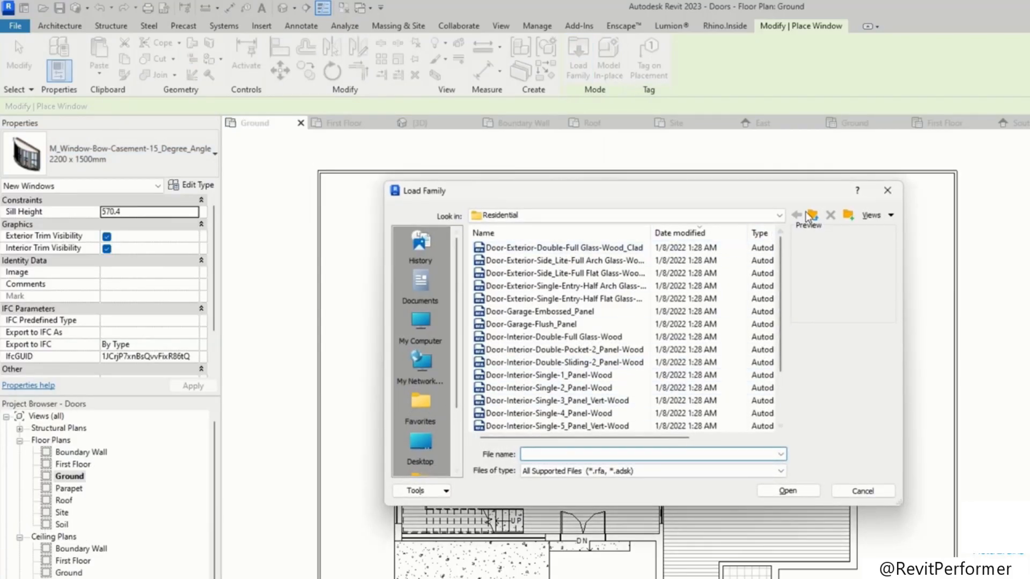
Step: Browse to the Windows folder of the Imperial library in the Load Family dialog
left_click(813, 214)
scroll(424, 429, "down", 3)
left_click(429, 410)
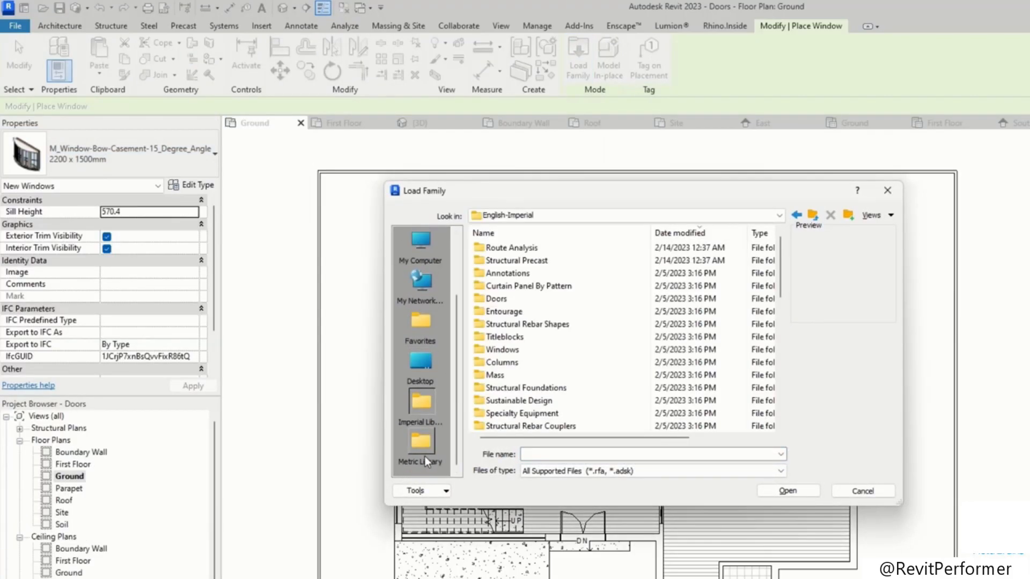
scroll(542, 372, "down", 1)
double_click(546, 308)
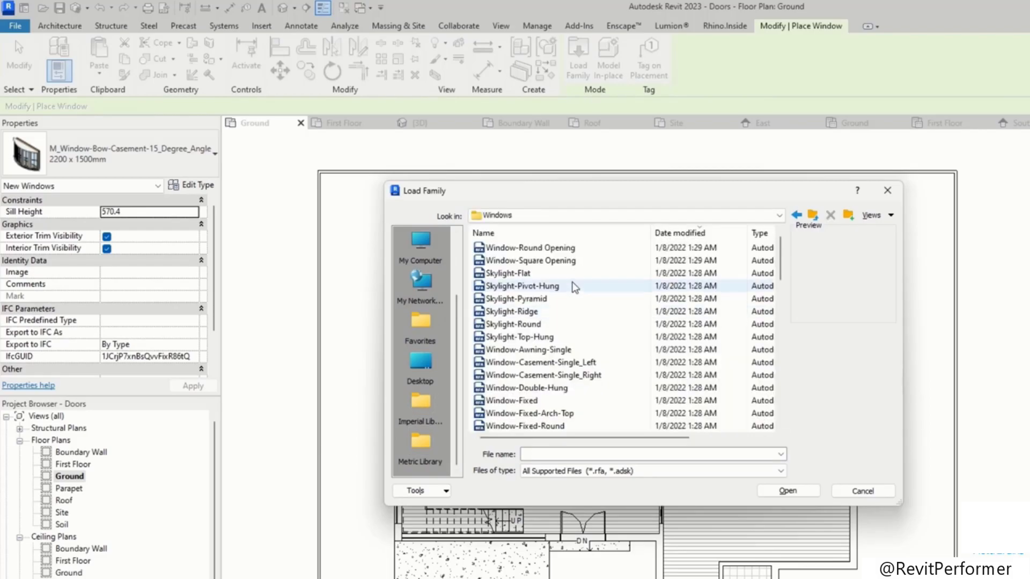
Step: Preview the window families in the Windows folder one after another
left_click(583, 249)
key("Down")
key("Down")
key("Down")
key("Down")
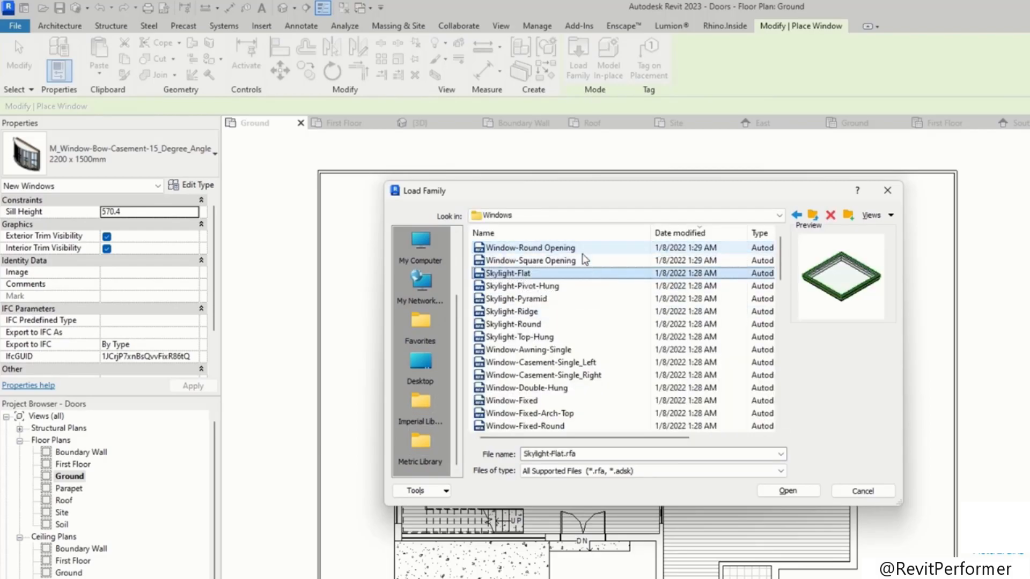
key("Down")
key("Down")
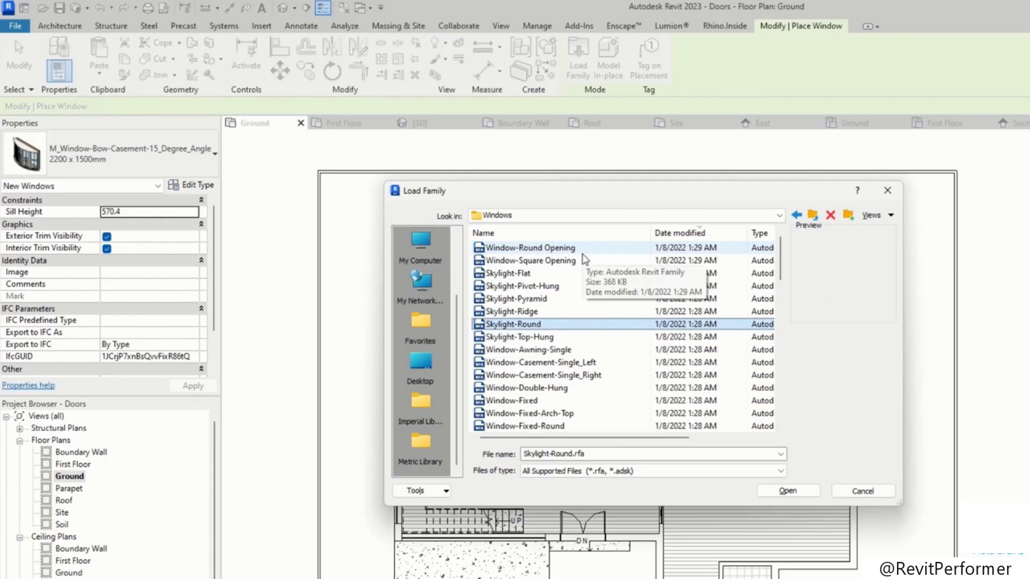
key("Up")
key("Up")
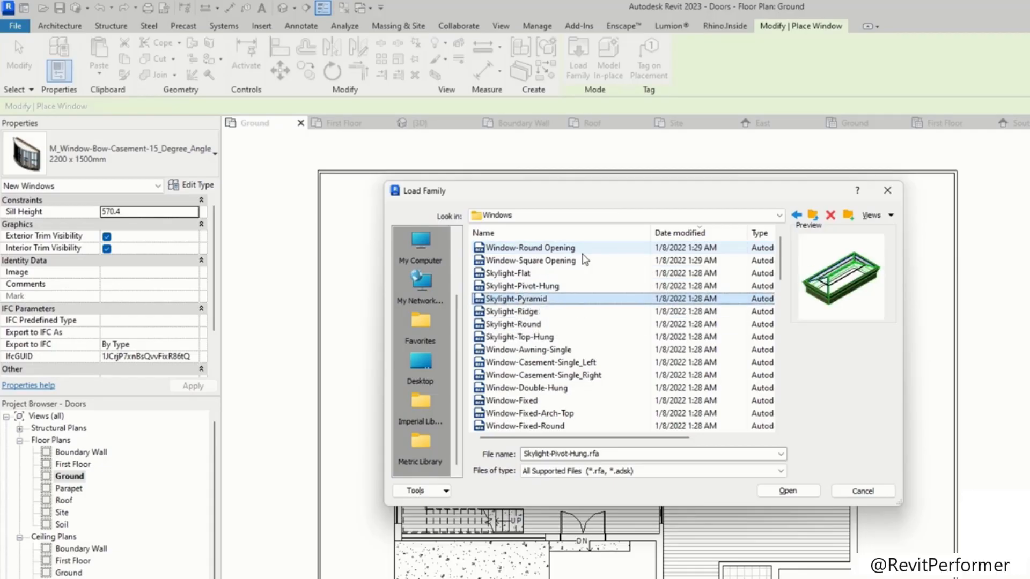
key("Down")
key("Down")
key("Down")
key("Down")
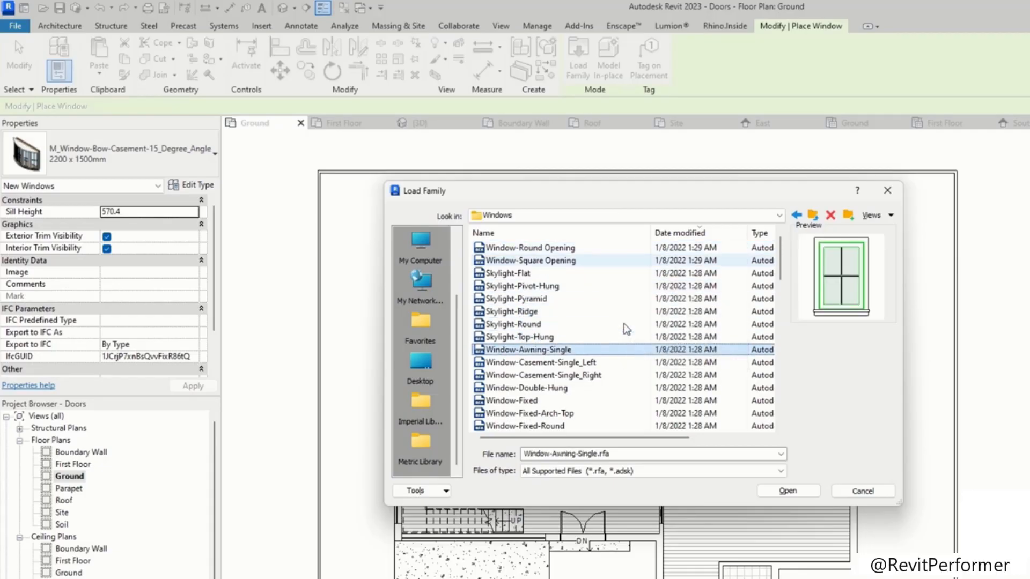
key("Down")
key("Down")
key("Down")
key("Down")
key("Down")
scroll(623, 348, "down", 9)
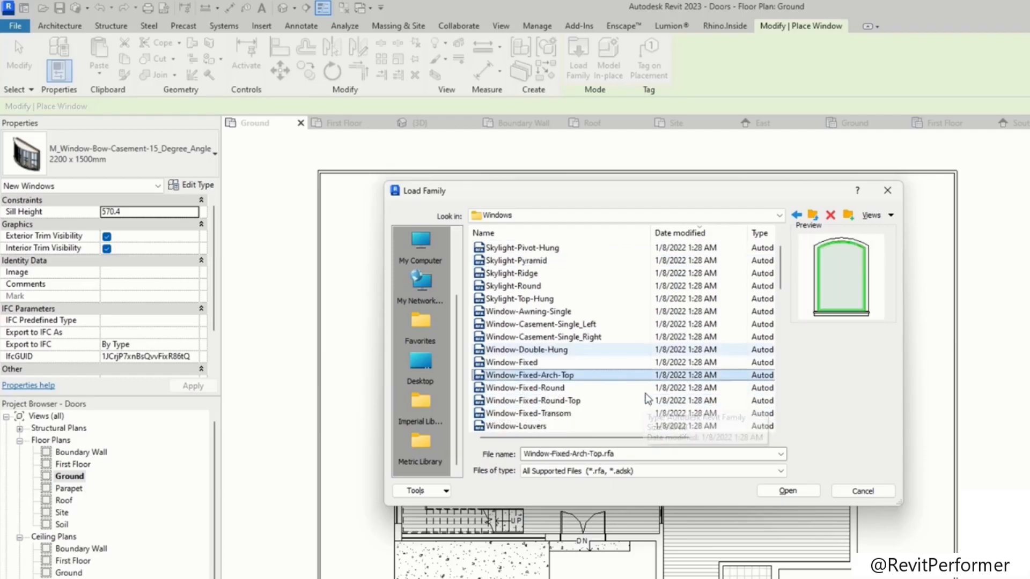
scroll(612, 344, "down", 3)
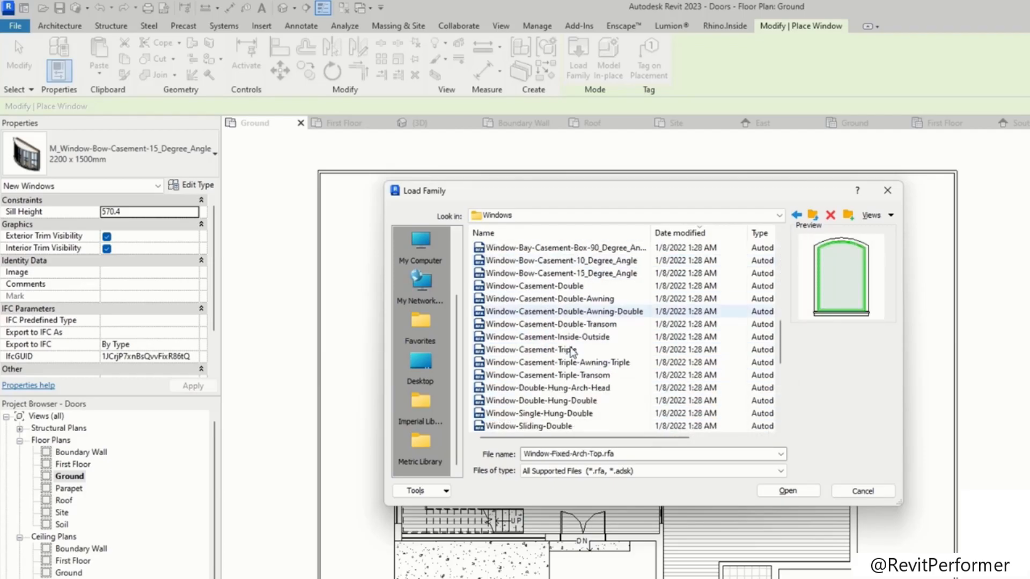
Step: Load the Window-Sliding-Double, Instance-Window-Fixed and Window-Casement-Double-Roundtop families, dismissing the upgrade notice
left_click(568, 350)
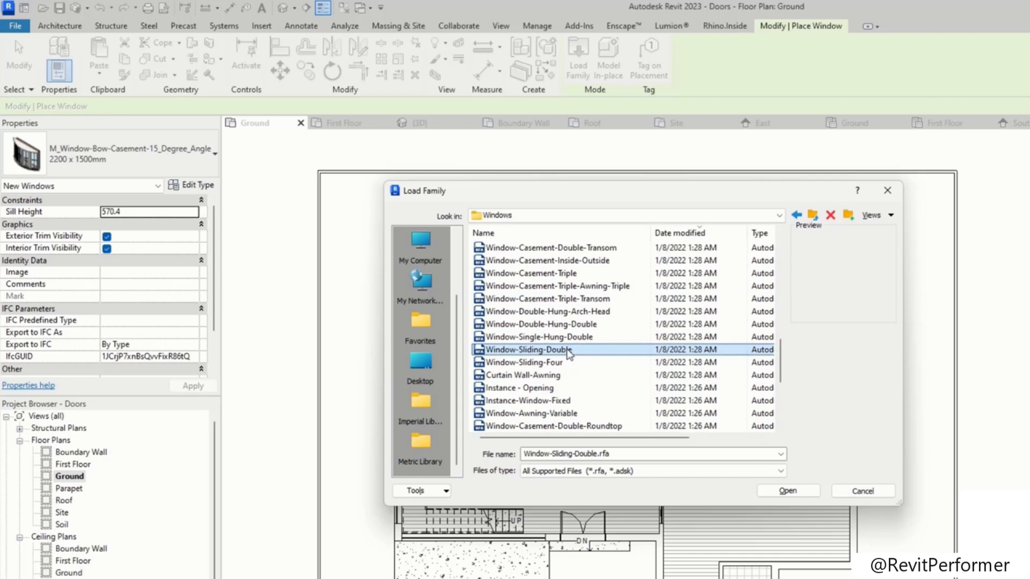
left_click(576, 363)
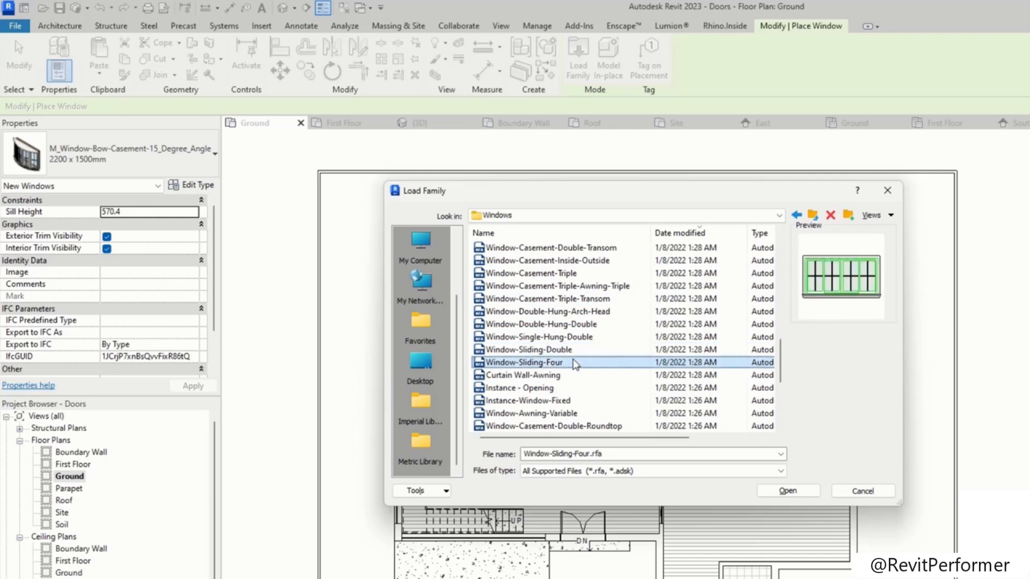
left_click(564, 353)
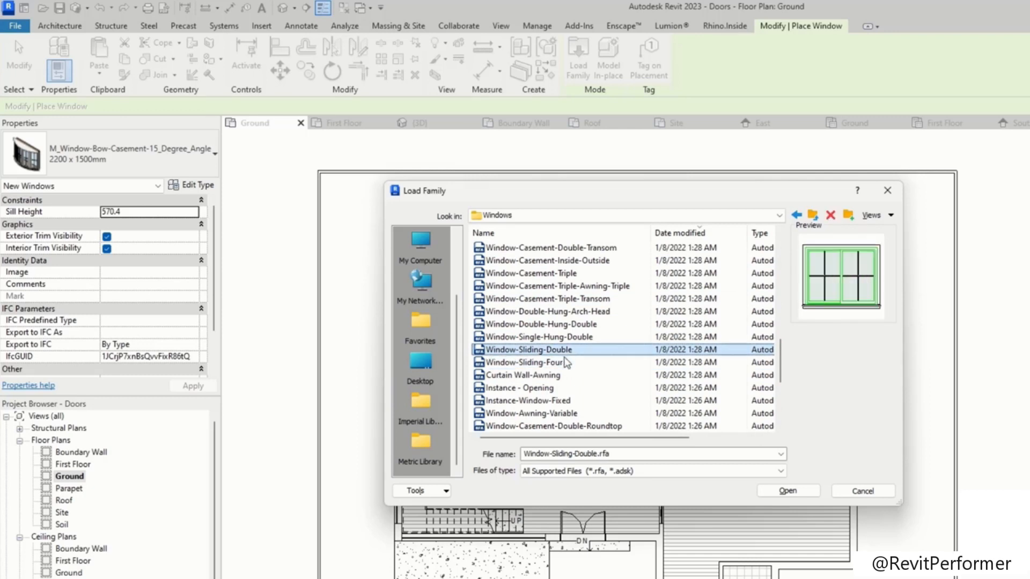
left_click(579, 402)
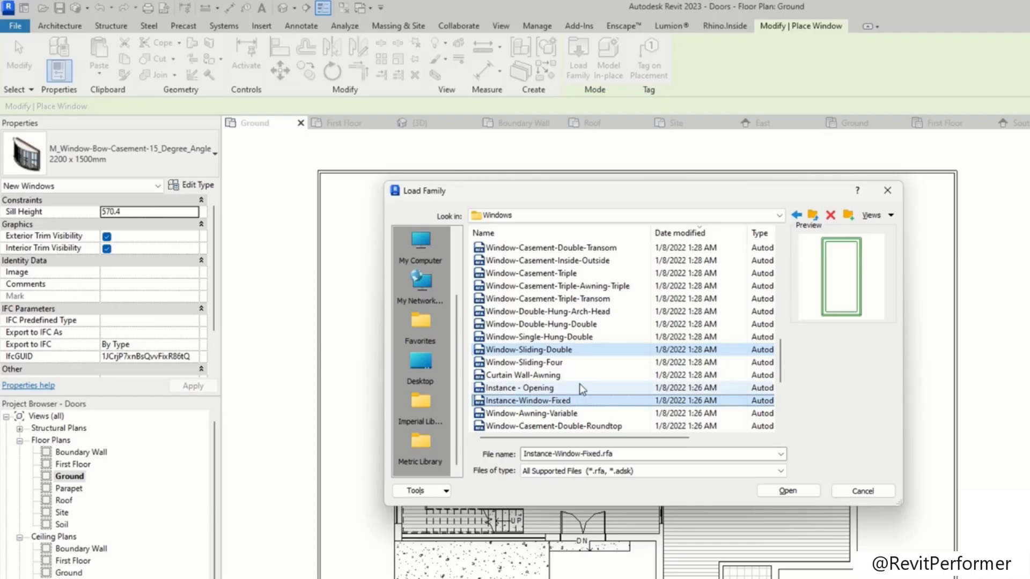
left_click(579, 385)
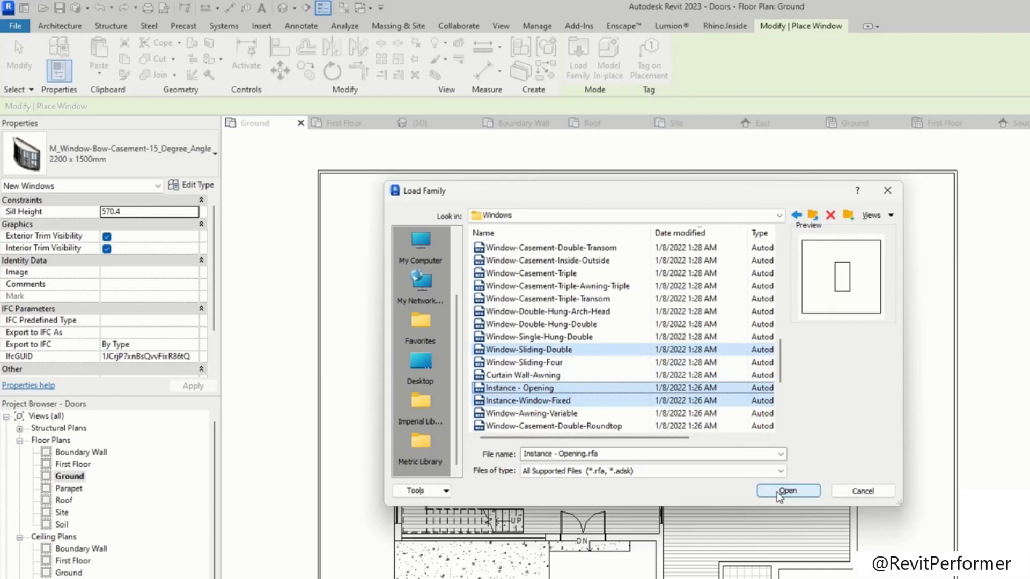
scroll(704, 433, "down", 1)
left_click(708, 387)
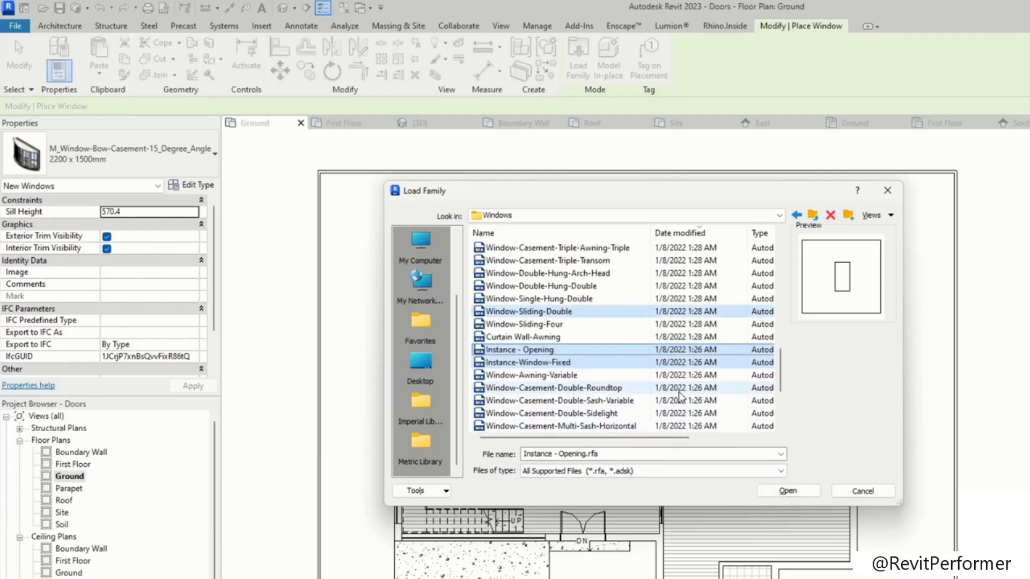
left_click(789, 490)
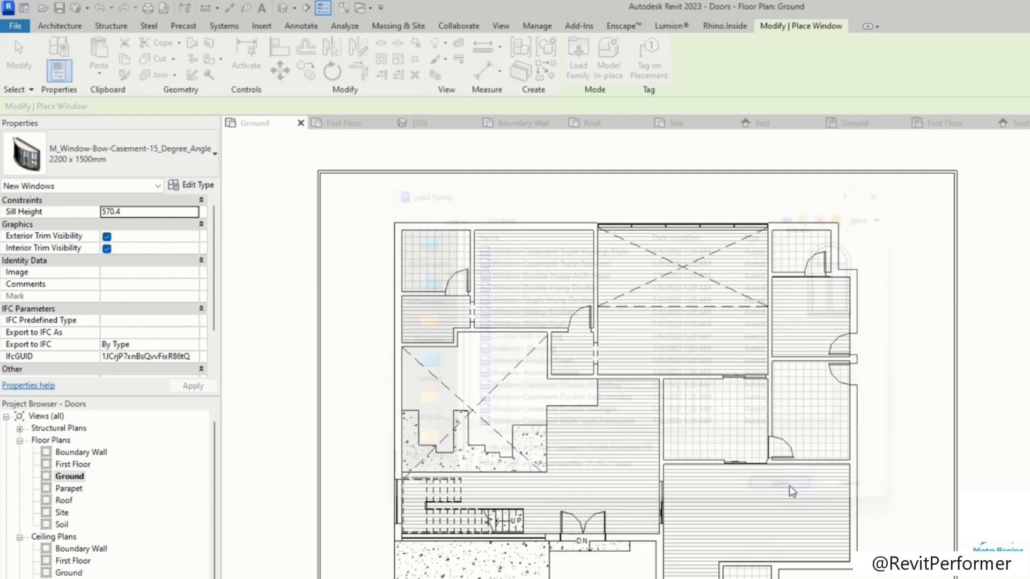
left_click(707, 426)
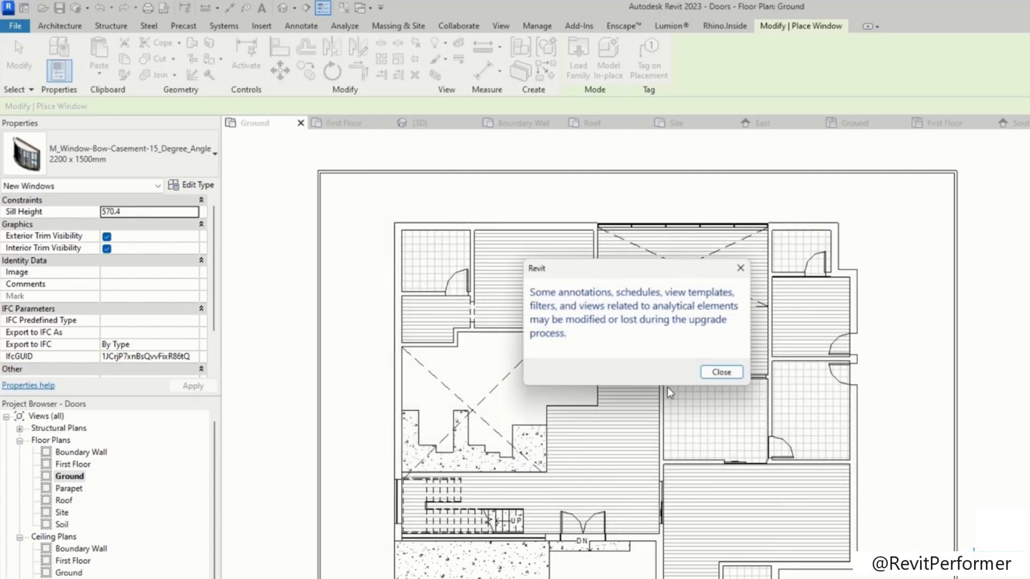
left_click(725, 375)
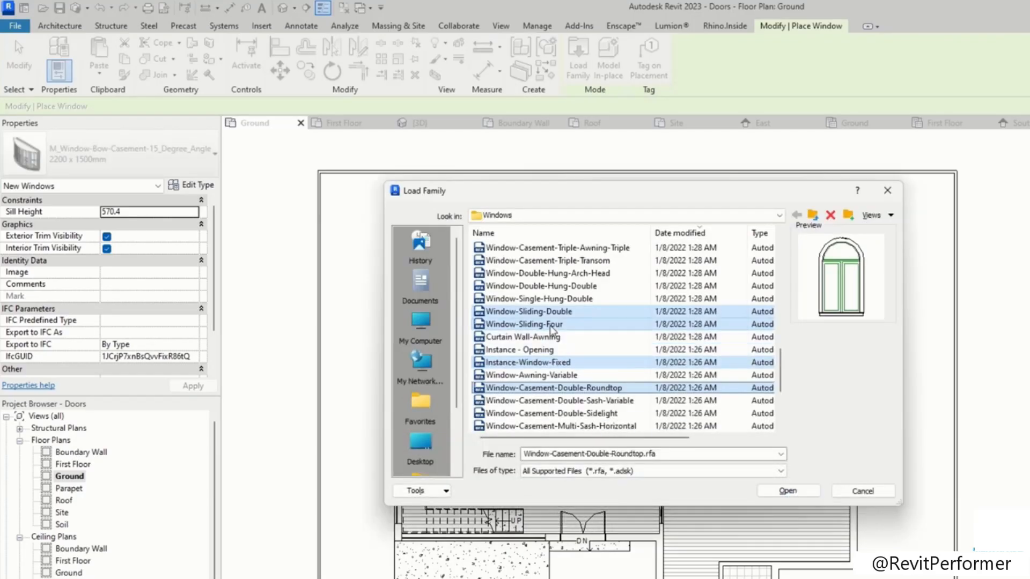
left_click(529, 312)
left_click(787, 490)
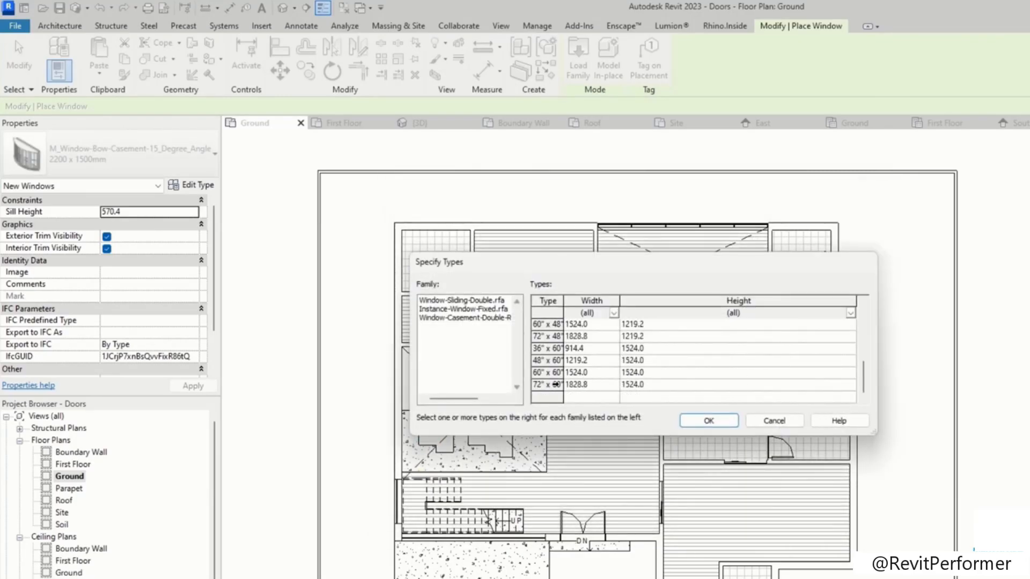
Step: Pick the 48" x 42" and 60" x 42" types in the Specify Types list and confirm the load
left_click(556, 385)
left_click(550, 369, "ctrl")
left_click(547, 358, "ctrl")
left_click(547, 348, "ctrl")
scroll(570, 379, "up", 2)
scroll(571, 383, "down", 1)
scroll(570, 362, "up", 1)
scroll(550, 338, "down", 2)
scroll(549, 338, "up", 2)
left_click(548, 349, "ctrl")
left_click(548, 338, "ctrl")
scroll(557, 348, "up", 1)
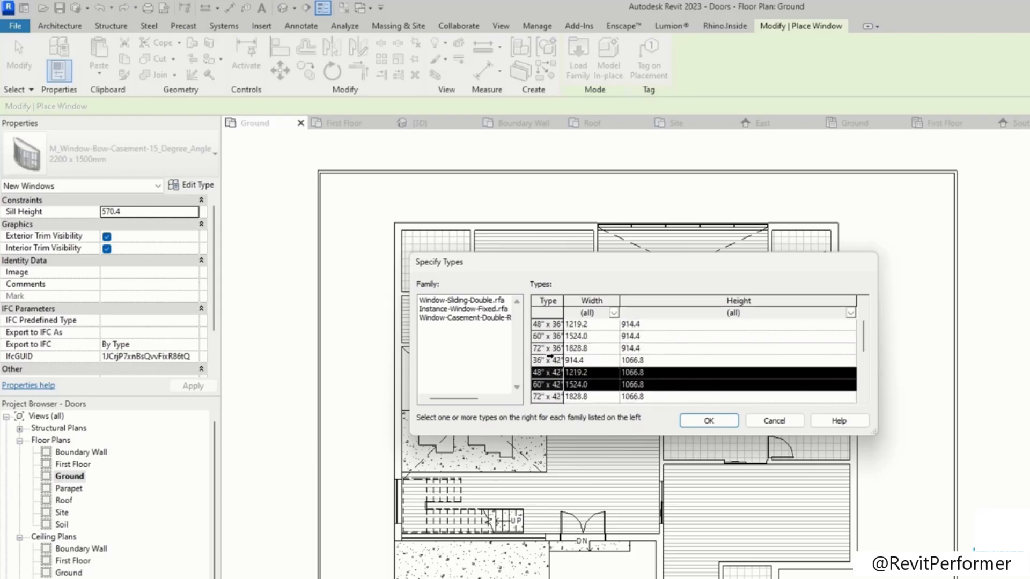
scroll(590, 378, "down", 2)
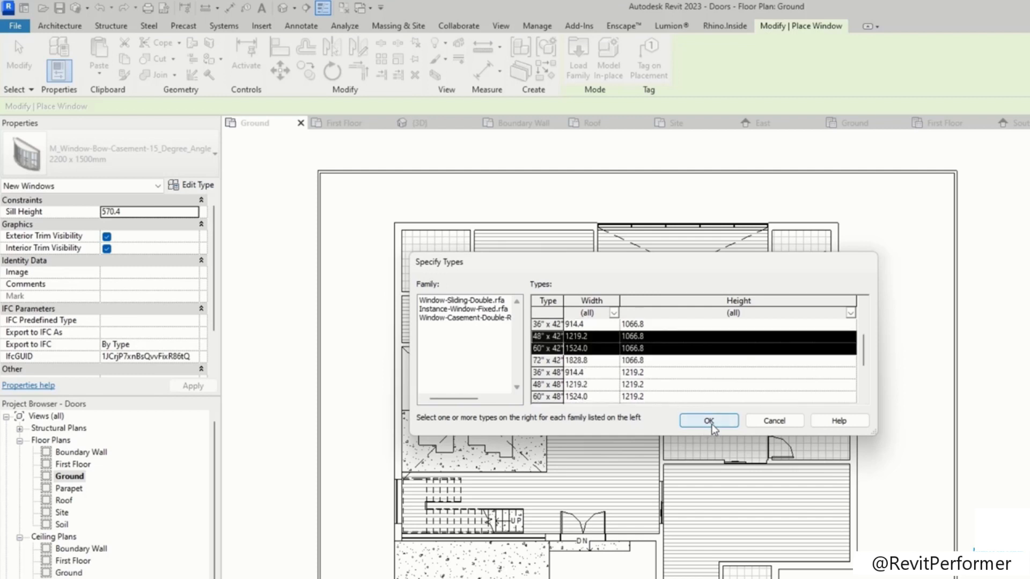
left_click(710, 423)
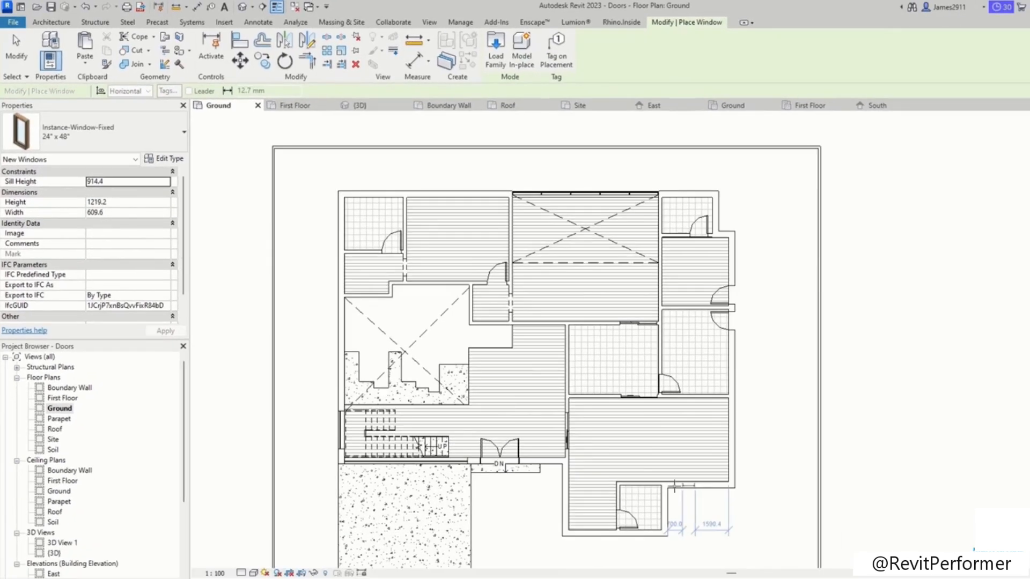
Step: Place 24" x 48" Instance-Window-Fixed windows in three exterior walls of the ground floor plan
scroll(446, 252, "up", 3)
scroll(386, 212, "up", 4)
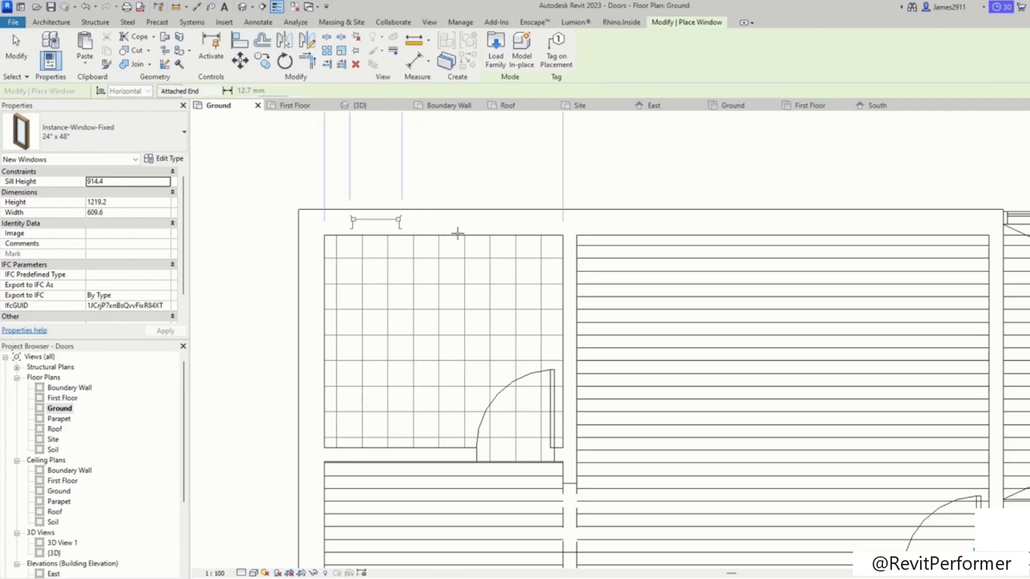
left_click(427, 225)
scroll(412, 229, "down", 2)
scroll(789, 358, "down", 2)
scroll(639, 161, "up", 3)
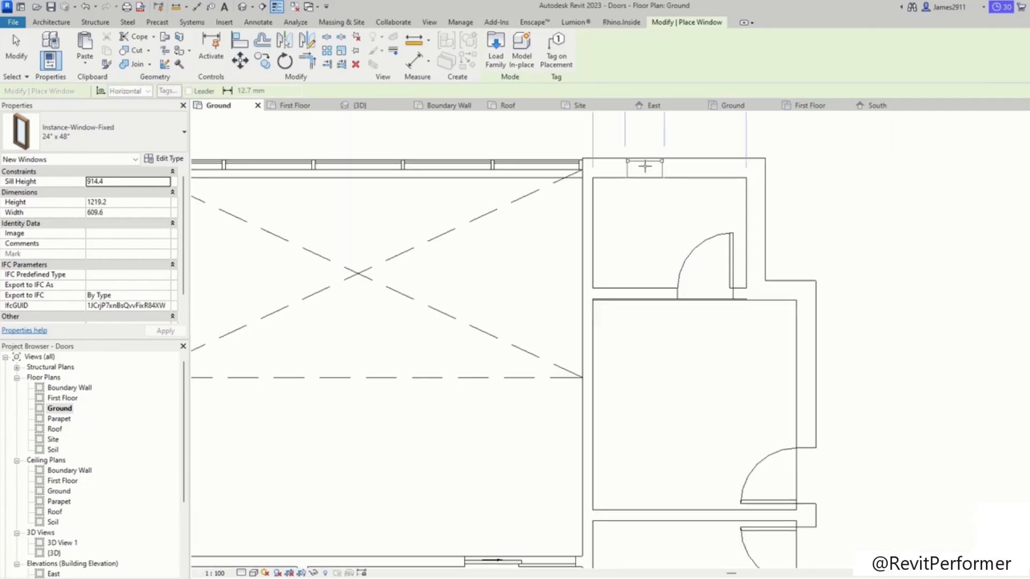
left_click(624, 161)
scroll(625, 161, "down", 8)
scroll(606, 461, "up", 7)
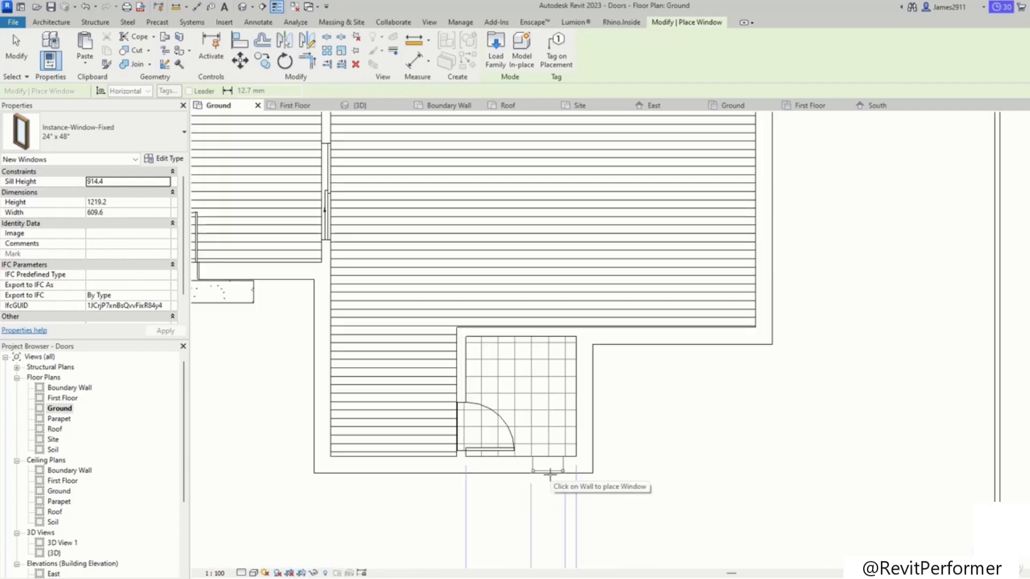
left_click(601, 404)
Step: Switch the window type to Instance-Window-Fixed 36" x 72"
scroll(601, 404, "down", 5)
middle_click_drag(674, 449, 887, 546)
scroll(383, 375, "down", 1)
left_click(113, 131)
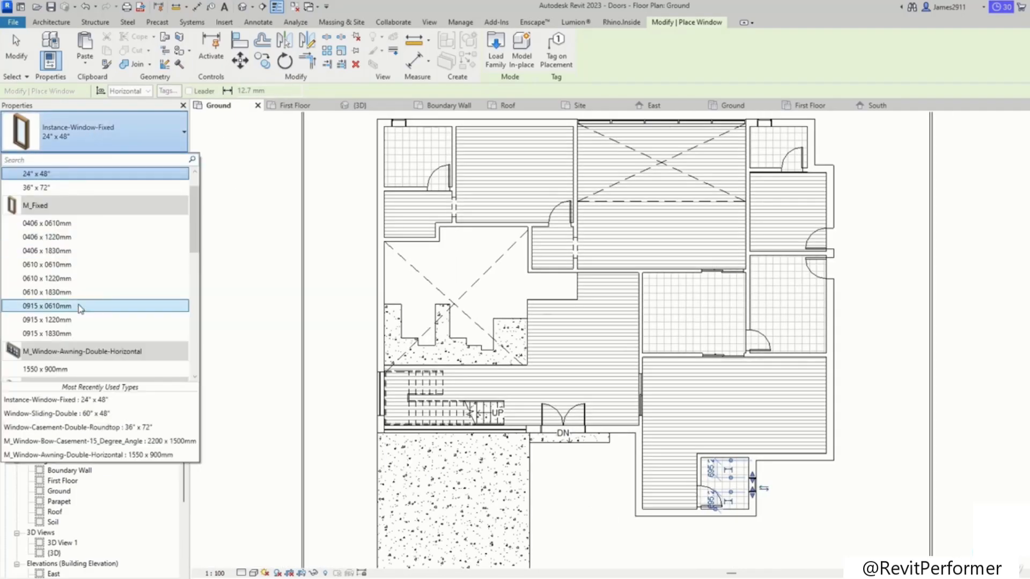
left_click(45, 189)
Step: Switch the window type to M_Fixed 0915 x 1830mm
scroll(329, 311, "up", 3)
left_click(112, 132)
left_click(63, 320)
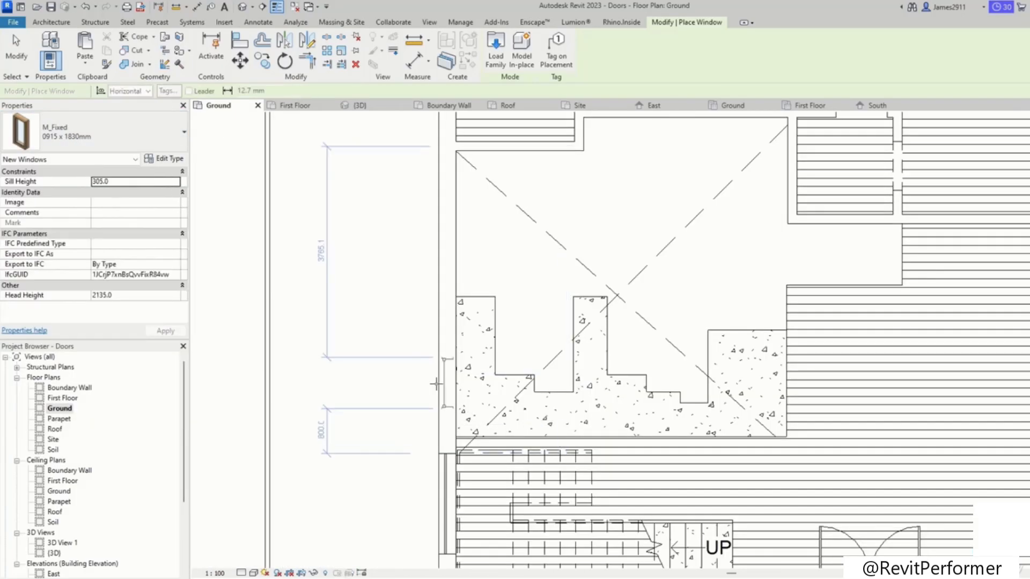
Step: Select the Instance-Window-Fixed 36" x 72" type and place a window in the left exterior wall beside the stair area
left_click(110, 134)
scroll(60, 220, "up", 3)
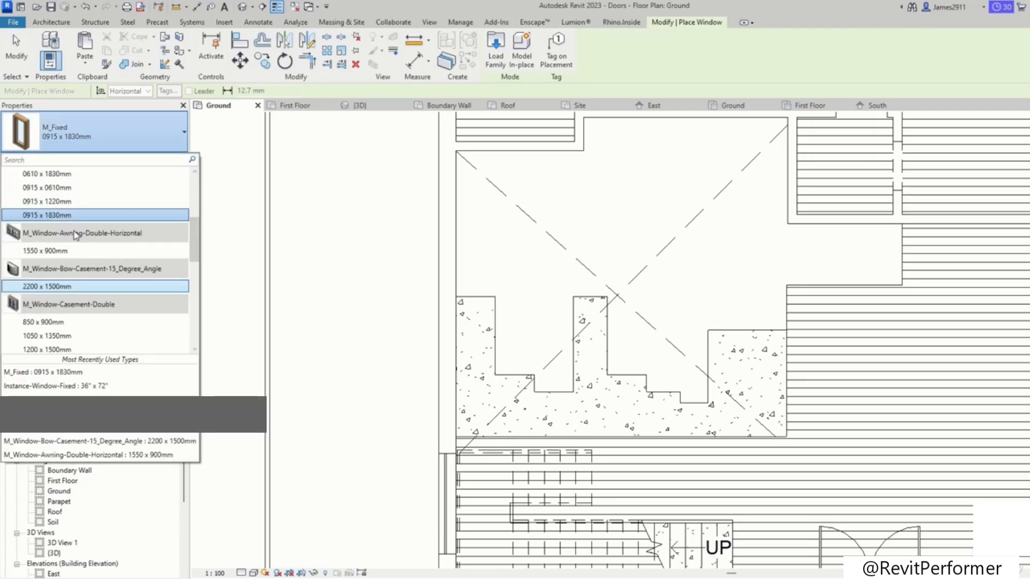
scroll(61, 220, "up", 3)
left_click(61, 221)
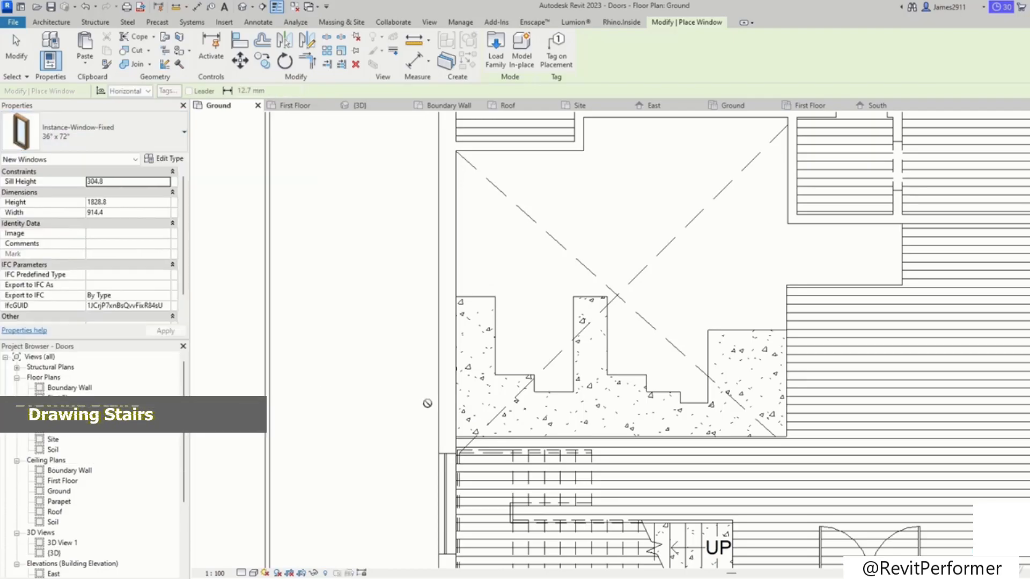
left_click(436, 389)
middle_click_drag(435, 191, 426, 317)
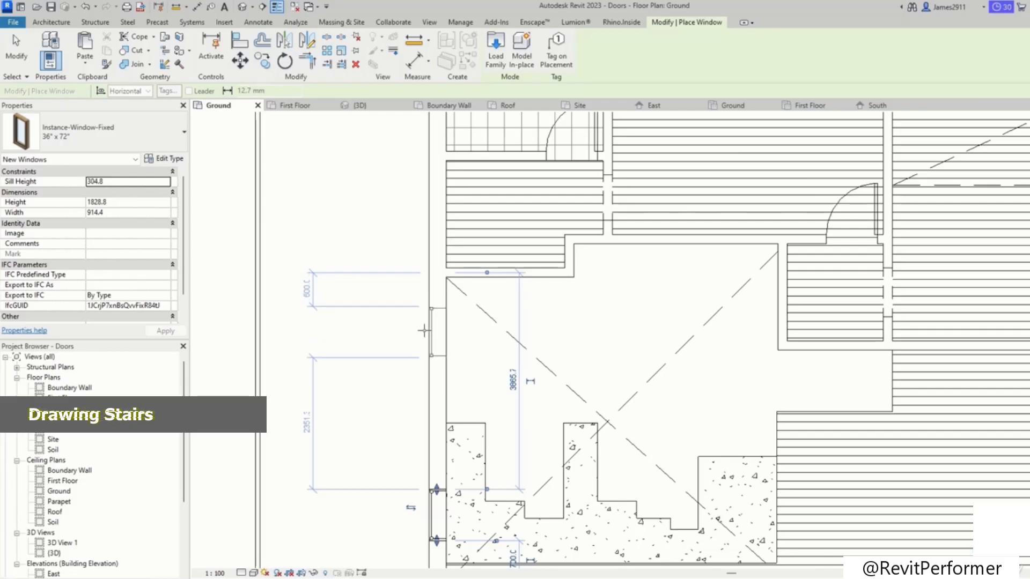
Step: Open the 3D view and turn off its Section Box
scroll(386, 336, "down", 4)
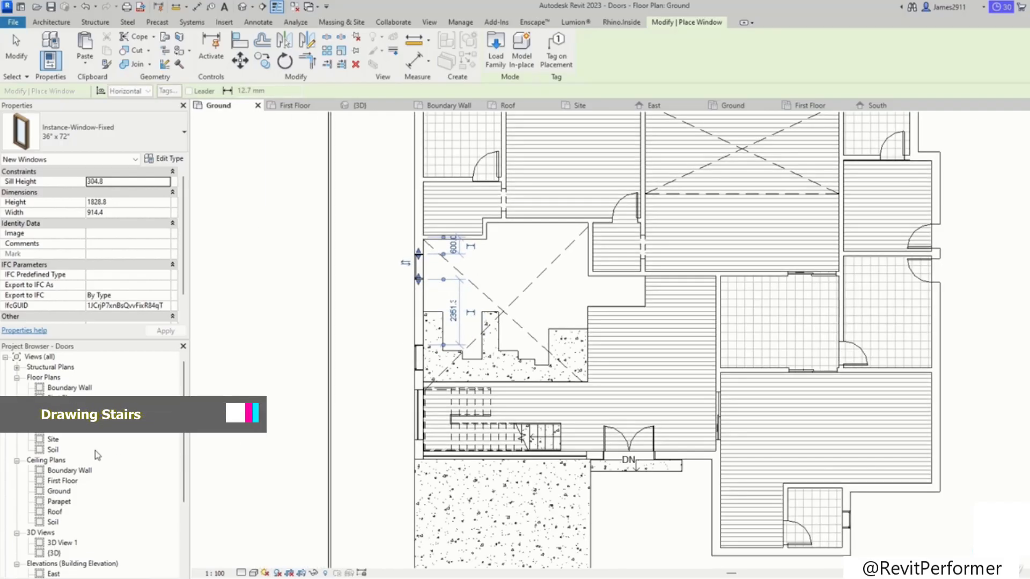
scroll(60, 487, "down", 1)
double_click(53, 532)
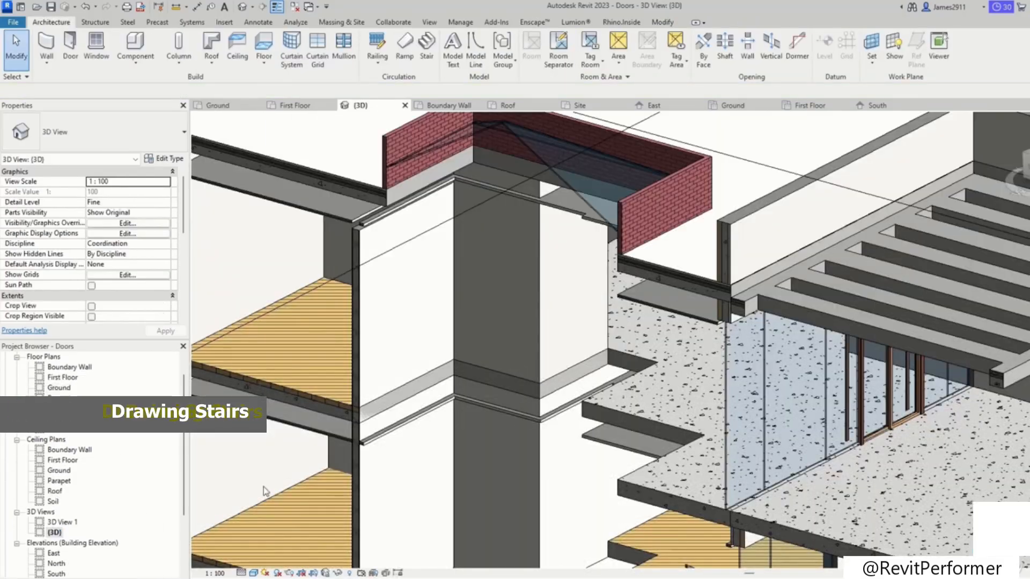
scroll(618, 421, "down", 3)
scroll(728, 406, "down", 2)
left_click(860, 387)
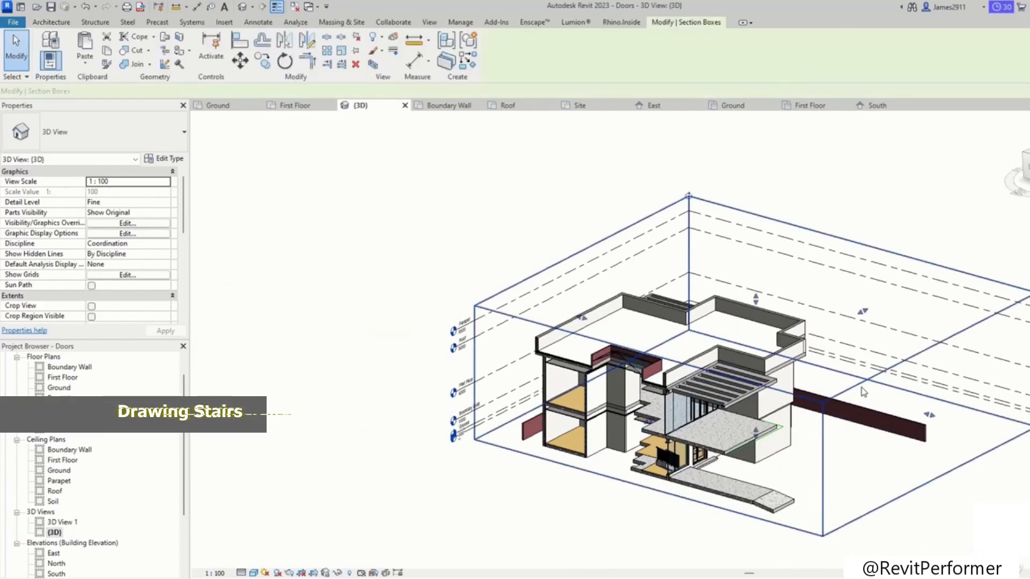
key("Escape")
scroll(76, 270, "down", 2)
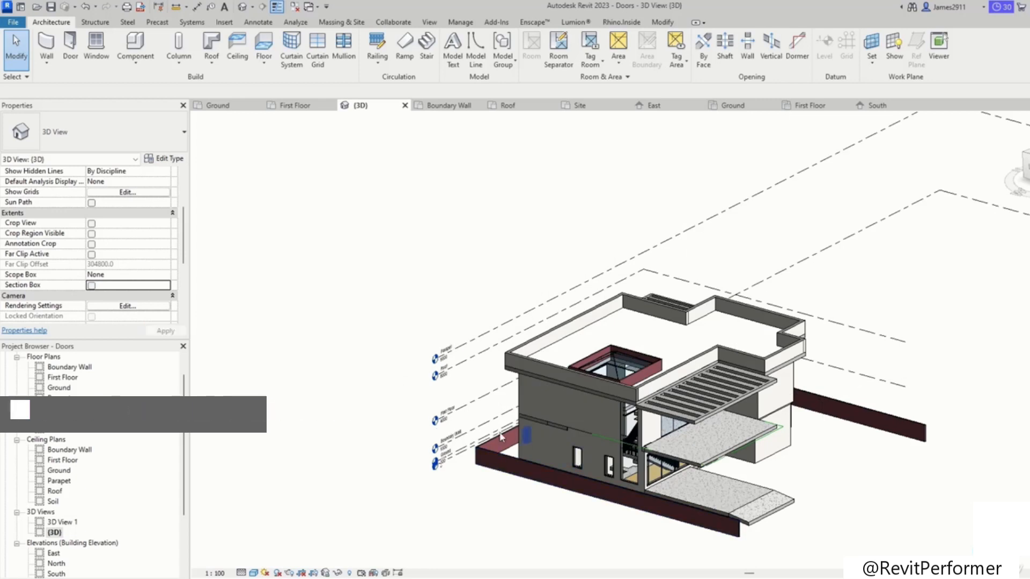
Step: Inspect one of the placed 24" x 48" fixed windows in the 3D view by selecting it
scroll(694, 452, "up", 4)
middle_click_drag(744, 445, 368, 483, "shift")
scroll(639, 326, "up", 3)
scroll(685, 339, "up", 3)
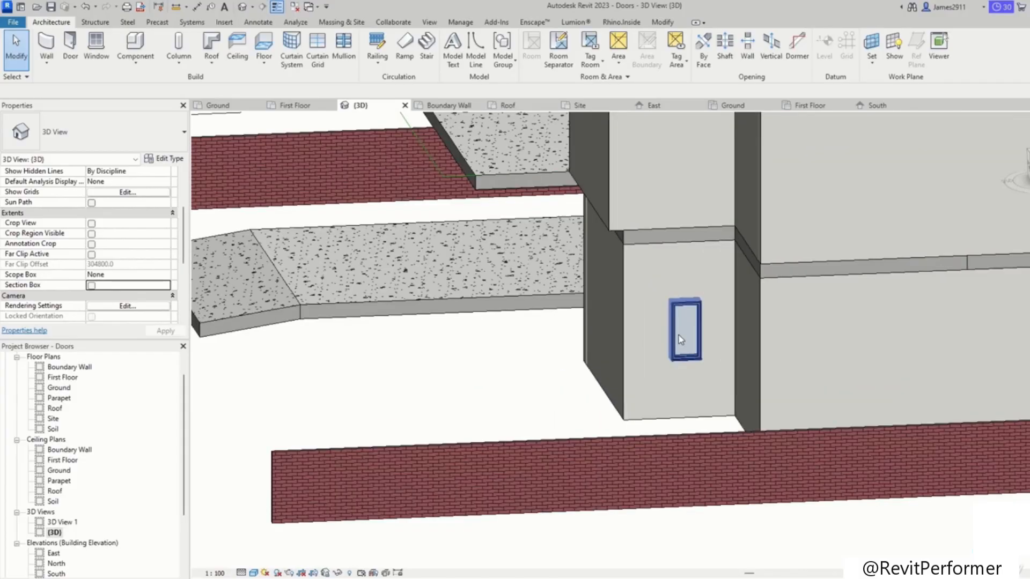
left_click(678, 336)
scroll(647, 336, "down", 3)
middle_click_drag(674, 333, 697, 370, "shift")
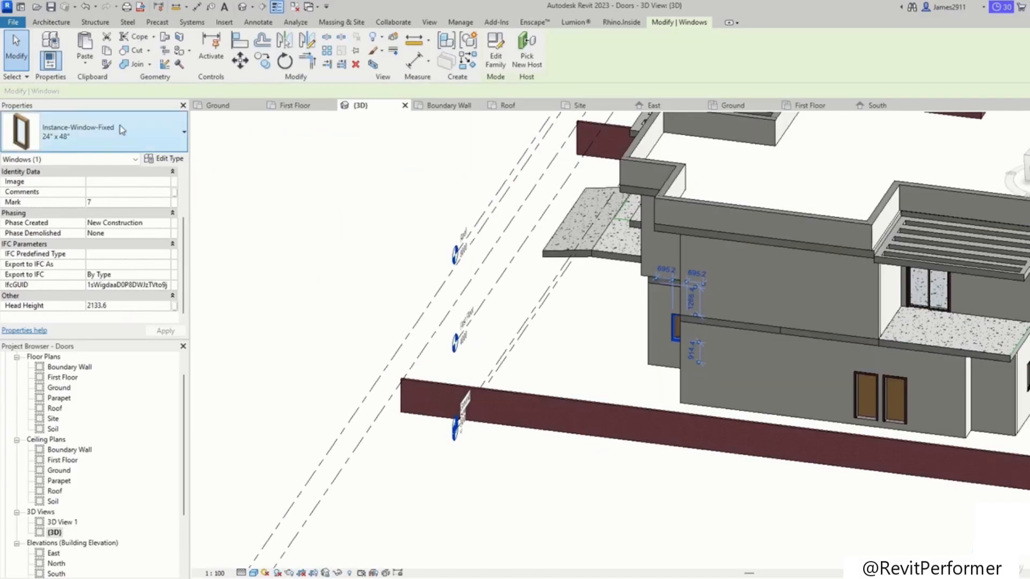
Step: Change the selected fixed window's type to Instance-Window-Fixed 16" x 24" in the 3D view
left_click(107, 132)
scroll(109, 169, "up", 2)
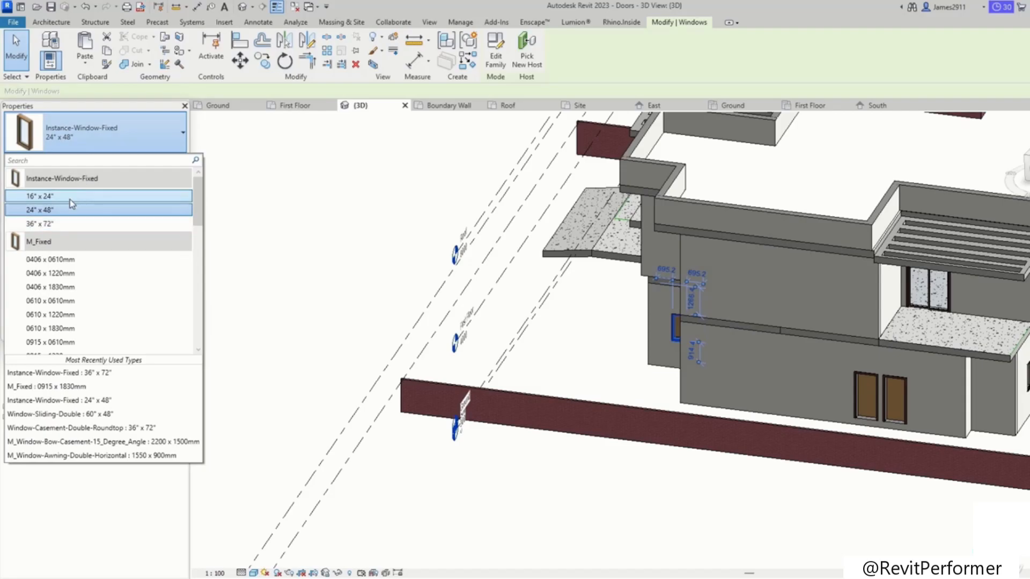
left_click(67, 197)
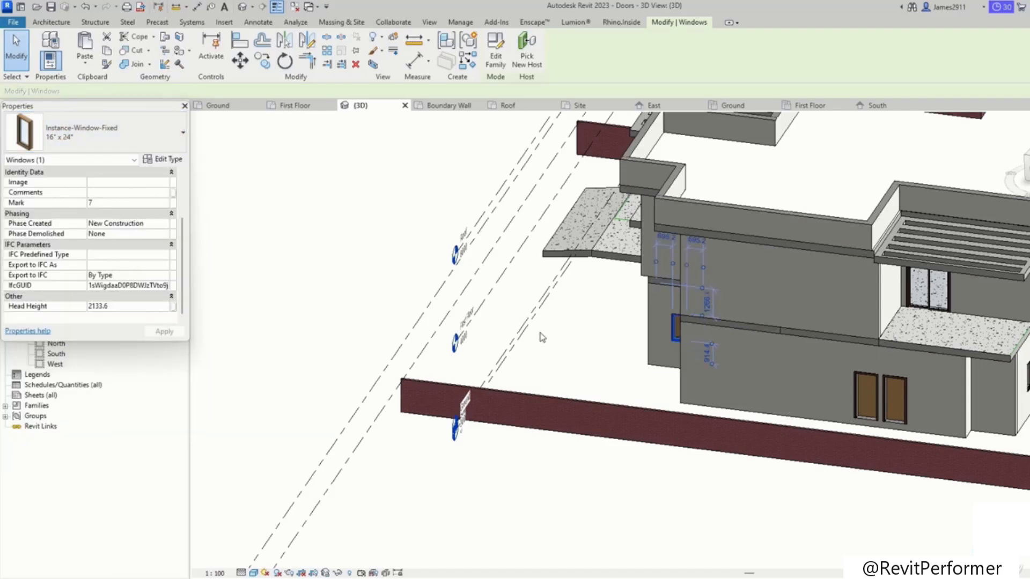
left_click(357, 296)
middle_click_drag(363, 289, 686, 345, "shift")
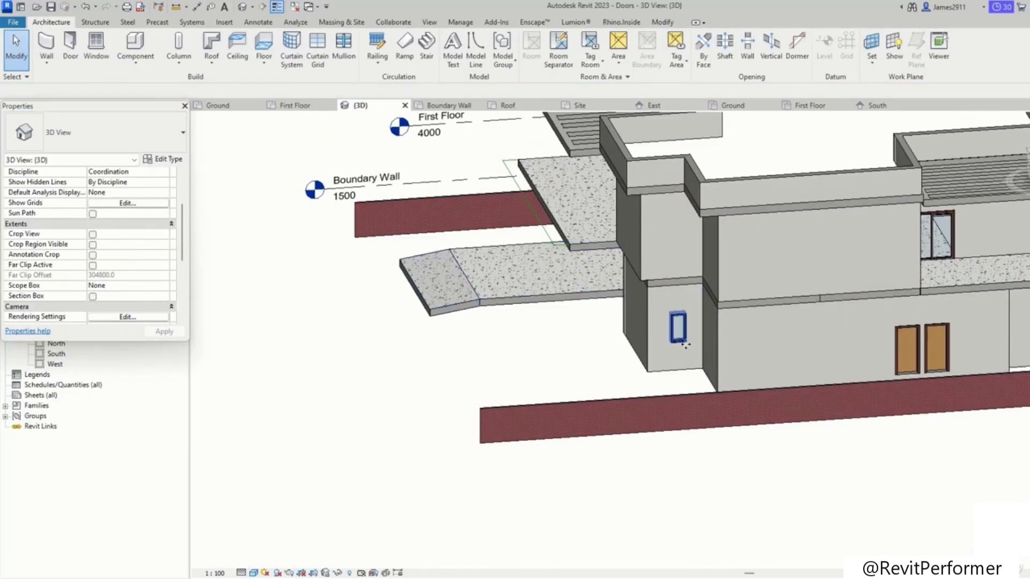
left_click(685, 345)
left_click(107, 132)
scroll(80, 215, "up", 3)
left_click(66, 196)
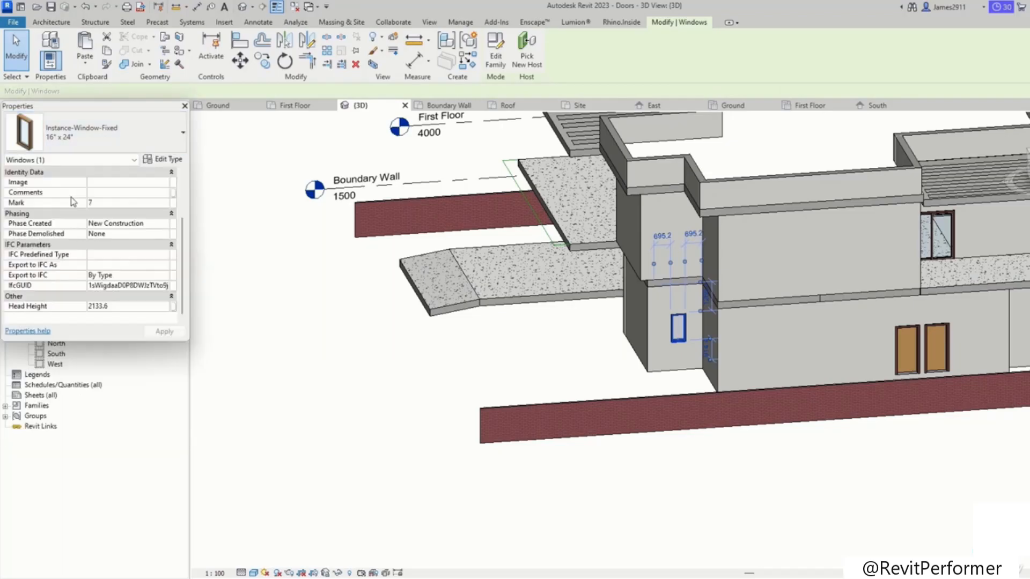
Step: Switch the same window back to the Instance-Window-Fixed 24" x 48" type
left_click(338, 362)
scroll(678, 328, "down", 2)
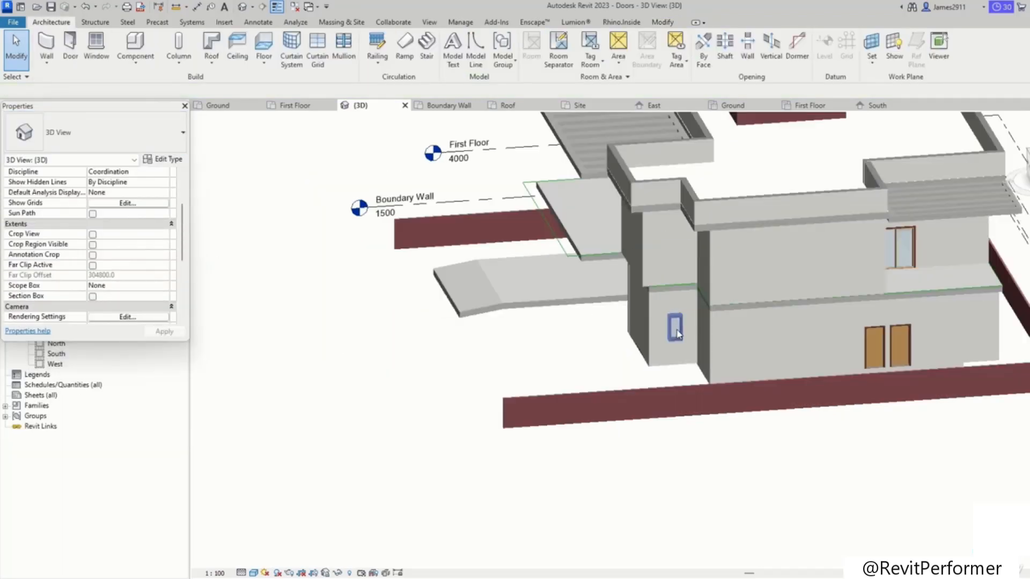
left_click(676, 329)
left_click(102, 134)
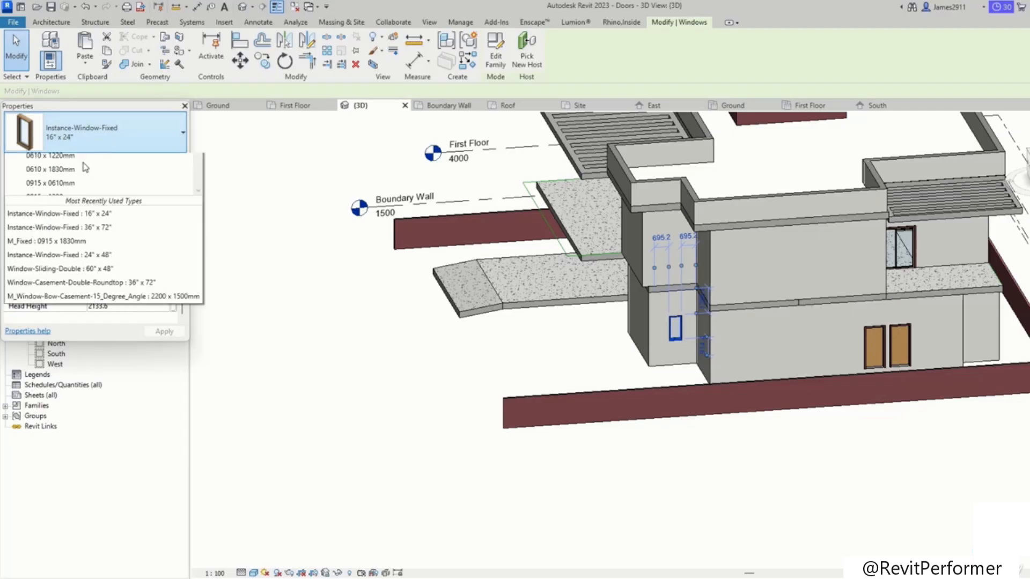
left_click(60, 209)
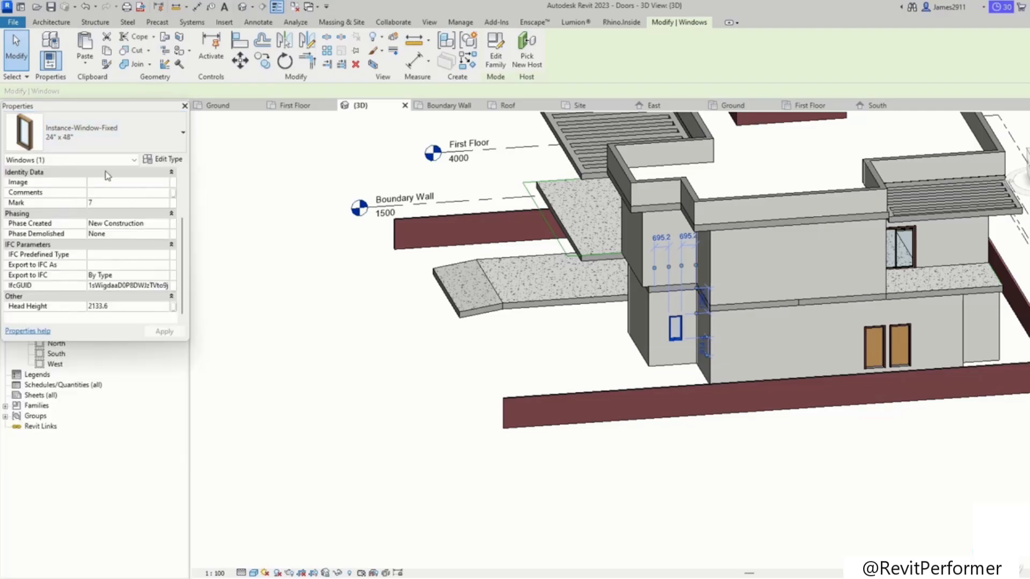
Step: Open the Ground floor plan to continue placing windows
left_click(107, 137)
scroll(59, 215, "up", 1)
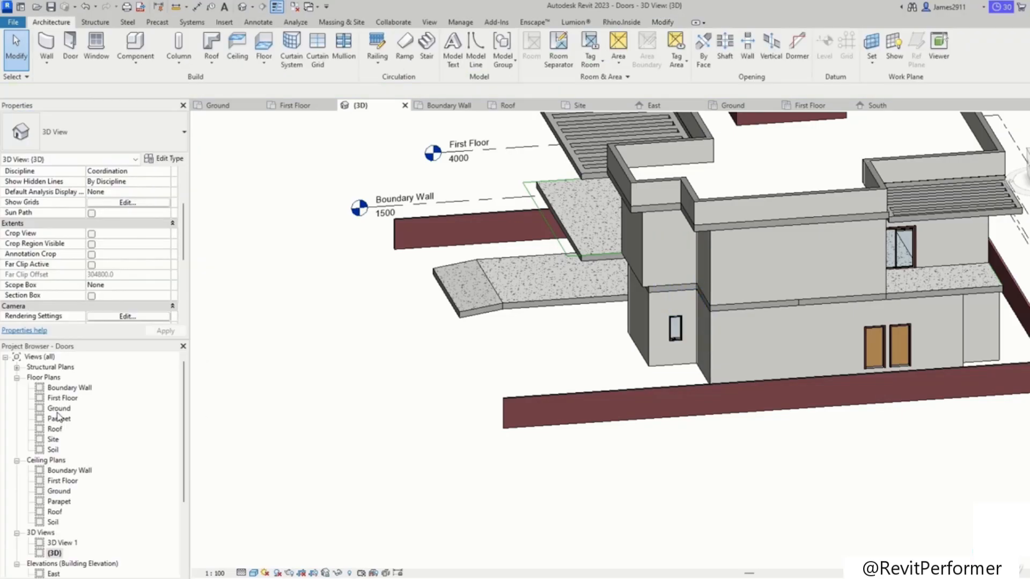
double_click(59, 414)
scroll(314, 388, "down", 3)
scroll(445, 401, "up", 4)
scroll(445, 402, "down", 3)
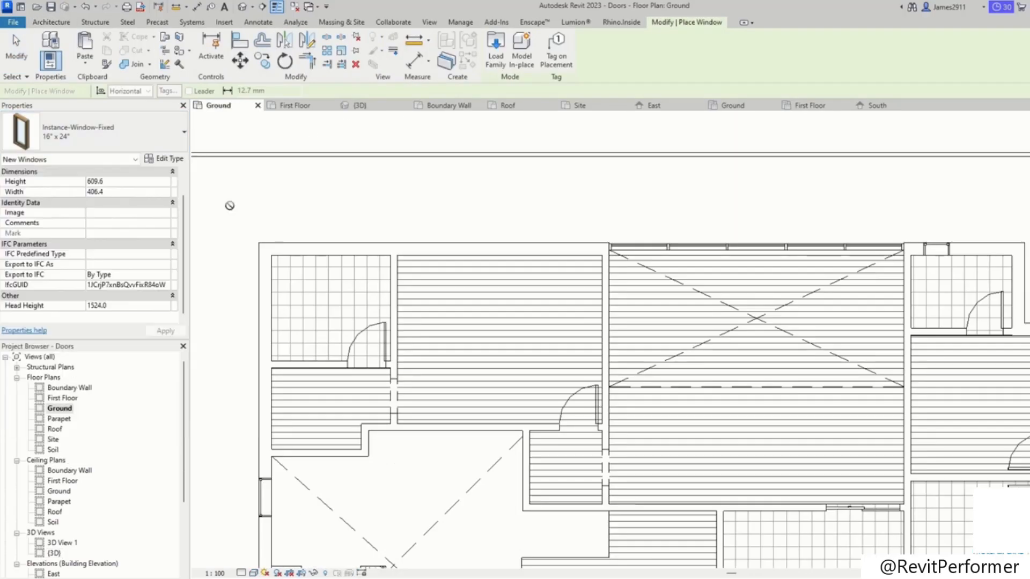
Step: Place a 16" x 24" fixed window in the upper exterior wall beside the open-to-below area and exit the tool
middle_click_drag(681, 499, 555, 290)
middle_click_drag(676, 408, 456, 251)
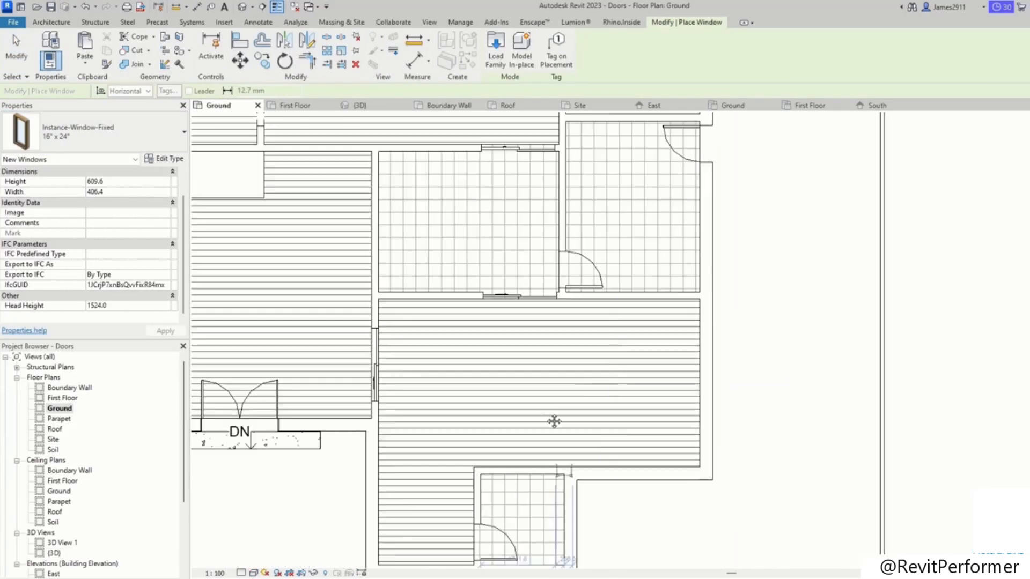
middle_click_drag(692, 483, 670, 401)
left_click(556, 428)
middle_click_drag(600, 346, 622, 575)
middle_click_drag(596, 357, 557, 561)
left_click(585, 239)
key("Escape")
key("Escape")
left_click(587, 244)
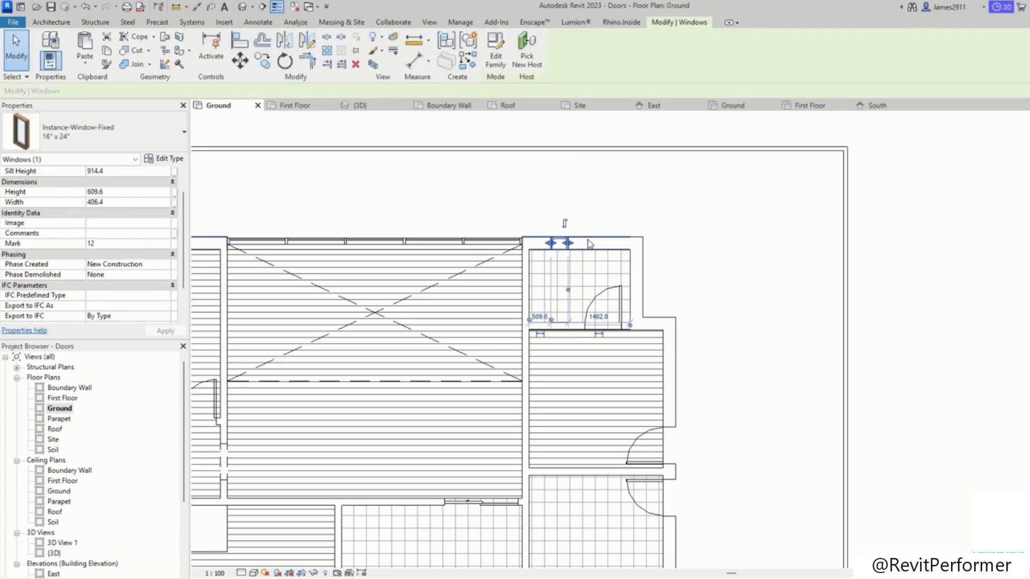
key("Escape")
Step: Place a 16" x 24" fixed window in the right exterior wall of the small room and stretch its width to about 2370 mm
scroll(720, 374, "down", 2)
middle_click_drag(718, 374, 651, 273)
middle_click_drag(634, 392, 571, 350)
left_click(97, 45)
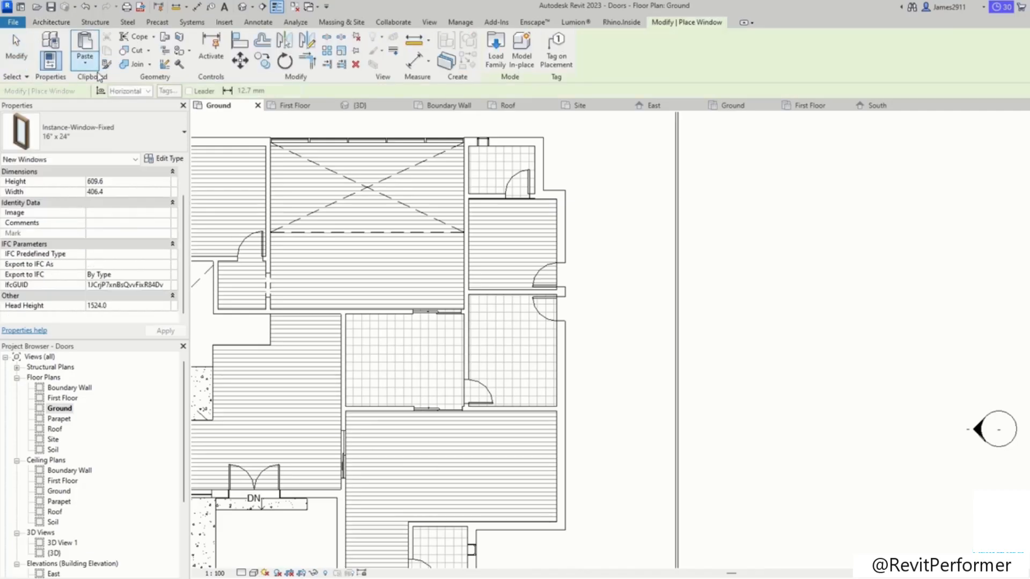
scroll(556, 364, "up", 2)
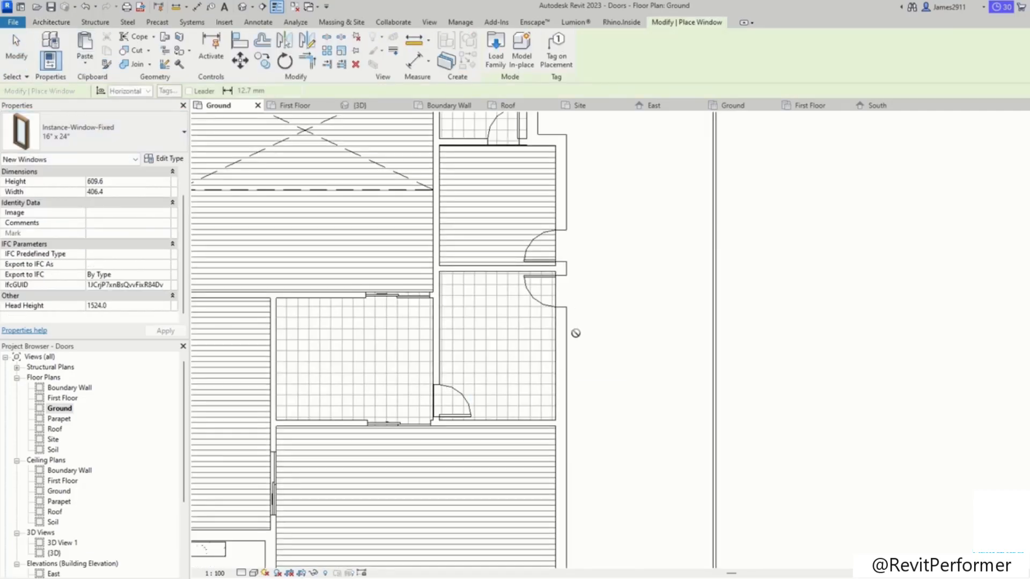
left_click(570, 375)
key("Escape")
left_click(562, 370)
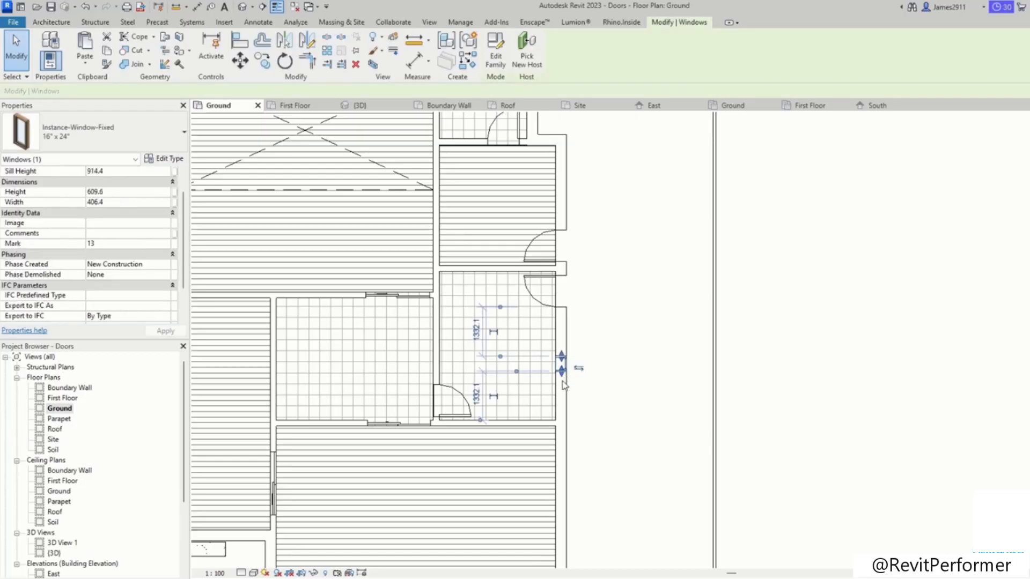
left_click_drag(565, 408, 566, 411)
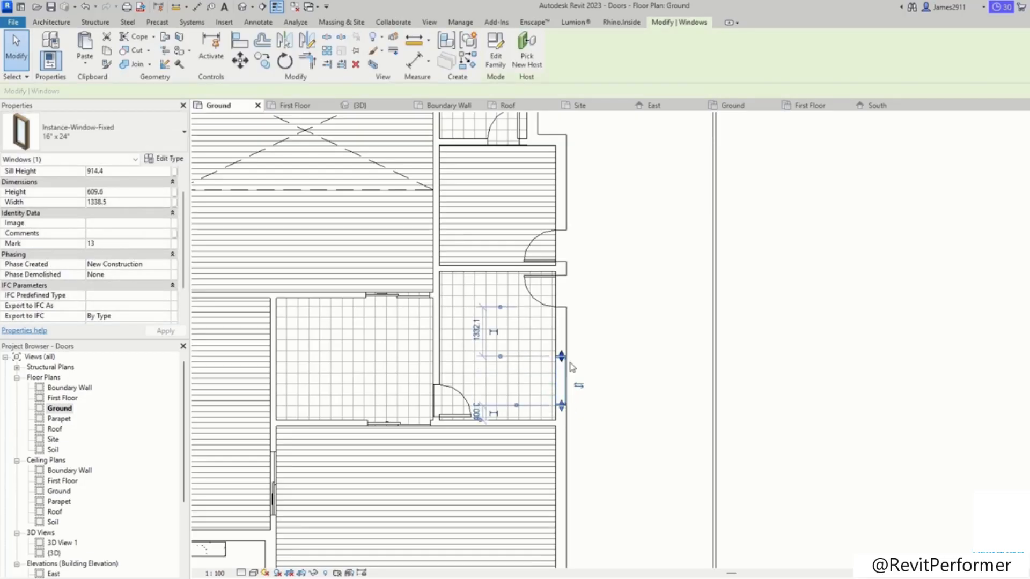
left_click(603, 353)
scroll(604, 353, "down", 5)
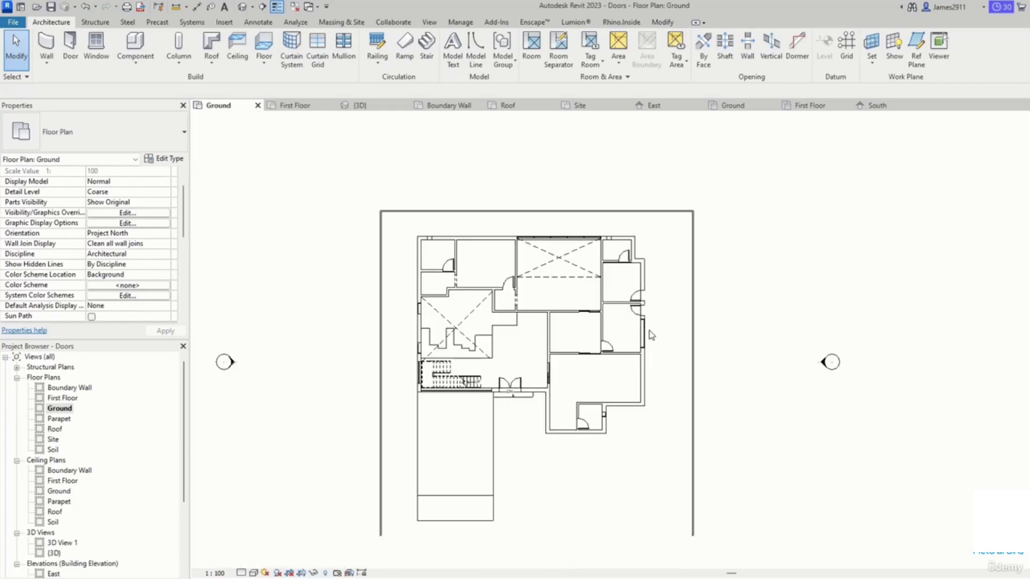
Step: Start the Window tool and place a Window-Sliding-Double 48" x 60" in the upper exterior wall
middle_click_drag(688, 363, 707, 365)
scroll(441, 339, "up", 7)
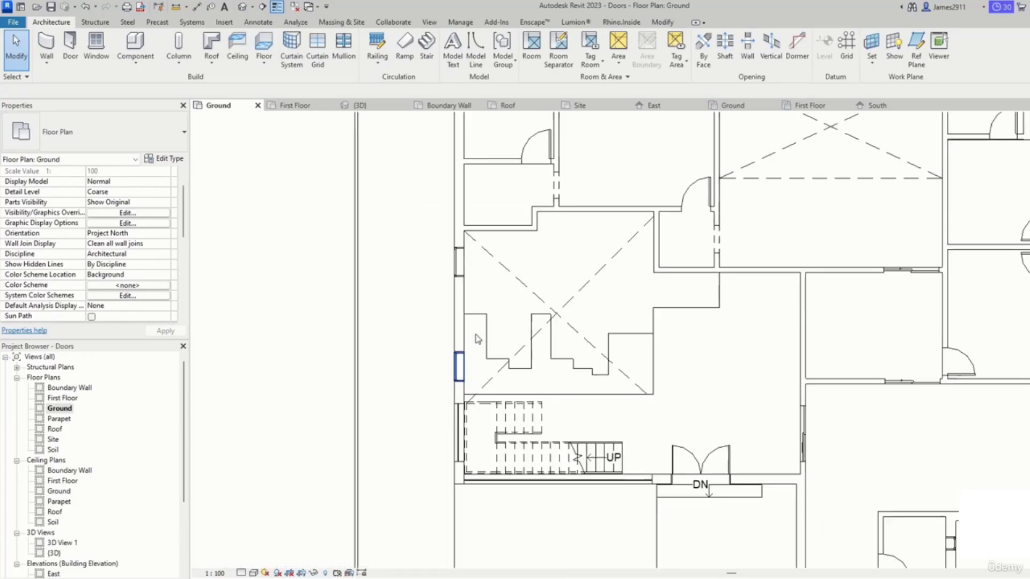
middle_click_drag(492, 393, 466, 354)
scroll(446, 284, "down", 4)
middle_click_drag(492, 320, 402, 451)
scroll(402, 451, "down", 1)
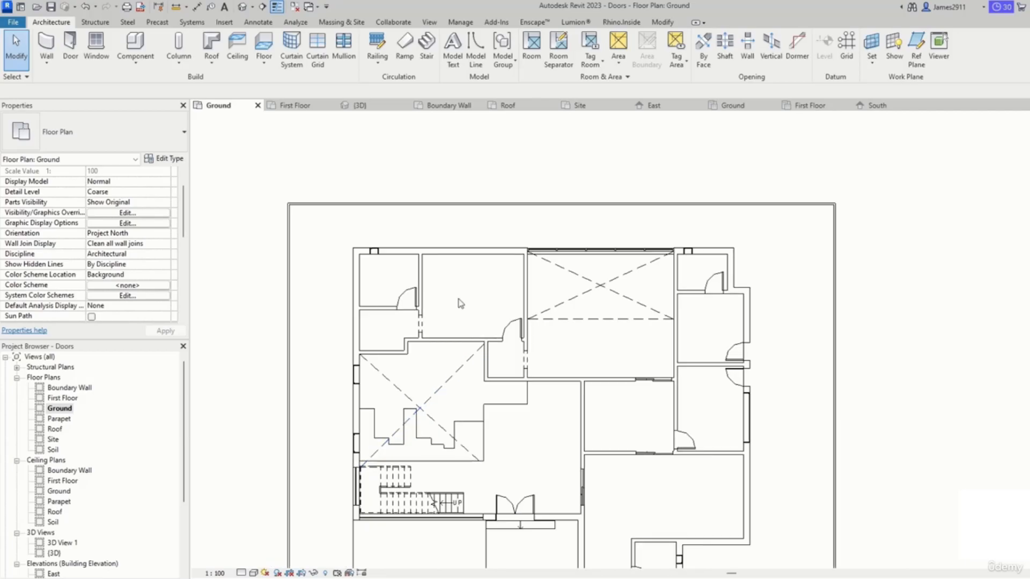
left_click(101, 49)
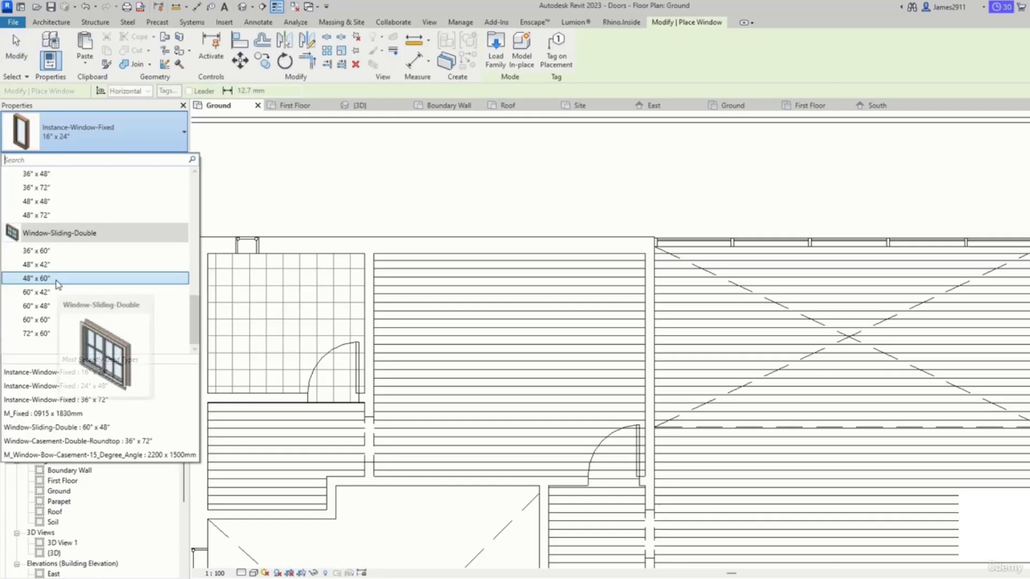
left_click(57, 282)
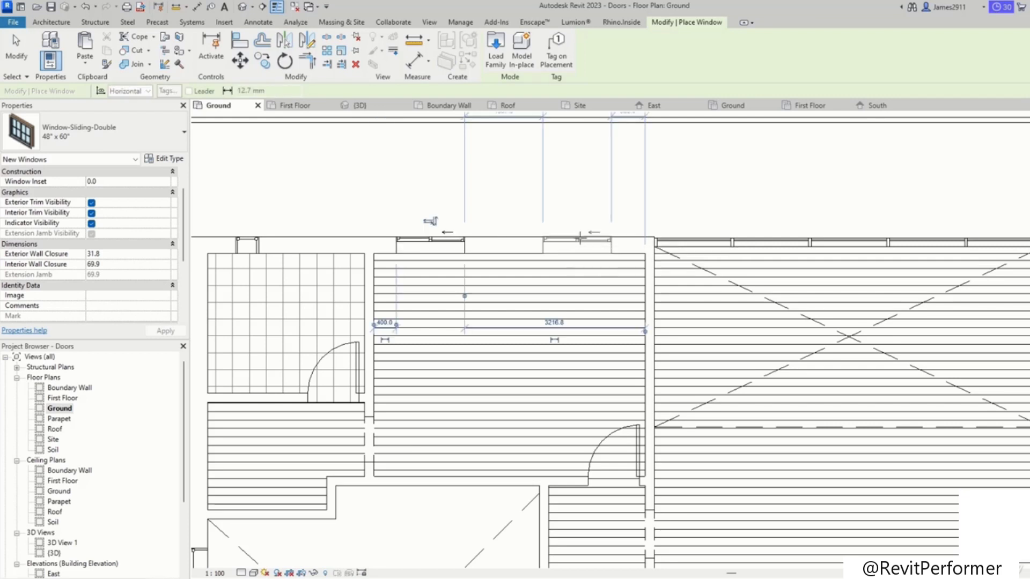
left_click(580, 229)
Step: Place a Window-Casement-Multi-Sash-Horizontal 72" x 53" window in the lower exterior wall of the room
scroll(580, 229, "down", 4)
middle_click_drag(681, 460, 526, 276)
scroll(518, 346, "up", 4)
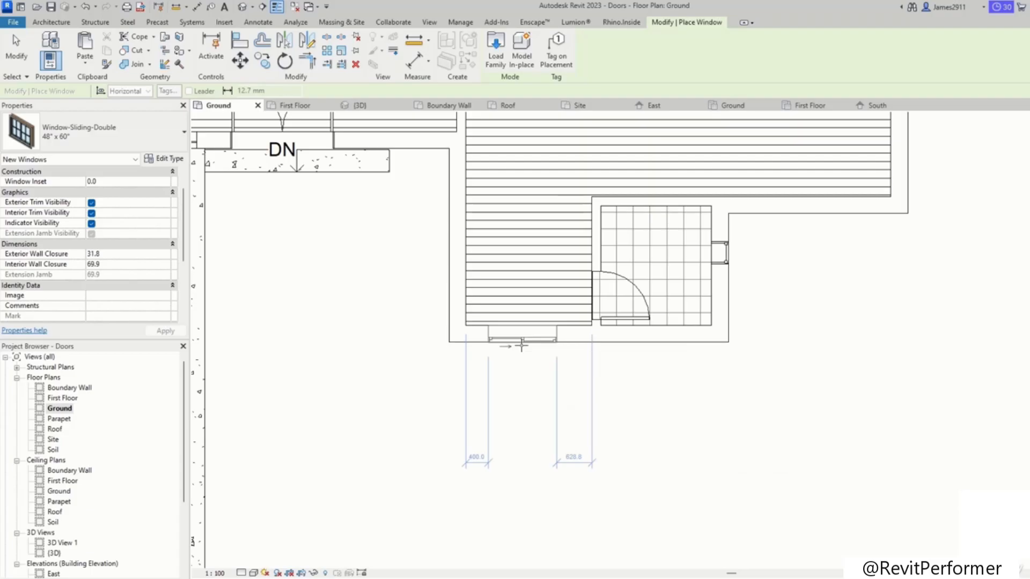
left_click(101, 133)
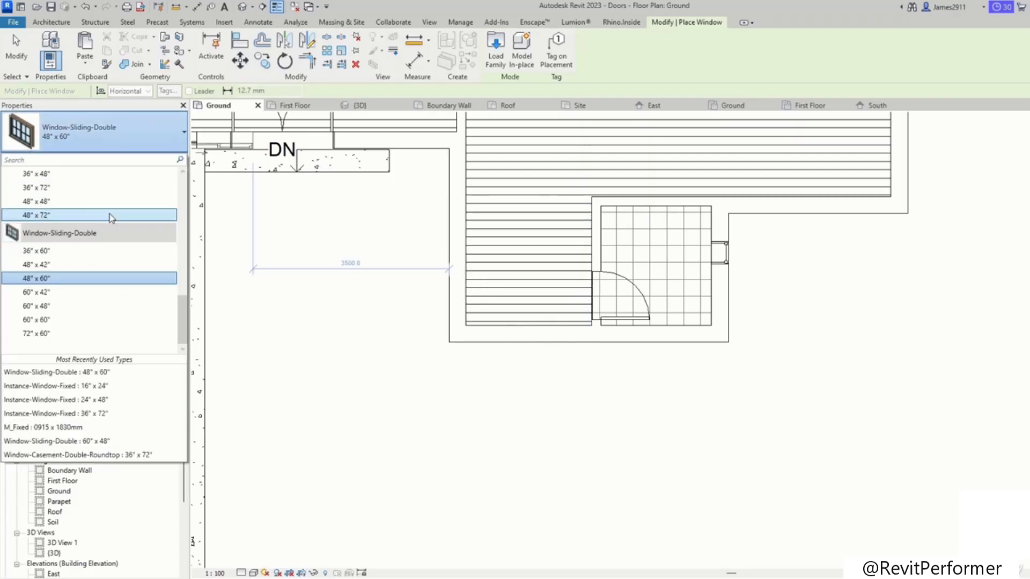
left_click(75, 303)
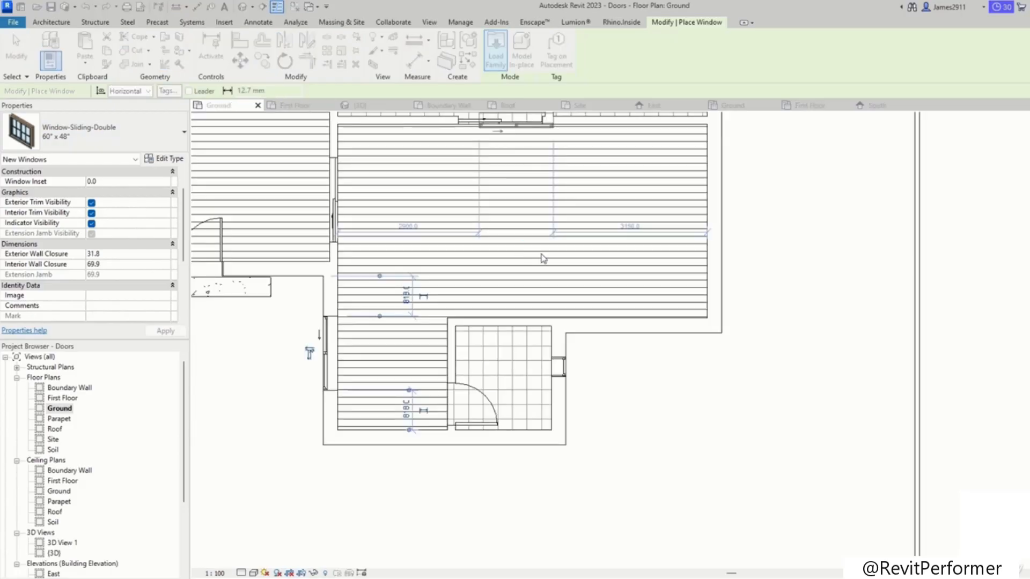
double_click(501, 299)
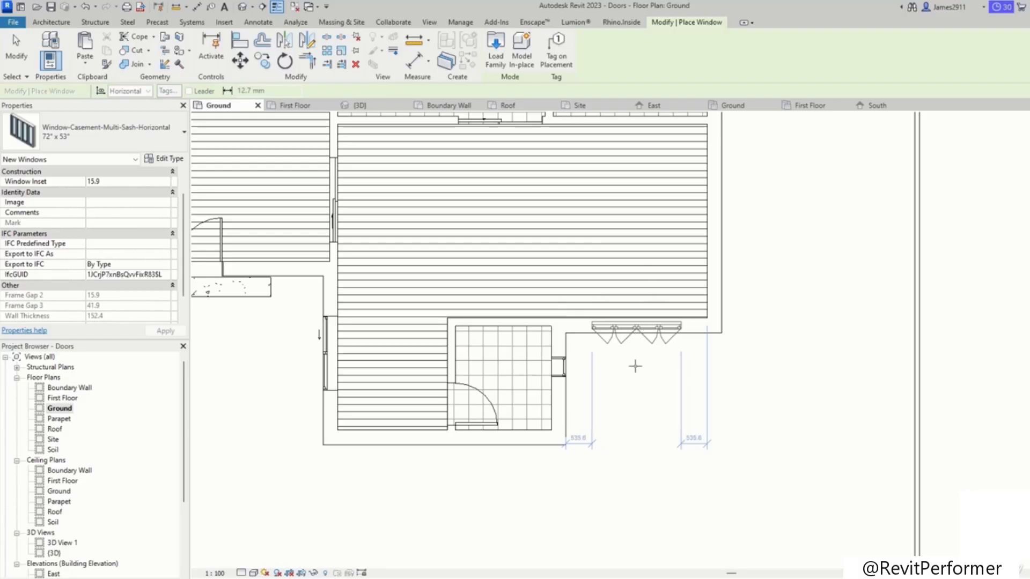
middle_click_drag(635, 367, 615, 468)
Step: Place a Window-Sliding-Double 60" x 48" in the right exterior wall
left_click(103, 135)
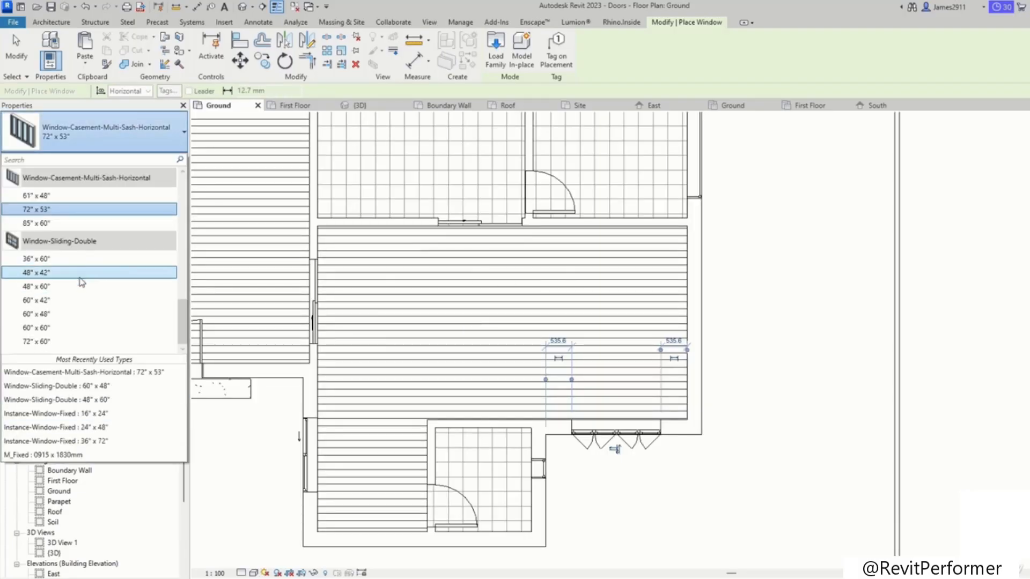
left_click(53, 314)
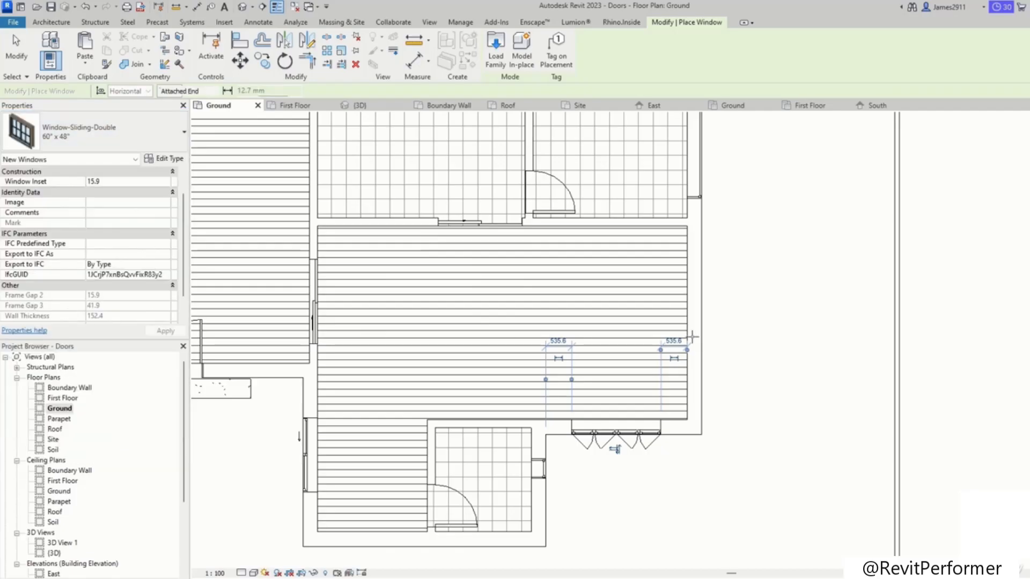
left_click(704, 336)
middle_click_drag(751, 326, 733, 570)
scroll(704, 258, "down", 1)
middle_click_drag(698, 220, 705, 351)
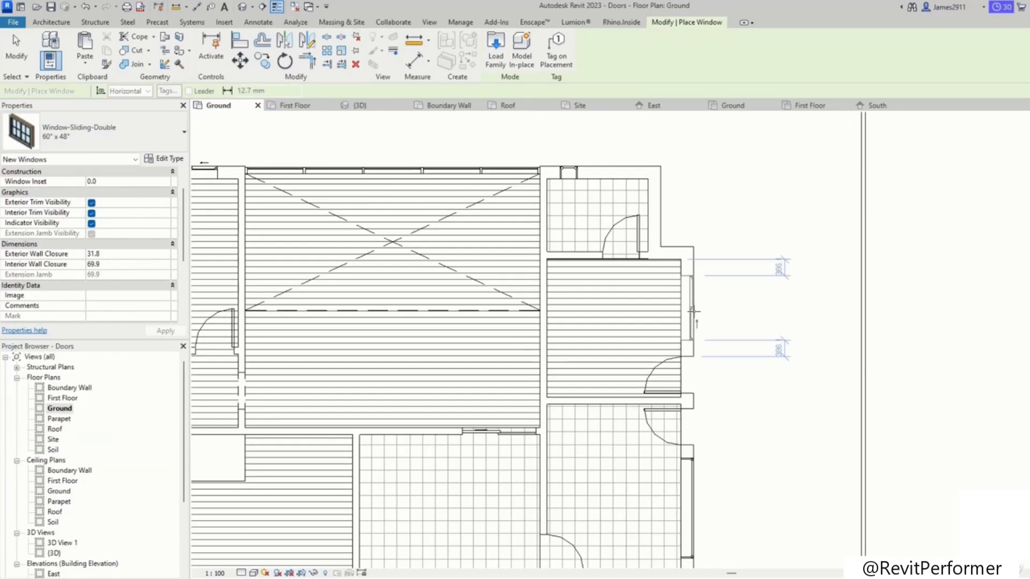
Step: Switch the sliding window type to 48" x 42"
left_click(250, 171)
left_click(94, 132)
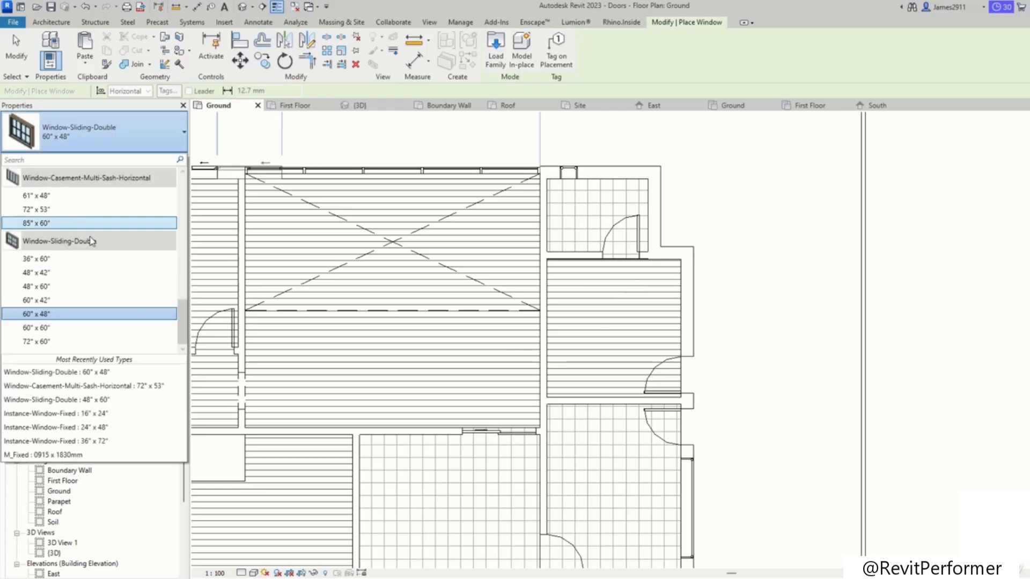
left_click(68, 274)
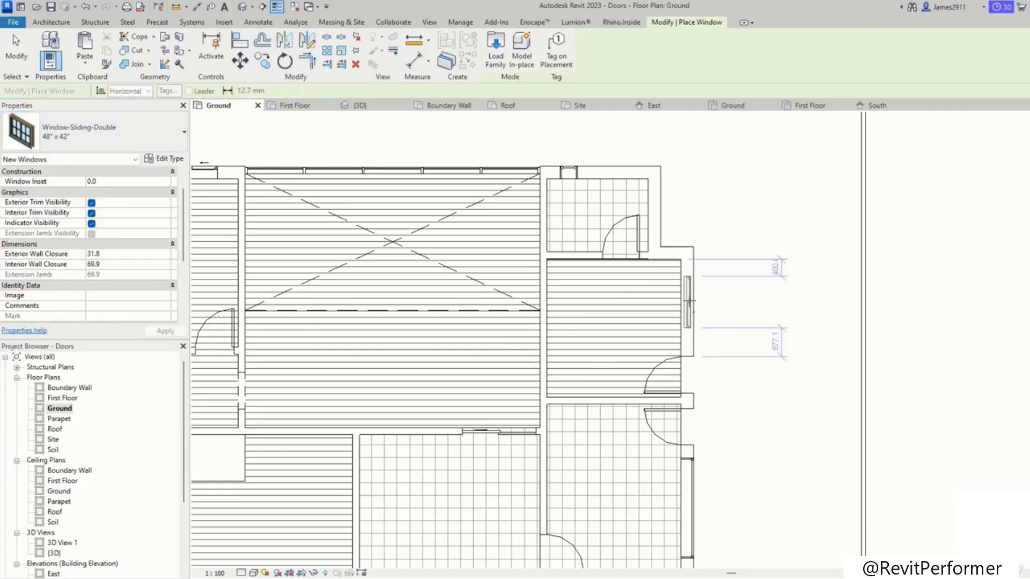
middle_click_drag(708, 509, 728, 143)
Step: Pick the Instance-Window-Fixed 24" x 48" and then 36" x 72" types at the lower wall and leave the Window tool
left_click(84, 130)
scroll(70, 236, "up", 10)
left_click(63, 209)
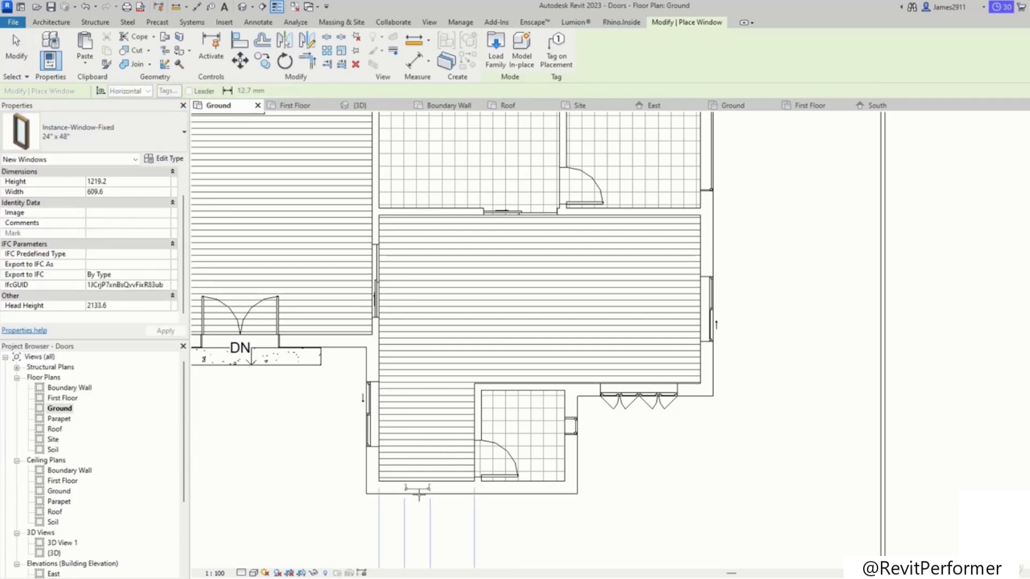
left_click(99, 137)
left_click(60, 191)
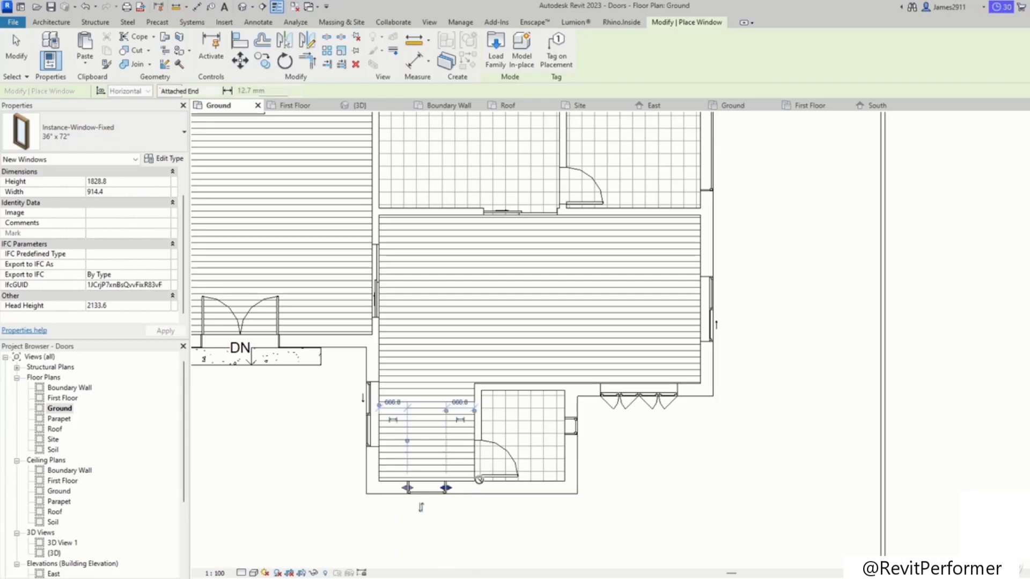
scroll(912, 368, "down", 5)
key("Escape")
key("Escape")
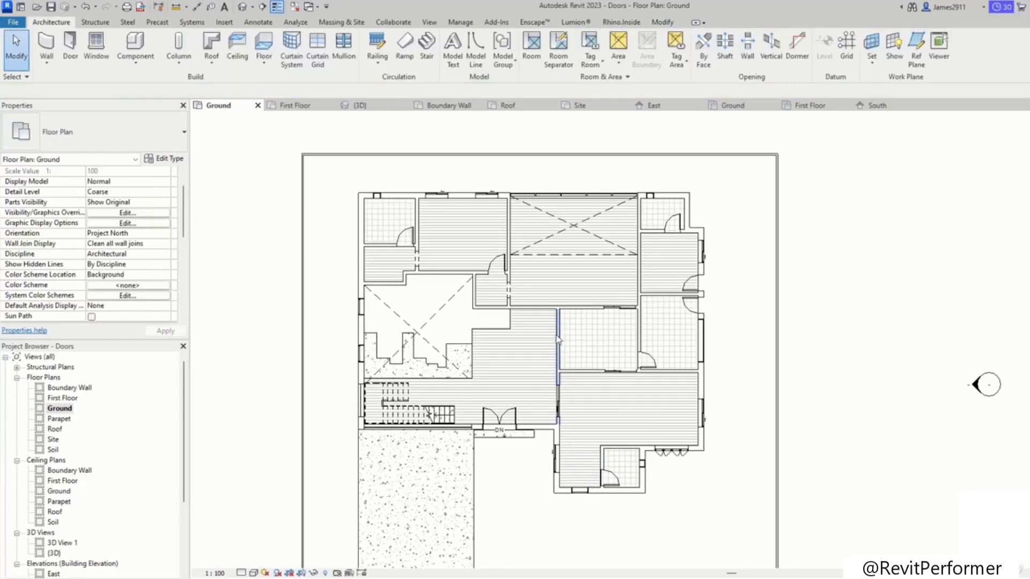
scroll(534, 299, "up", 4)
middle_click_drag(540, 339, 512, 368)
scroll(506, 351, "down", 1)
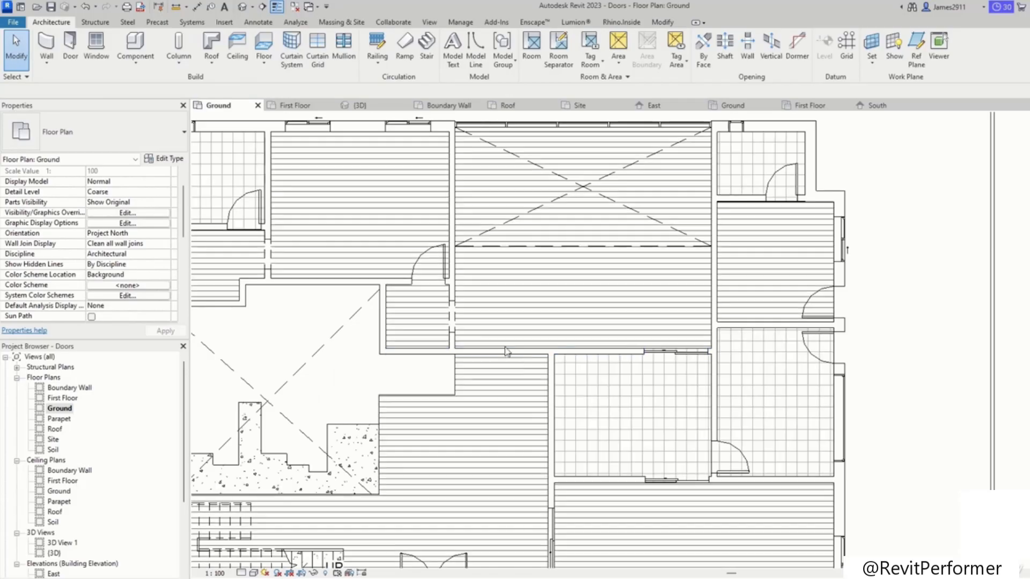
left_click(71, 48)
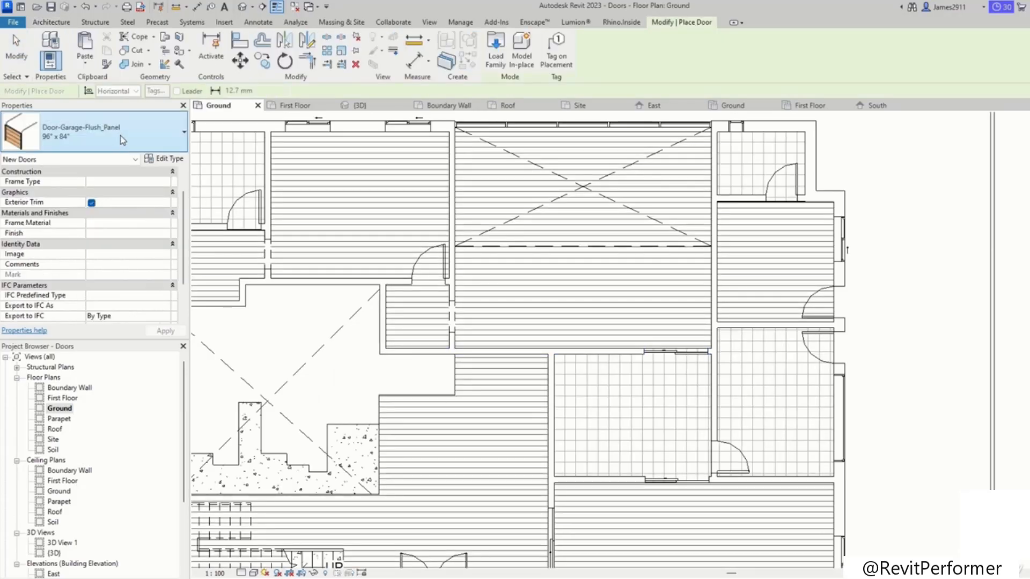
left_click(102, 131)
scroll(85, 270, "up", 3)
left_click(51, 271)
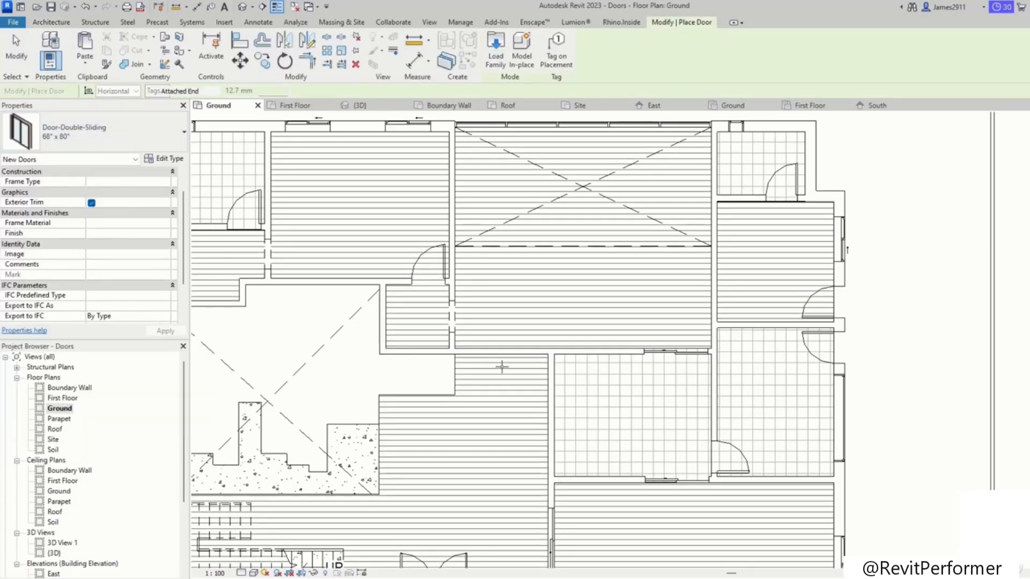
key("Escape")
key("Escape")
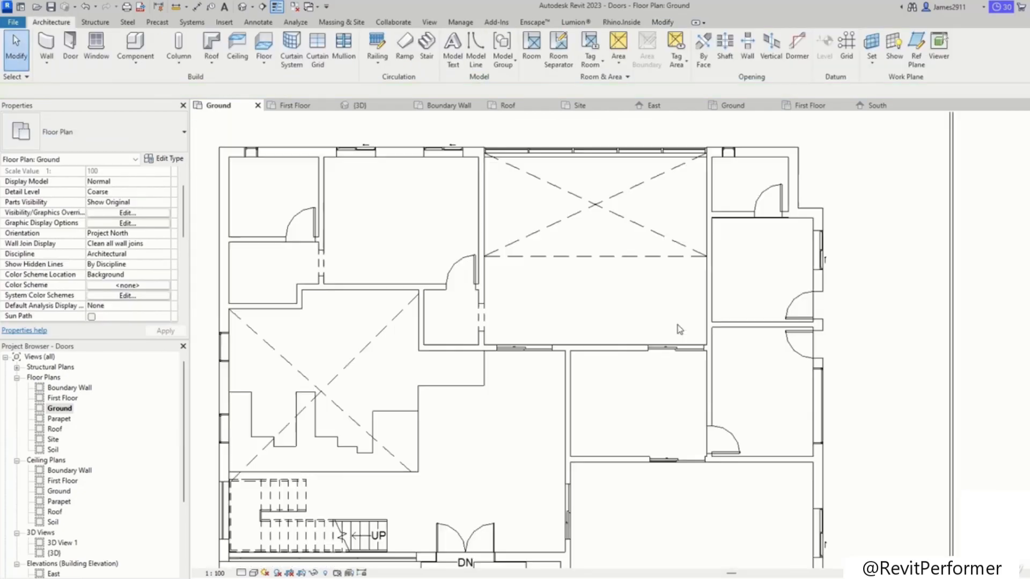
Step: Open the First Floor plan view
scroll(677, 324, "down", 4)
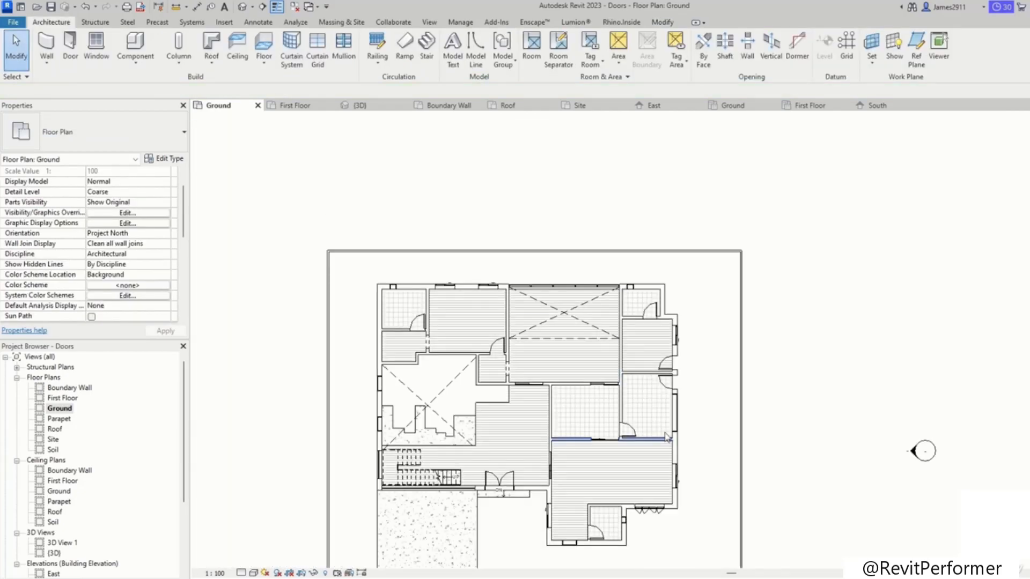
scroll(622, 375, "up", 4)
scroll(509, 371, "down", 3)
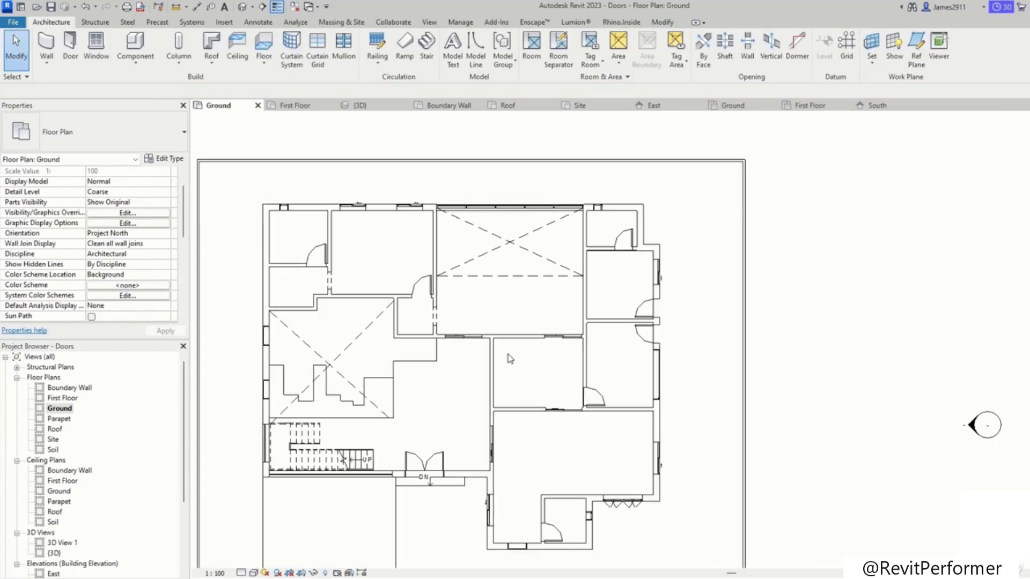
double_click(68, 388)
double_click(62, 398)
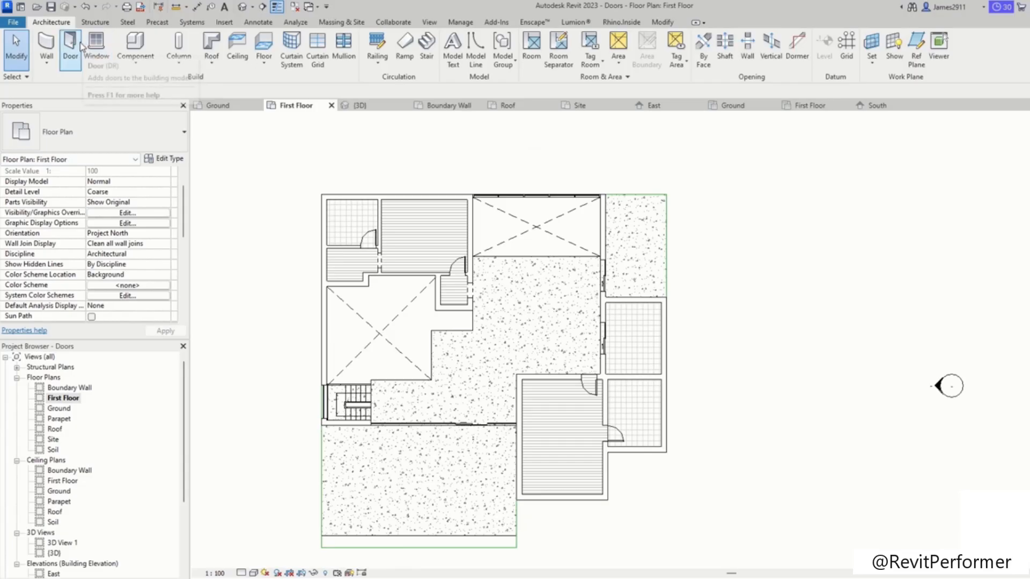
left_click(97, 45)
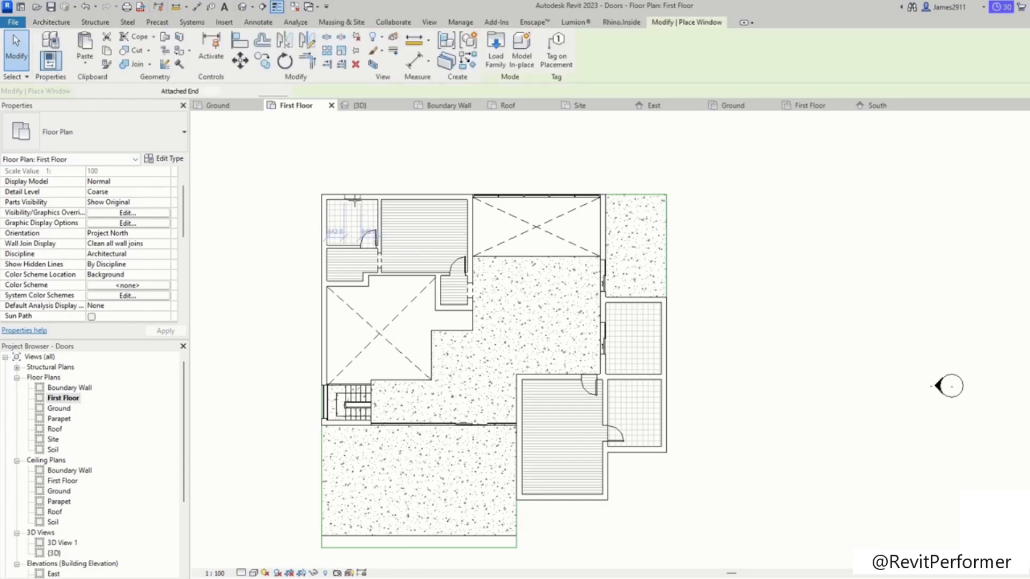
scroll(354, 200, "up", 3)
key("Escape")
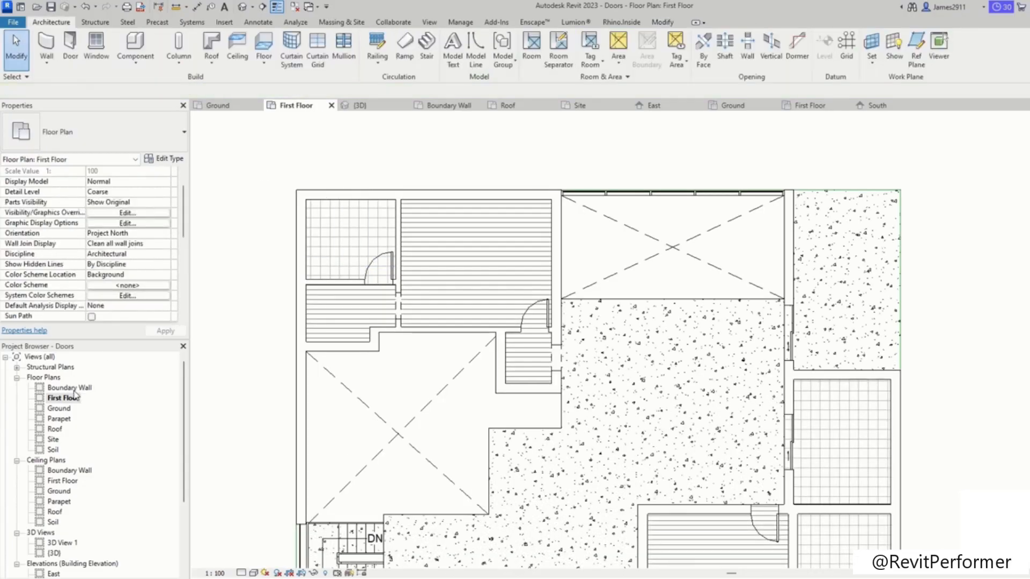
double_click(59, 408)
scroll(419, 223, "up", 5)
left_click(441, 238)
key("Escape")
double_click(62, 398)
middle_click_drag(486, 206, 501, 247)
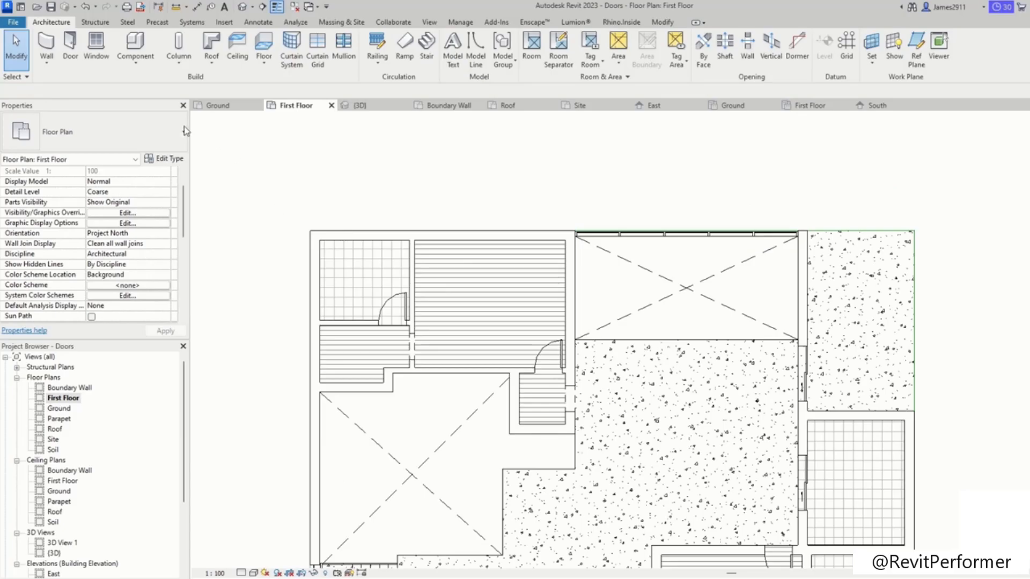
Step: Place a Window-Sliding-Double 60" x 48" window in the lower exterior wall of the small right-hand room
left_click(96, 48)
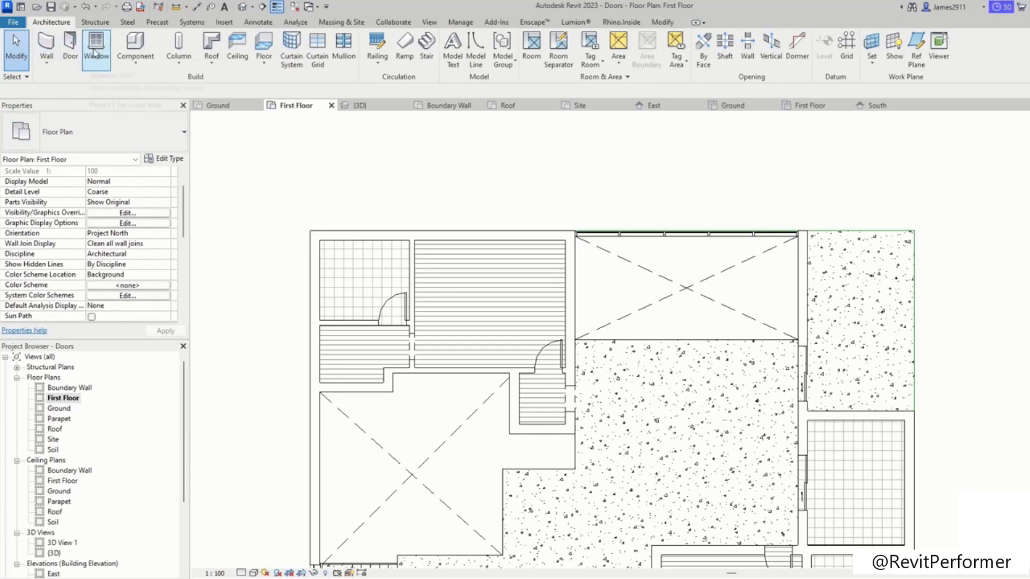
middle_click_drag(387, 340, 408, 274)
scroll(352, 306, "down", 1)
middle_click_drag(352, 306, 368, 256)
left_click(144, 133)
left_click(53, 223)
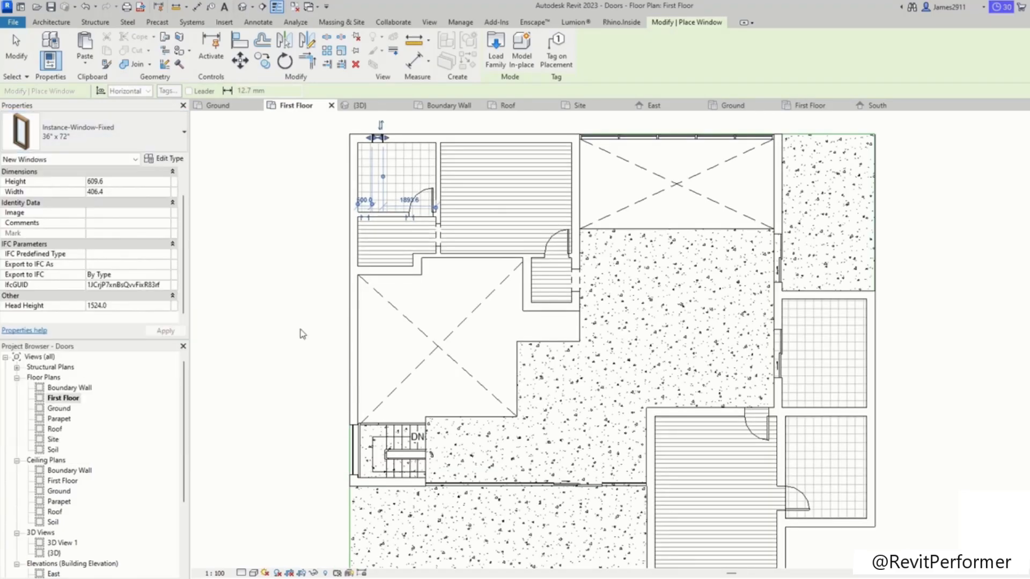
middle_click_drag(345, 387, 289, 304)
middle_click_drag(598, 463, 402, 361)
middle_click_drag(528, 455, 476, 405)
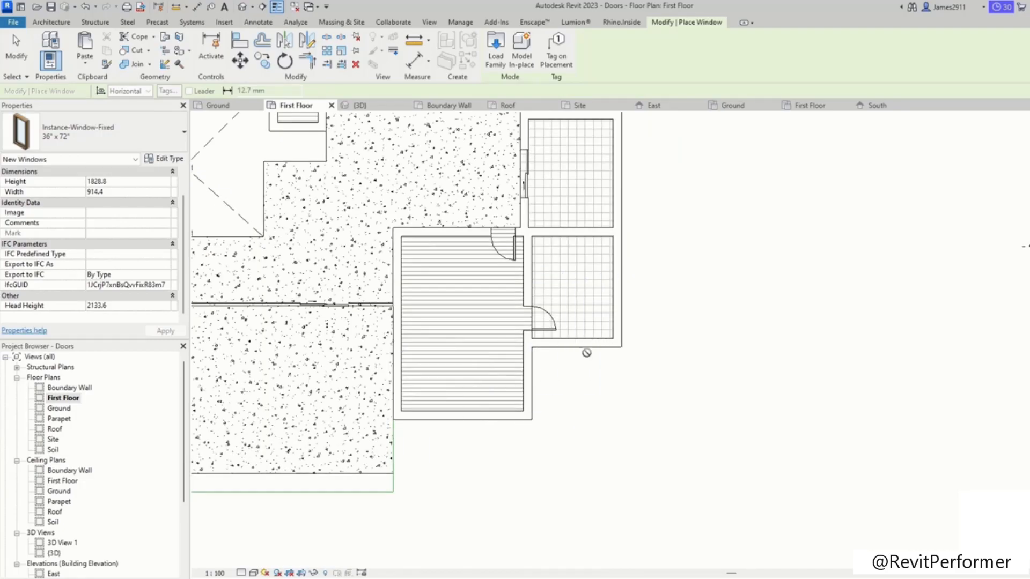
left_click(99, 139)
scroll(83, 306, "down", 5)
left_click(48, 315)
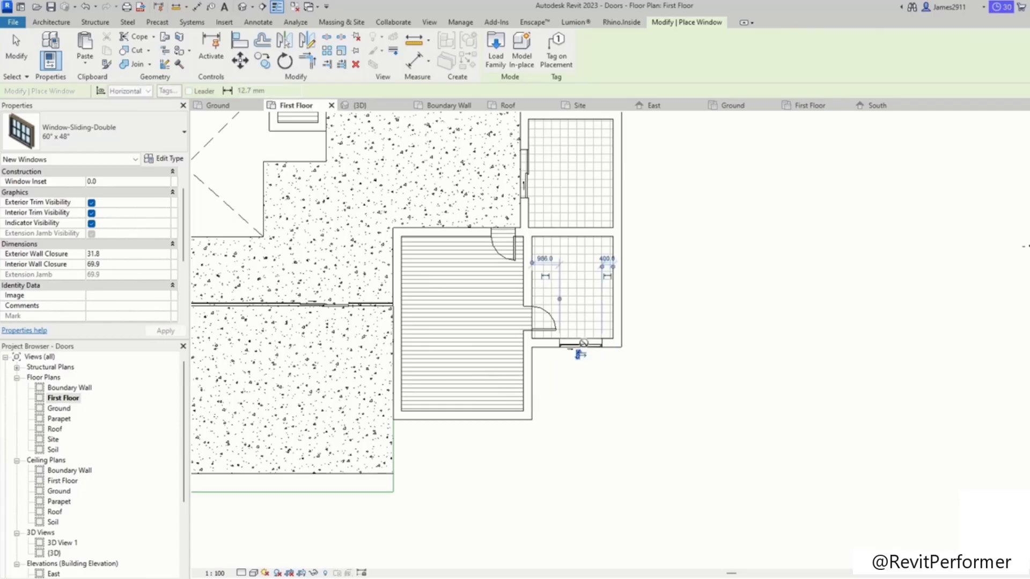
left_click(580, 350)
key("Escape")
key("Escape")
Step: Try placing an M_Window-Awning-Double-Horizontal 1550 x 900mm window in the small room's right exterior wall
left_click(579, 345)
left_click(100, 138)
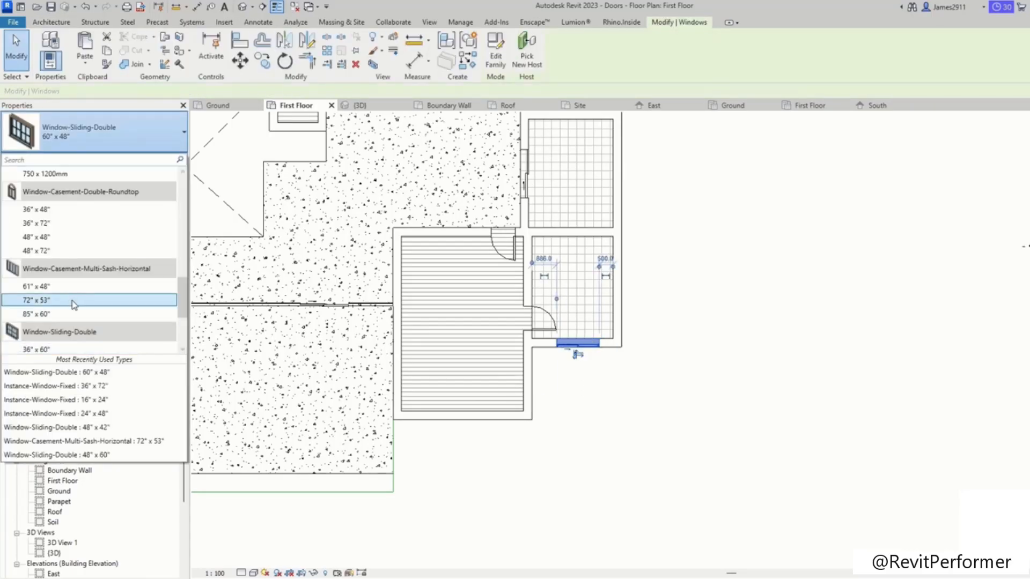
scroll(69, 268, "down", 1)
scroll(72, 241, "up", 3)
scroll(75, 279, "down", 5)
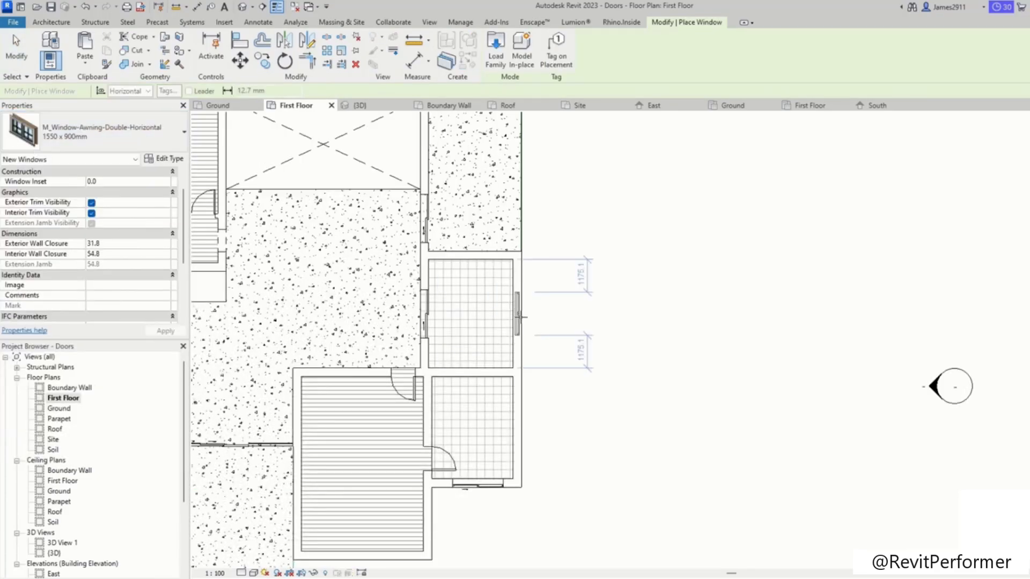
middle_click_drag(590, 286, 753, 331)
middle_click_drag(538, 393, 487, 344)
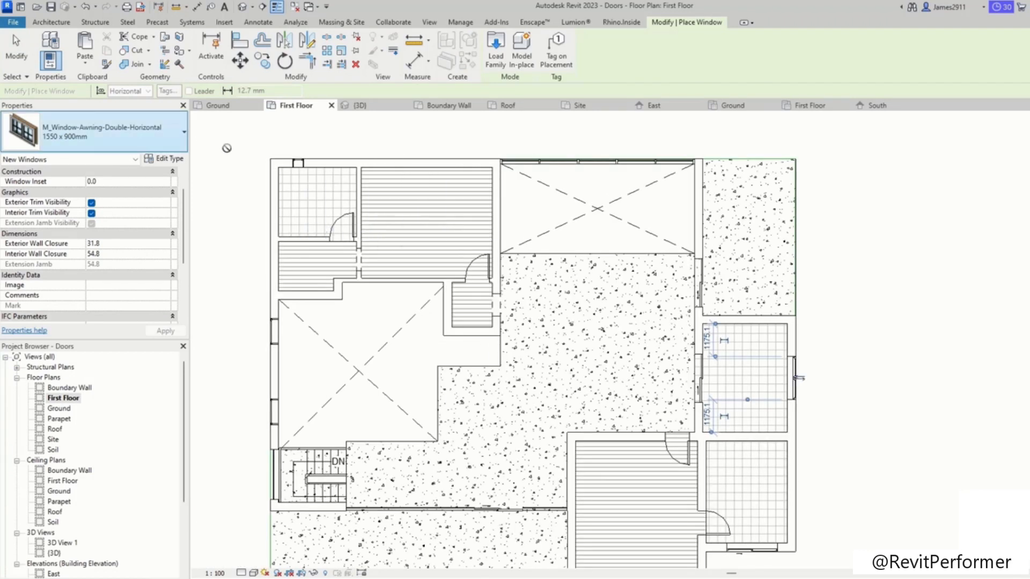
key("Escape")
Step: Draw a Curtain Wall along the lower exterior wall of the large room
middle_click_drag(612, 488, 509, 256)
scroll(520, 384, "up", 2)
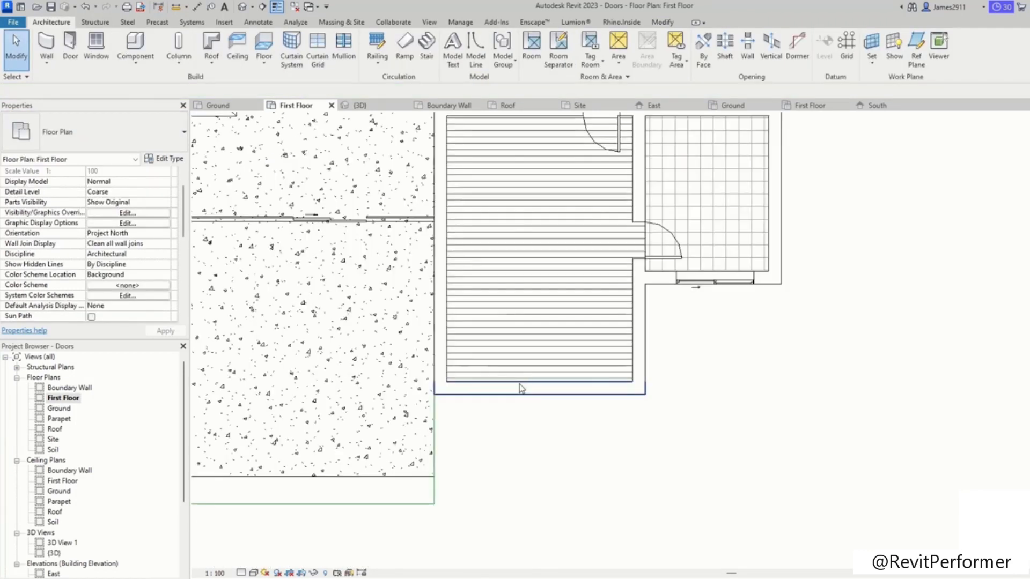
key("w")
key("a")
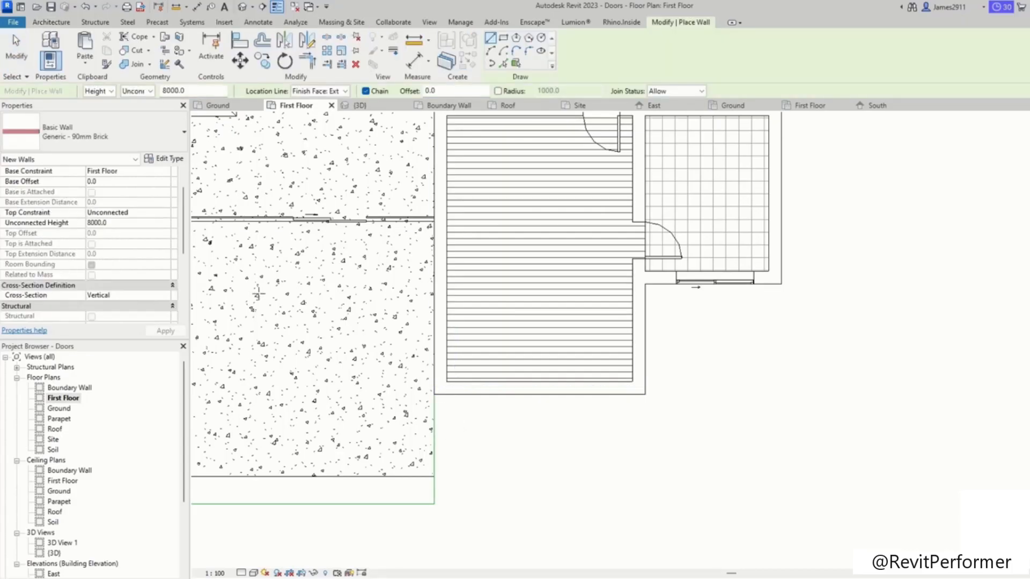
left_click(88, 136)
scroll(73, 279, "down", 5)
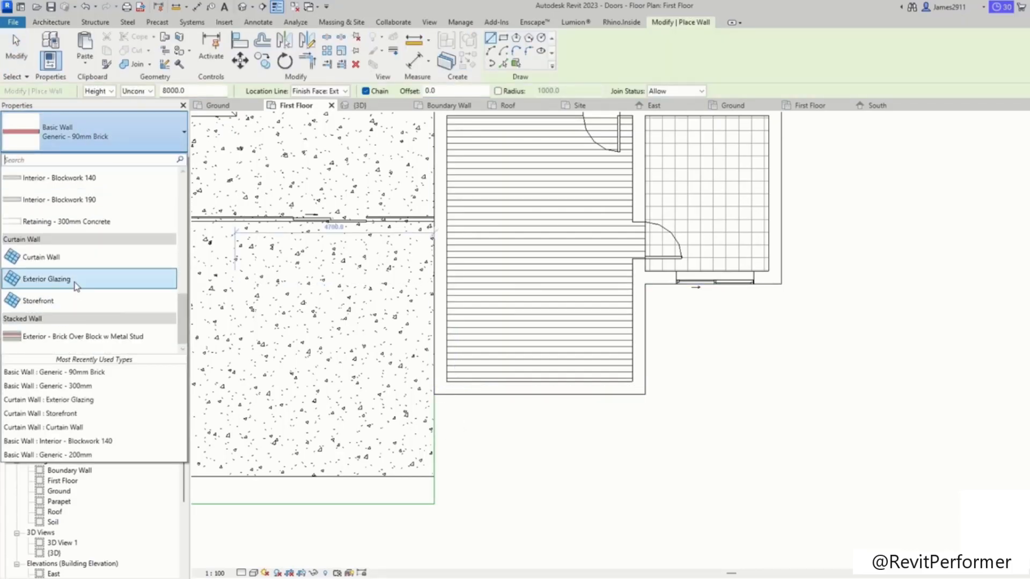
left_click(57, 259)
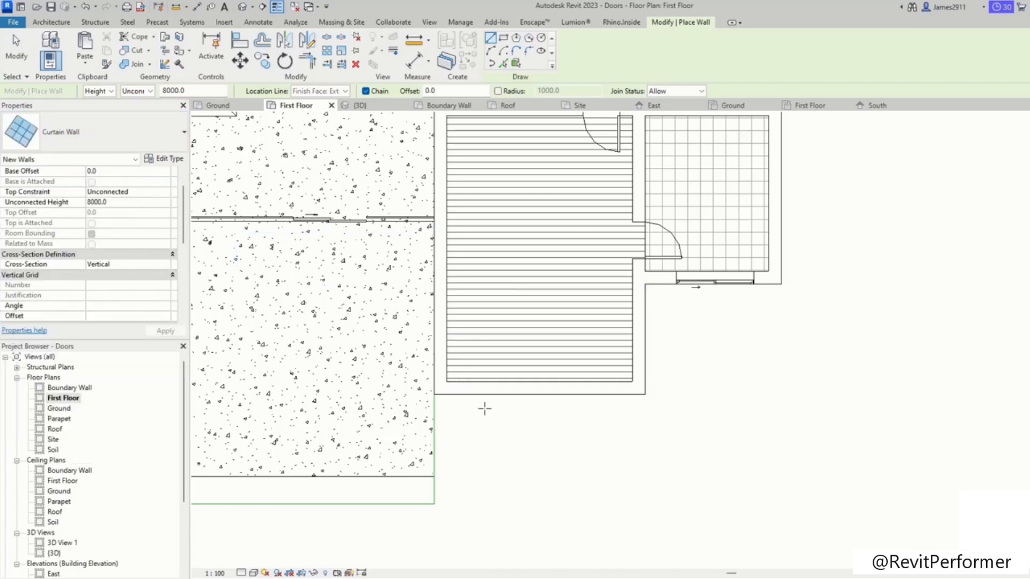
left_click(446, 387)
left_click(639, 388)
key("Escape")
key("Escape")
Step: Open the curtain wall's type properties and close them with OK
left_click(610, 388)
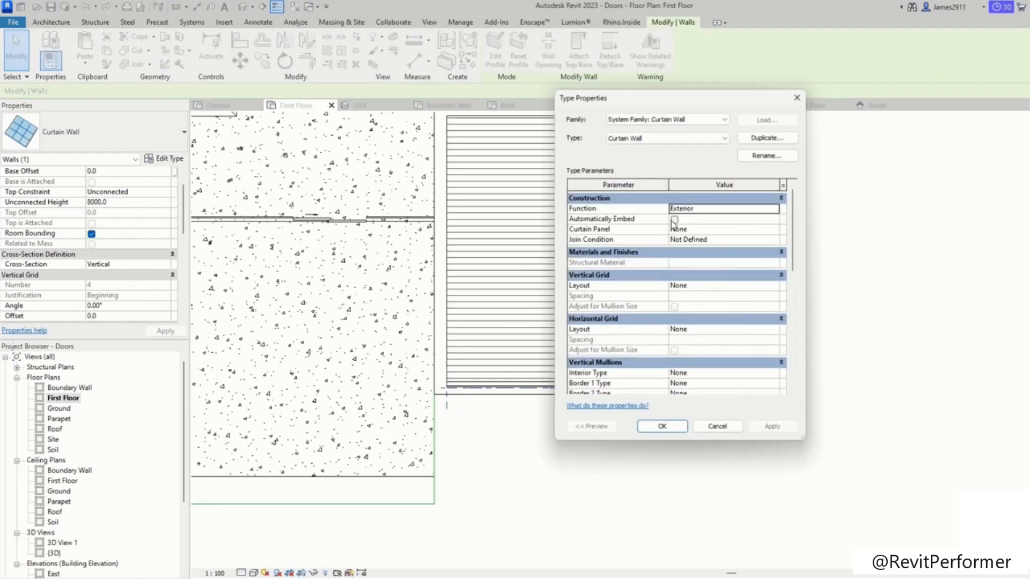
left_click(674, 429)
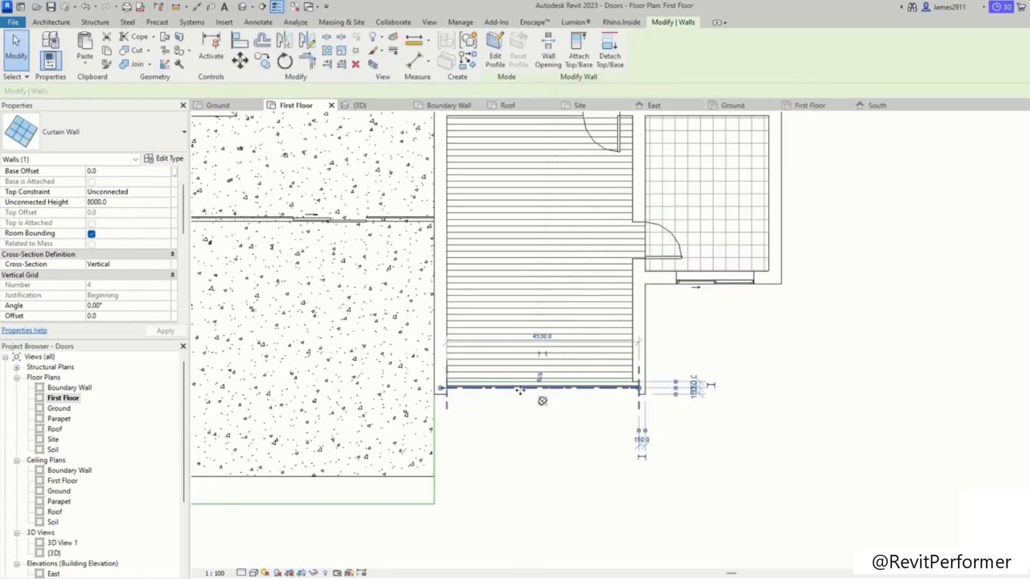
left_click(156, 192)
left_click(167, 192)
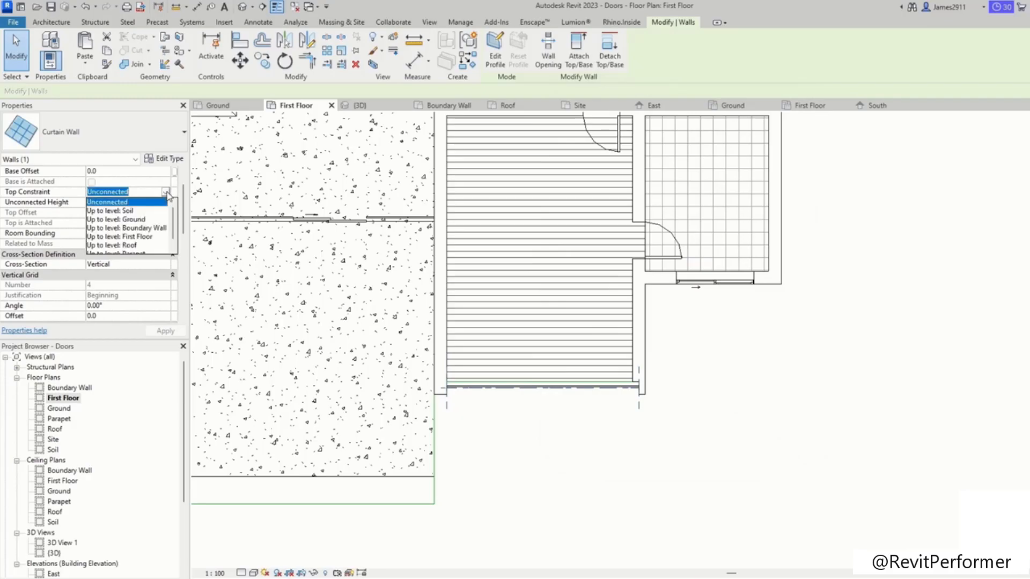
left_click(585, 424)
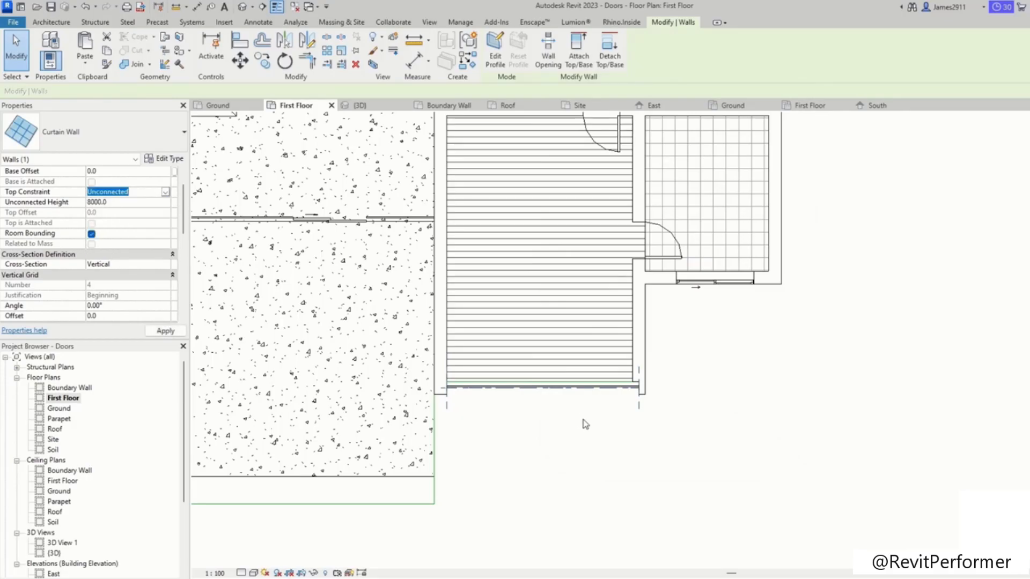
Step: Shorten the curtain wall by pulling its right end inward to about 3700 mm long
scroll(580, 408, "up", 1)
left_click(459, 382)
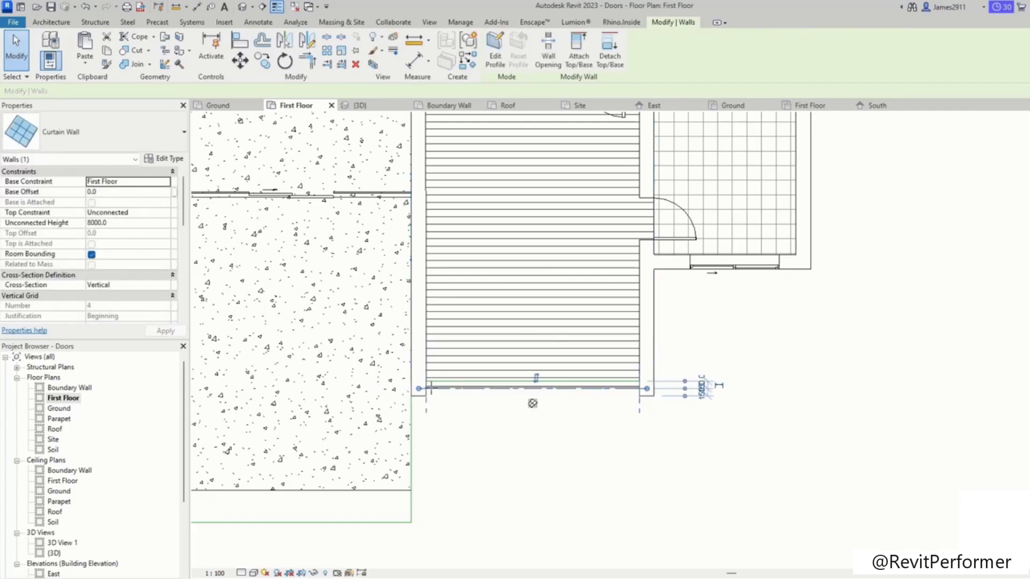
left_click(501, 453)
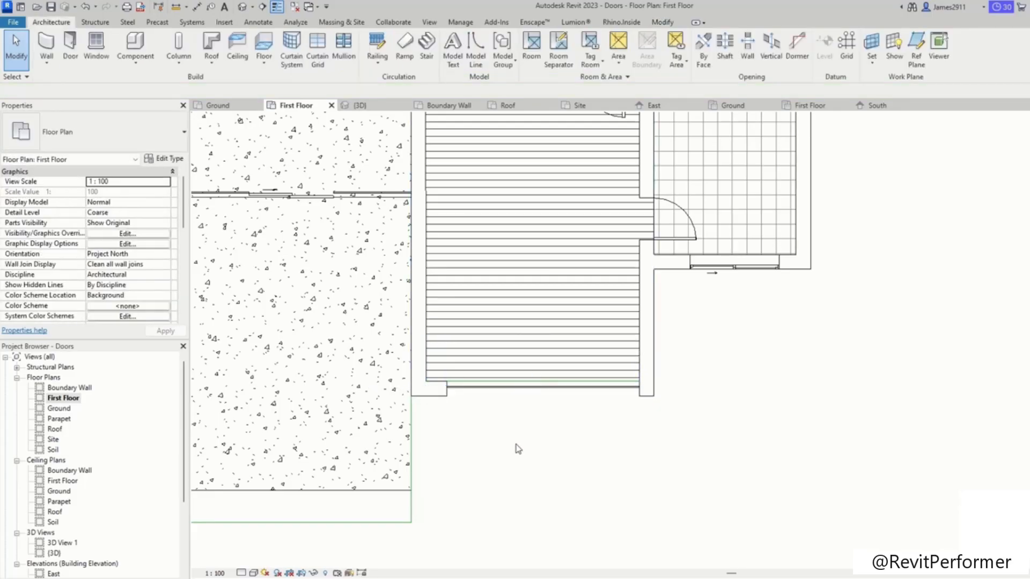
left_click(584, 397)
left_click_drag(647, 392, 628, 390)
left_click(571, 461)
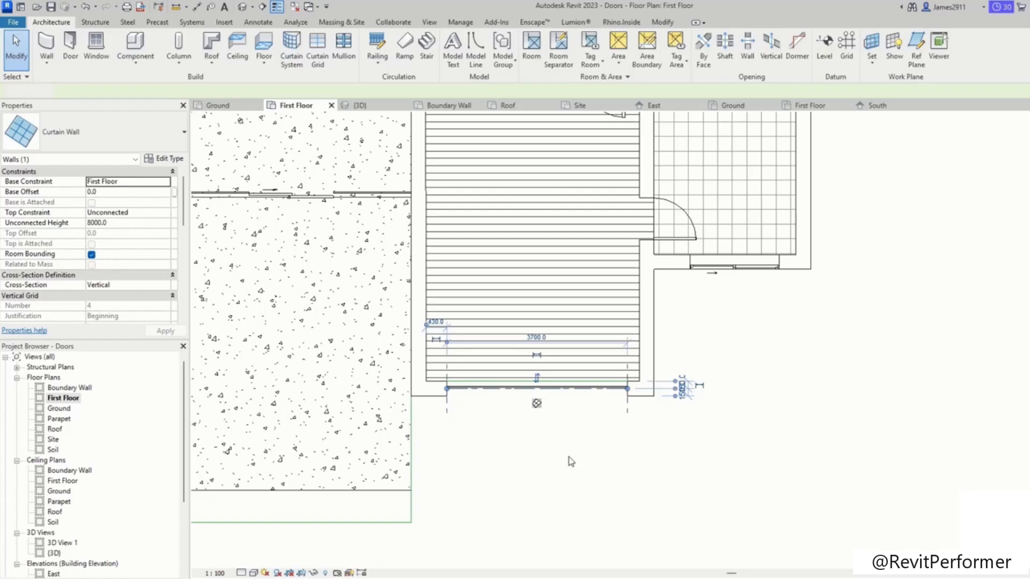
left_click(571, 462)
Step: Draw a Curtain Wall along the large room's left exterior wall
scroll(690, 391, "down", 4)
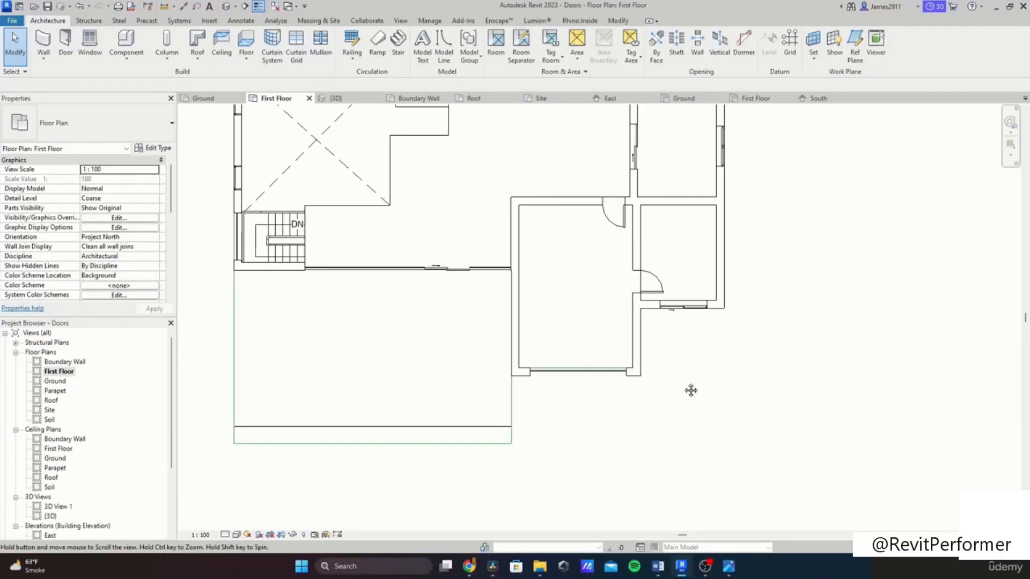
scroll(654, 390, "down", 2)
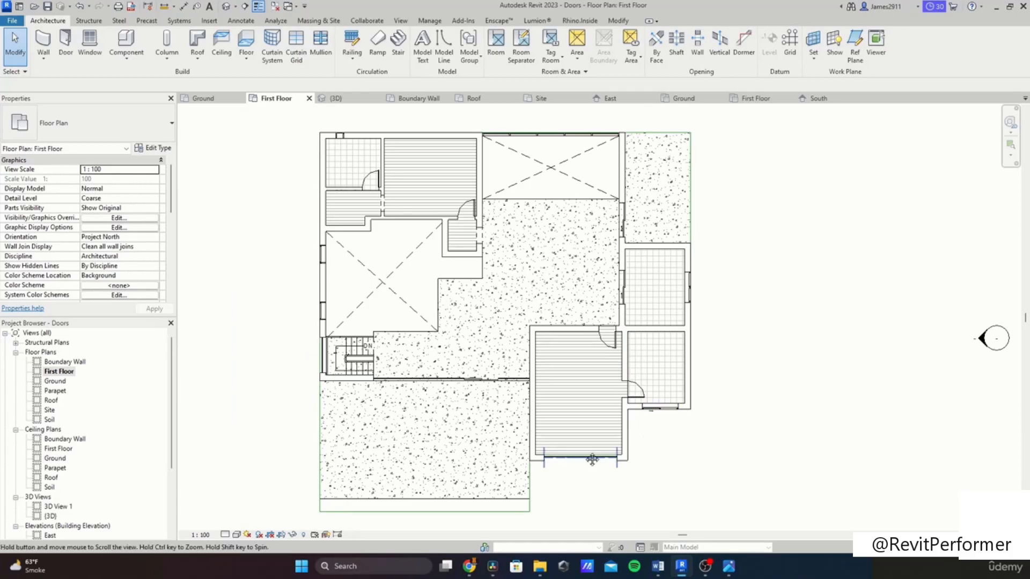
scroll(593, 459, "up", 3)
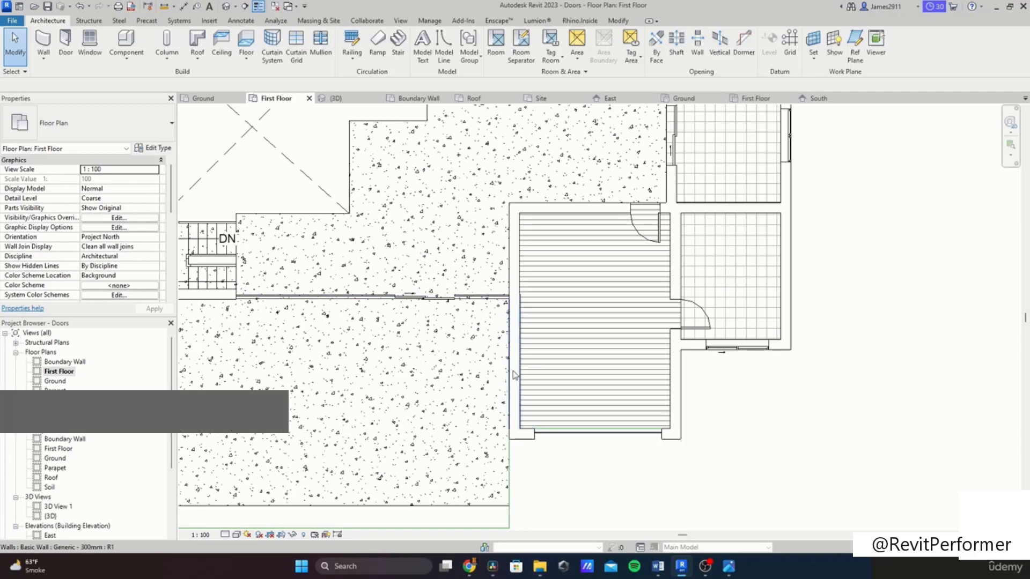
key("w")
key("a")
scroll(514, 308, "up", 2)
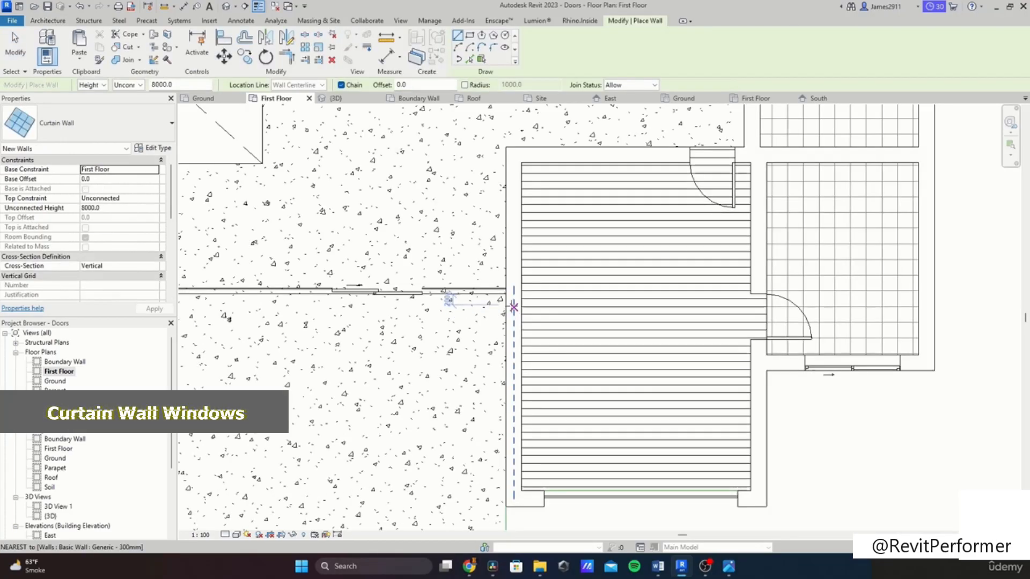
left_click(514, 306)
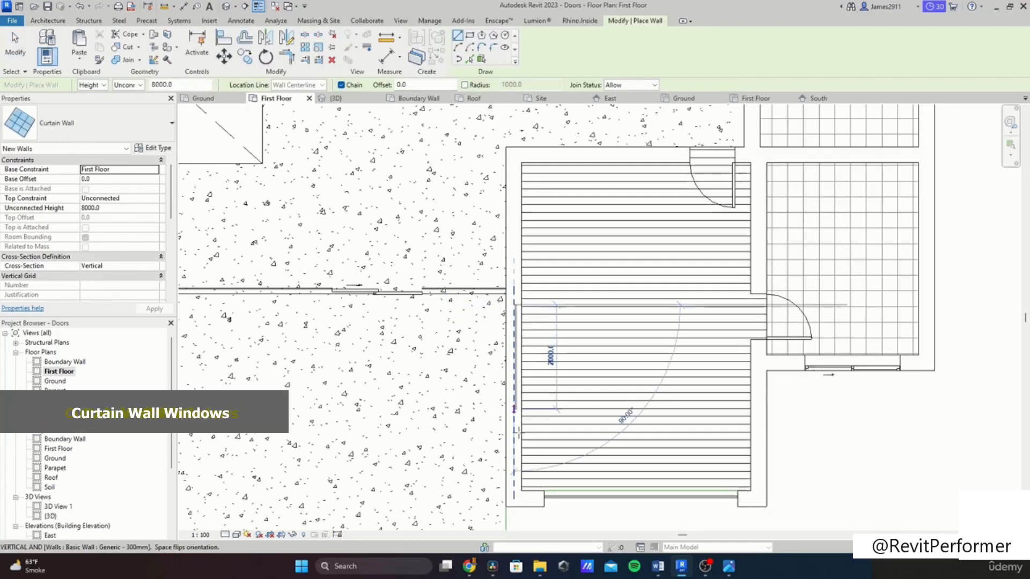
left_click(514, 472)
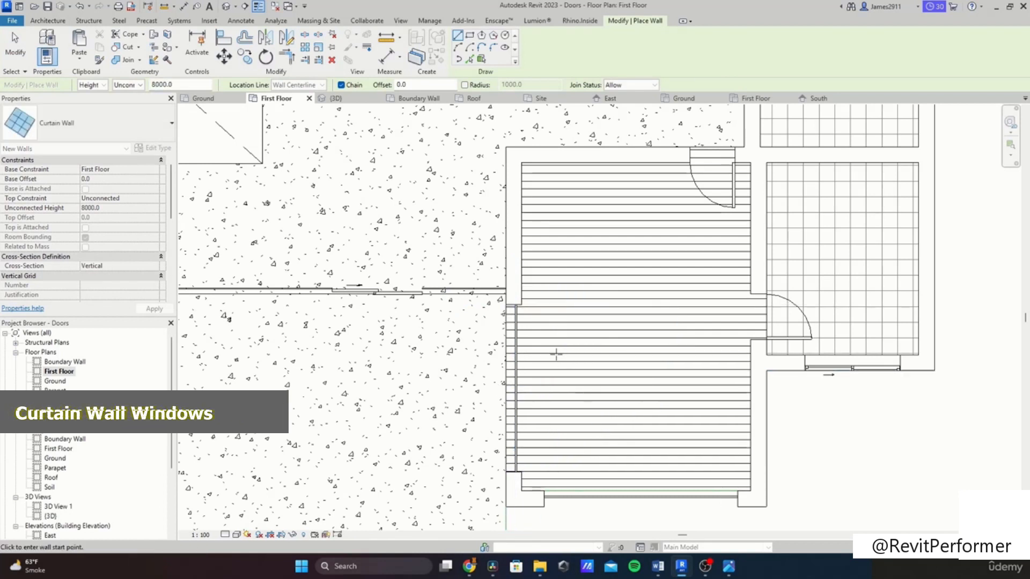
scroll(558, 365, "down", 5)
scroll(490, 246, "up", 5)
scroll(547, 295, "up", 4)
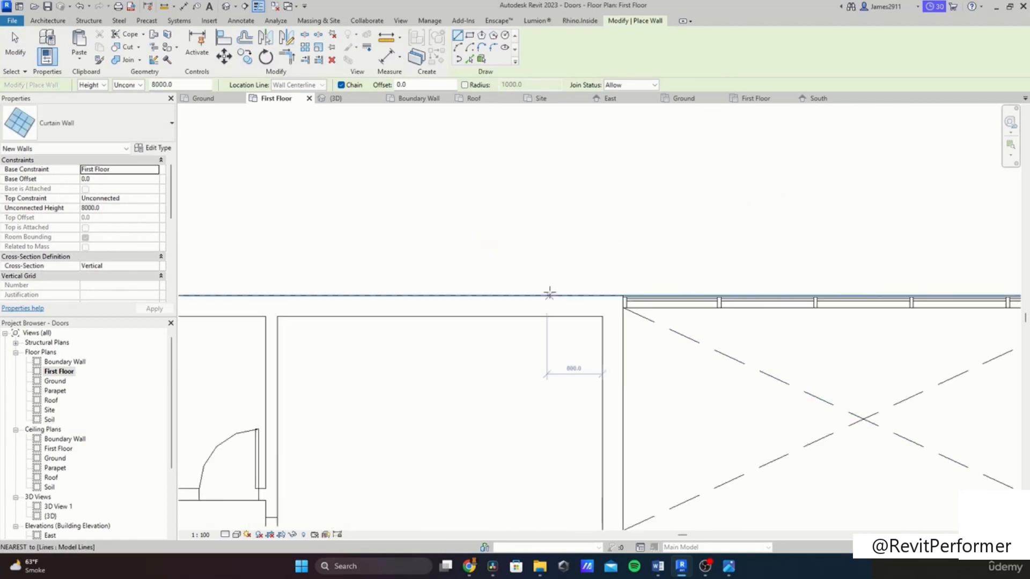
Step: Draw a Curtain Wall about 4200 mm long along the room's upper exterior wall on the First Floor
left_click(584, 305)
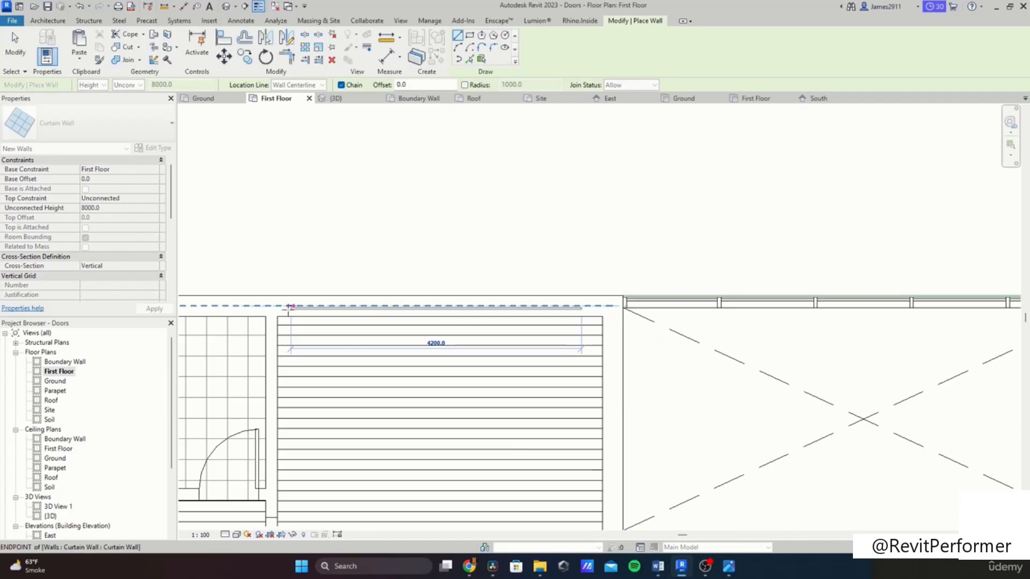
left_click(288, 307)
key("Escape")
key("Escape")
Step: Select all model lines in the plan using the selection filter, then clear the selection
scroll(501, 322, "down", 3)
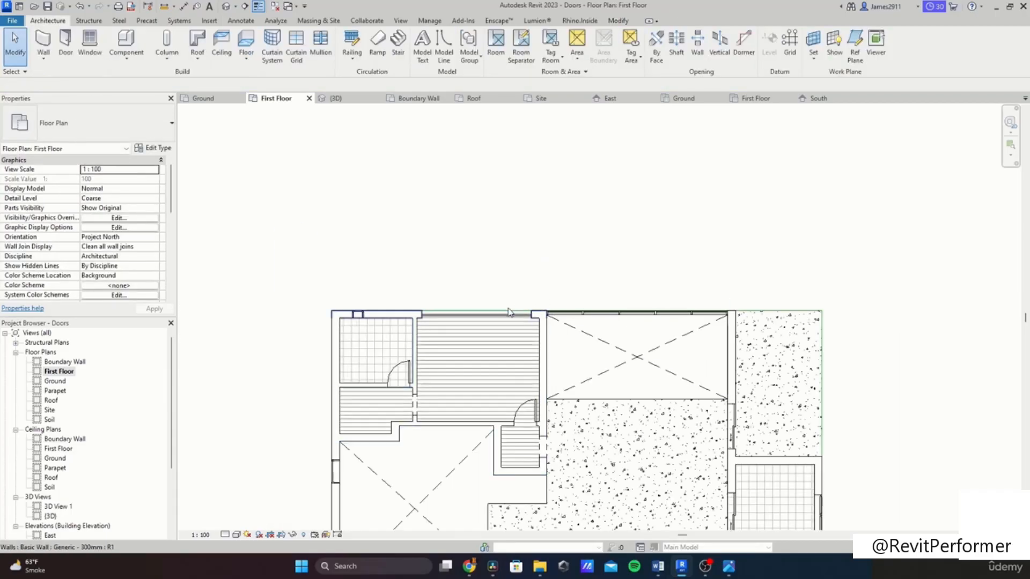
scroll(509, 313, "down", 4)
left_click_drag(467, 358, 403, 509)
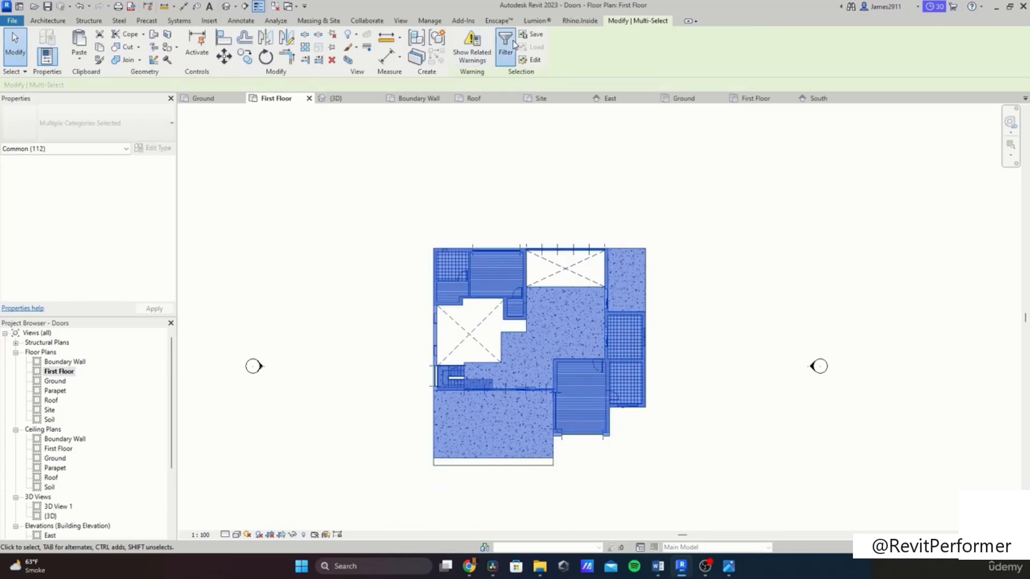
left_click(512, 46)
left_click(584, 231)
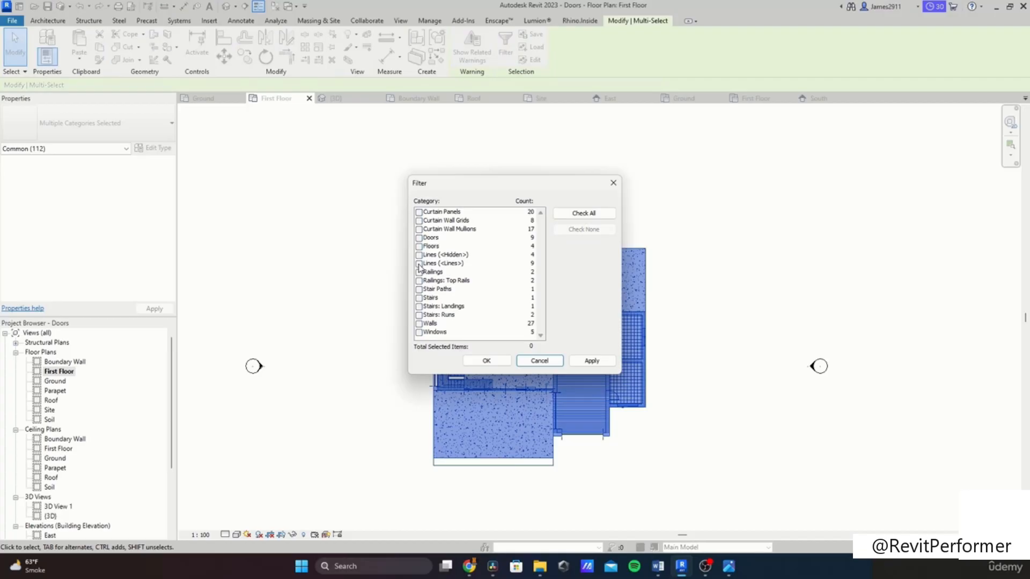
left_click(494, 364)
scroll(553, 472, "up", 4)
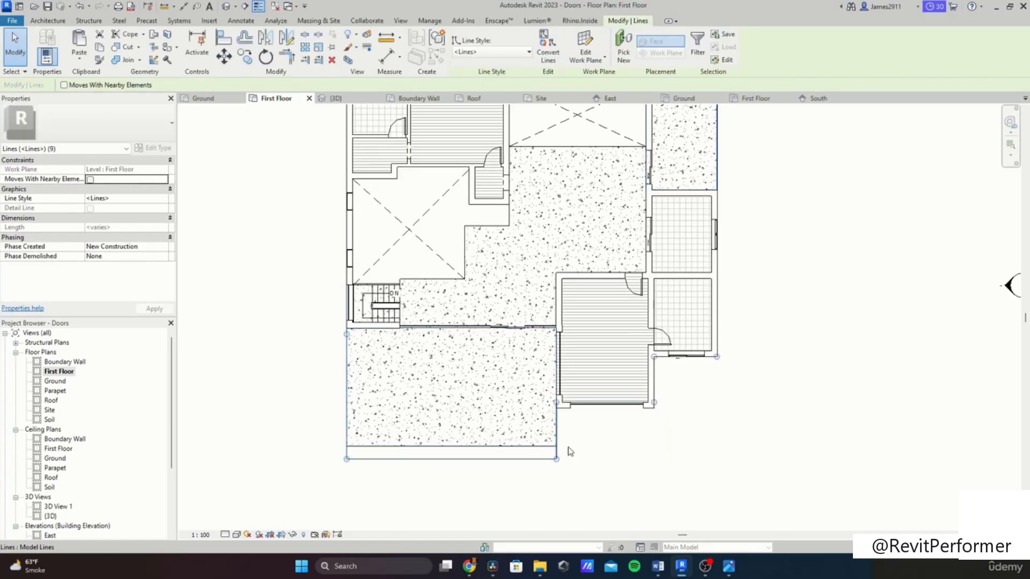
left_click(674, 423)
scroll(655, 442, "down", 5)
scroll(564, 271, "up", 2)
scroll(530, 244, "up", 2)
scroll(80, 461, "down", 1)
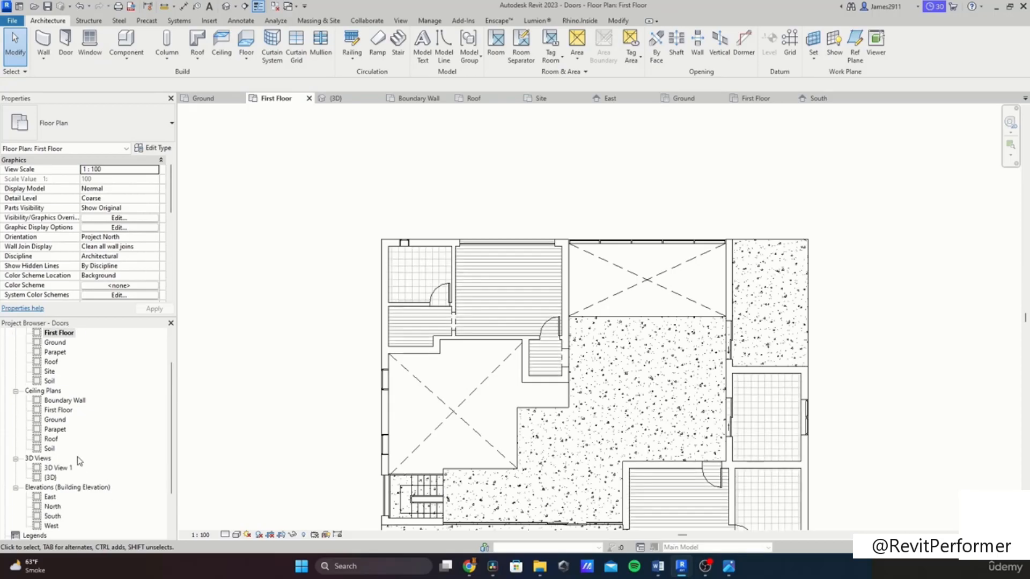
Step: In the 3D view, select the three first-floor curtain walls and set their Top Constraint to Up to level: Roof
double_click(50, 478)
mouse_move(552, 322)
middle_mouse_down("shift")
mouse_move(375, 336)
mouse_move(582, 369)
mouse_move(569, 322)
middle_mouse_up("shift")
scroll(536, 209, "up", 5)
left_click(508, 179)
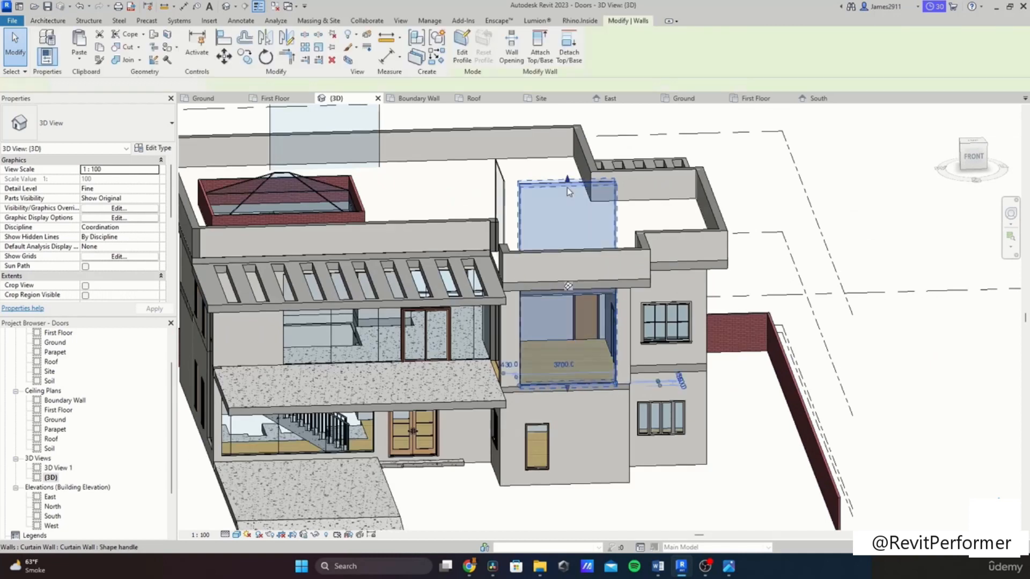
left_click(509, 179, "ctrl")
left_click(370, 118, "ctrl")
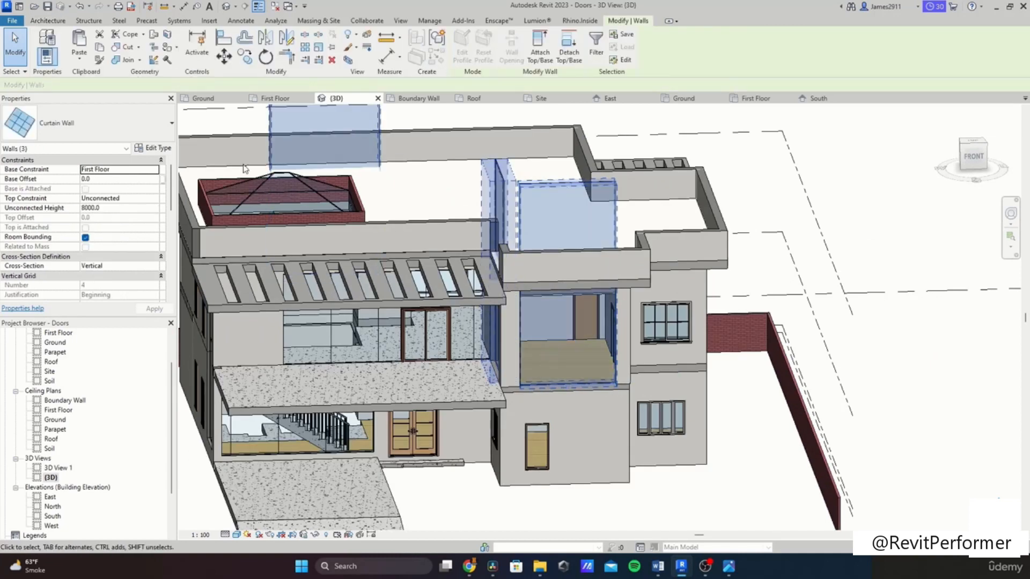
left_click(154, 199)
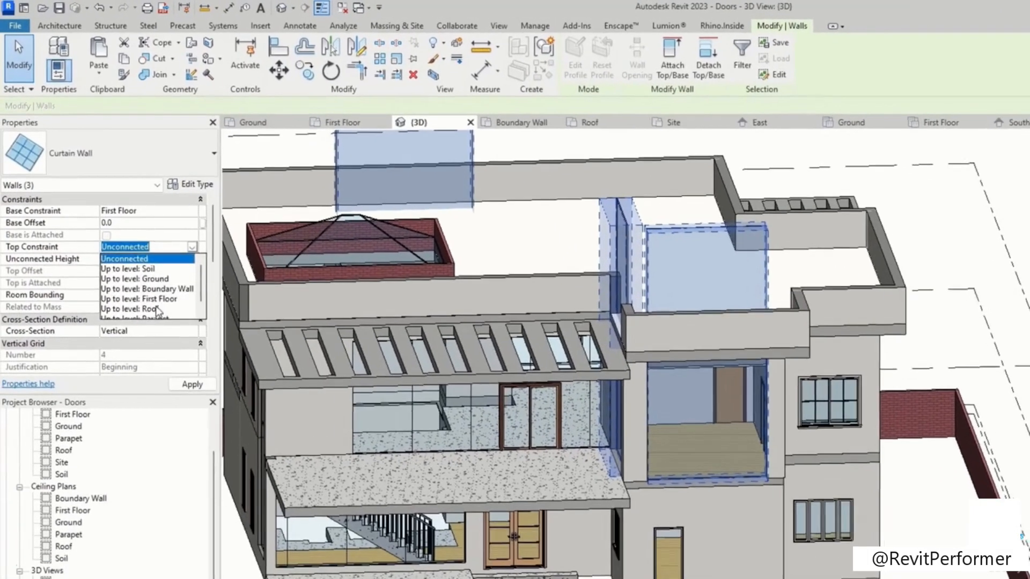
left_click(124, 248)
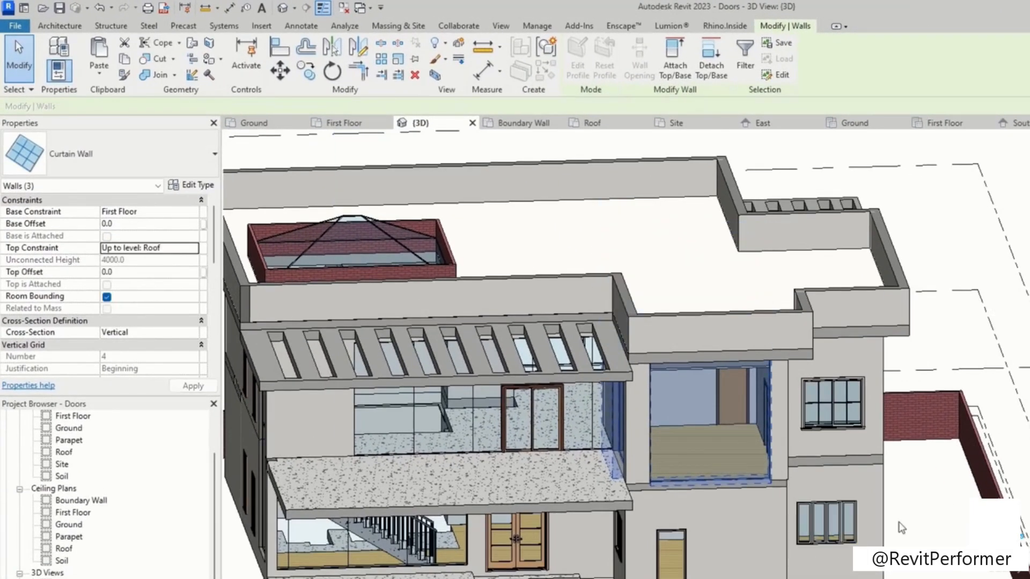
Step: Resize the front balcony curtain wall by pulling its top and bottom edges to about 232 mm base offset and -1043 mm top offset
key("Escape")
scroll(765, 468, "up", 6)
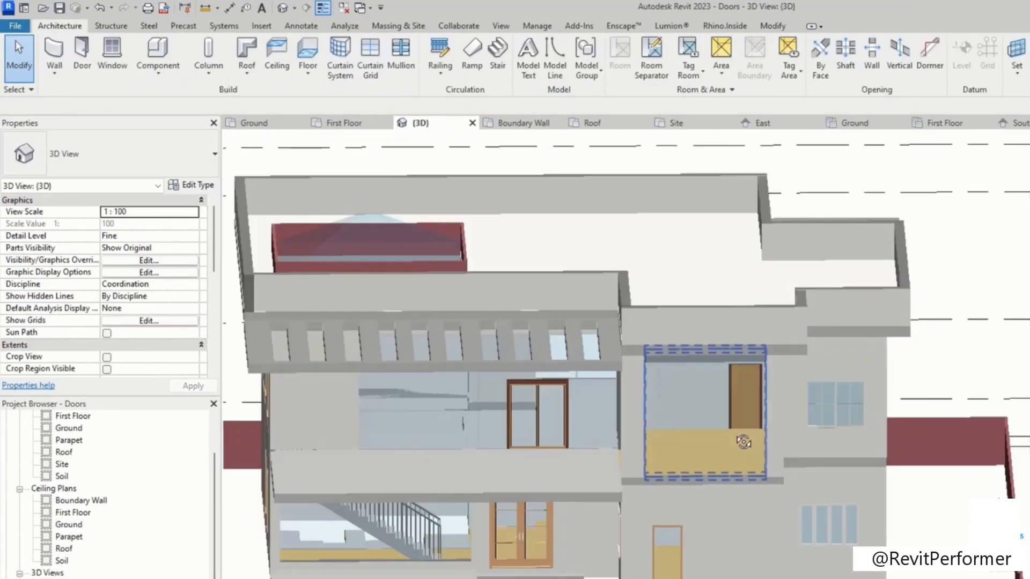
middle_click_drag(761, 343, 748, 370, "shift")
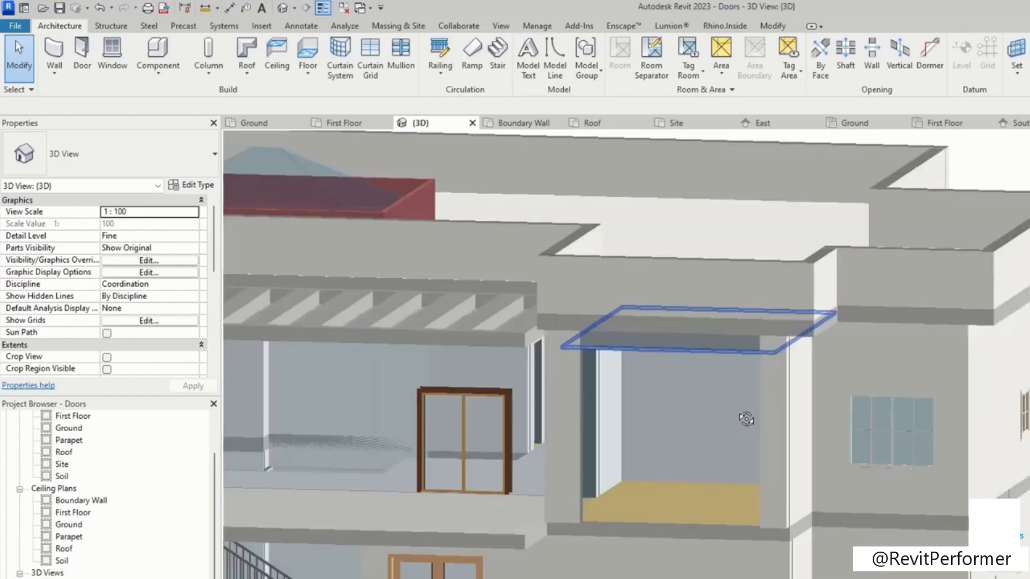
left_click(757, 365)
scroll(709, 346, "up", 5)
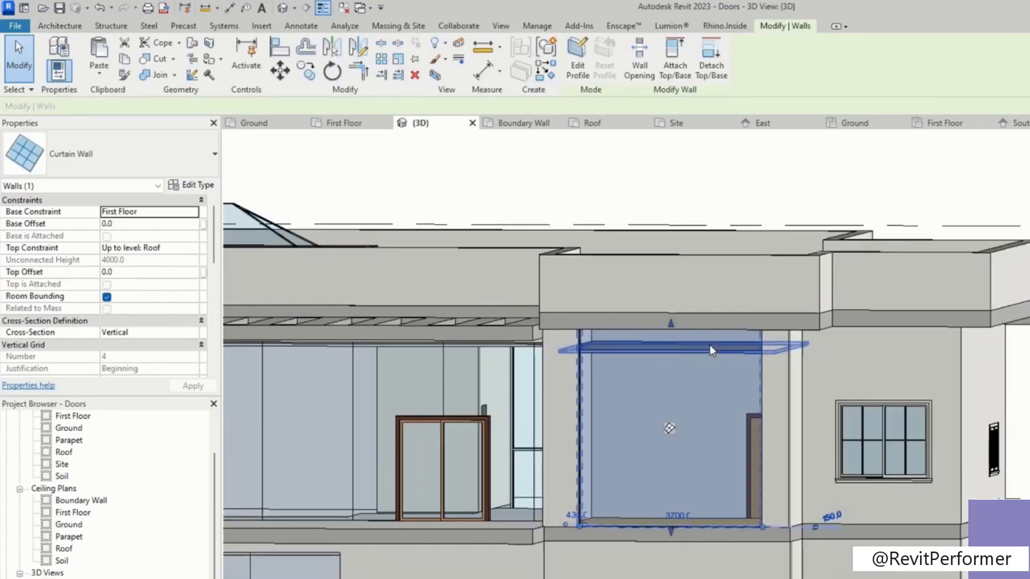
left_click(628, 353)
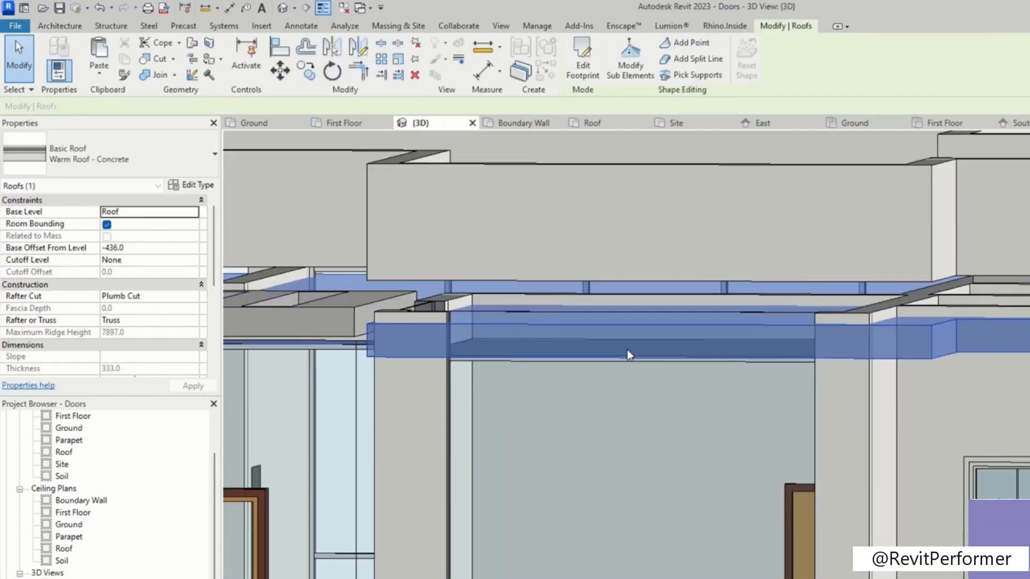
key("Escape")
left_click(803, 395)
left_click_drag(632, 308, 637, 418)
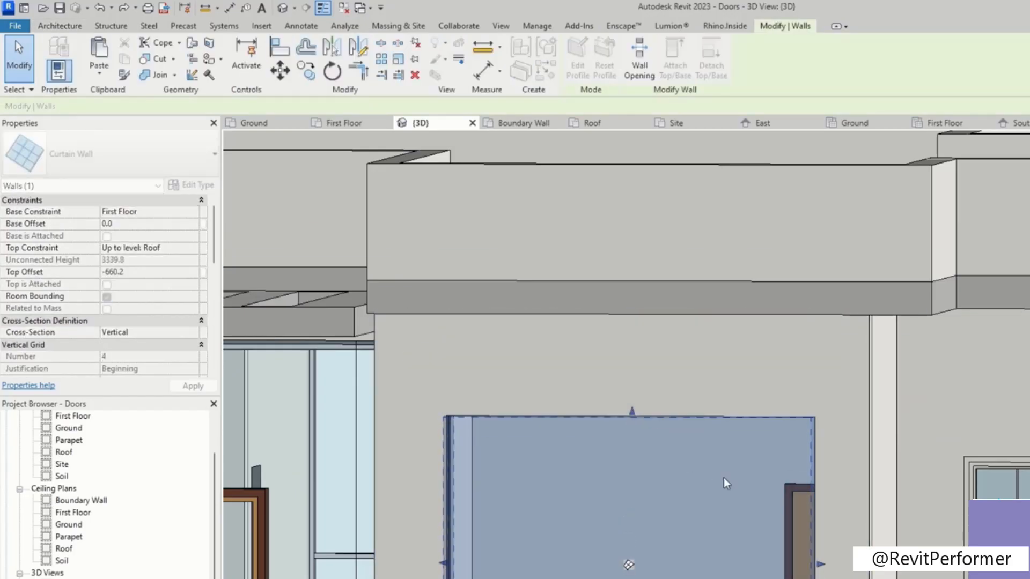
middle_click_drag(638, 424, 719, 257)
left_click_drag(713, 551, 710, 522)
scroll(577, 449, "down", 5)
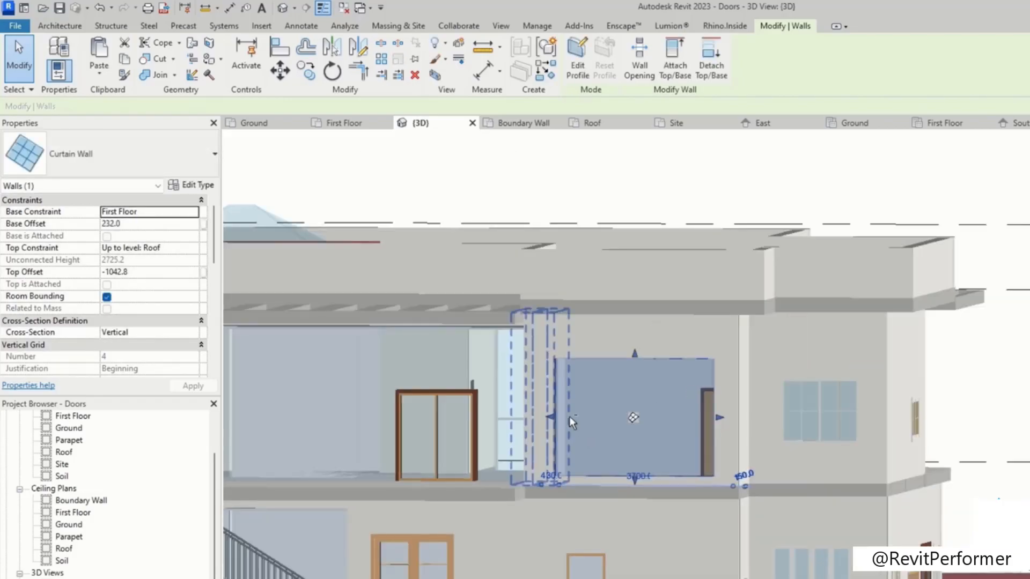
scroll(633, 430, "up", 1)
key("Escape")
Step: Resize the side balcony curtain wall by pulling its bottom edge up to about 178 mm base offset with -747 mm top offset
middle_click_drag(1007, 386, 672, 346, "shift")
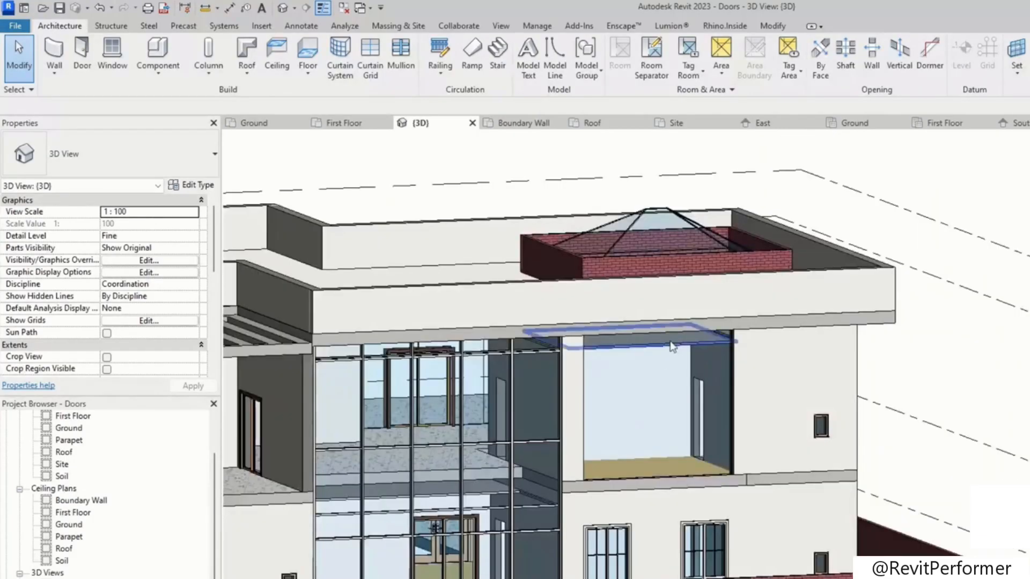
scroll(673, 345, "up", 2)
left_click(764, 416)
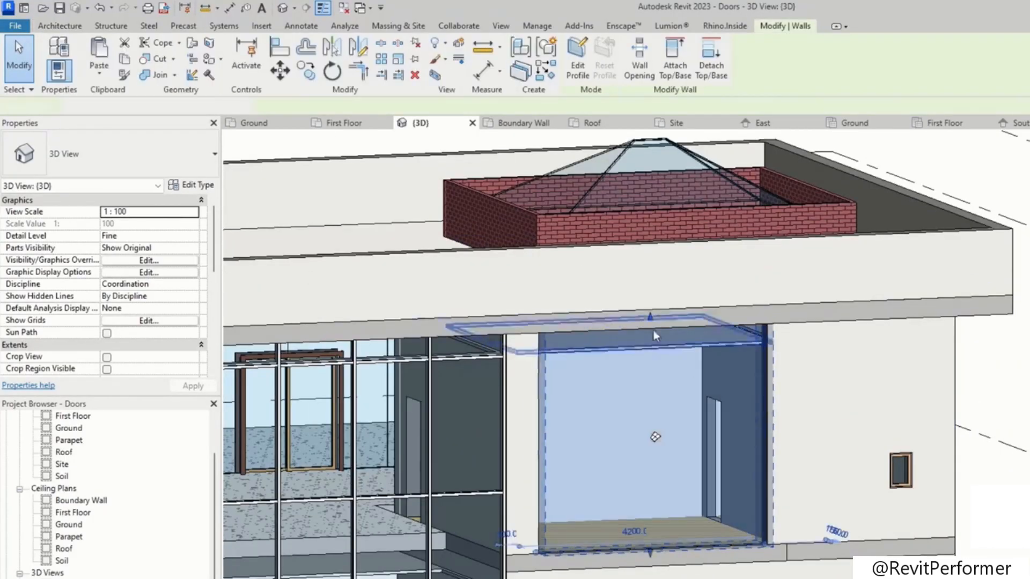
left_click_drag(658, 363, 658, 363)
left_click_drag(655, 548, 652, 537)
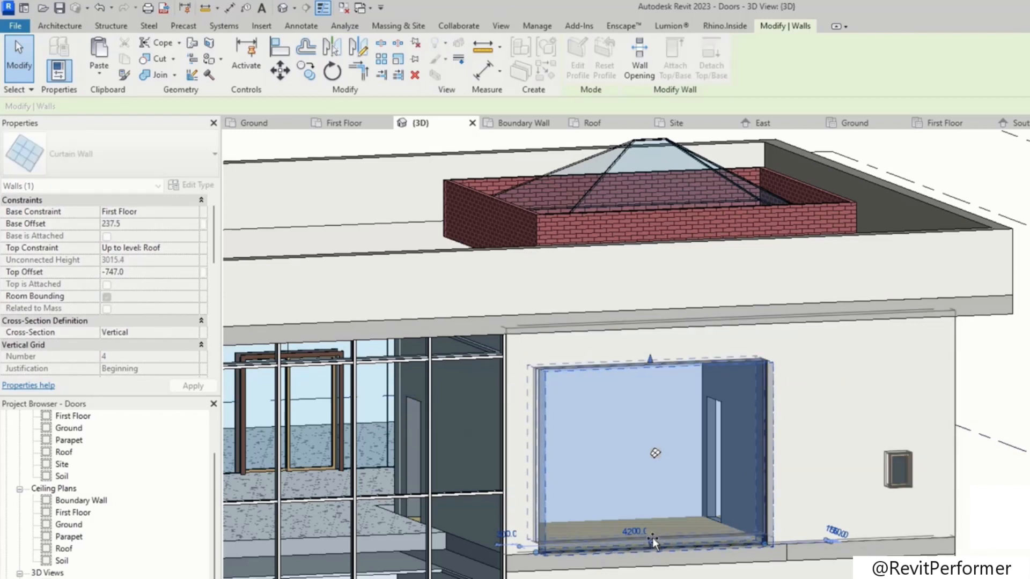
middle_click_drag(804, 455, 755, 490, "shift")
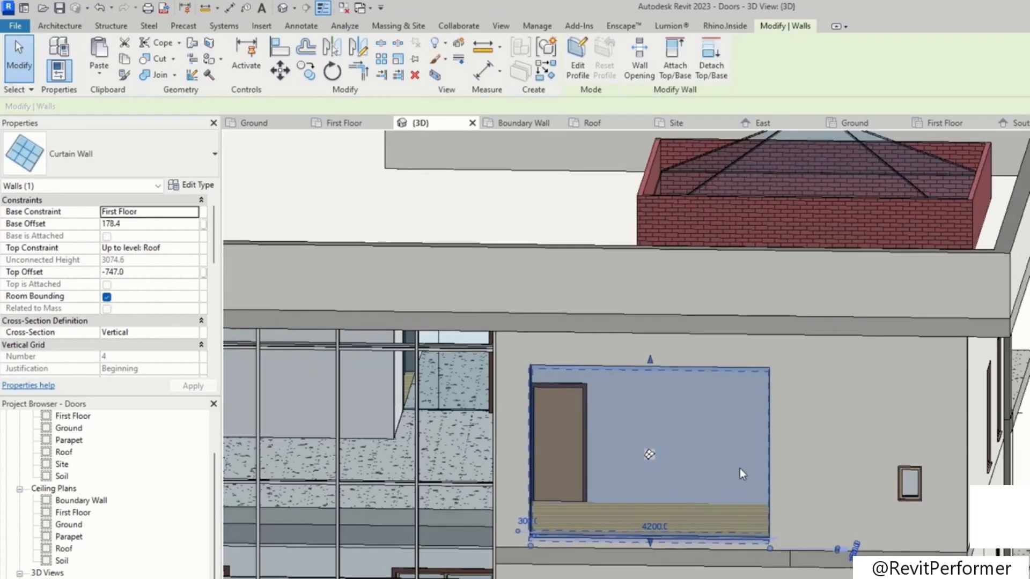
scroll(752, 474, "up", 3)
scroll(783, 452, "down", 3)
Step: Orbit around the resized balcony curtain walls to examine them from different angles
middle_click_drag(603, 491, 708, 490, "shift")
middle_click_drag(708, 490, 625, 385)
middle_click_drag(625, 385, 528, 415, "shift")
scroll(528, 416, "down", 2)
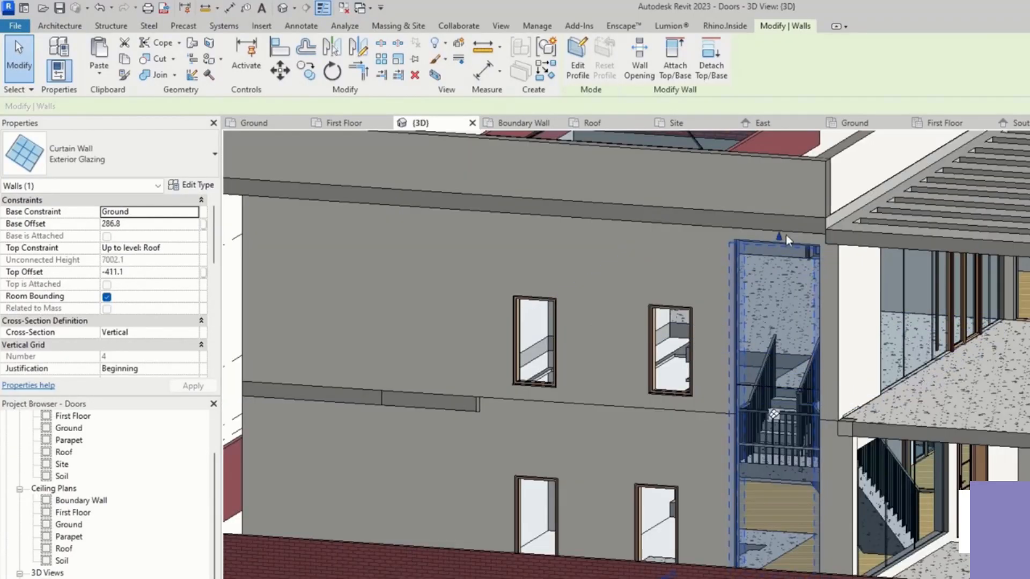
left_click_drag(779, 236, 781, 271)
middle_click_drag(780, 271, 742, 335, "shift")
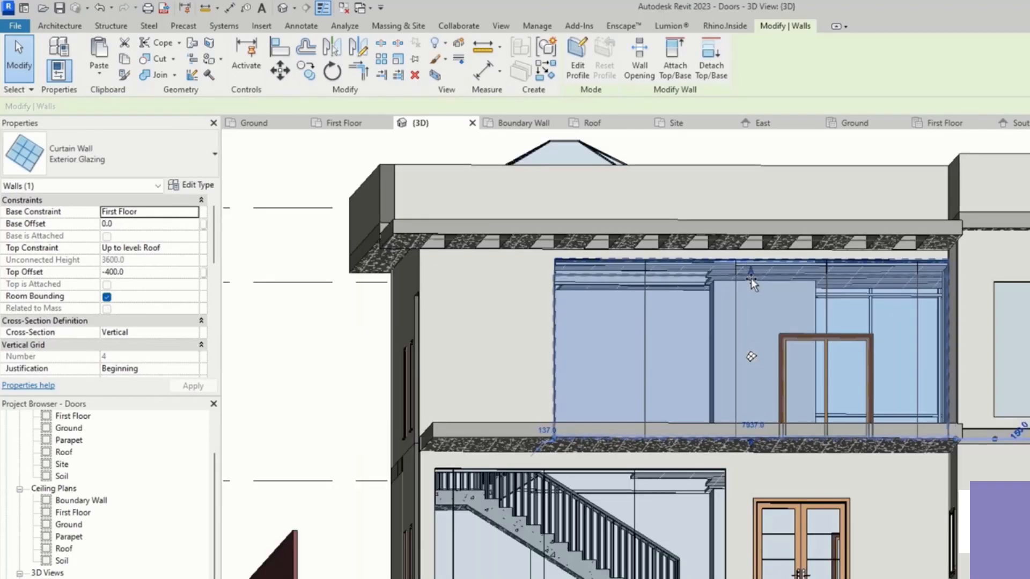
mouse_move(751, 257)
left_mouse_down()
mouse_move(742, 271)
mouse_move(747, 254)
left_mouse_up()
middle_click_drag(765, 314, 790, 364, "shift")
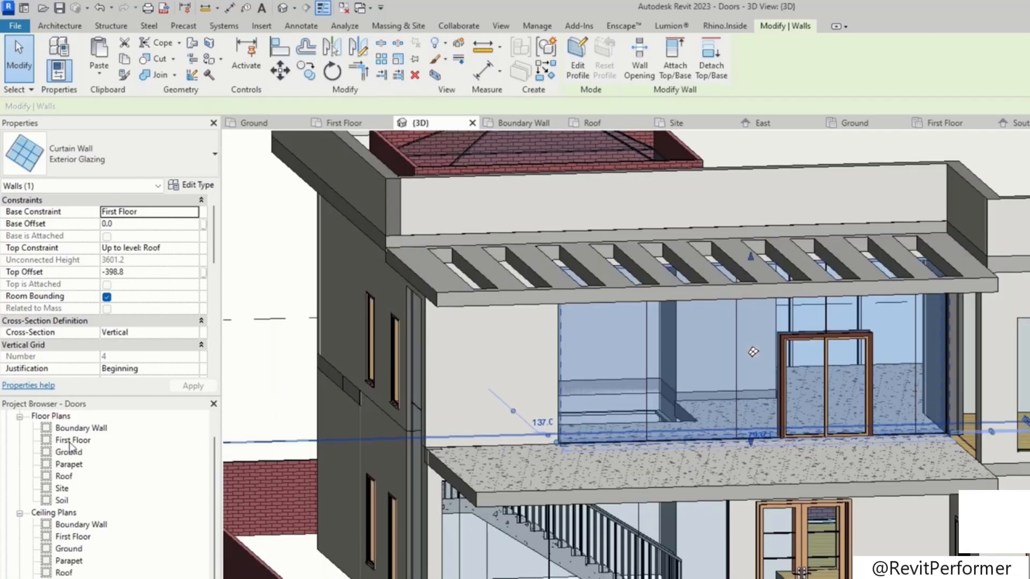
Step: Open the First Floor plan and shift the Door-Double-Sliding leftward along its wall in small steps
double_click(72, 440)
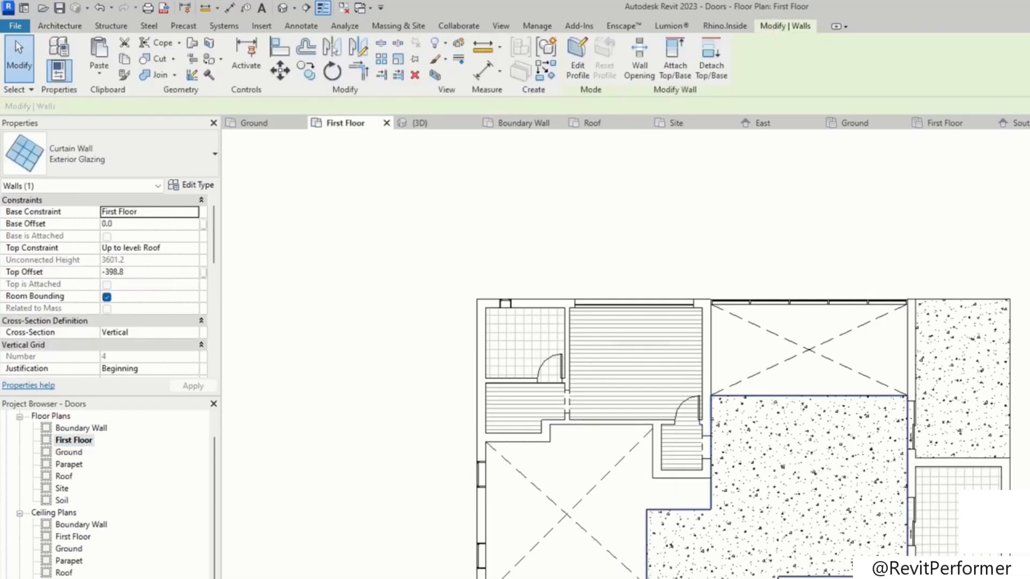
scroll(735, 454, "up", 5)
left_click(713, 441)
left_click_drag(738, 439, 706, 440)
key("Escape")
left_click(615, 454)
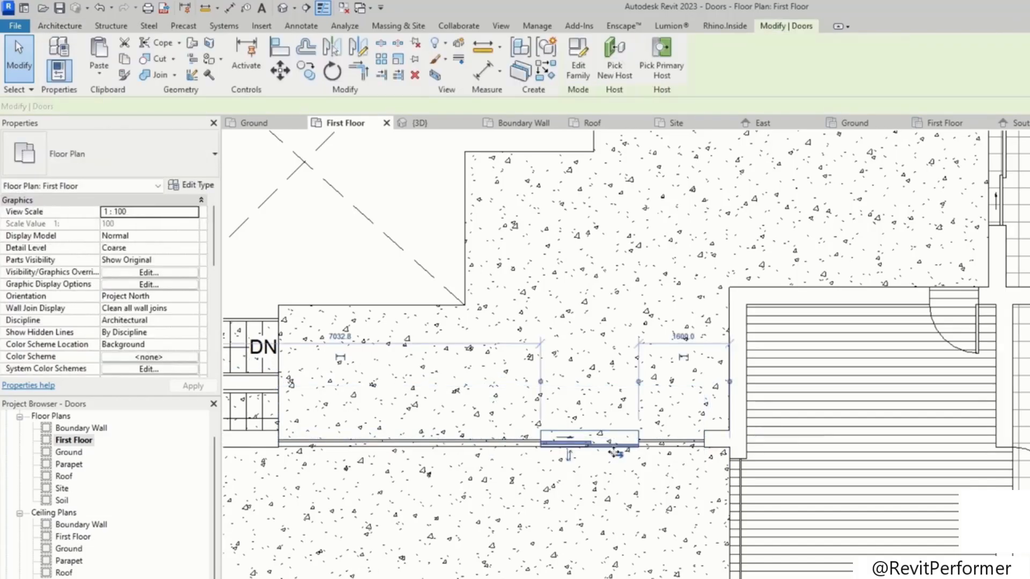
key("Left")
key("Left")
key("Left")
key("Left")
key("Left")
key("Left")
key("Left")
key("Left")
key("Left")
key("Left")
key("Left")
key("Left")
key("Left")
key("Left")
key("Left")
key("Left")
key("Left")
key("Left")
key("Left")
key("Left")
key("Left")
key("Left")
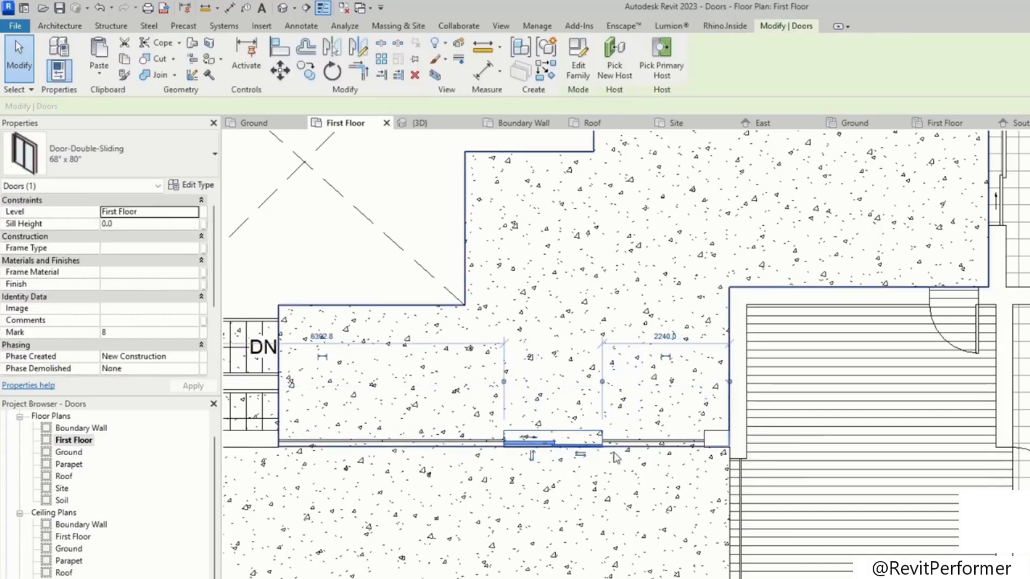
Step: Switch to the 3D view and place a Rectangular Mullion 50 x 150mm on the front curtain wall's left edge
scroll(73, 509, "down", 2)
double_click(63, 572)
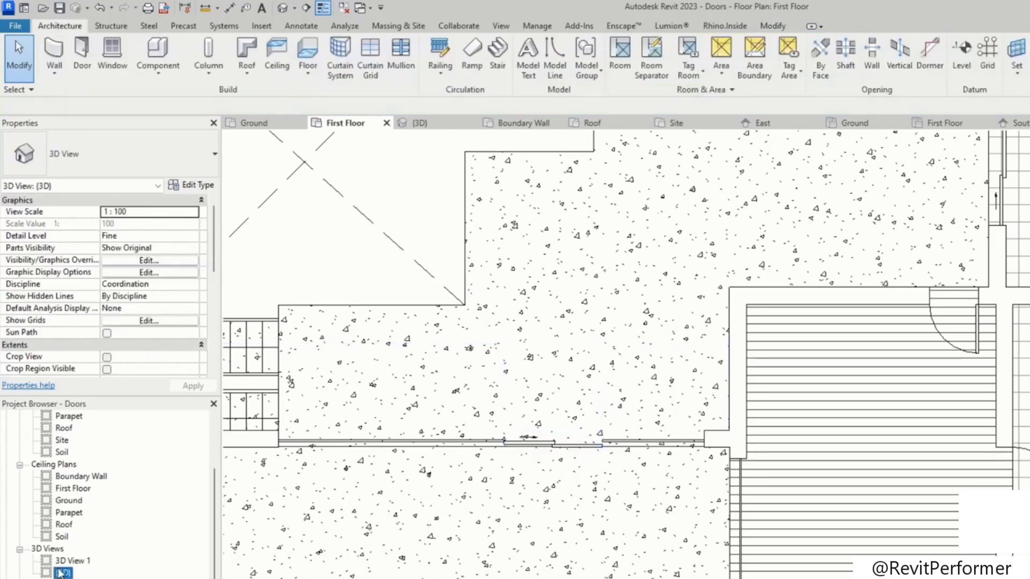
key("Escape")
left_click(412, 49)
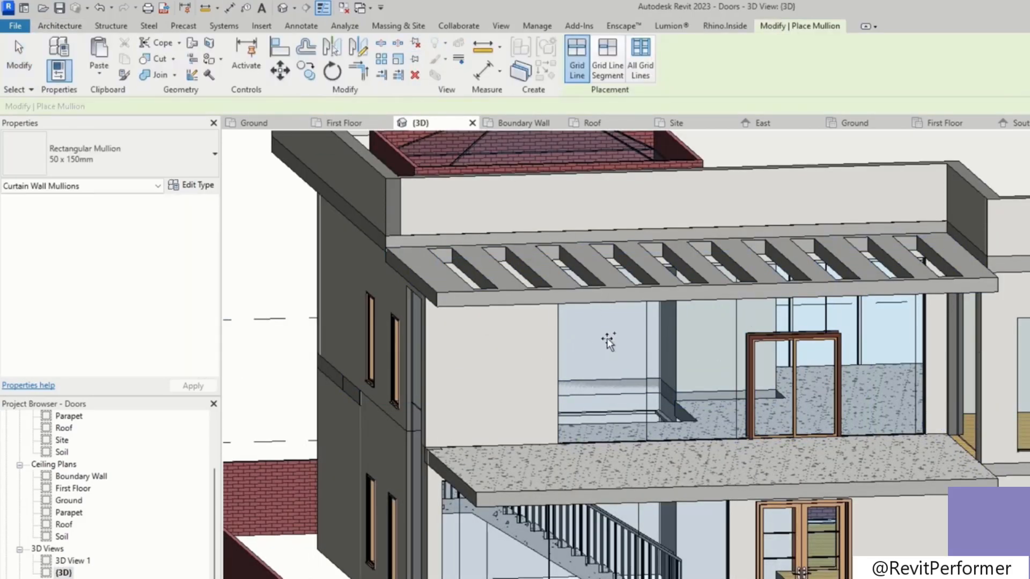
middle_click_drag(590, 378, 565, 292, "shift")
scroll(552, 324, "up", 3)
left_click(557, 293)
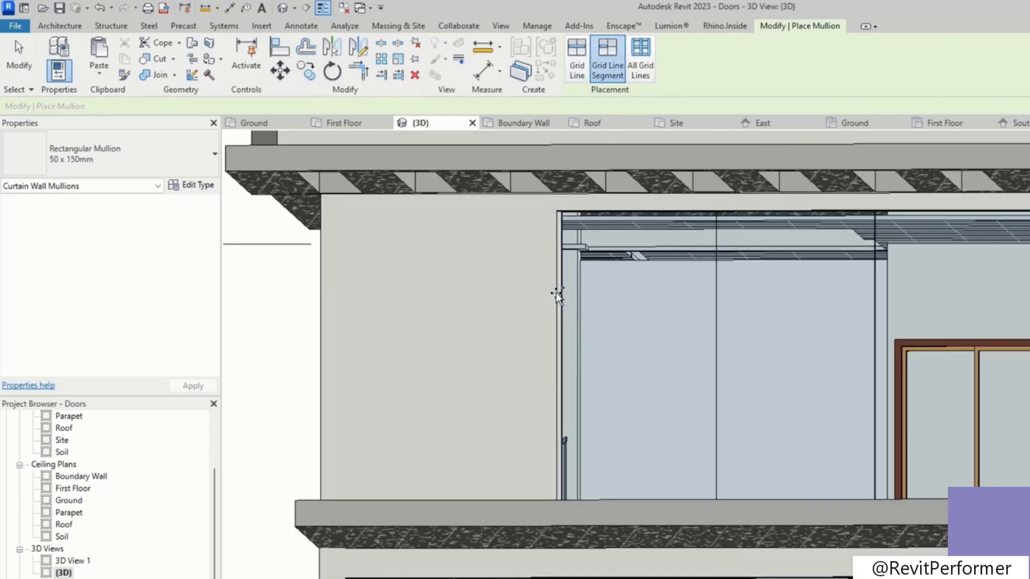
Step: Add mullions to the remaining right and bottom edges of the front curtain walls
middle_click_drag(616, 214, 681, 271, "shift")
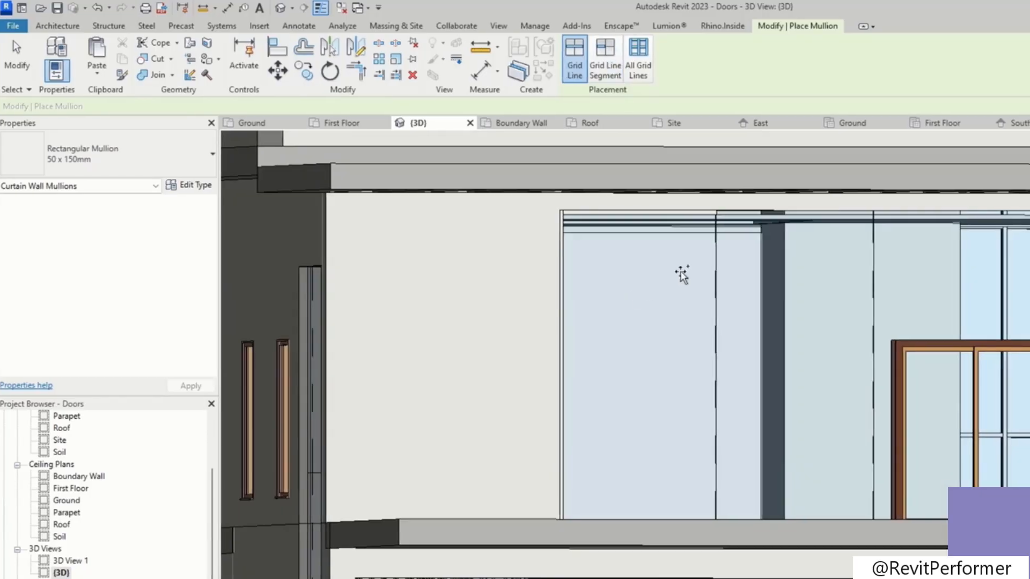
middle_click_drag(938, 329, 1014, 333, "shift")
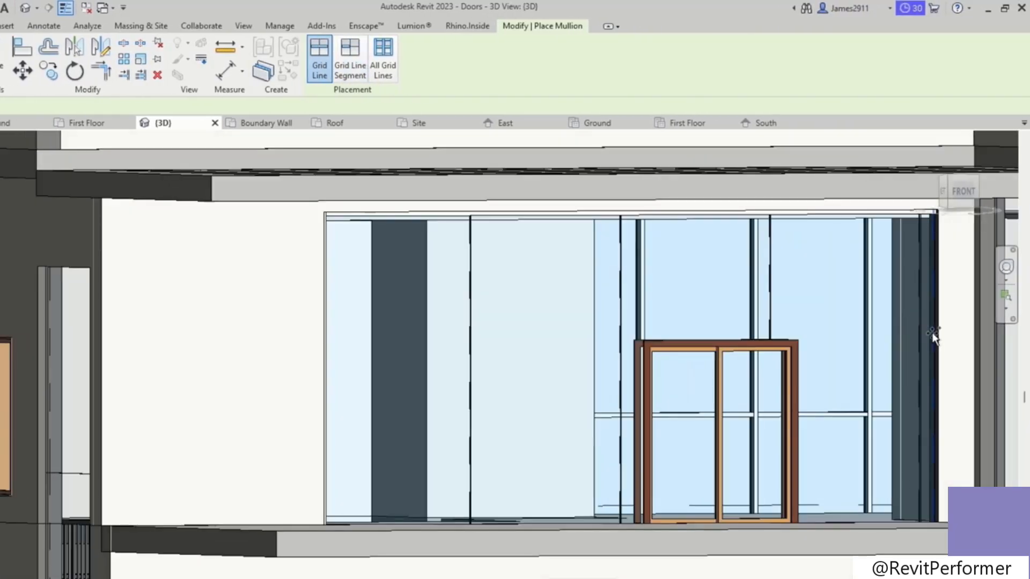
middle_click_drag(940, 343, 947, 422, "shift")
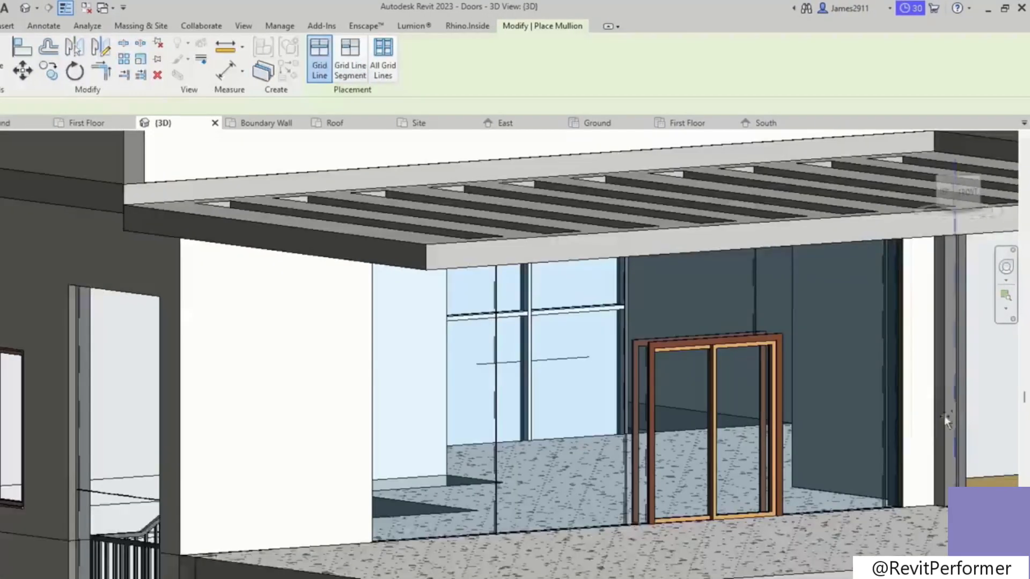
left_click(901, 447)
left_click(531, 527)
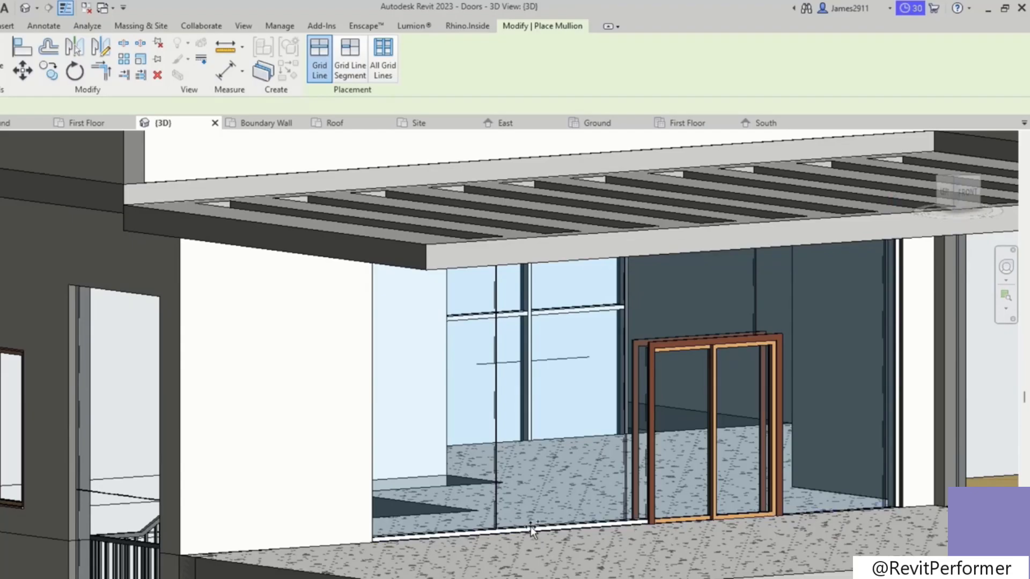
left_click(823, 511)
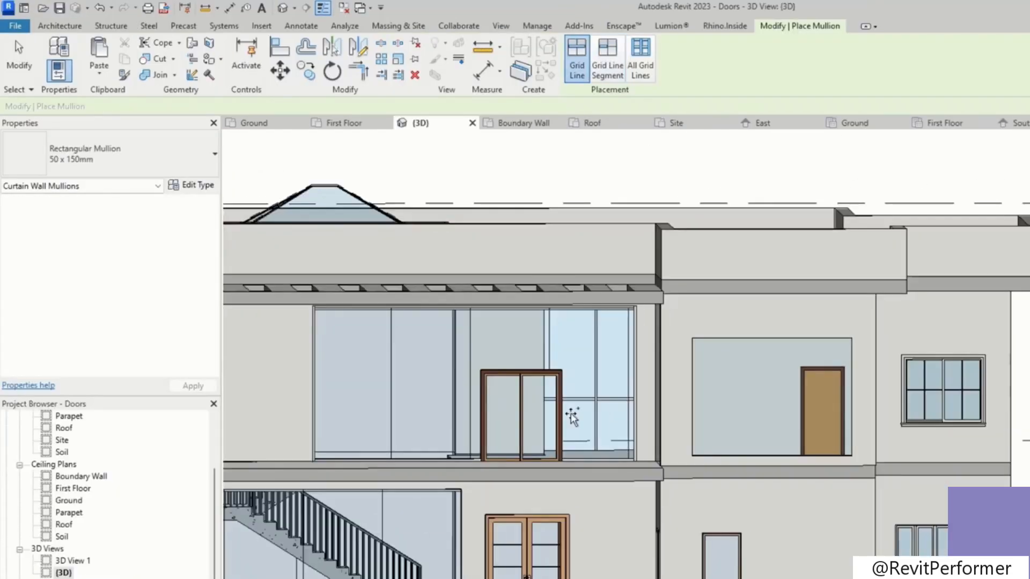
Step: Add mullions to the left and right edges of the side balcony curtain wall
middle_click_drag(573, 416, 585, 490, "shift")
scroll(689, 477, "up", 3)
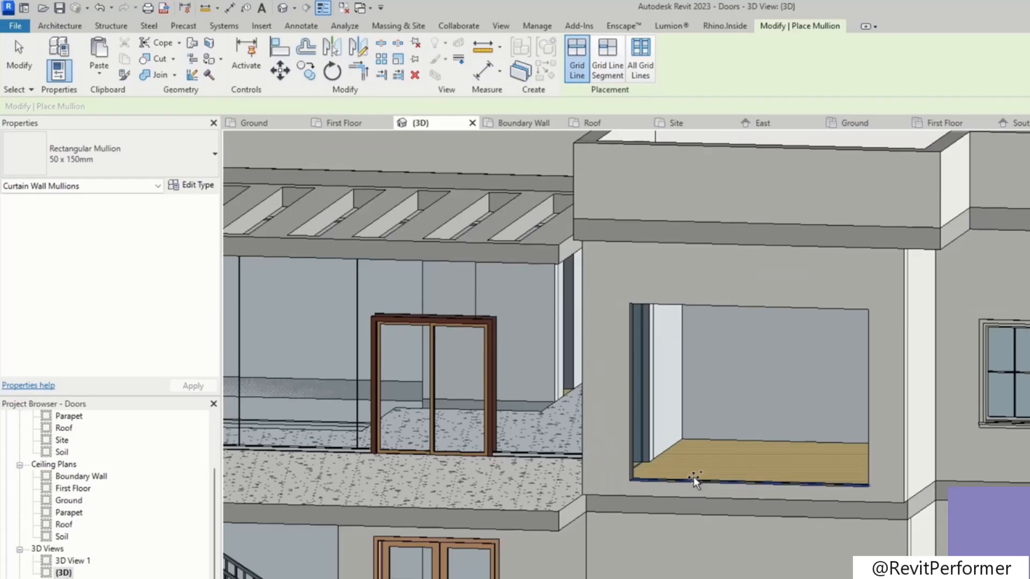
left_click(636, 420)
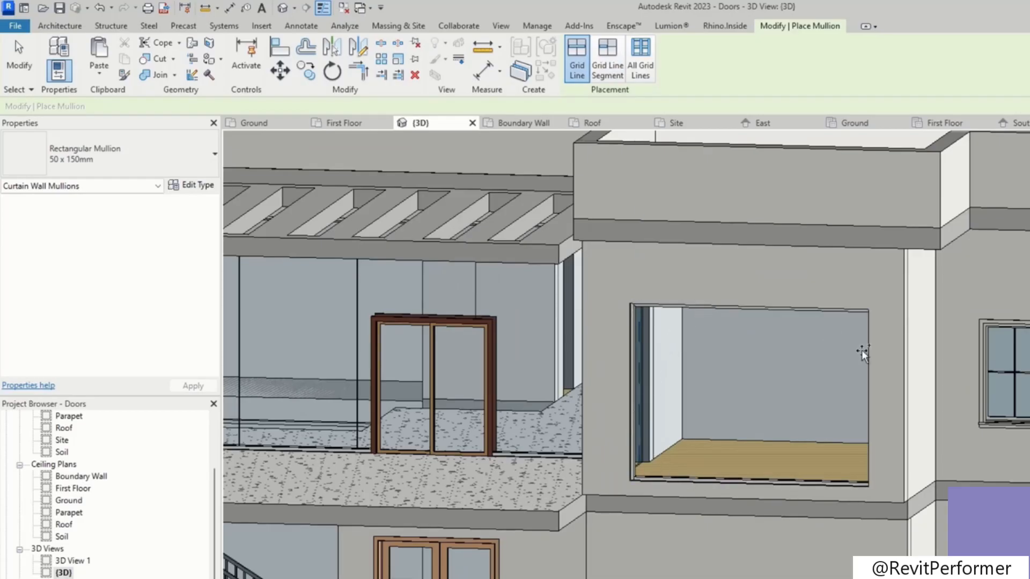
left_click(872, 373)
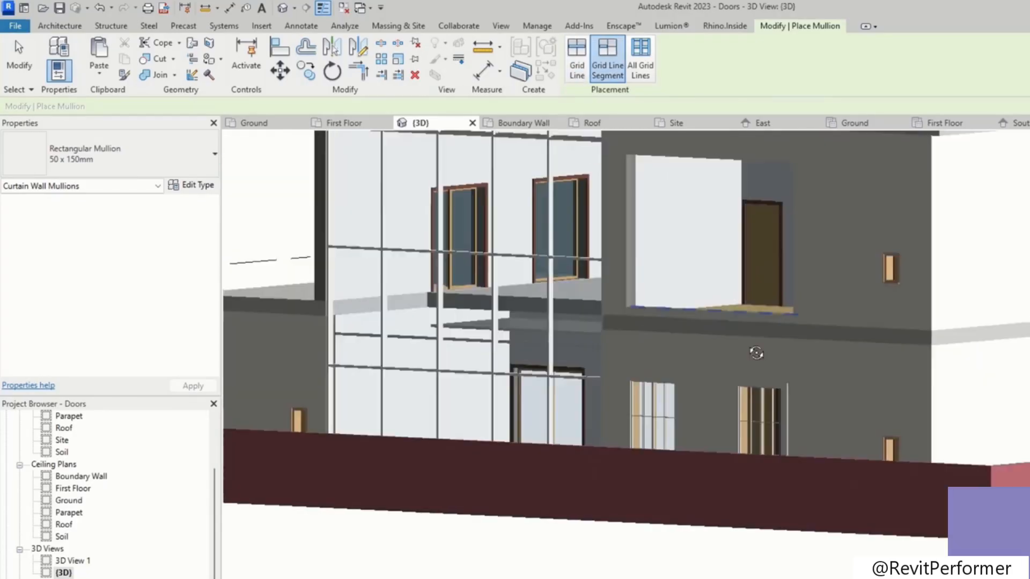
Step: Leave mullion placement and lower the top of the front storefront curtain wall to a -448 mm top offset
middle_click_drag(757, 352, 870, 392, "shift")
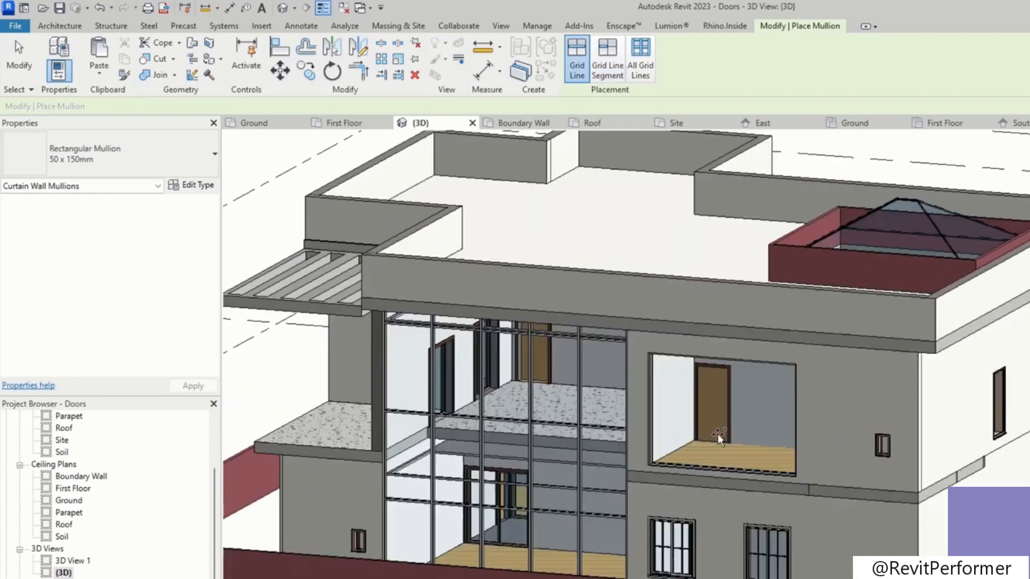
key("Escape")
key("Escape")
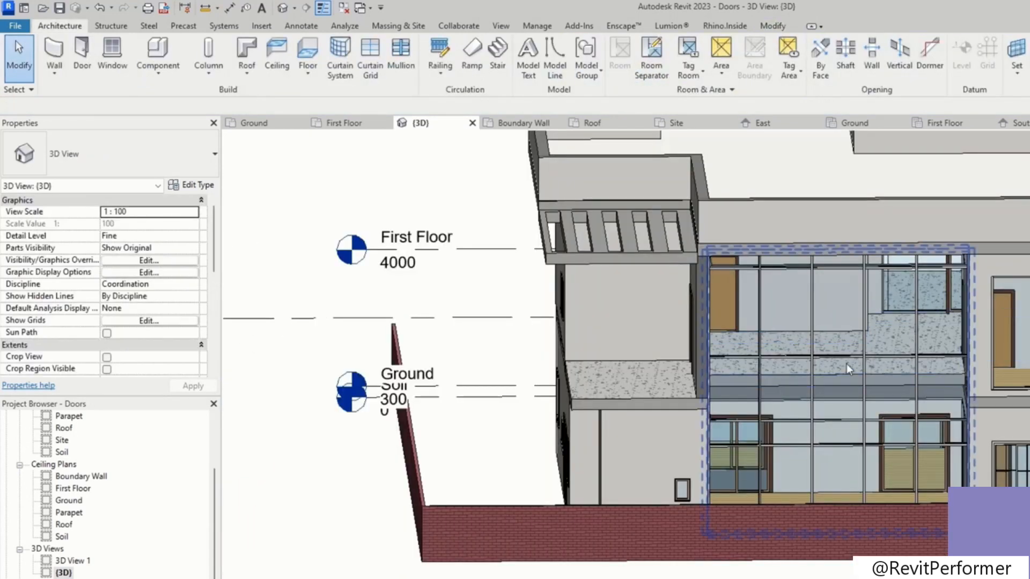
left_click(846, 364)
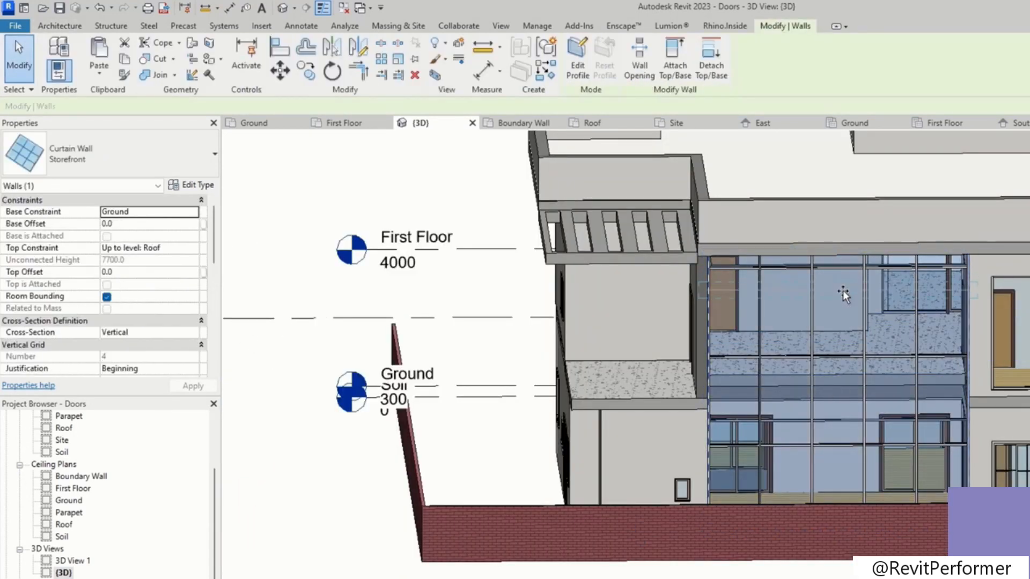
left_click_drag(842, 268, 840, 263)
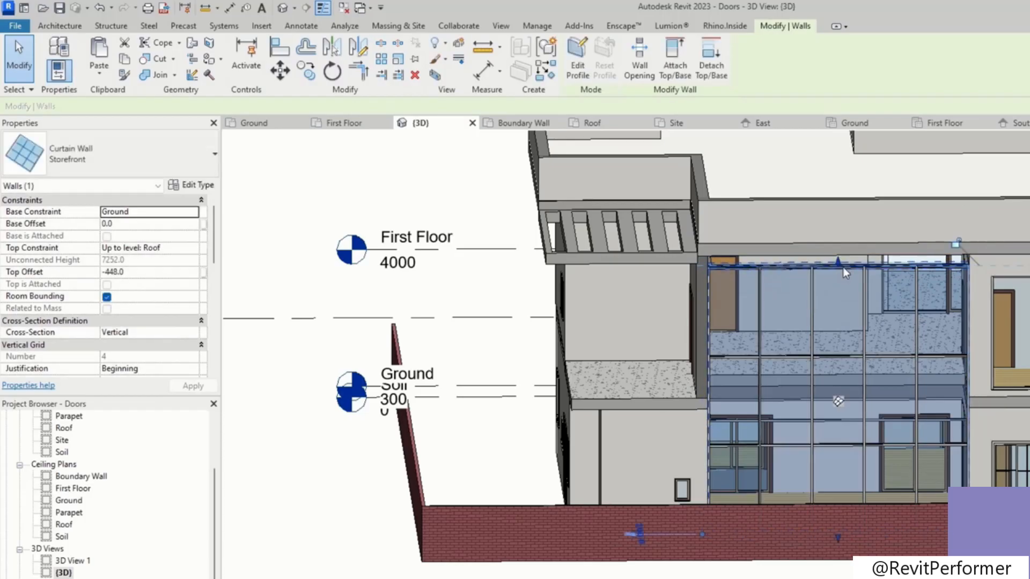
key("Escape")
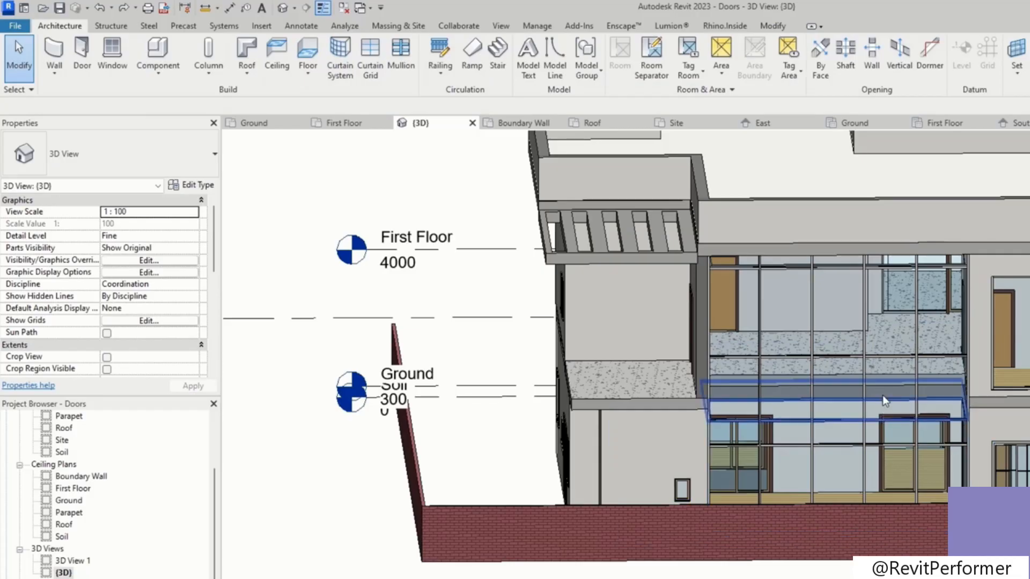
Step: Lower the top of the first-floor curtain wall under the pergola to a -978.3 mm top offset
scroll(878, 448, "up", 4)
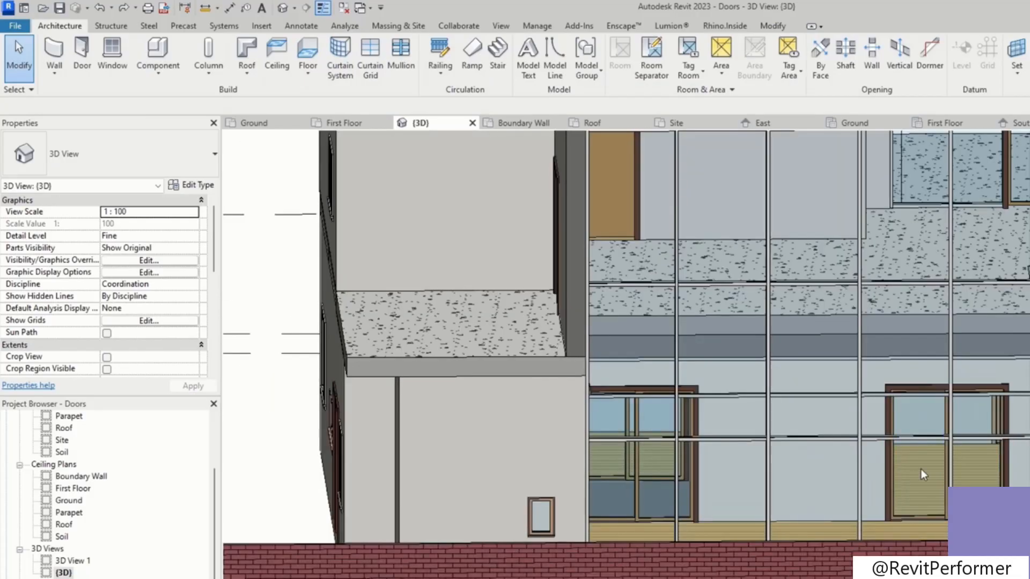
left_click(951, 481)
scroll(834, 384, "down", 3)
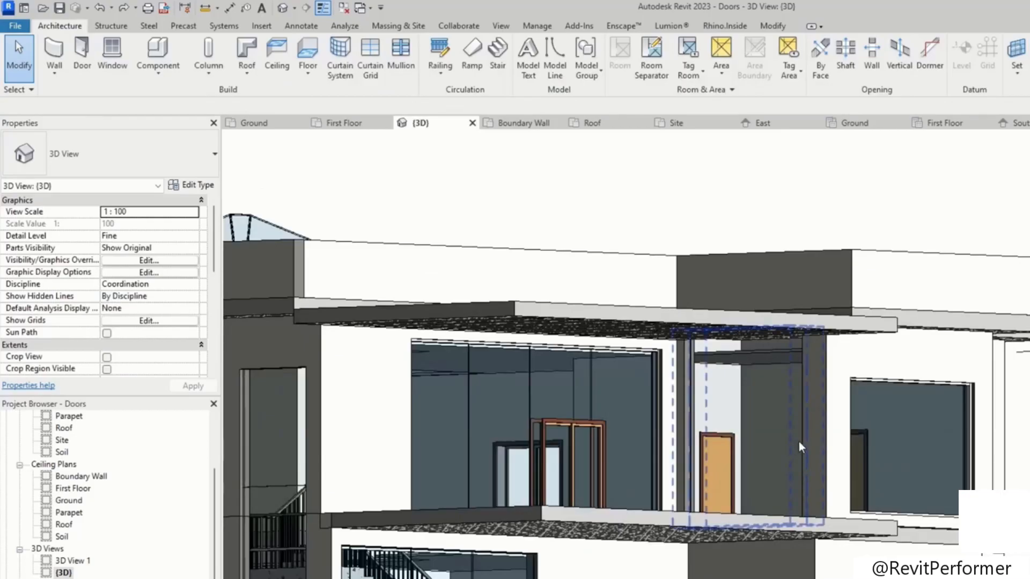
left_click(749, 325)
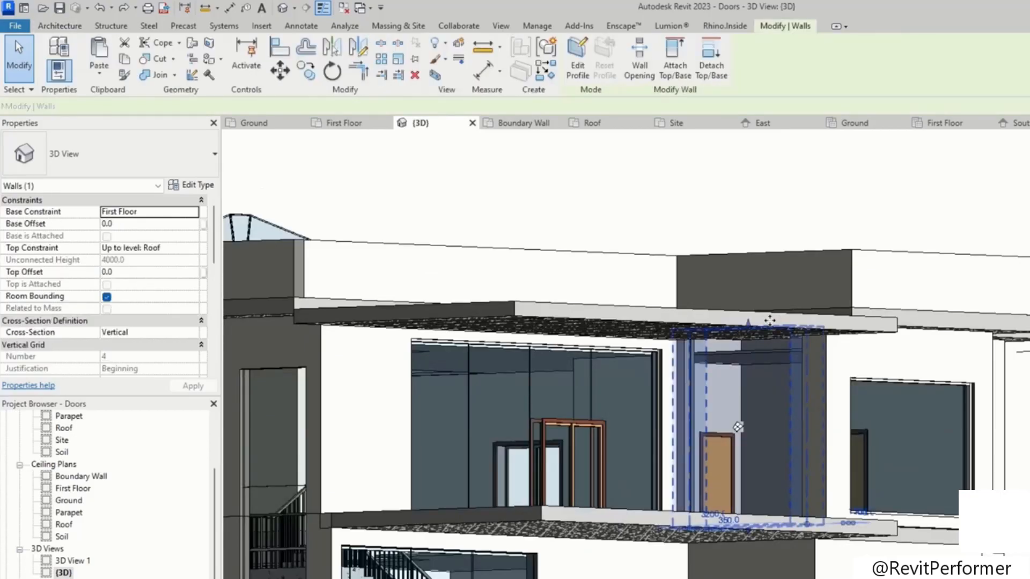
left_click_drag(743, 348, 802, 383)
mouse_move(832, 419)
middle_mouse_down("shift")
mouse_move(856, 445)
mouse_move(837, 483)
mouse_move(800, 526)
mouse_move(749, 558)
middle_mouse_up("shift")
scroll(68, 461, "up", 3)
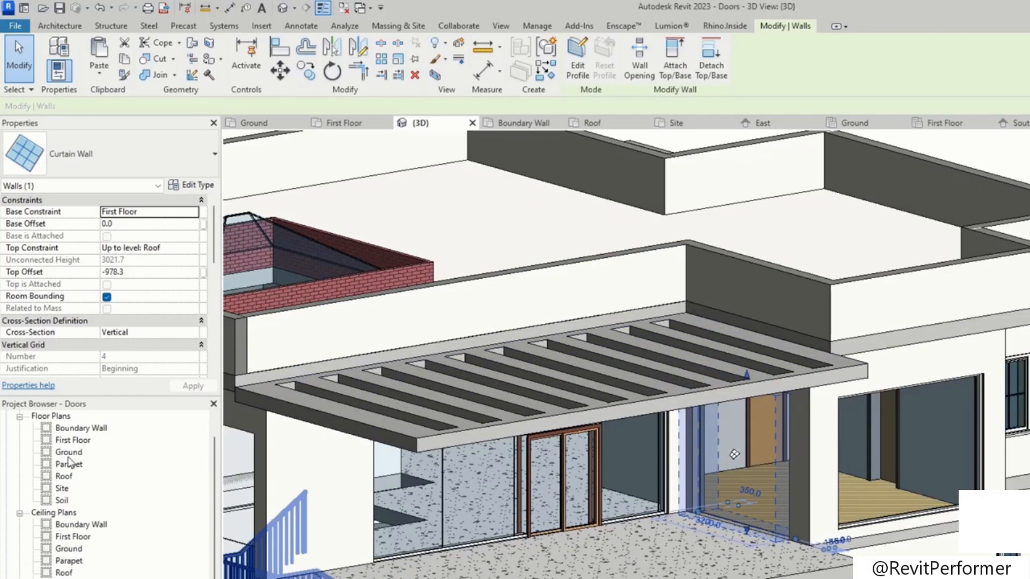
Step: Examine the curtain wall openings in the First Floor plan and in the 3D view
double_click(72, 443)
left_click(59, 26)
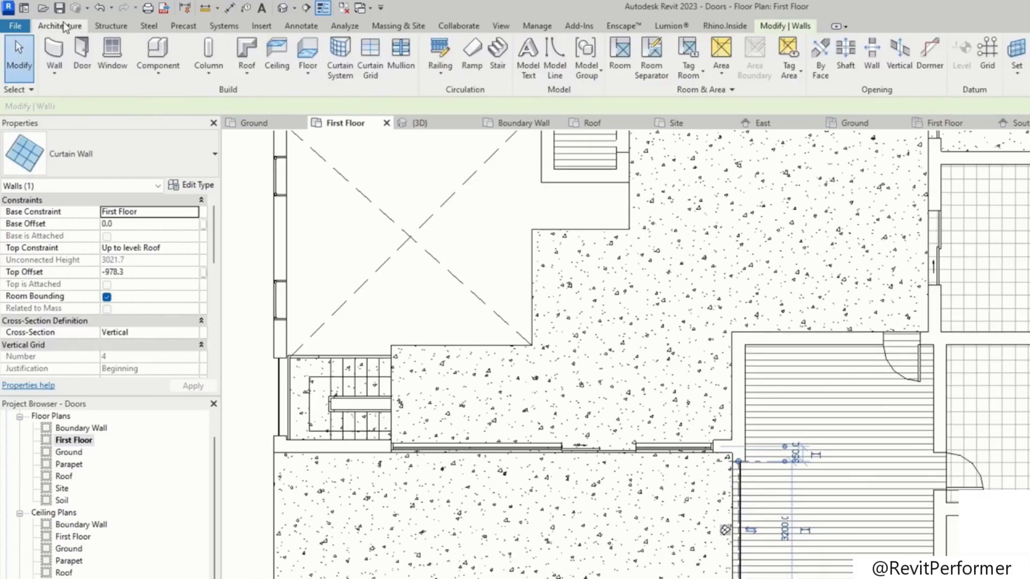
left_click(742, 535)
key("Escape")
scroll(751, 528, "up", 2)
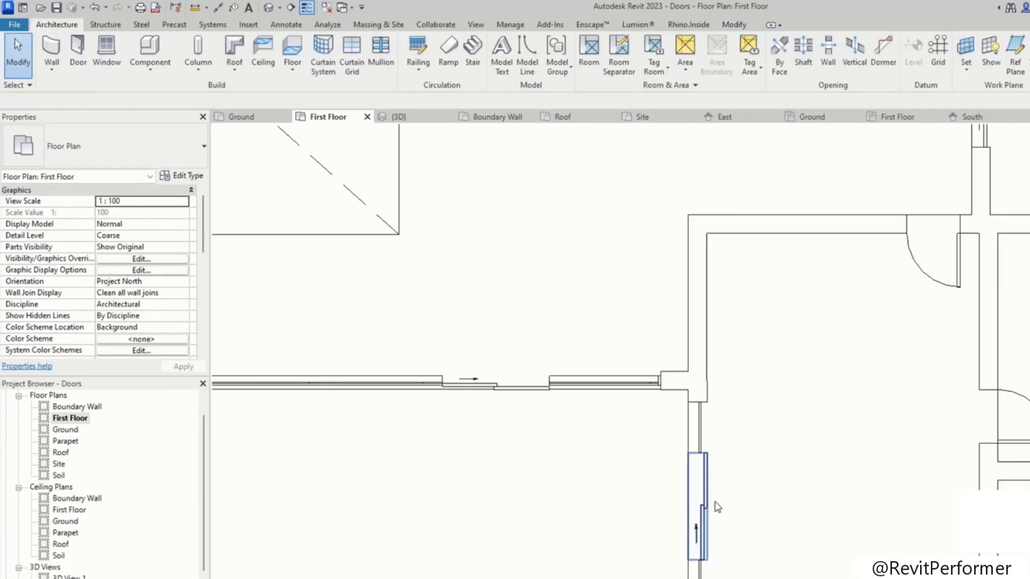
scroll(719, 507, "down", 3)
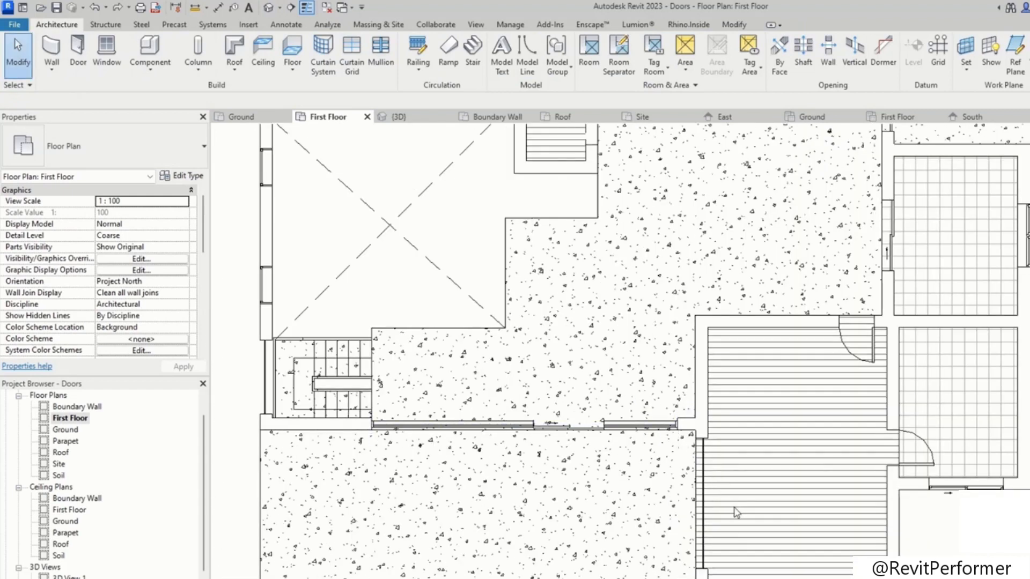
scroll(735, 513, "up", 3)
scroll(641, 464, "down", 4)
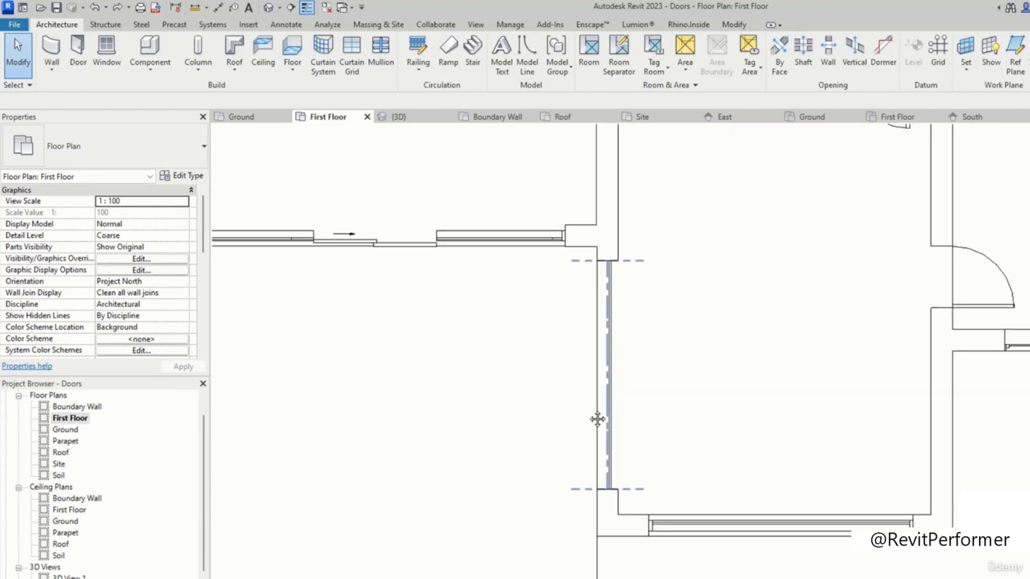
scroll(653, 408, "down", 1)
middle_click_drag(653, 412, 596, 459)
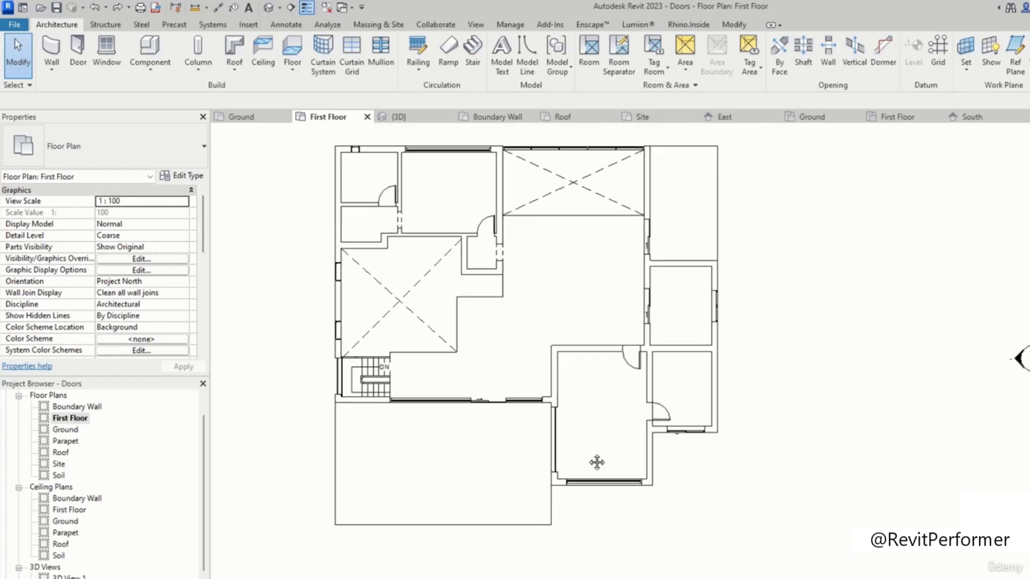
scroll(726, 401, "up", 1)
key("ctrl+Tab")
scroll(637, 420, "down", 3)
middle_click_drag(732, 431, 628, 382, "shift")
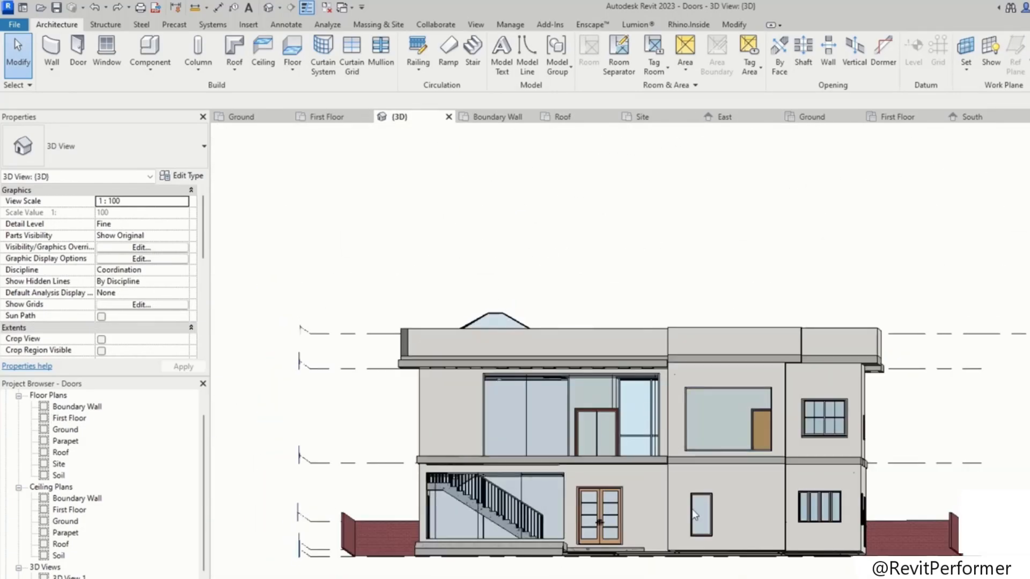
Step: Nudge the fixed window on the ground-floor side wall slightly left and down
scroll(717, 503, "up", 3)
left_click(715, 503)
key("Left")
key("Left")
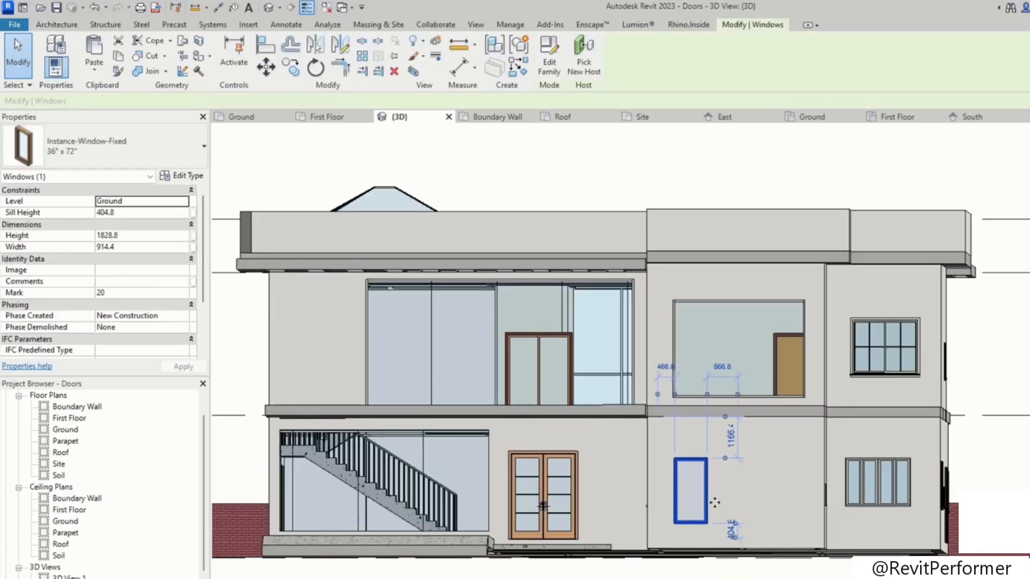
key("Down")
mouse_move(715, 497)
middle_mouse_down("shift")
mouse_move(653, 536)
mouse_move(650, 574)
middle_mouse_up("shift")
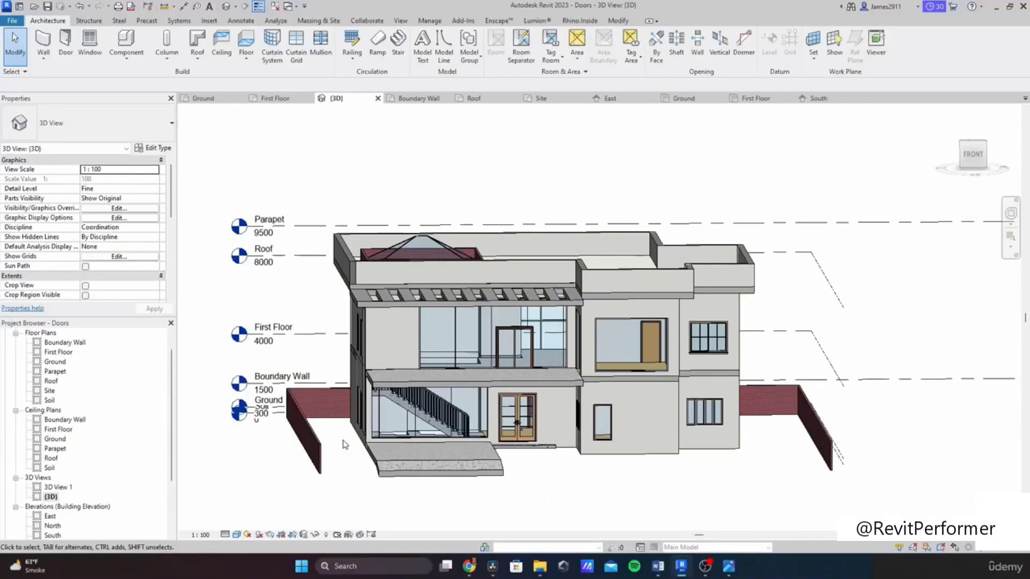
Step: Open the Ground plan and start a stair with base level Soil and top level Ground
scroll(49, 464, "up", 2)
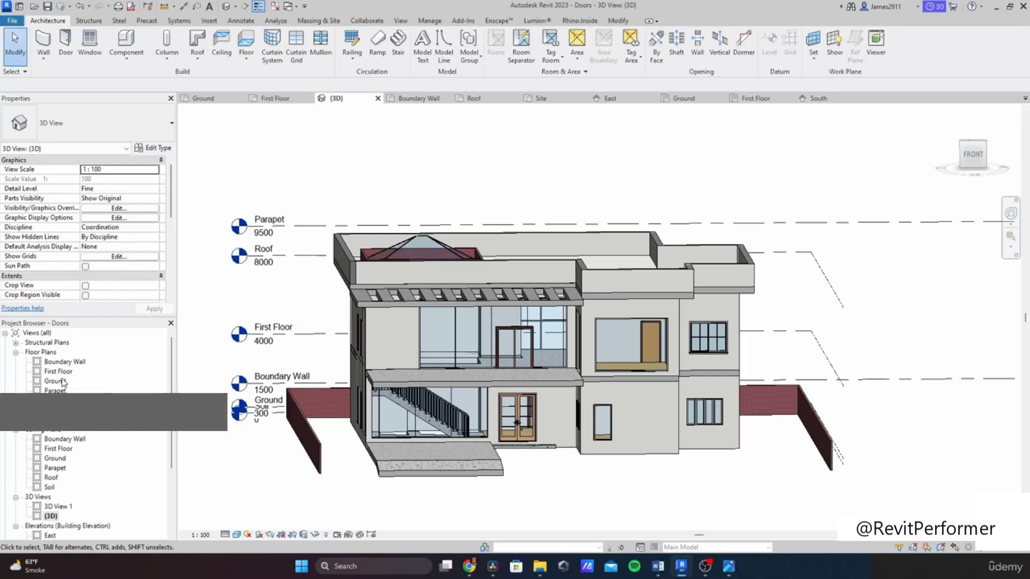
double_click(56, 381)
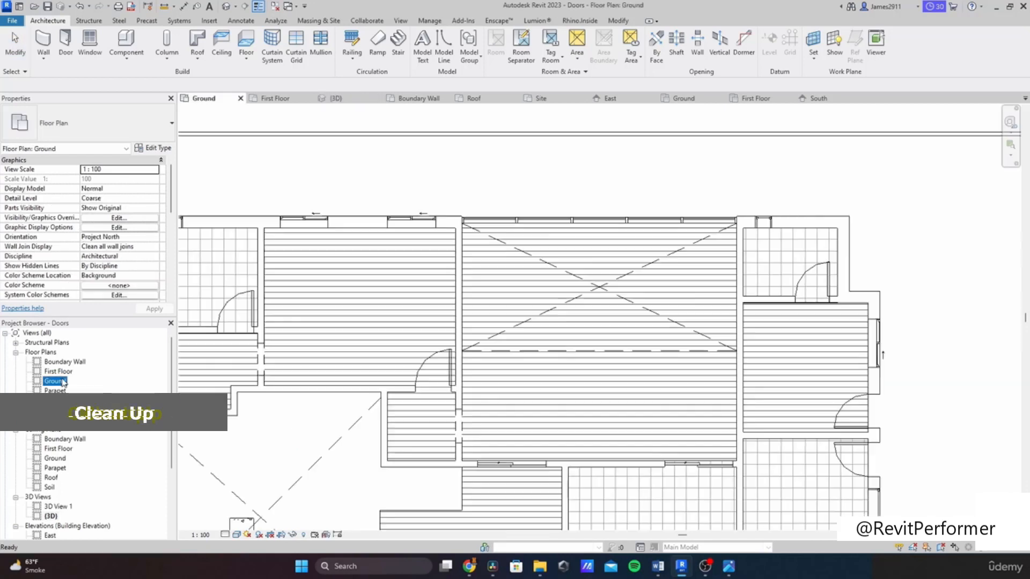
scroll(674, 333, "up", 3)
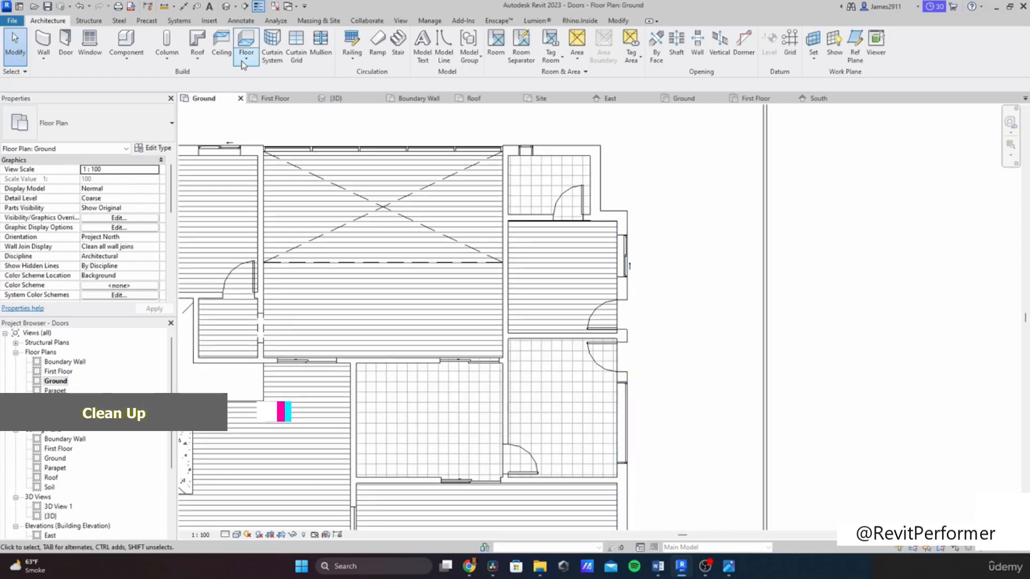
left_click(398, 43)
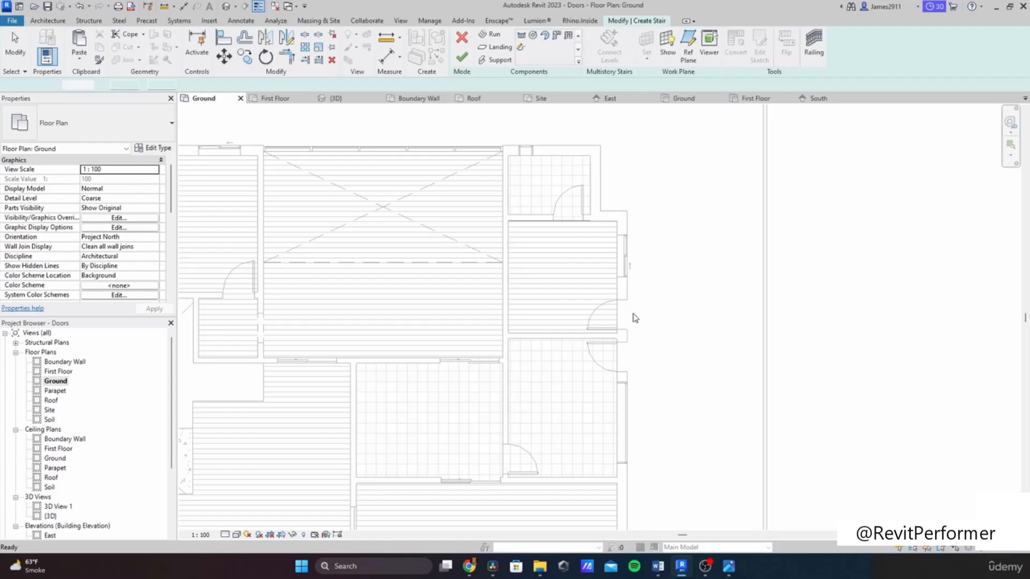
scroll(644, 327, "up", 2)
left_click(659, 358)
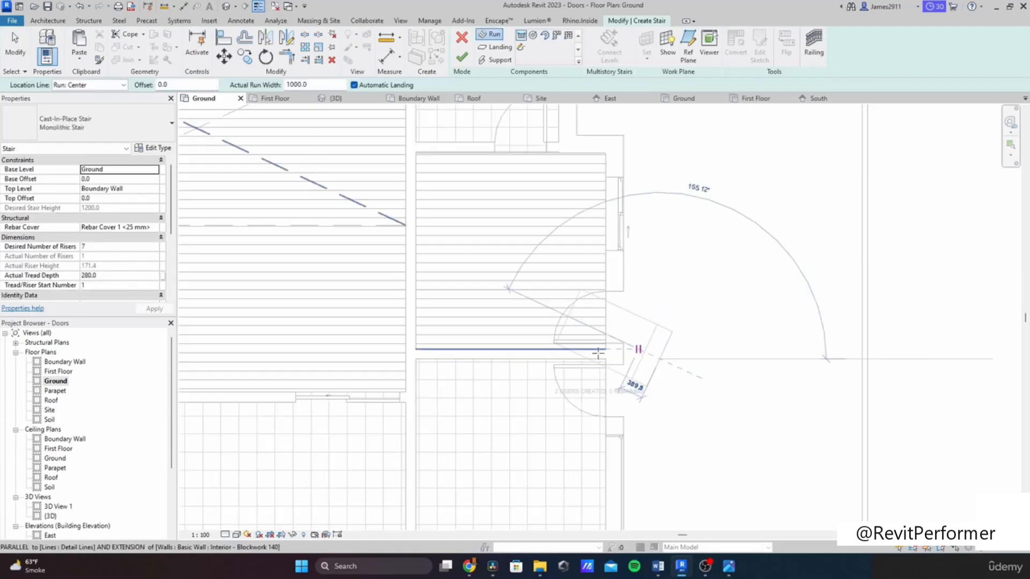
key("Escape")
left_click(155, 169)
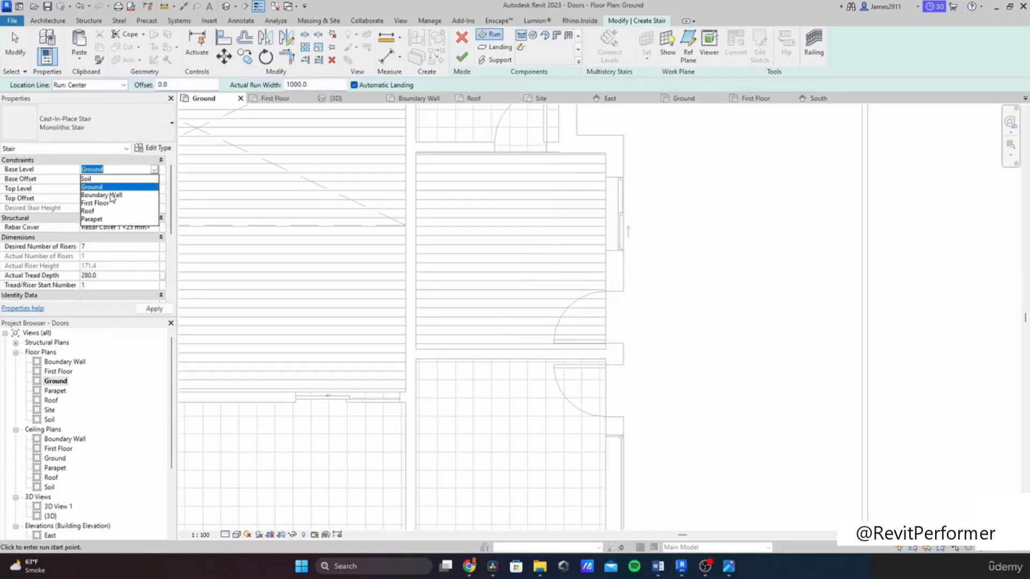
left_click(93, 187)
left_click(153, 190)
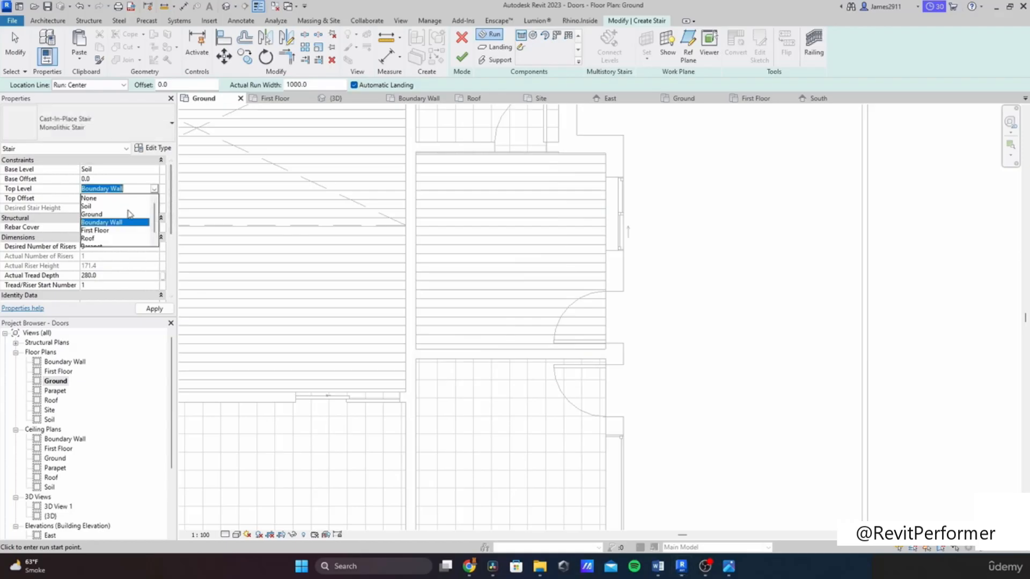
left_click(102, 215)
left_click(715, 350)
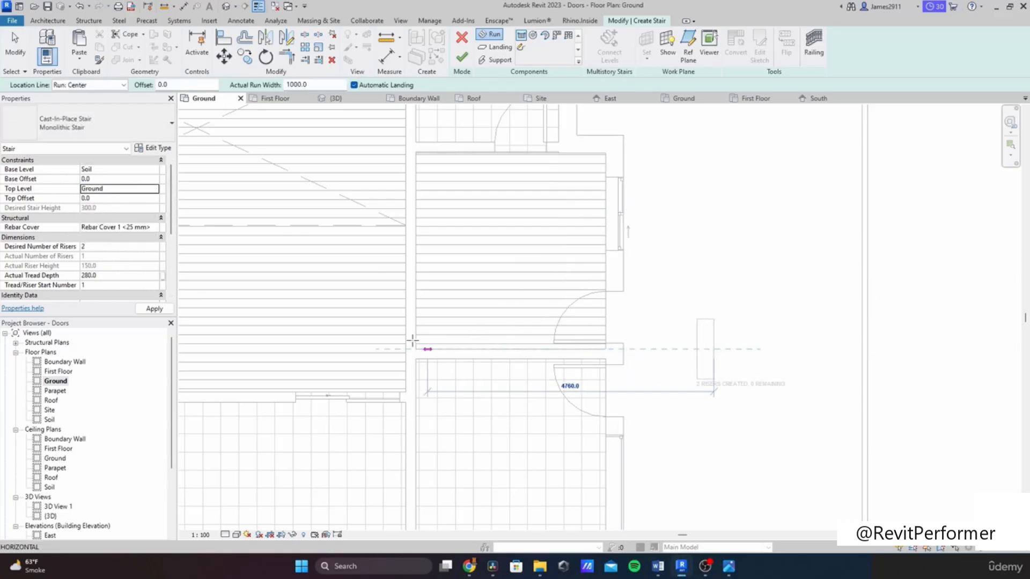
left_click(304, 361)
key("ctrl+z")
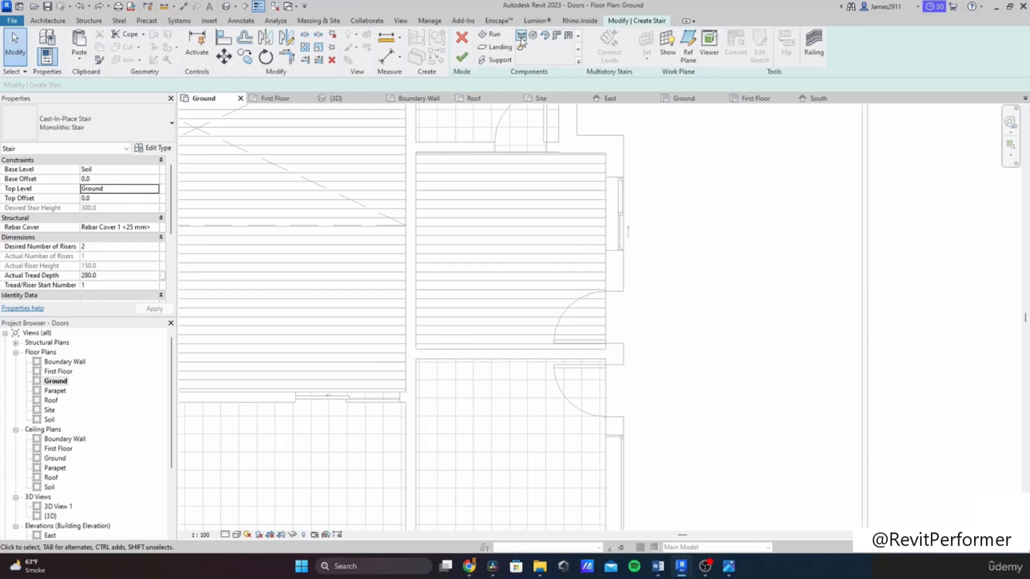
Step: Sketch the stair run in front of the side doors and reposition it against the wall
left_click(731, 357)
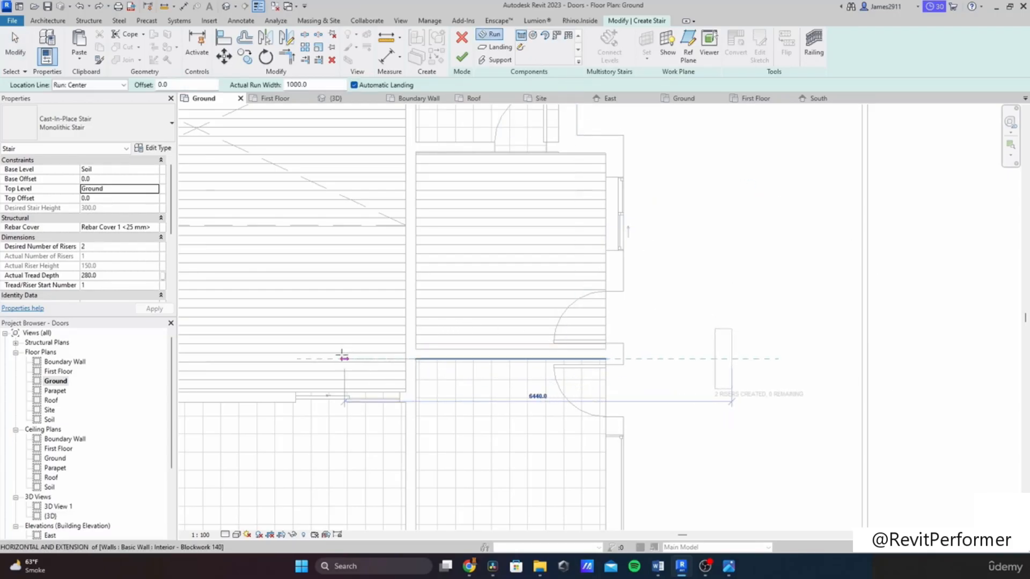
left_click(315, 358)
left_click_drag(714, 365, 633, 289)
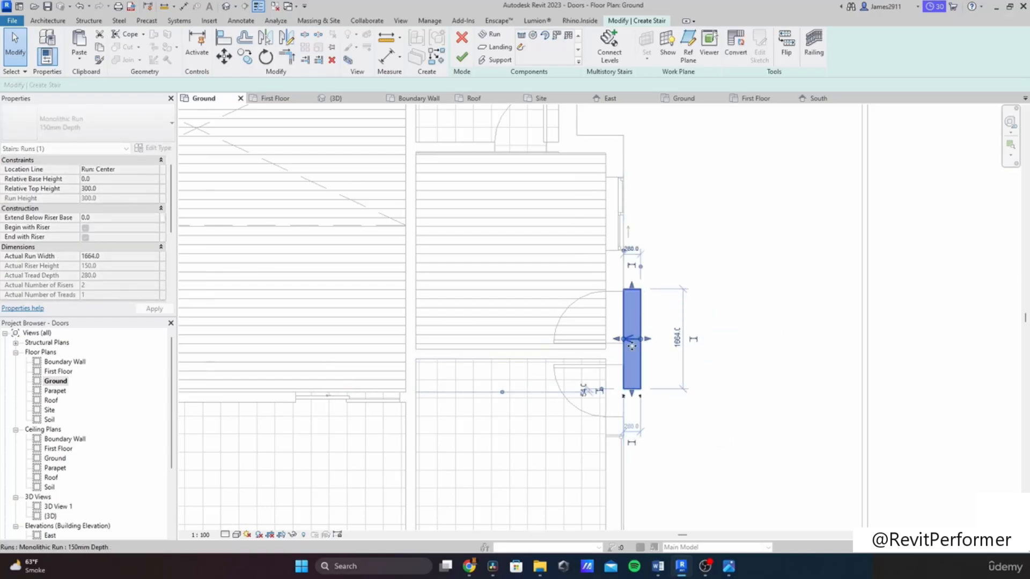
mouse_move(631, 418)
left_mouse_down()
mouse_move(637, 436)
mouse_move(632, 427)
left_mouse_up()
Step: Stretch the run to about 2140 mm wide and finish the entrance stair
left_click(728, 422)
left_click(634, 436)
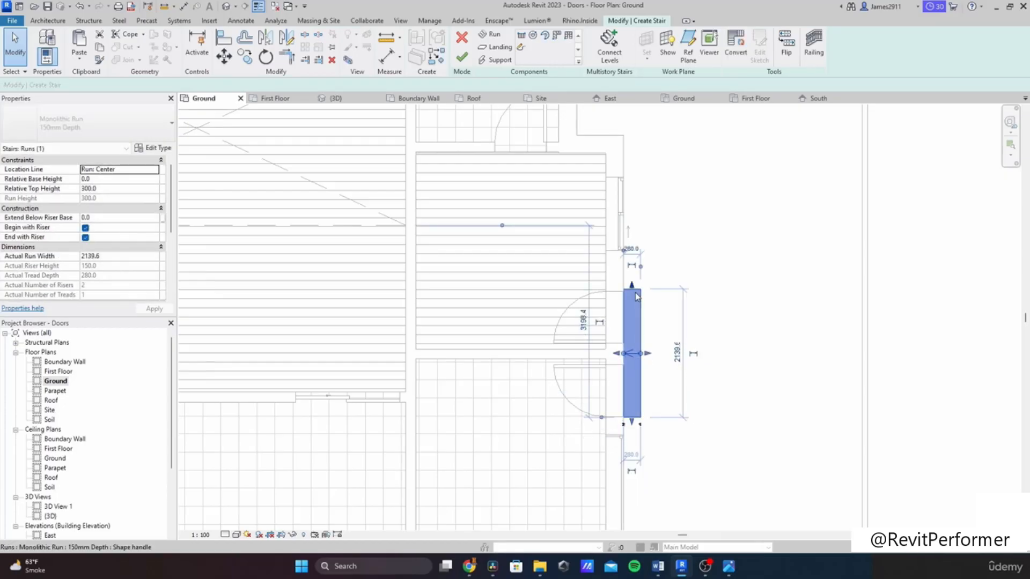
left_click(641, 432)
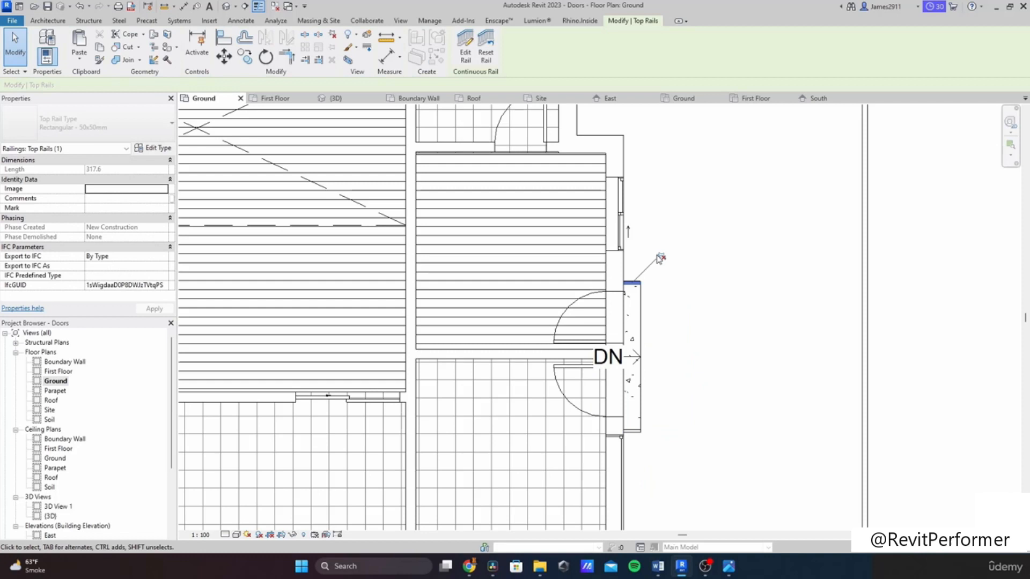
left_click(660, 259)
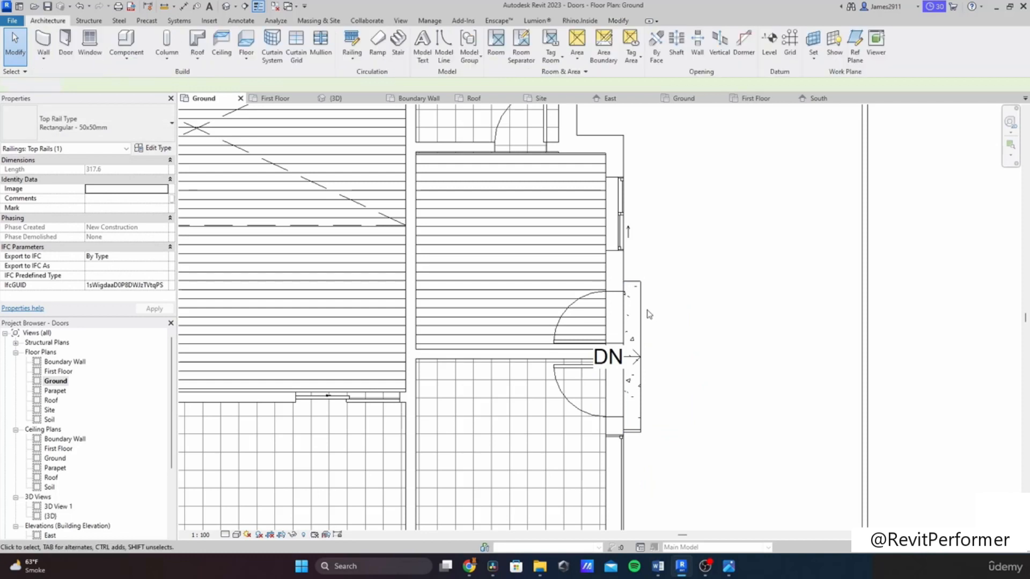
left_click(664, 407)
left_click(671, 375)
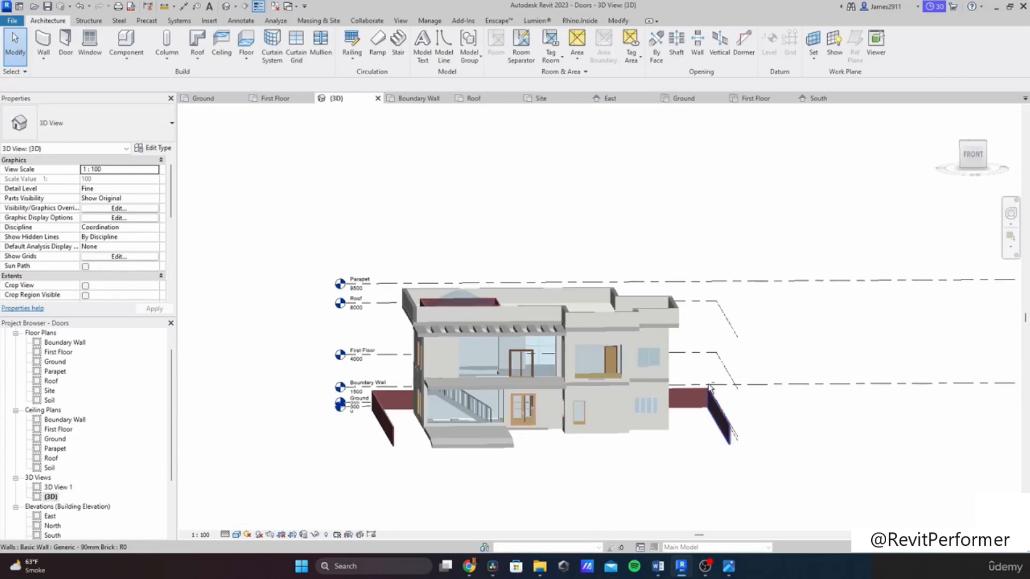
Step: Delete both railings on the new entrance step in the 3D view
middle_click_drag(709, 388, 480, 444, "shift")
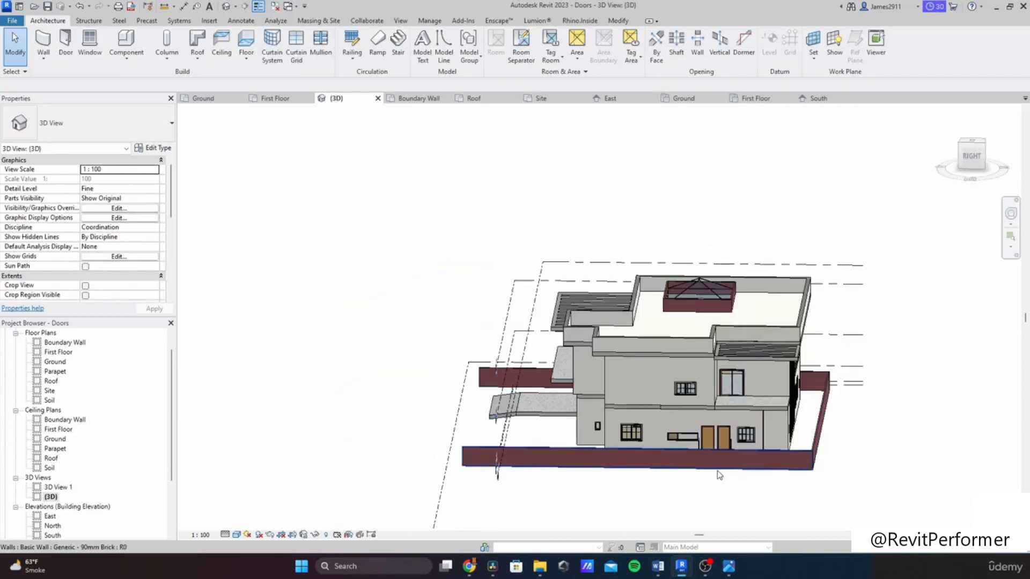
scroll(719, 474, "up", 3)
scroll(630, 414, "up", 3)
scroll(630, 414, "down", 4)
middle_click_drag(630, 413, 653, 358, "shift")
scroll(653, 359, "up", 2)
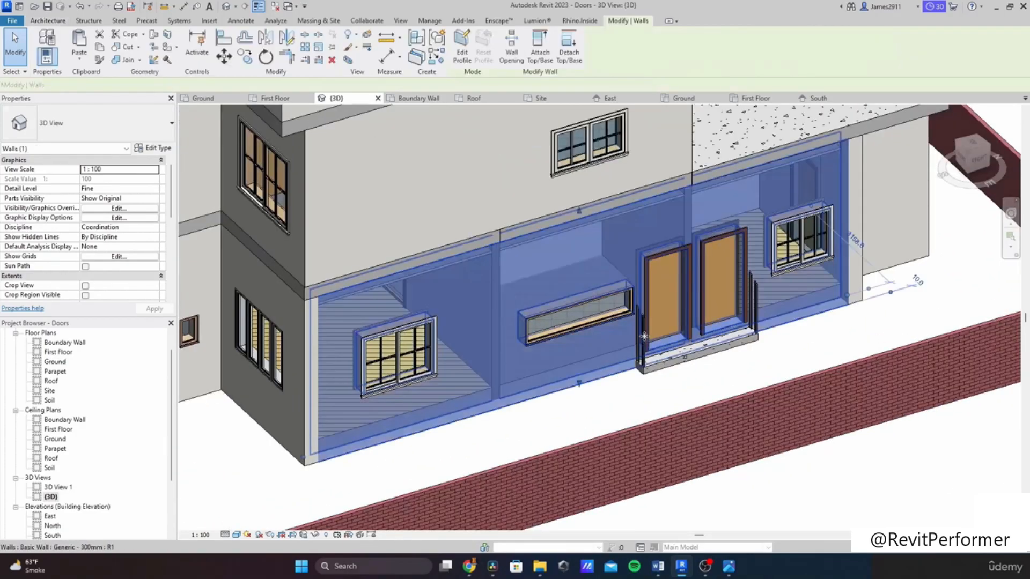
scroll(657, 375, "up", 5)
left_click(647, 349)
key("Delete")
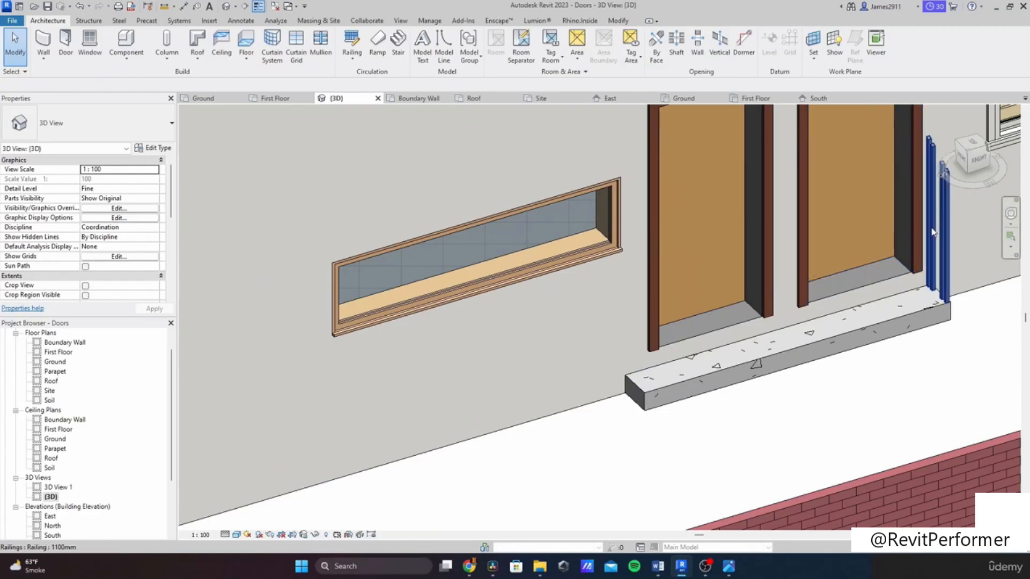
left_click(940, 228)
key("Delete")
Step: Nudge the horizontal fixed window beside the side doors upward and to the left on the wall
scroll(867, 289, "down", 3)
left_click(564, 260)
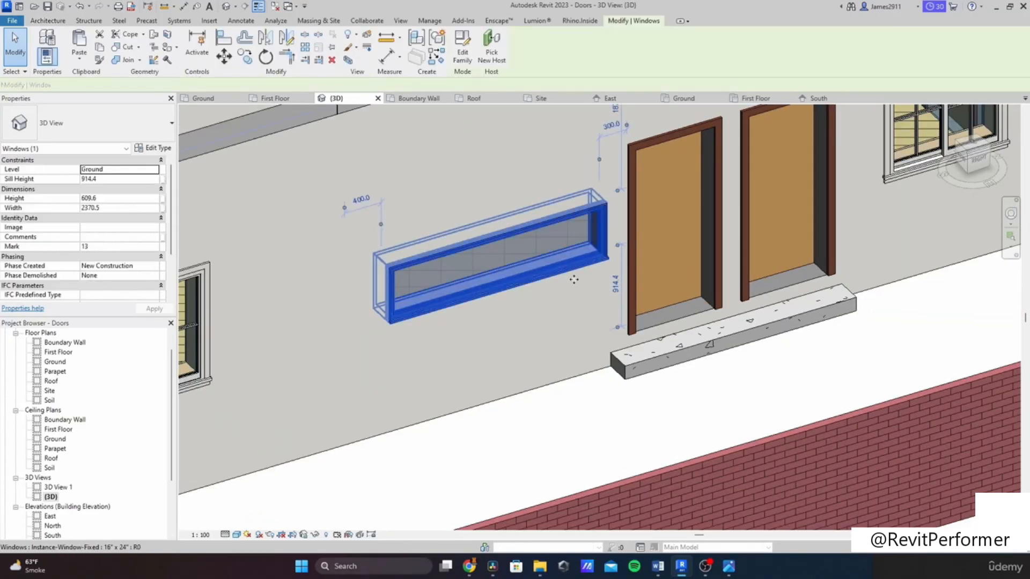
scroll(533, 327, "down", 5)
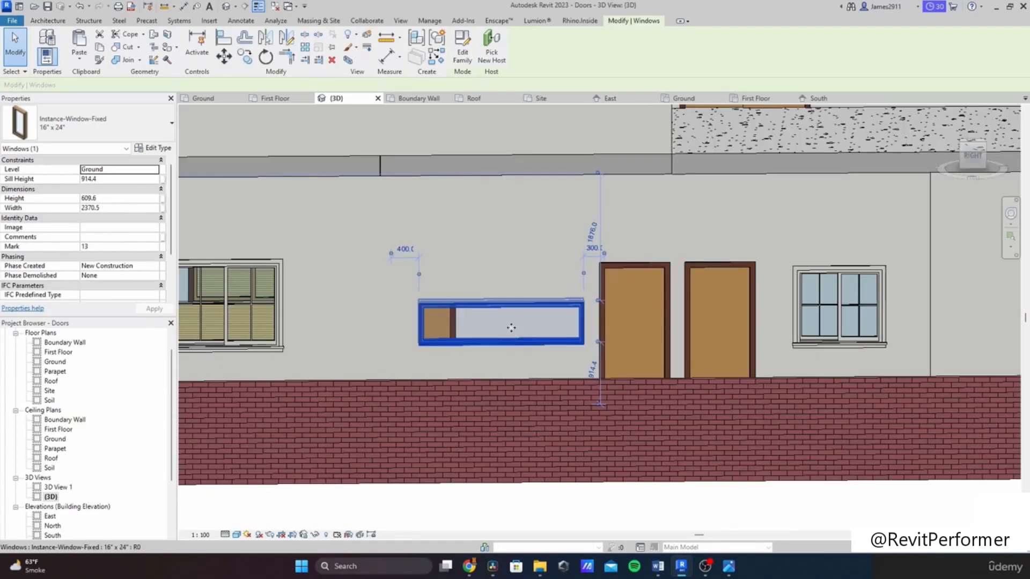
key("Up")
key("Up")
key("Up")
key("Up")
key("Up")
key("Up")
key("Up")
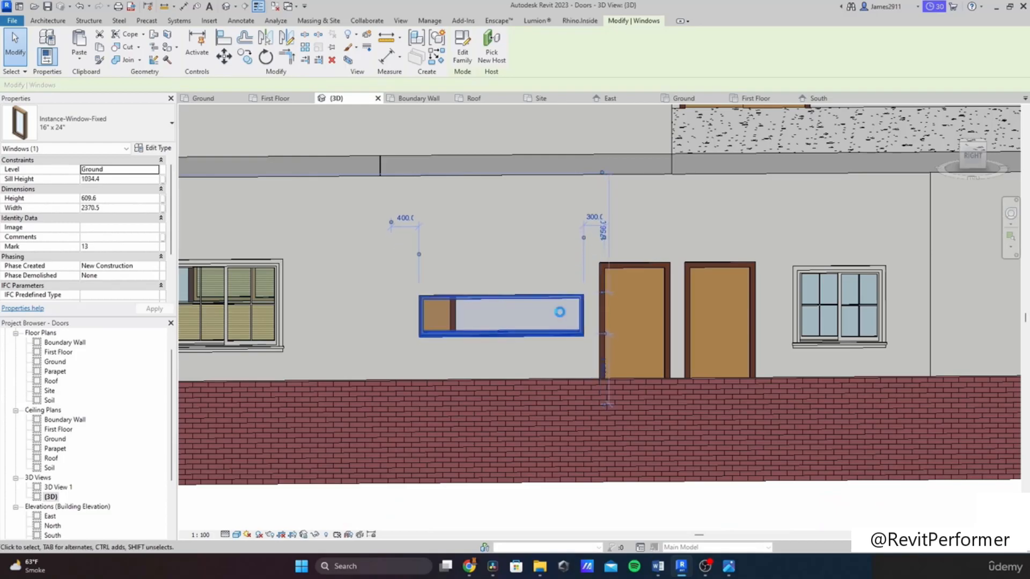
key("Up")
key("Up")
key("Left")
key("Left")
key("Left")
key("Left")
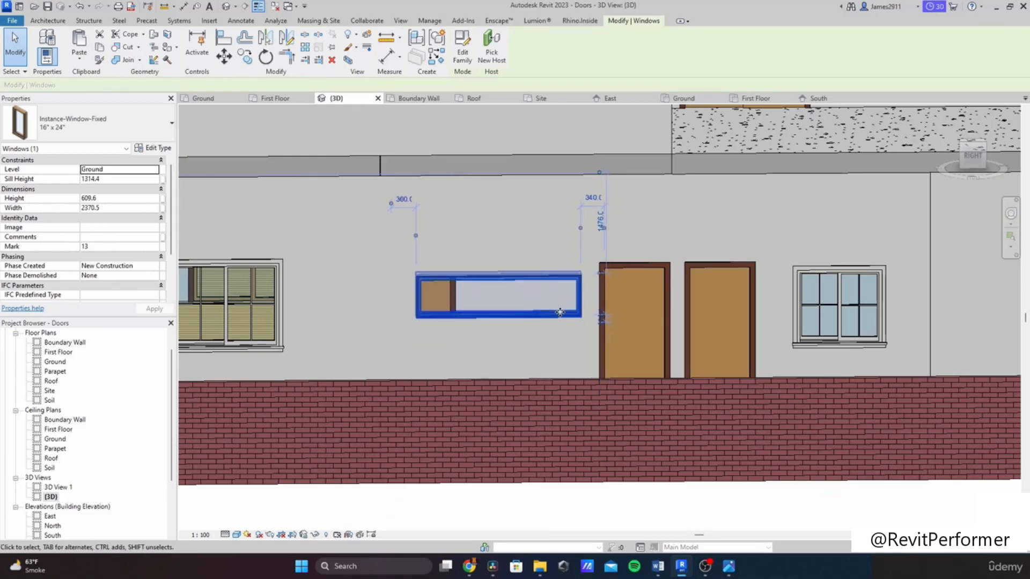
key("Up")
key("Up")
key("Right")
key("Up")
key("Left")
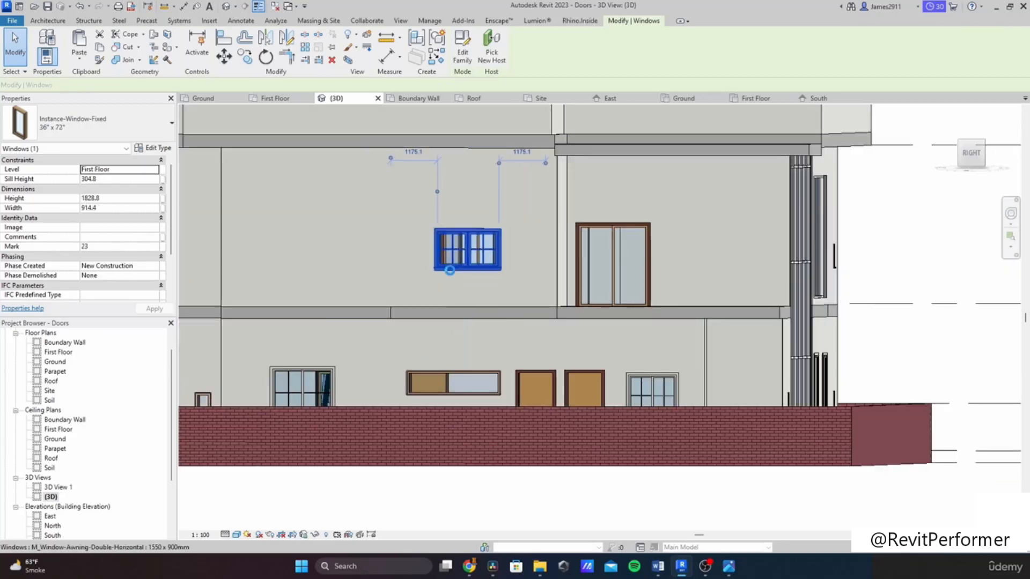
key("Up")
key("Up")
key("Up")
key("Up")
key("Up")
key("Up")
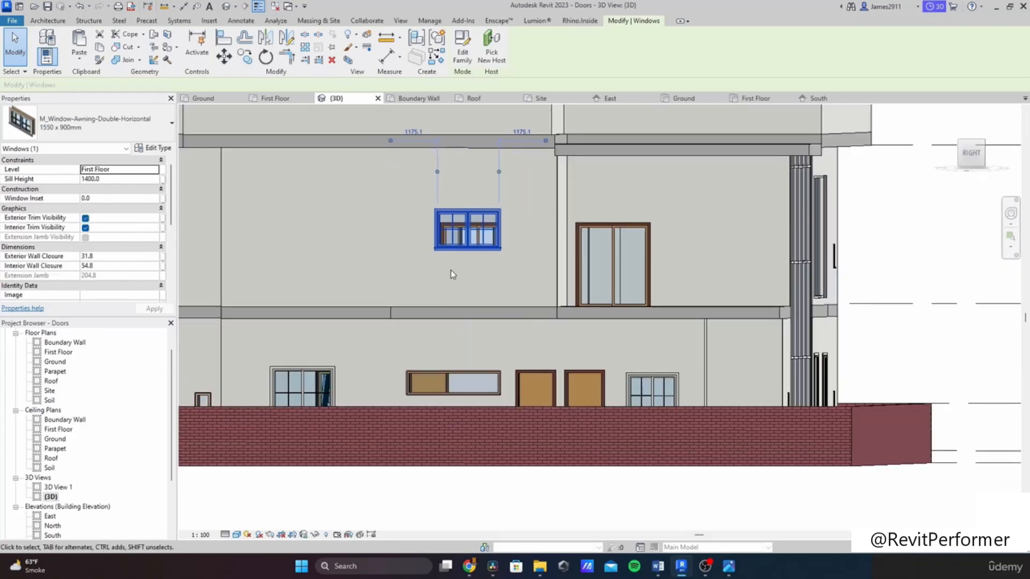
Step: Change the sliding window on the dark ground-floor wall to type Window-Sliding-Double 72" x 60"
scroll(451, 269, "down", 3)
middle_click_drag(334, 310, 373, 363, "shift")
left_click(364, 365)
scroll(368, 354, "up", 2)
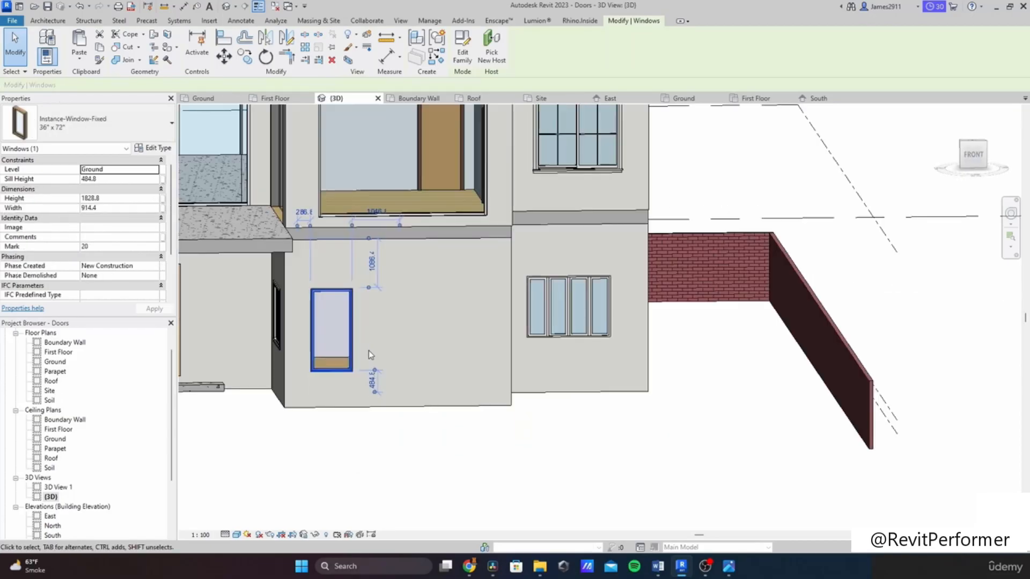
middle_click_drag(380, 347, 334, 333, "shift")
left_click(312, 342)
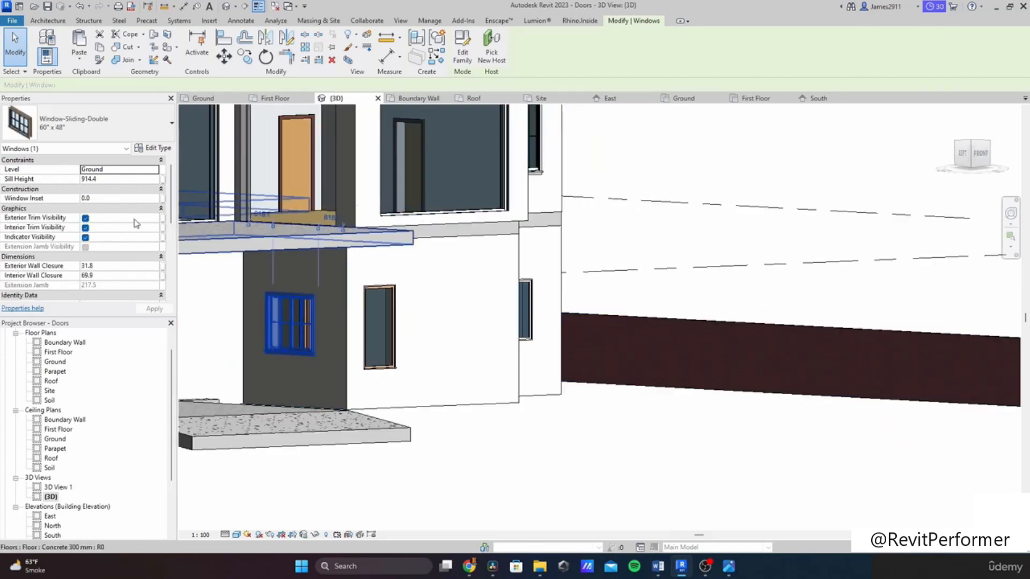
left_click(86, 124)
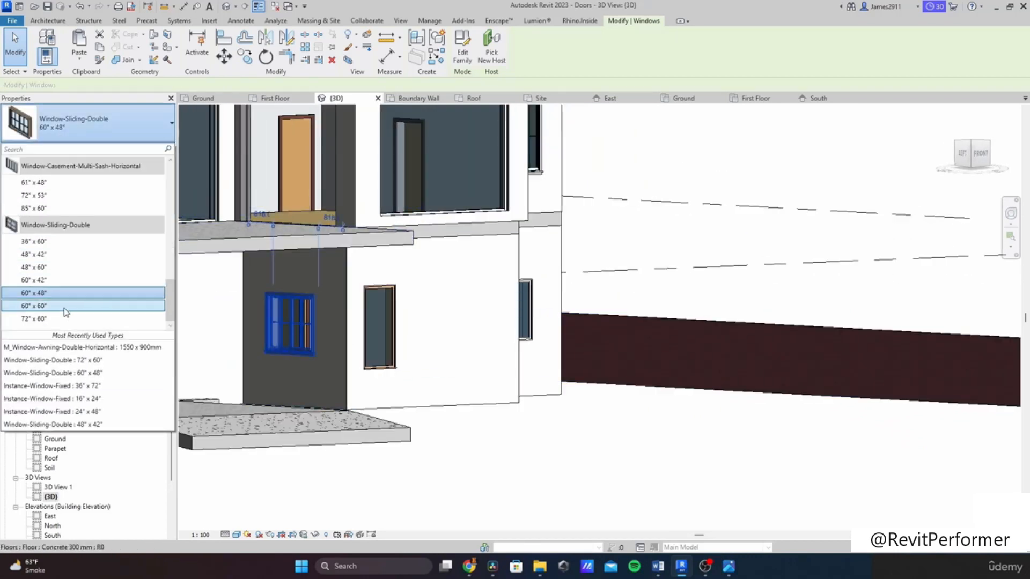
left_click(80, 319)
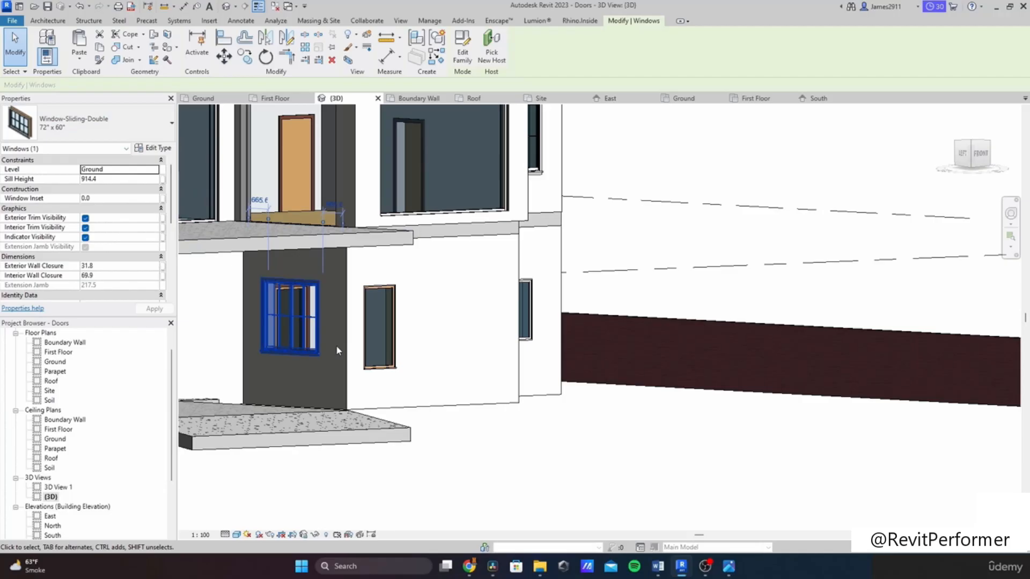
Step: Raise the two first-floor fixed windows on the side elevation to a sill height of 704.8
key("Escape")
scroll(372, 388, "down", 3)
middle_click_drag(372, 389, 623, 332)
scroll(533, 302, "up", 3)
left_click(534, 304)
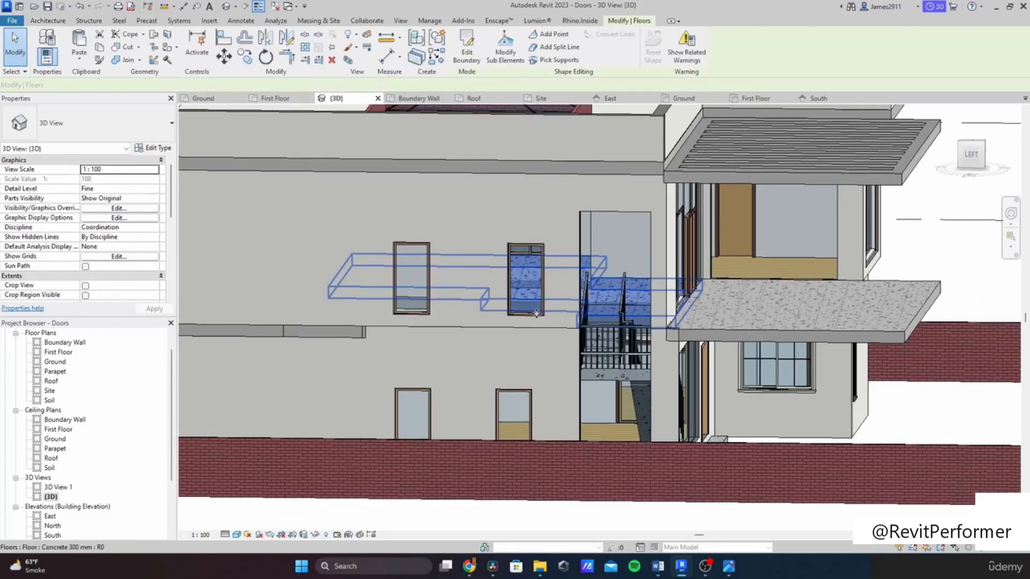
key("Escape")
left_click(543, 322)
left_click(426, 308, "ctrl")
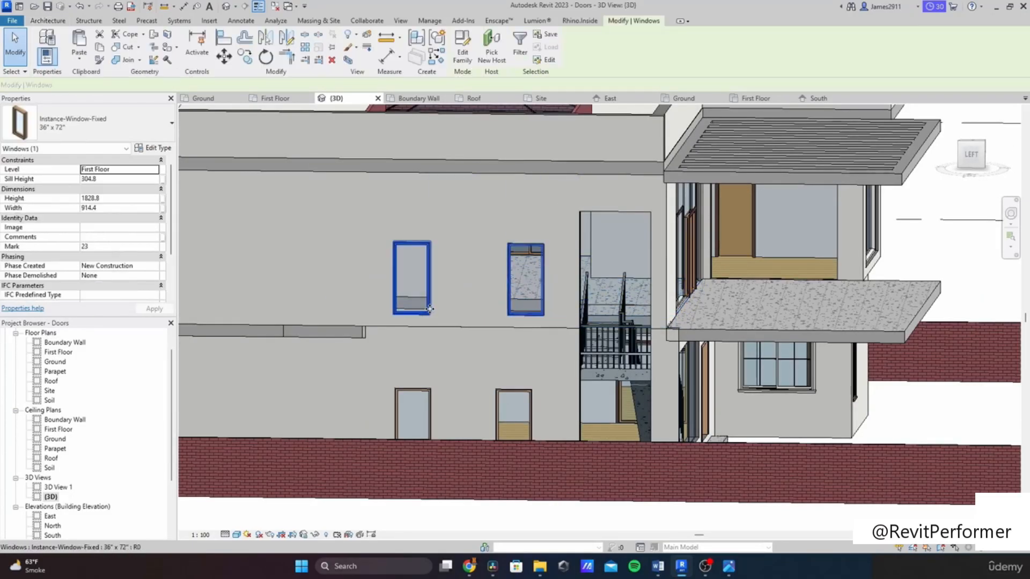
middle_click_drag(560, 319, 561, 317, "shift")
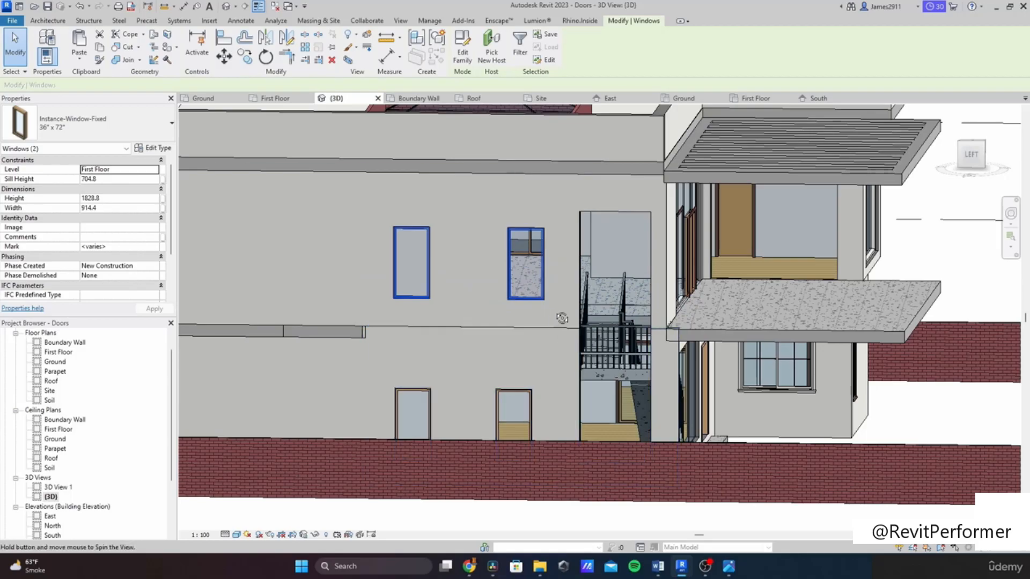
Step: Raise the two ground-floor fixed windows below them to a sill height of 904.8
middle_click_drag(561, 318, 527, 378, "shift")
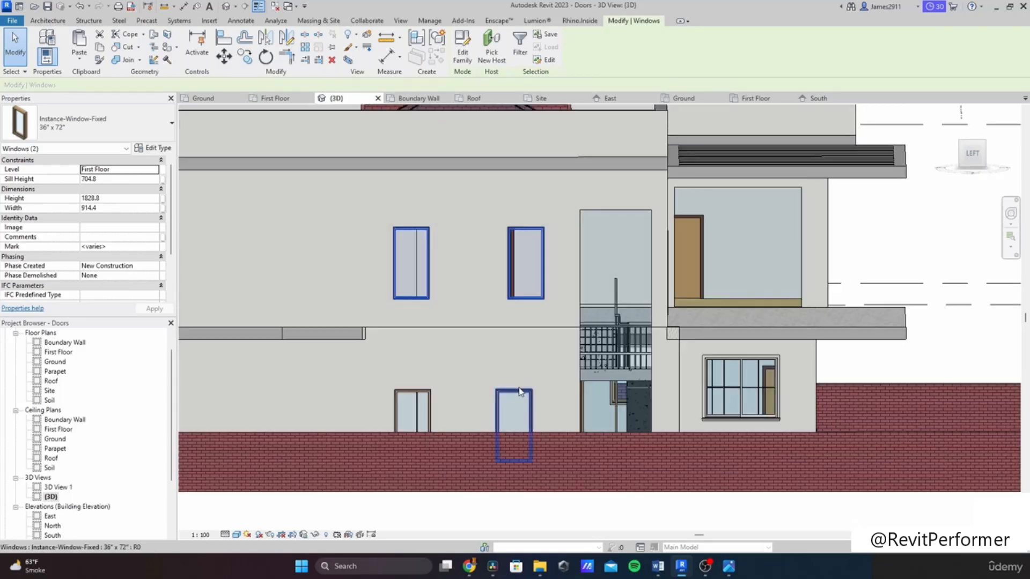
left_click(520, 393)
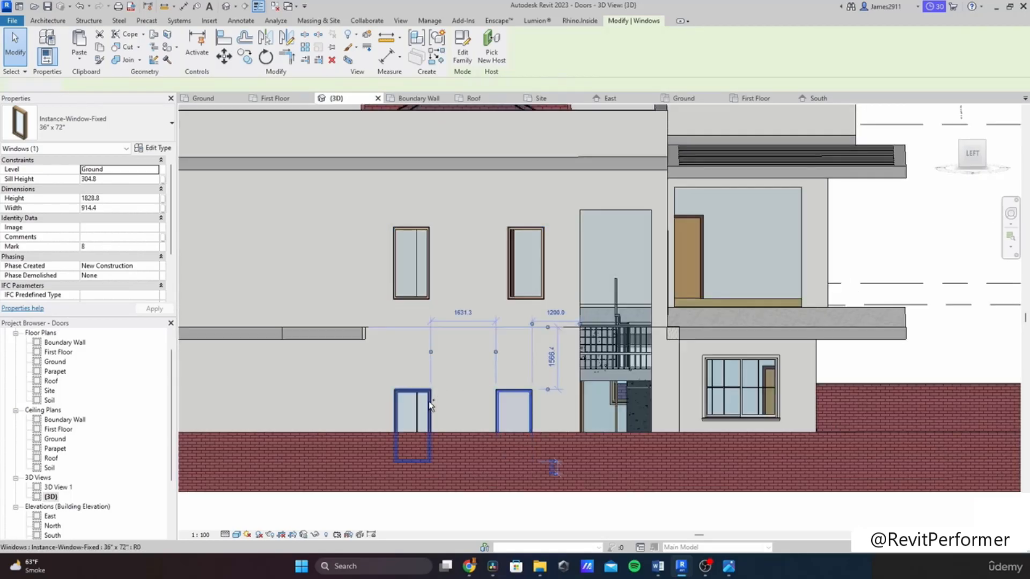
left_click(430, 400, "ctrl")
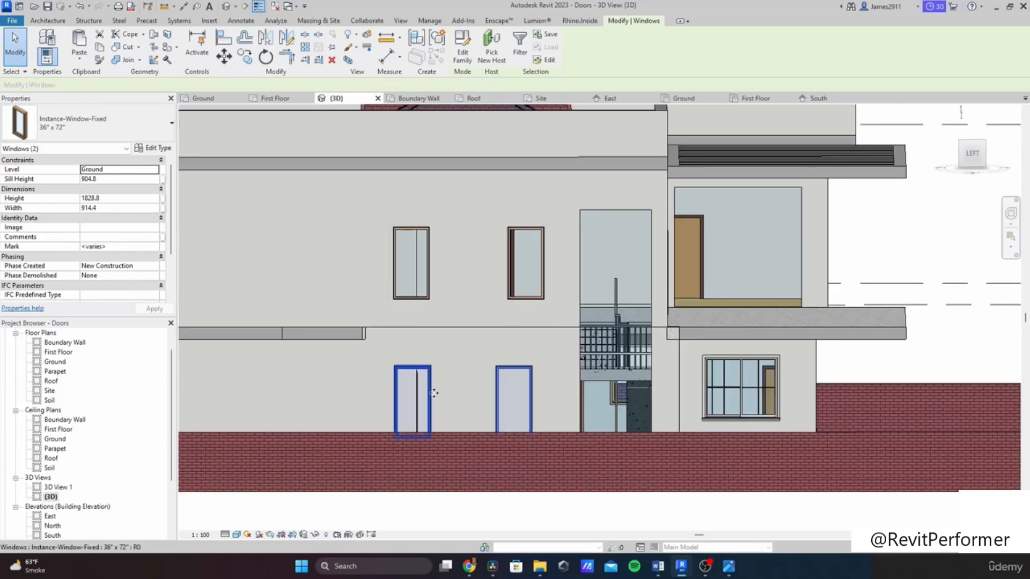
Step: Nudge the two small 16" x 24" fixed windows on the back wall upward
scroll(434, 393, "down", 3)
middle_click_drag(434, 393, 463, 410, "shift")
left_click(443, 448)
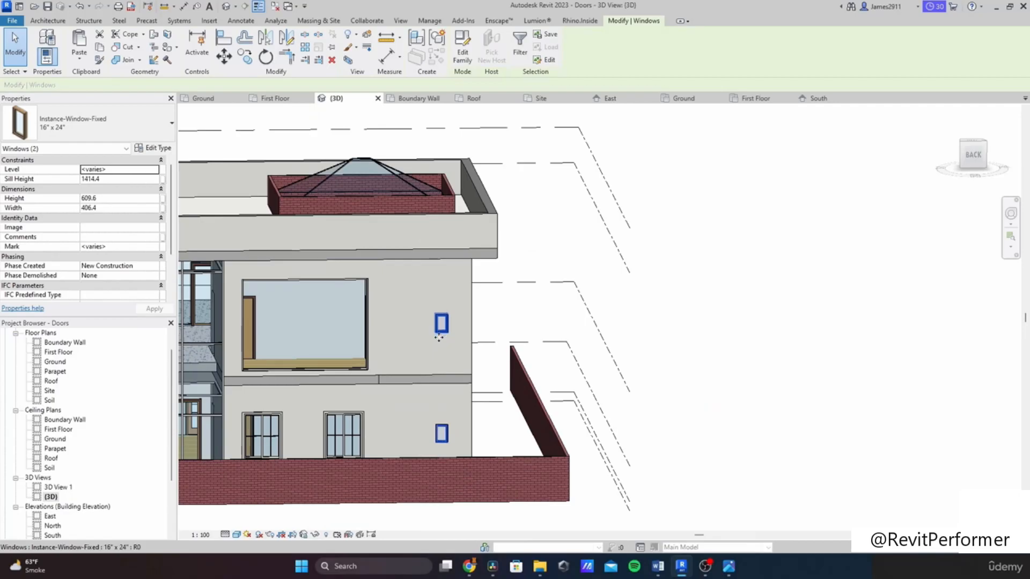
key("Up")
scroll(430, 343, "down", 2)
middle_click_drag(349, 381, 503, 429, "shift")
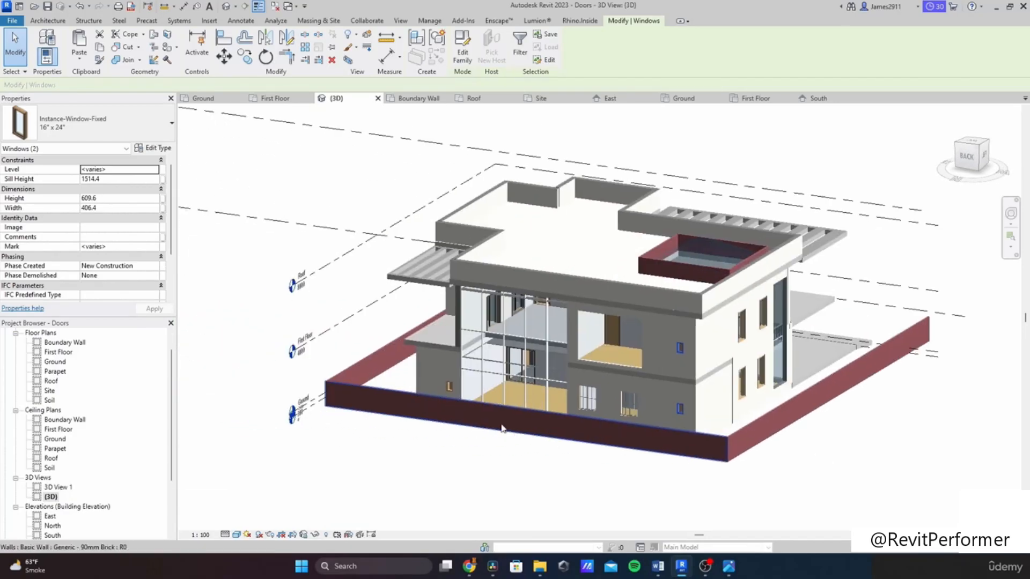
Step: Inspect the remaining windows around the house in the 3D view
left_click(450, 387)
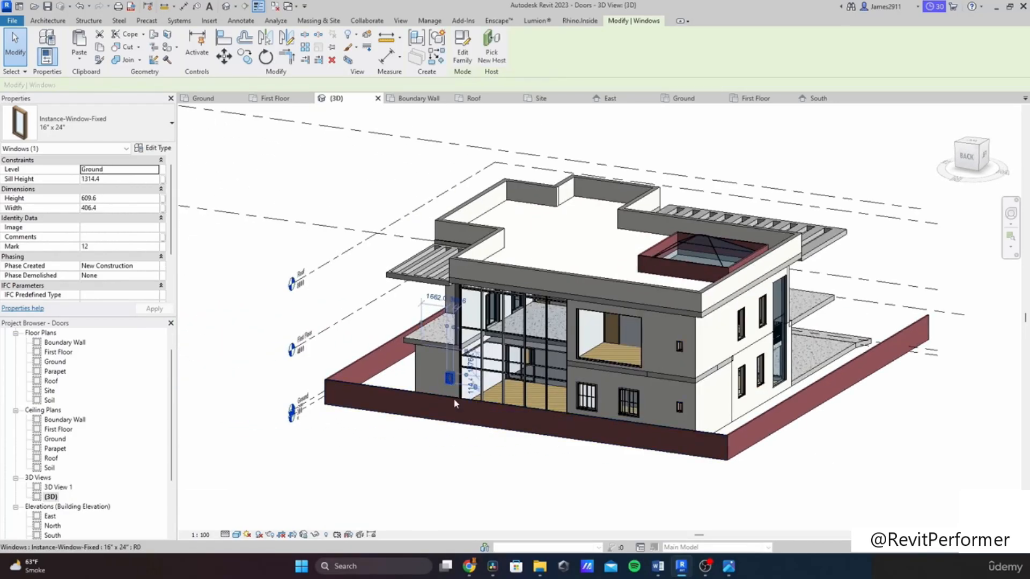
left_click(466, 449)
middle_click_drag(466, 448, 530, 483, "shift")
middle_click_drag(545, 418, 548, 456, "shift")
mouse_move(590, 510)
middle_mouse_down()
mouse_move(496, 370)
mouse_move(355, 424)
middle_mouse_up()
scroll(503, 382, "up", 3)
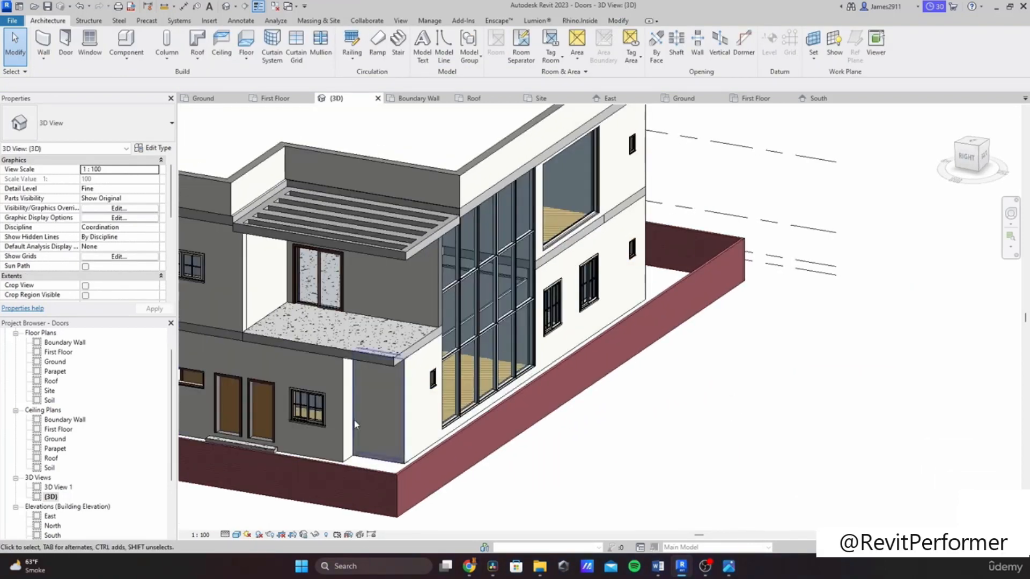
left_click(319, 420)
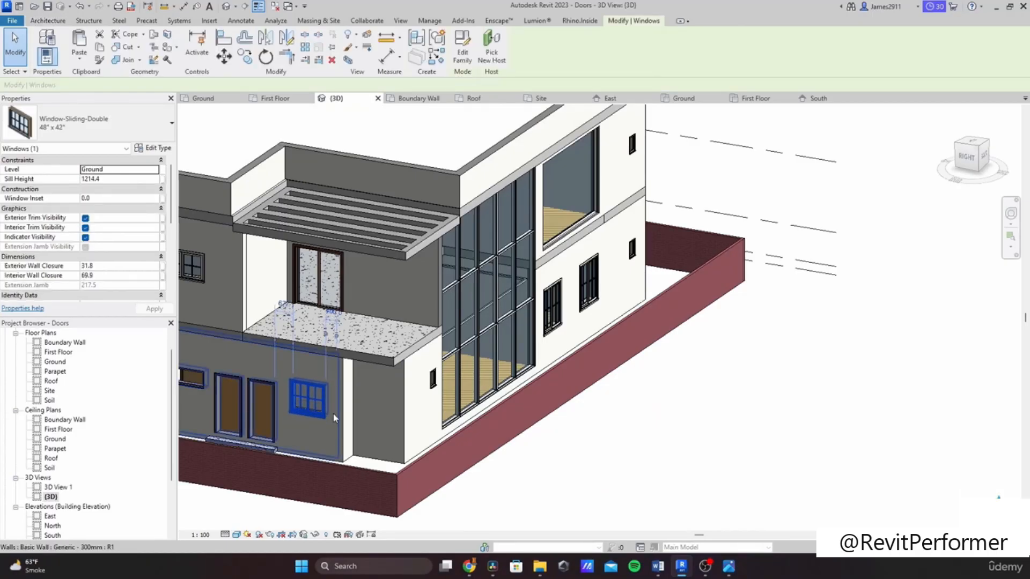
left_click(631, 483)
middle_click_drag(630, 483, 361, 446, "shift")
scroll(53, 397, "up", 1)
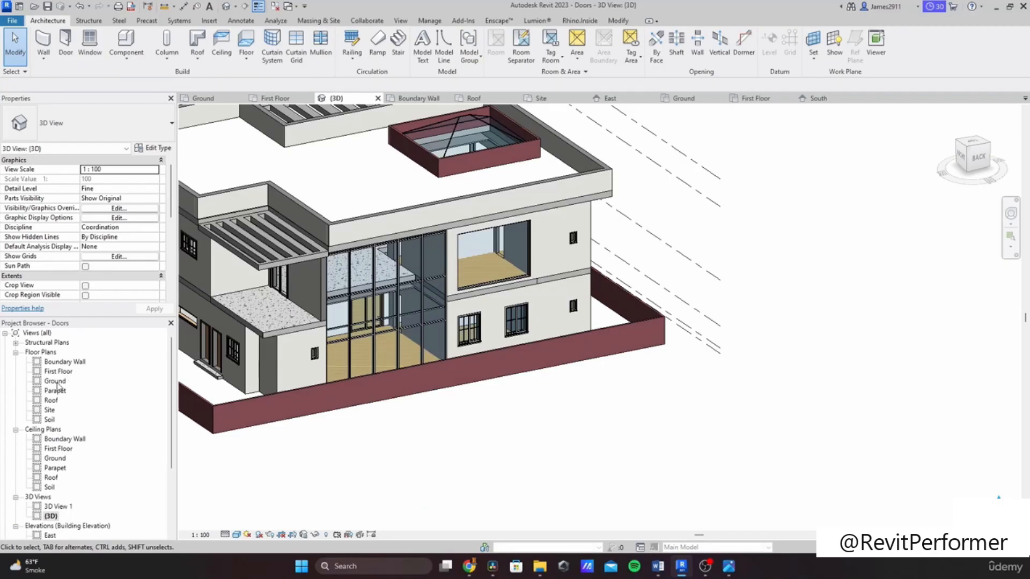
double_click(56, 382)
scroll(708, 376, "down", 3)
middle_click_drag(700, 417, 787, 316)
scroll(785, 343, "up", 1)
left_click(749, 349)
left_click(789, 345)
scroll(759, 328, "down", 2)
scroll(122, 253, "down", 5)
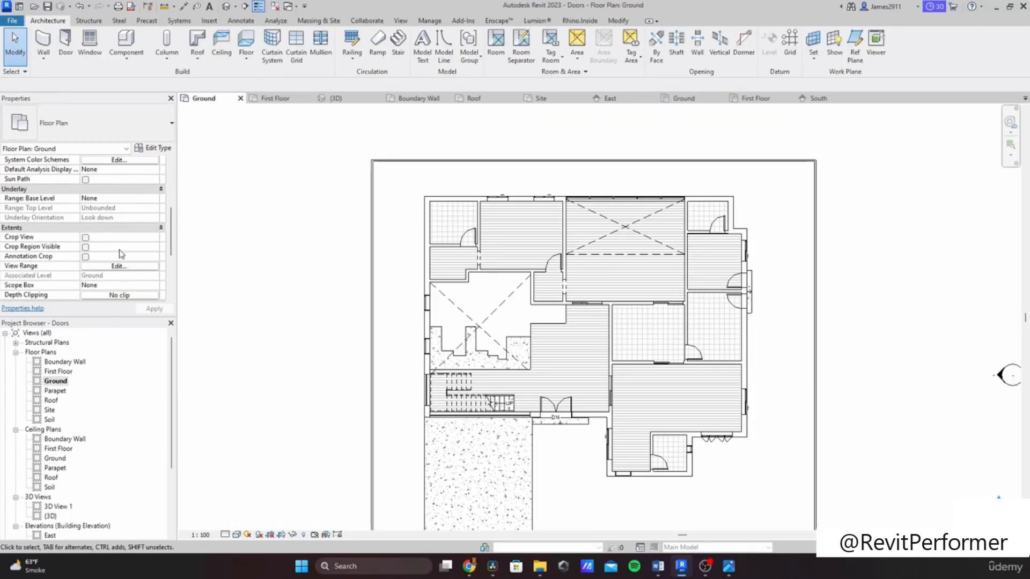
scroll(126, 267, "down", 1)
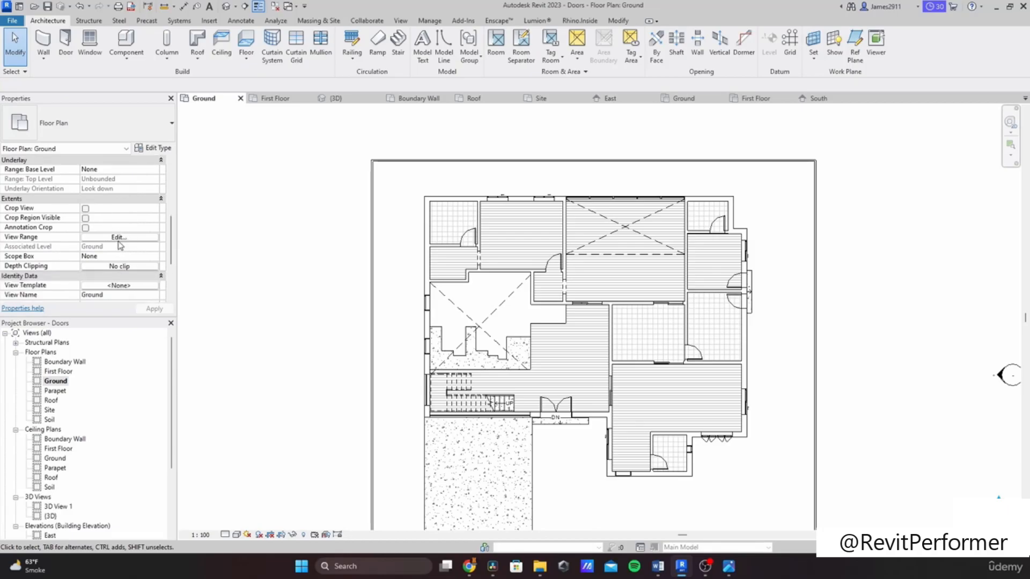
left_click(118, 238)
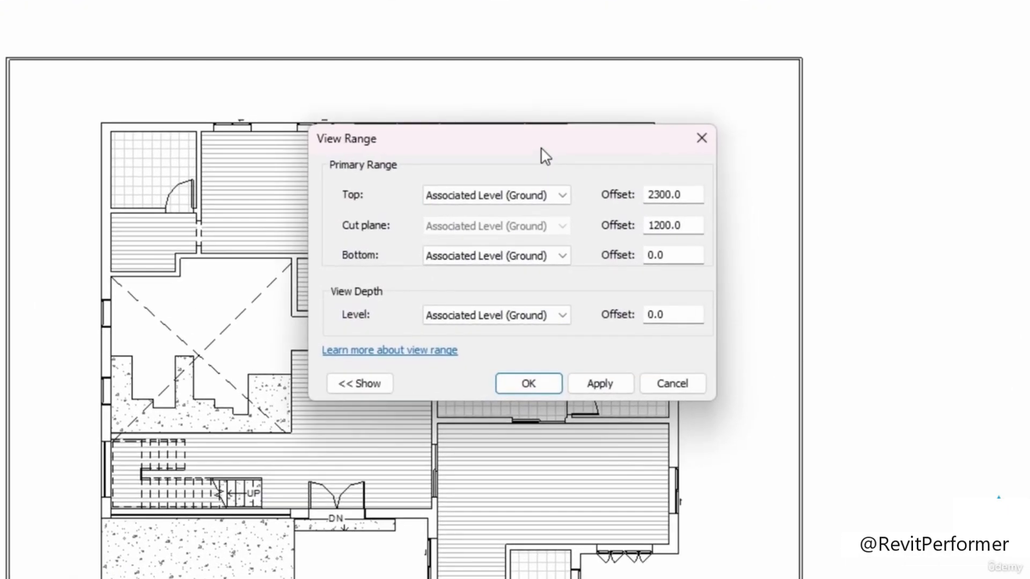
left_click_drag(542, 149, 478, 137)
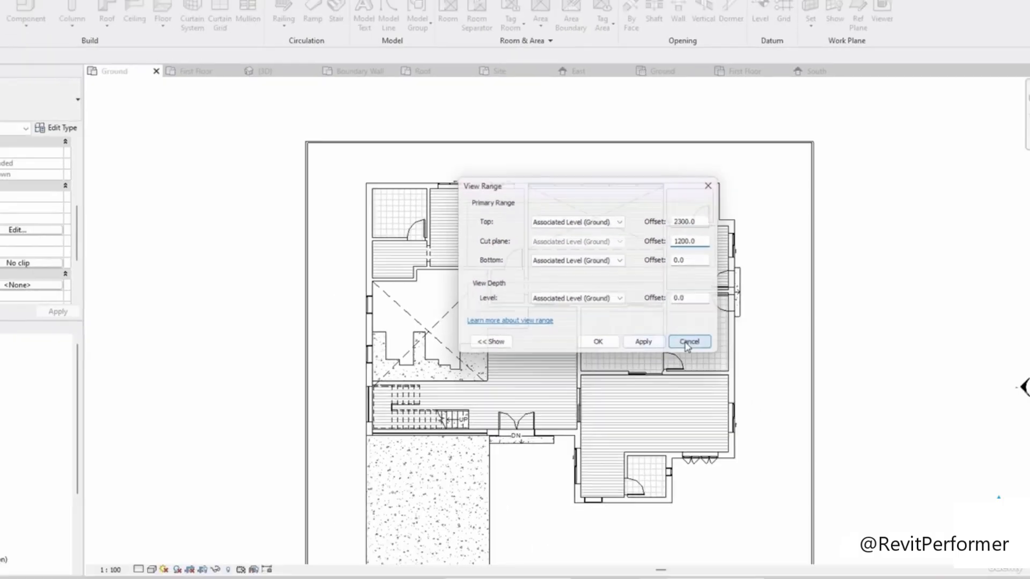
left_click(609, 372)
Step: Open the East elevation and examine the window heights against the levels
scroll(58, 519, "down", 1)
double_click(50, 507)
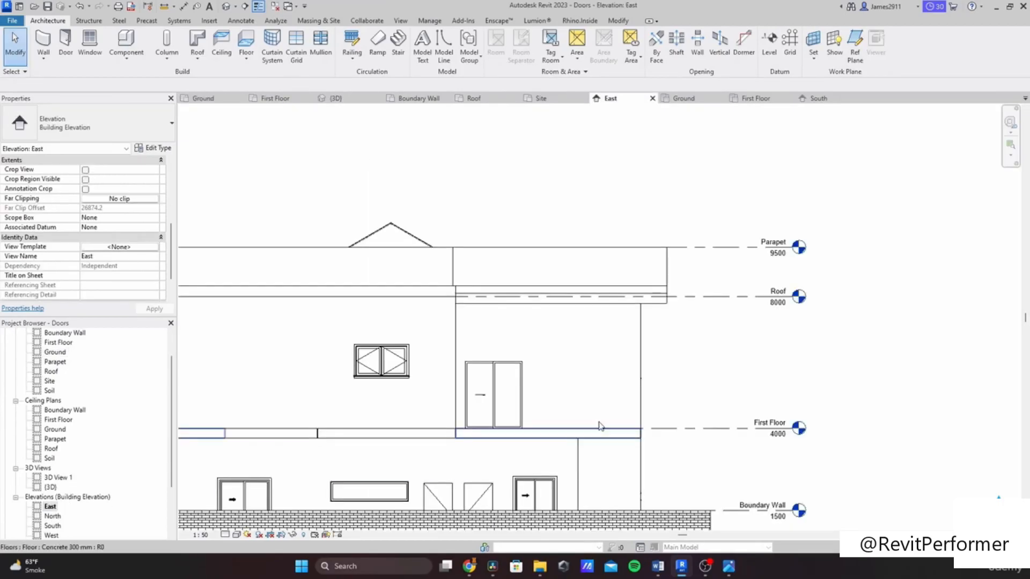
scroll(651, 334, "down", 1)
scroll(645, 375, "up", 1)
scroll(646, 375, "up", 1)
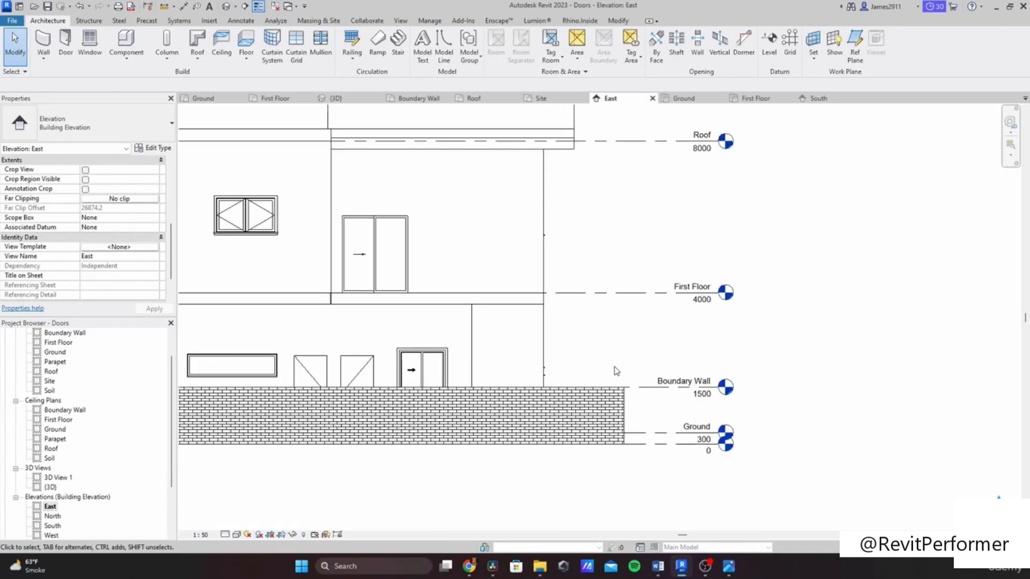
scroll(54, 383, "up", 1)
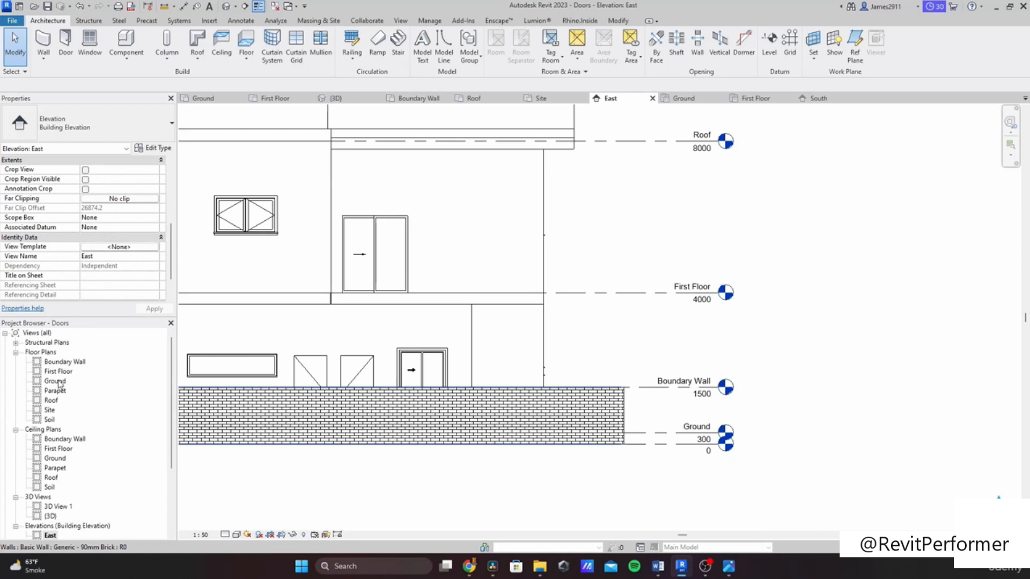
Step: Set the Ground floor plan's view range cut plane offset to 1800 mm
double_click(64, 383)
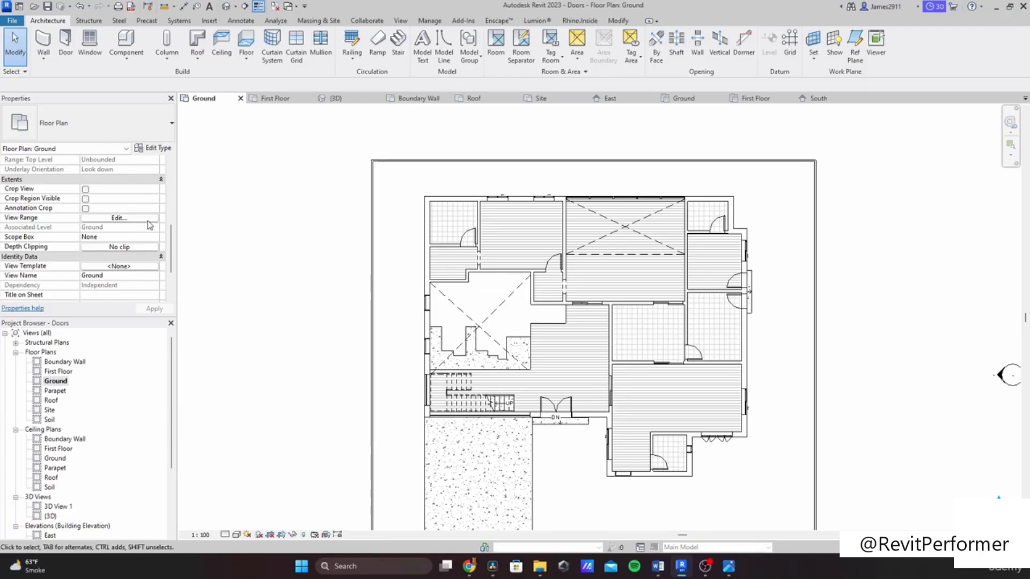
left_click(149, 224)
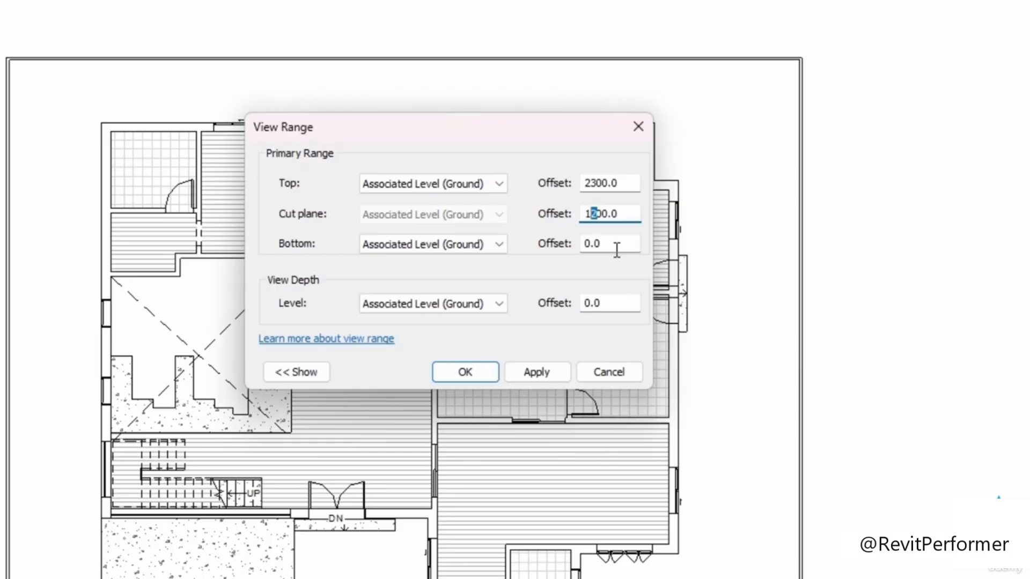
left_click(536, 374)
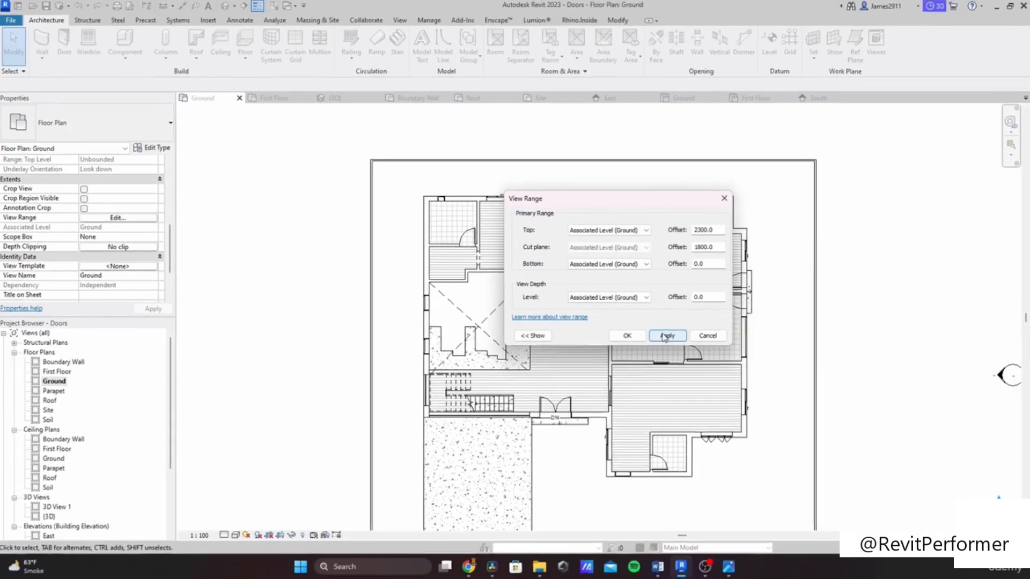
left_click(628, 337)
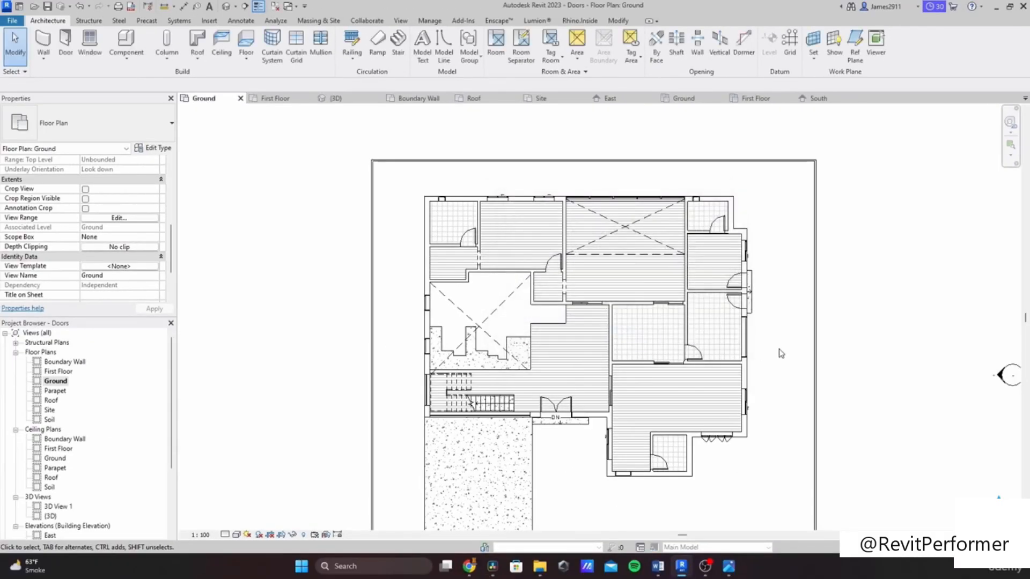
Step: Inspect the windows and walls in the Ground floor plan
scroll(781, 353, "up", 6)
scroll(743, 379, "down", 6)
scroll(765, 268, "up", 2)
scroll(616, 417, "up", 2)
scroll(616, 416, "up", 2)
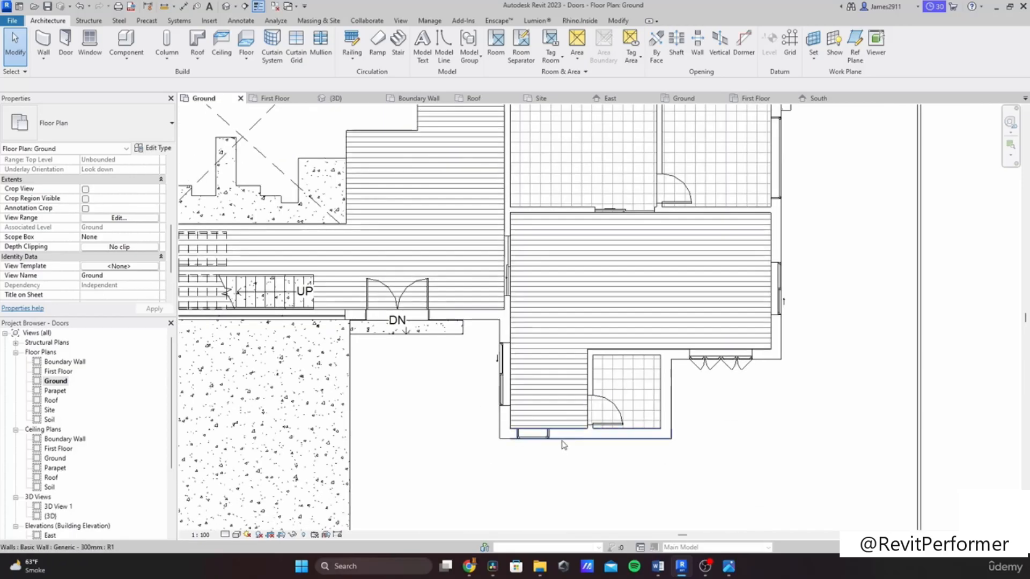
middle_click_drag(360, 351, 509, 390)
middle_click_drag(386, 328, 518, 375)
middle_click_drag(421, 319, 368, 434)
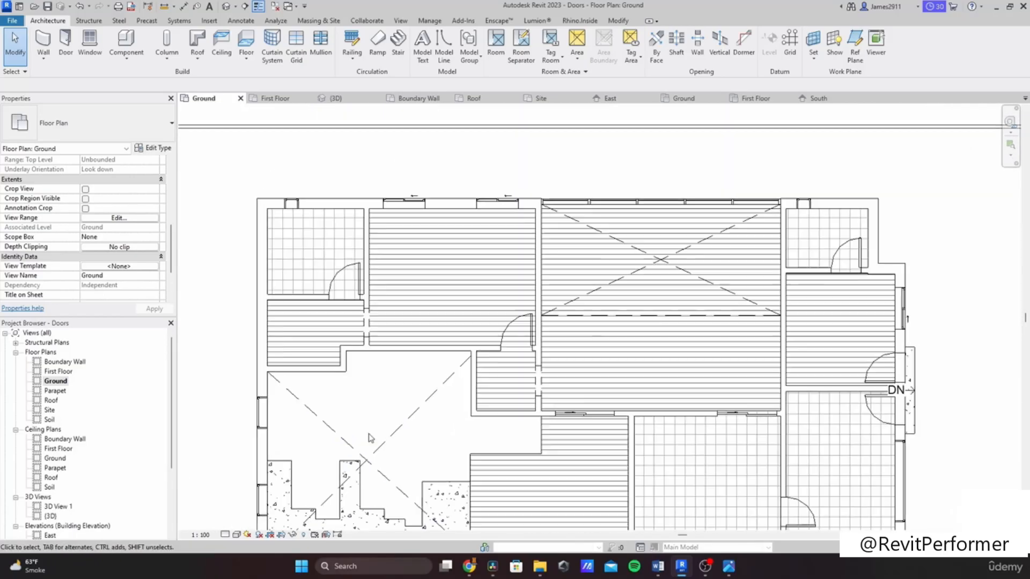
middle_click_drag(689, 387, 532, 301)
scroll(657, 354, "down", 2)
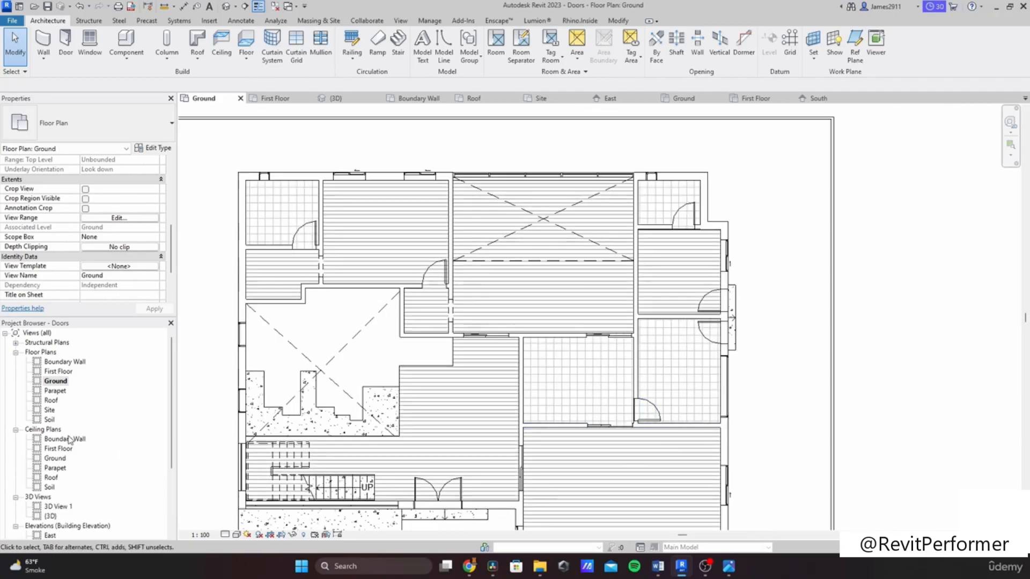
Step: Open the First Floor plan and review its view range settings
double_click(58, 371)
scroll(344, 193, "up", 3)
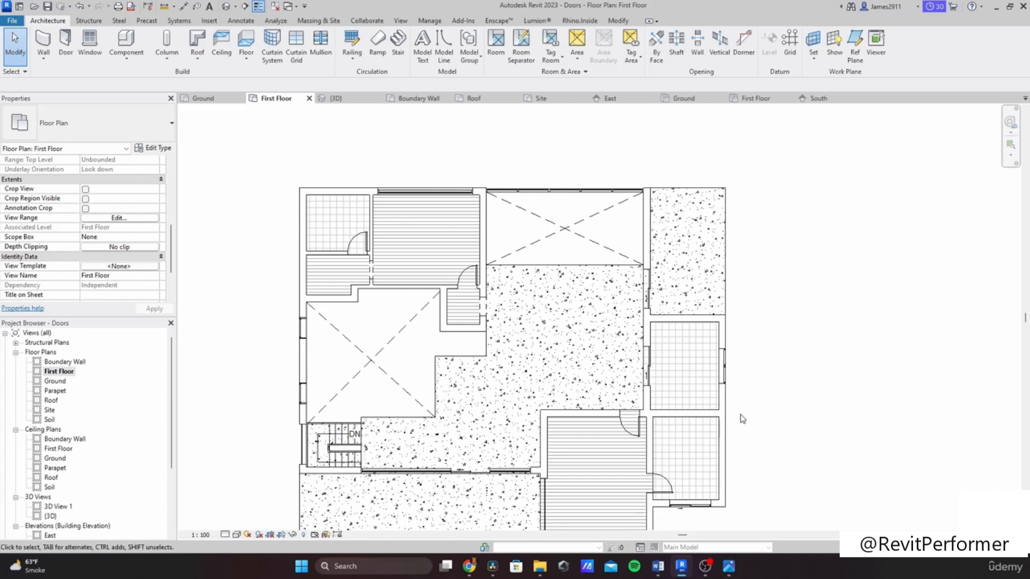
left_click(115, 218)
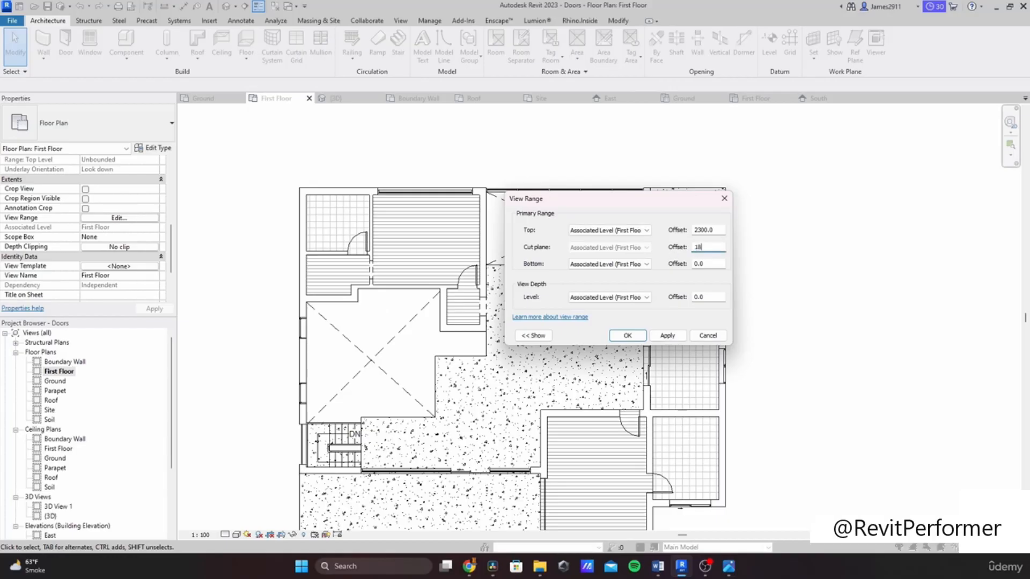
left_click(627, 336)
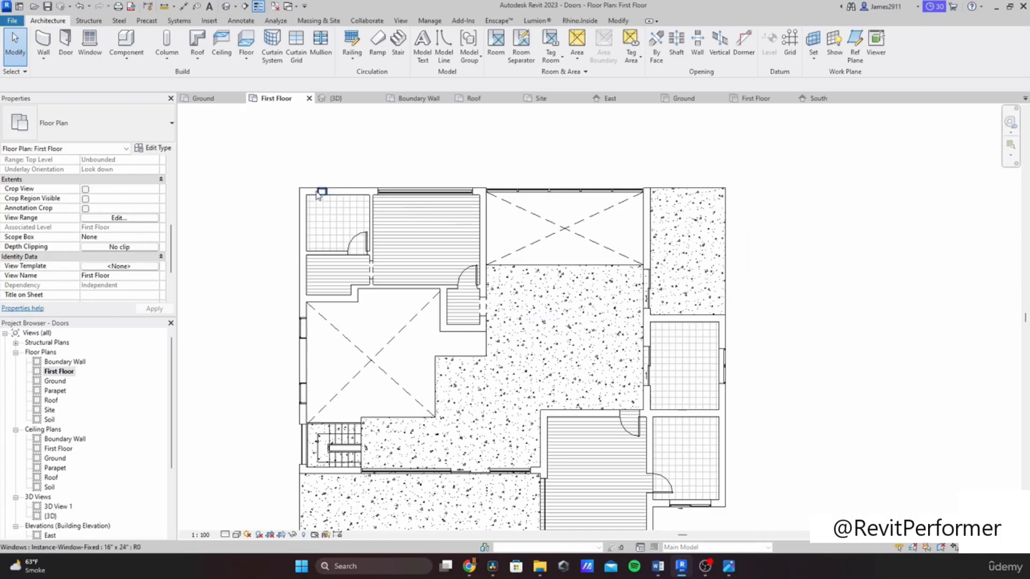
Step: Inspect the First Floor plan's east and south walls for balcony locations
middle_click_drag(623, 445, 567, 365)
middle_click_drag(674, 376, 675, 415)
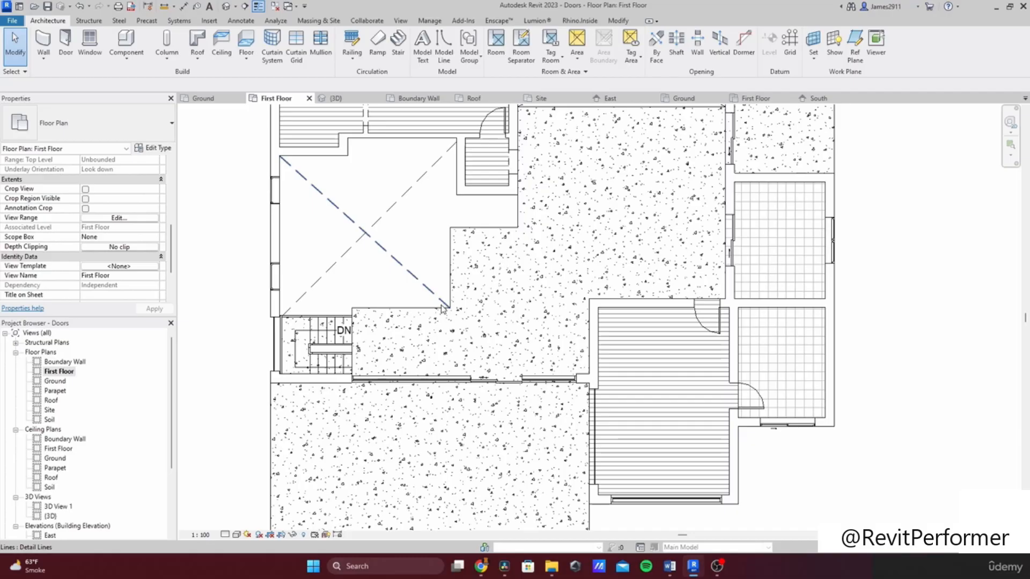
middle_click_drag(604, 263, 422, 284)
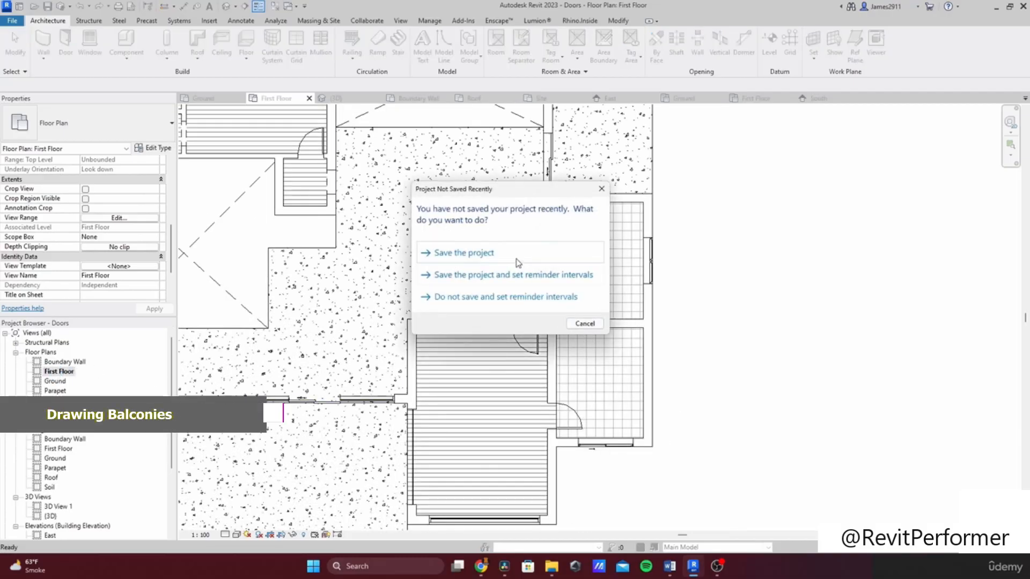
left_click(584, 323)
scroll(739, 285, "down", 3)
scroll(638, 356, "up", 4)
scroll(678, 315, "down", 4)
middle_click_drag(590, 324, 579, 267)
middle_click_drag(417, 383, 533, 471)
mouse_move(484, 252)
middle_mouse_down()
mouse_move(507, 309)
mouse_move(441, 250)
middle_mouse_up()
middle_click_drag(565, 490, 506, 356)
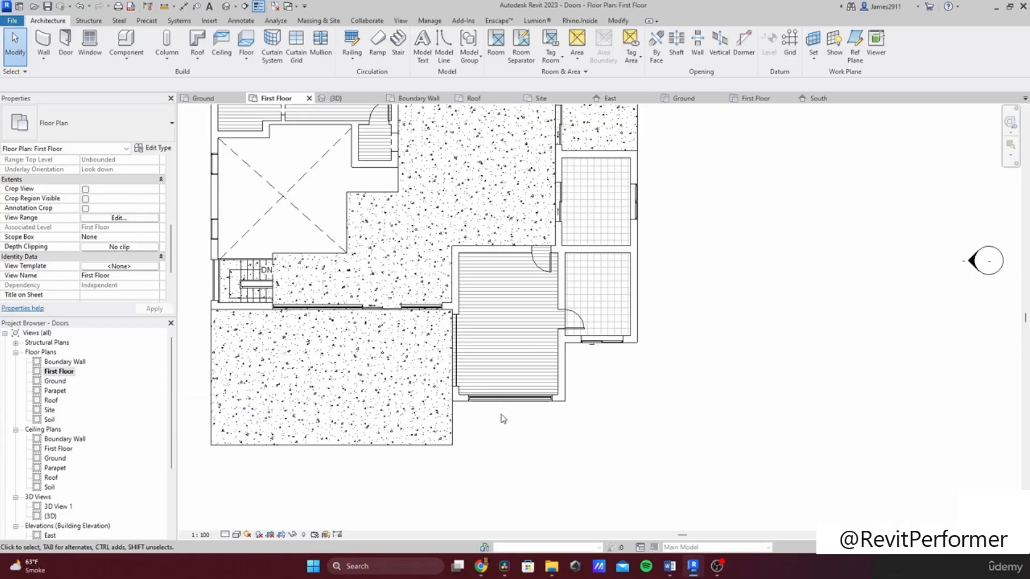
middle_click_drag(522, 394, 536, 531)
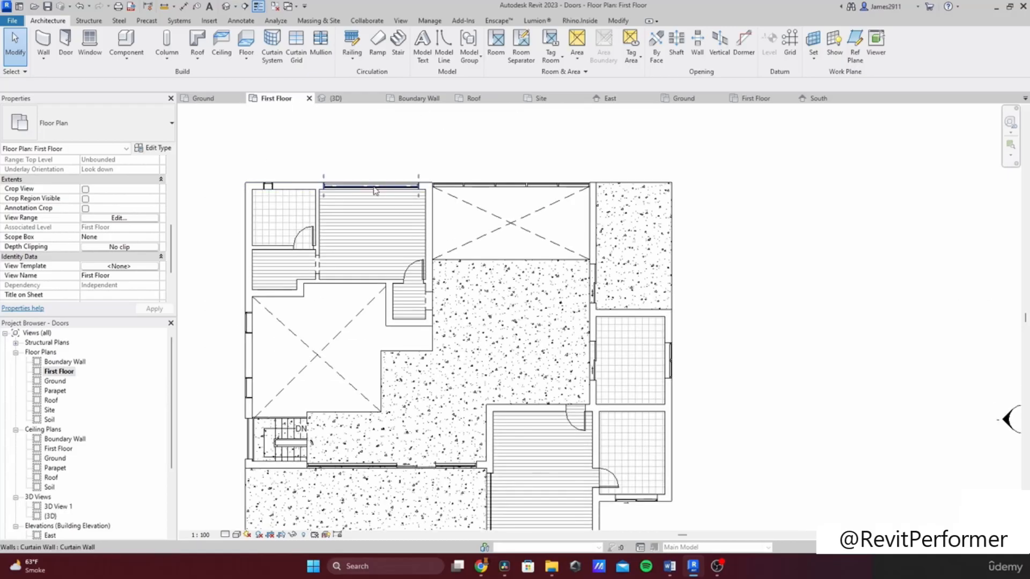
Step: Sketch a rectangular floor boundary outside the north curtain wall and set its depth to 1600 mm
scroll(375, 190, "up", 2)
scroll(391, 274, "up", 2)
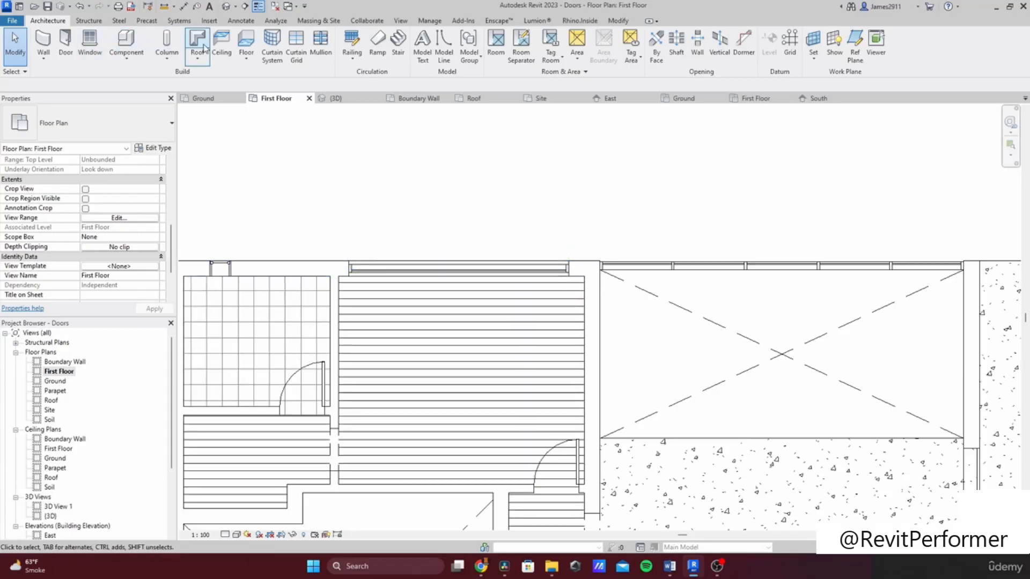
left_click(246, 48)
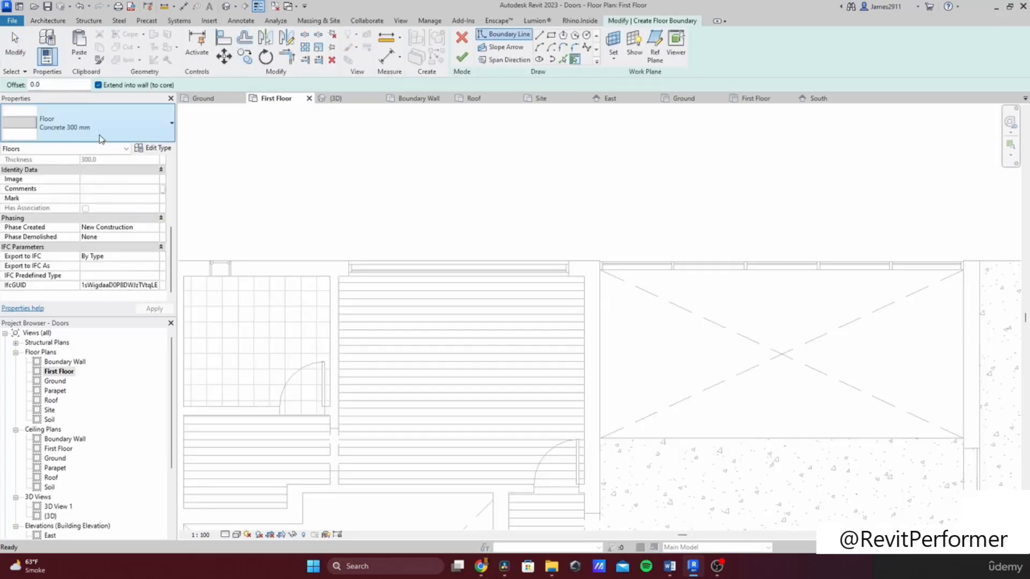
left_click(551, 37)
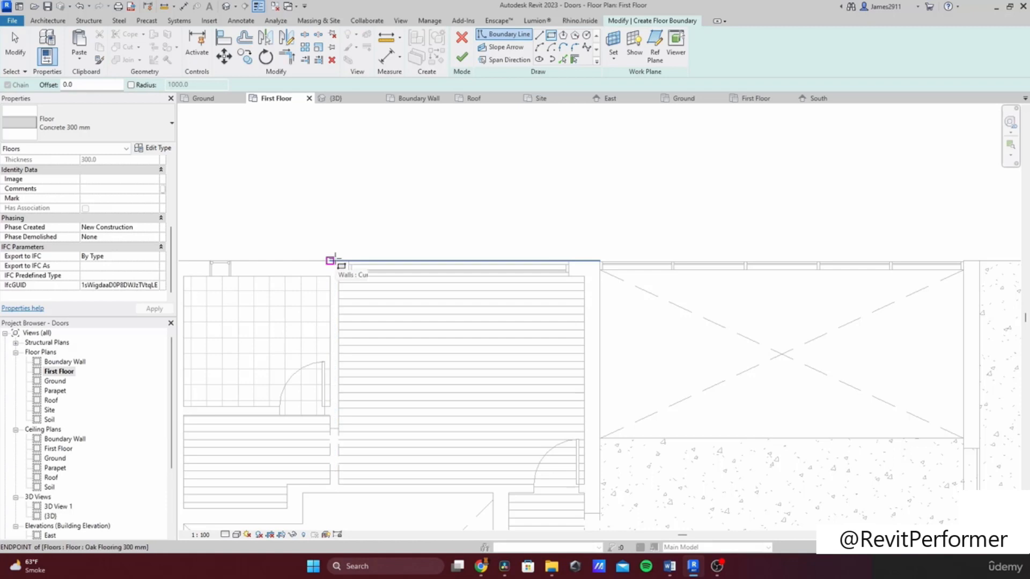
left_click(330, 261)
left_click(600, 178)
key("Escape")
left_click(329, 225)
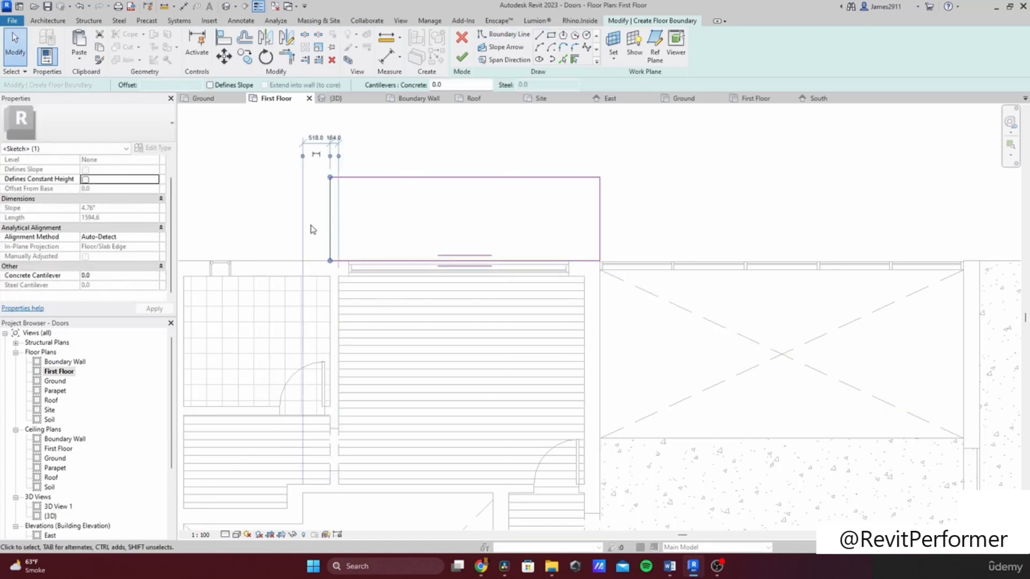
left_click(416, 176)
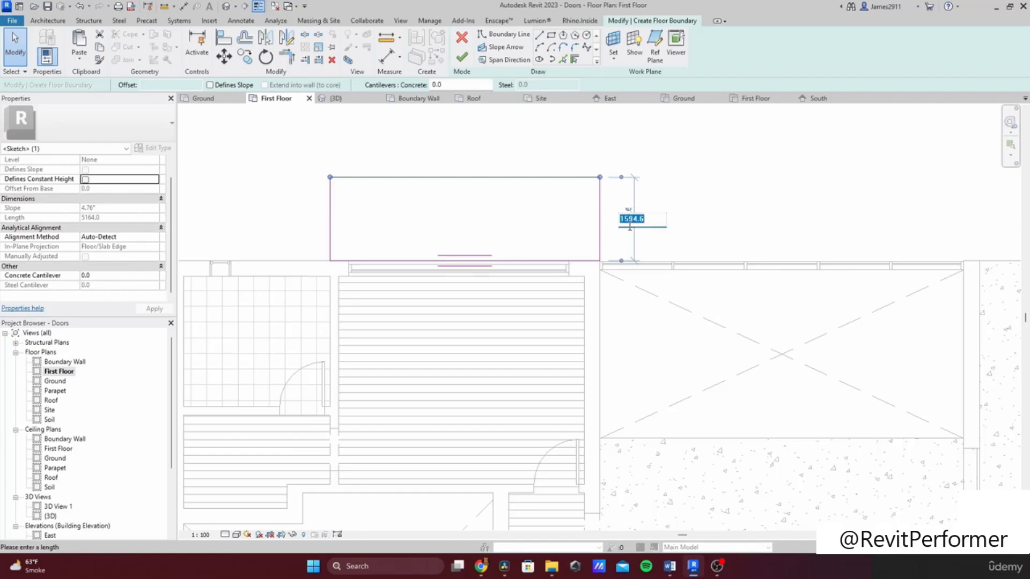
key("Return")
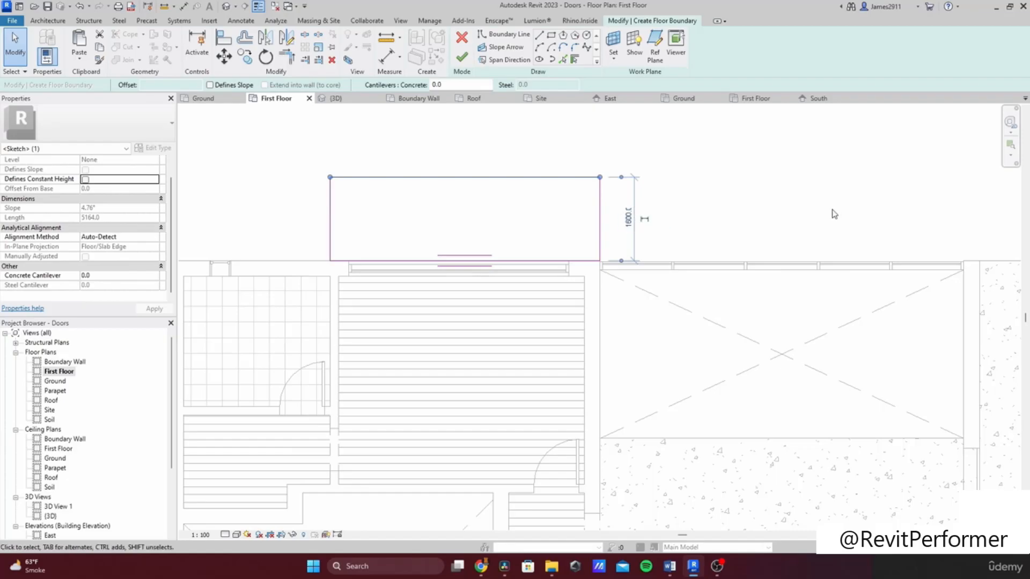
left_click(777, 202)
Step: Finish the balcony floor without attaching walls to it
scroll(575, 207, "down", 3)
scroll(549, 227, "up", 3)
middle_click_drag(600, 216, 706, 234)
scroll(671, 222, "down", 3)
middle_click_drag(553, 169, 546, 161)
scroll(598, 167, "up", 2)
left_click(462, 56)
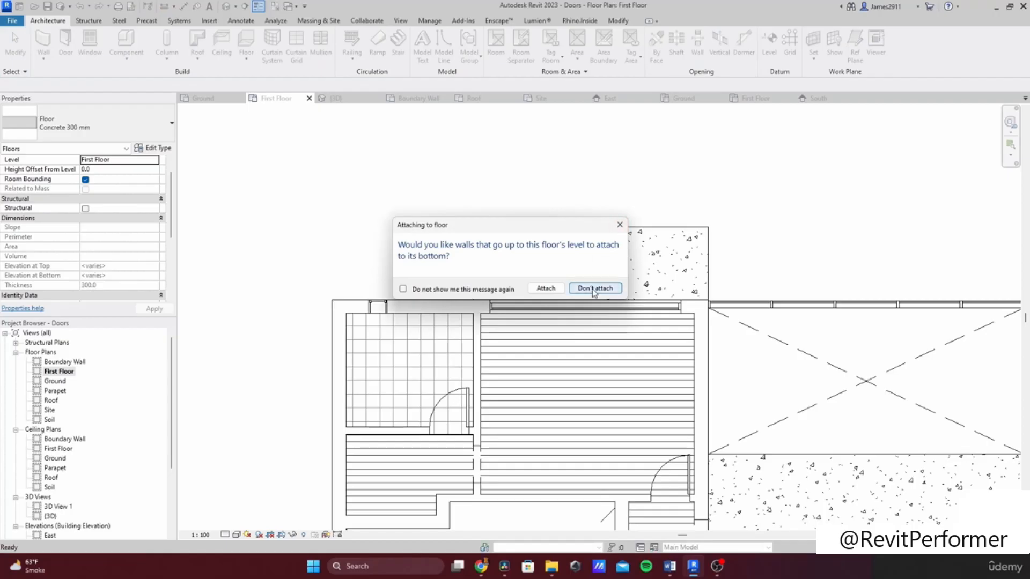
left_click(594, 289)
Step: In the 3D view, pull the balcony slab's side edges inward and finish without attaching walls
left_click(746, 236)
double_click(50, 516)
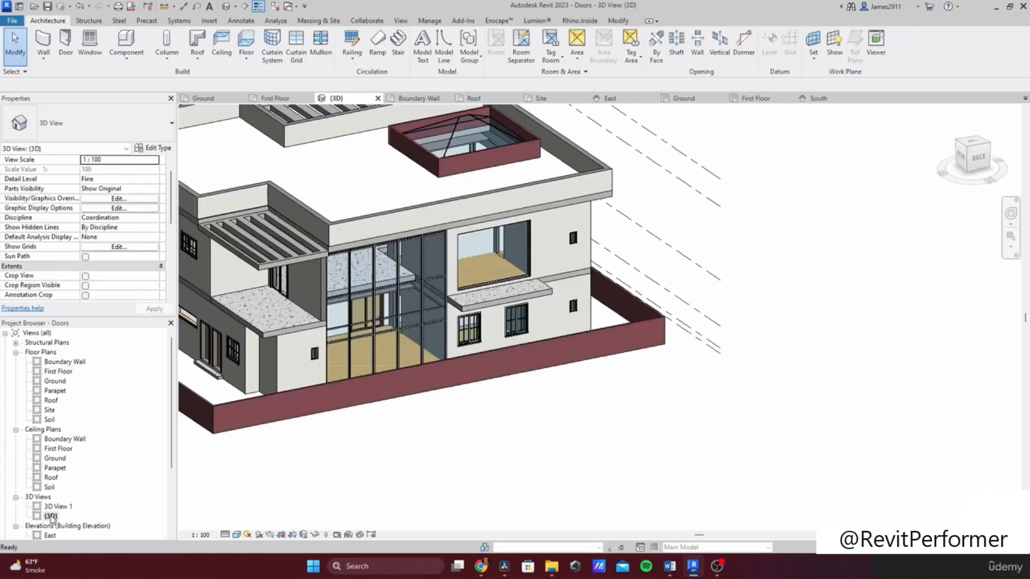
scroll(529, 269, "up", 2)
middle_click_drag(519, 293, 485, 332, "shift")
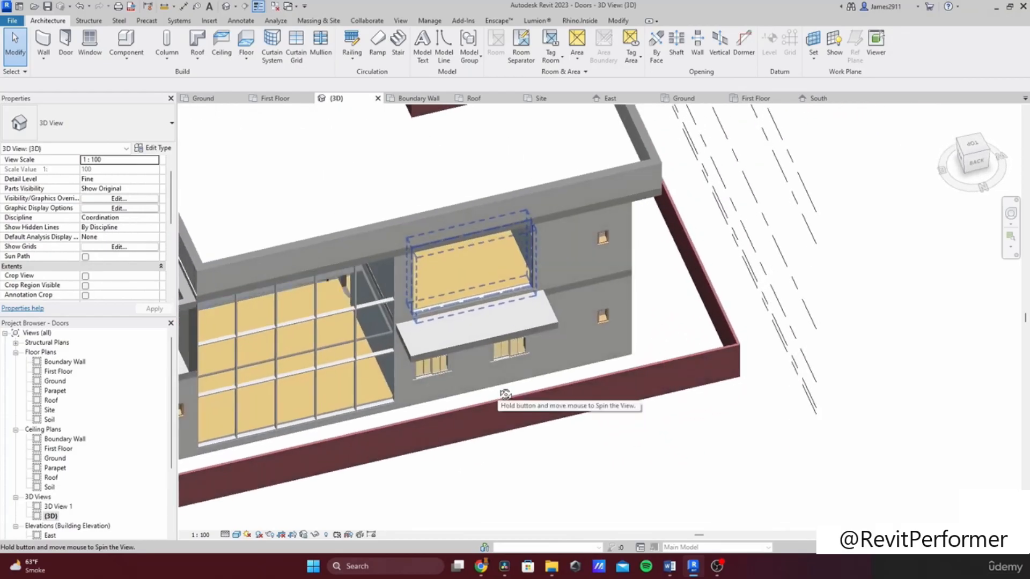
scroll(422, 337, "up", 3)
left_click(402, 364)
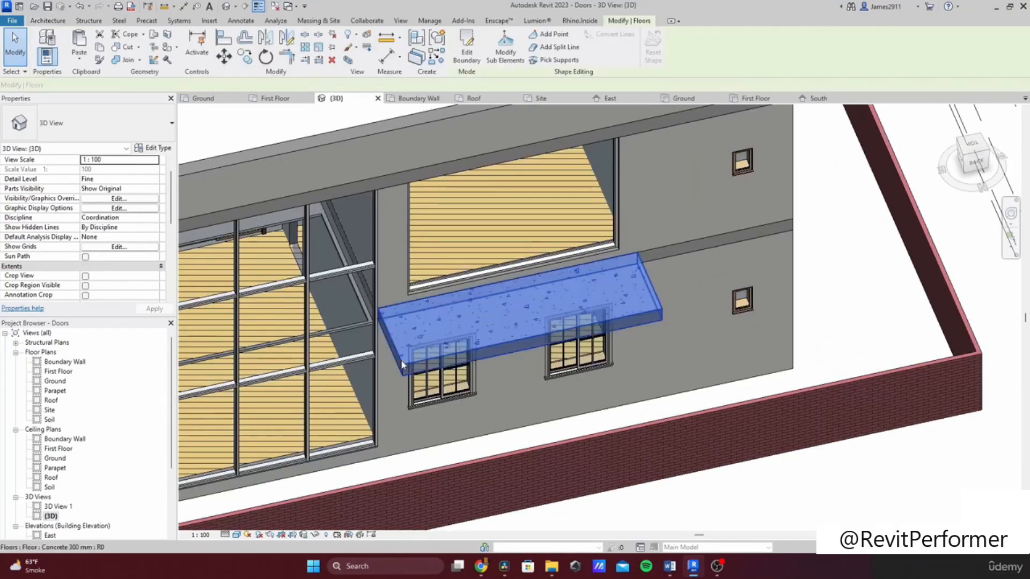
double_click(402, 365)
scroll(400, 344, "up", 4)
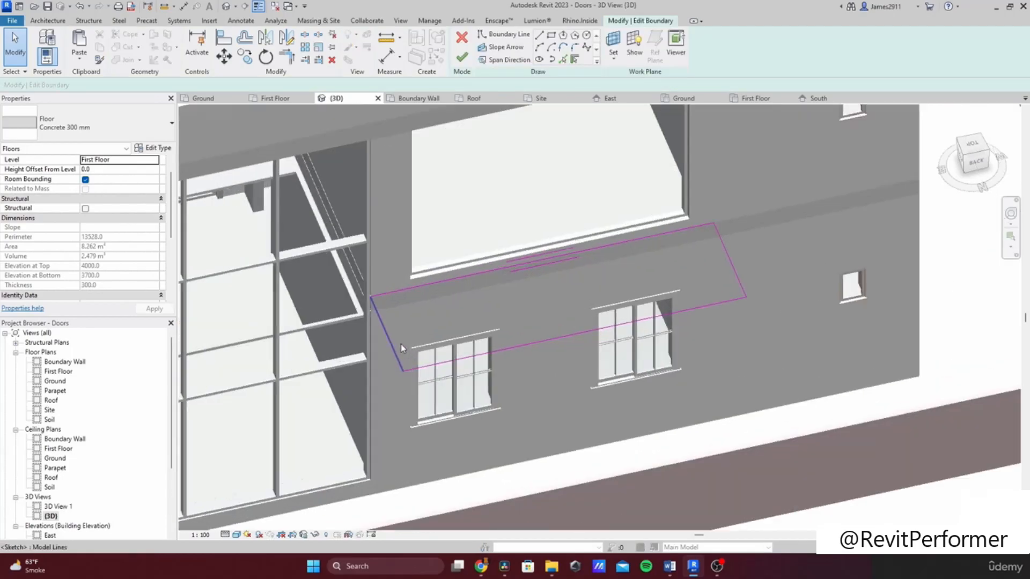
mouse_move(405, 328)
left_mouse_down()
mouse_move(437, 315)
mouse_move(427, 316)
left_mouse_up()
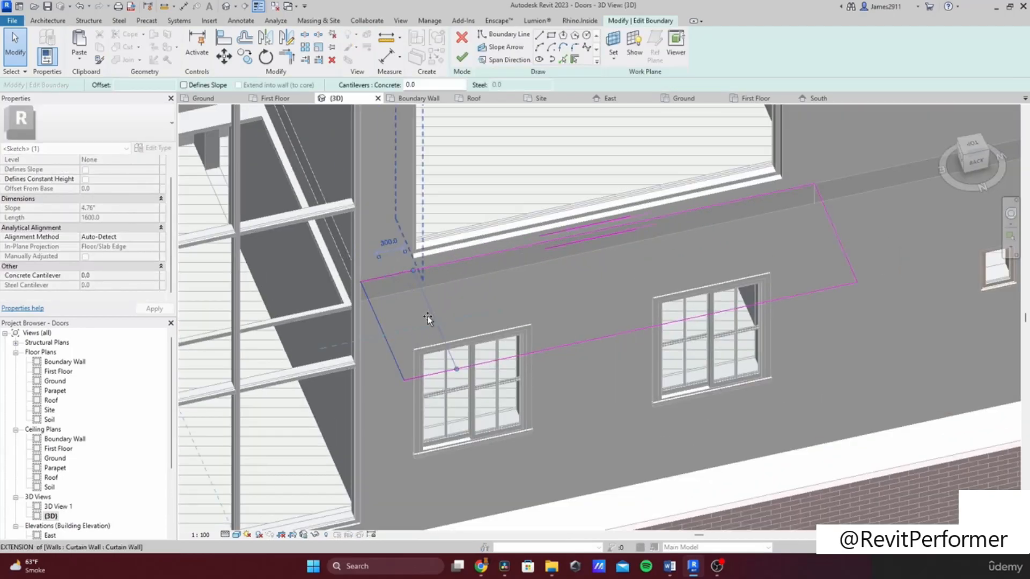
left_click_drag(825, 233, 802, 220)
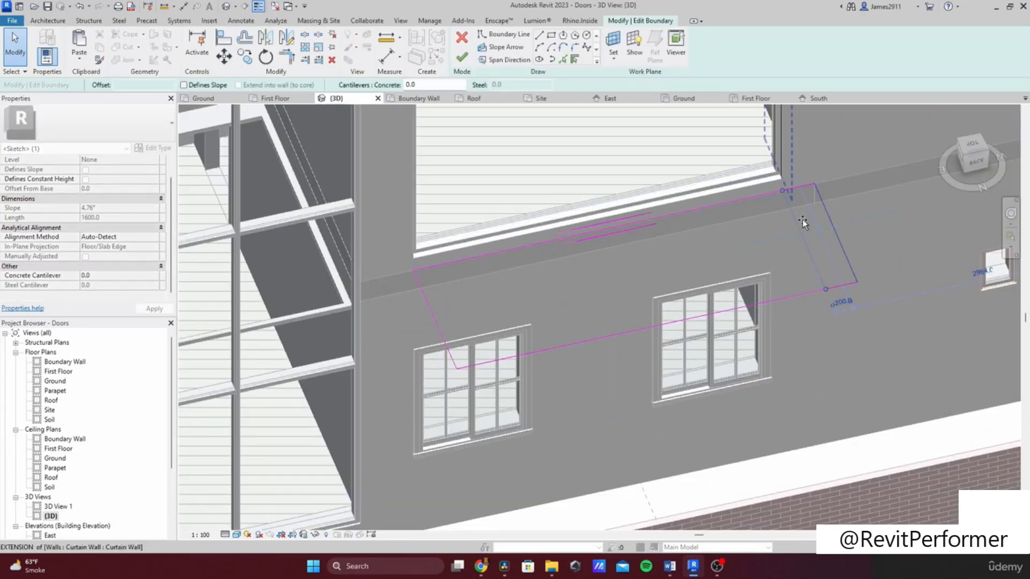
left_click(462, 60)
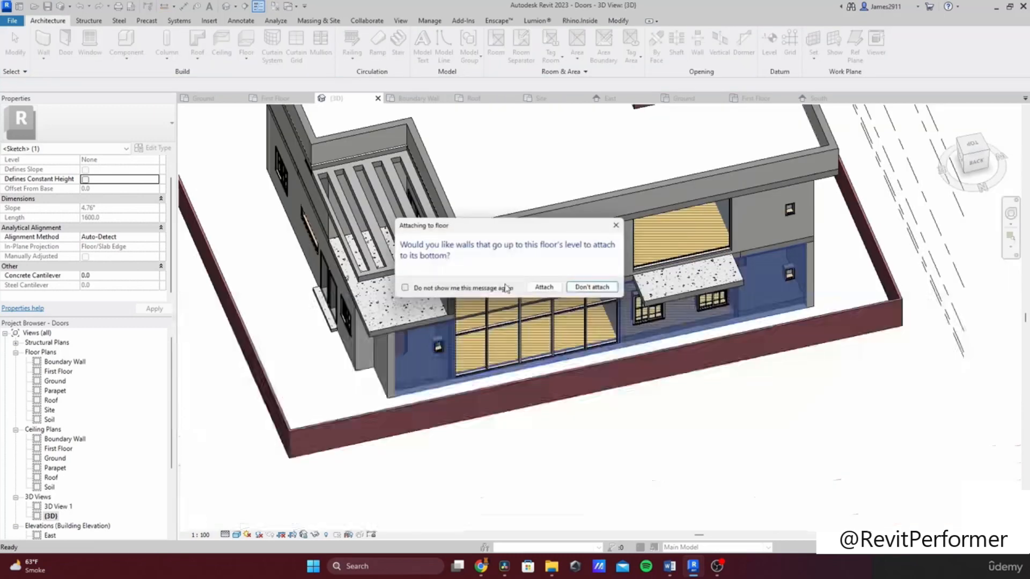
left_click(593, 285)
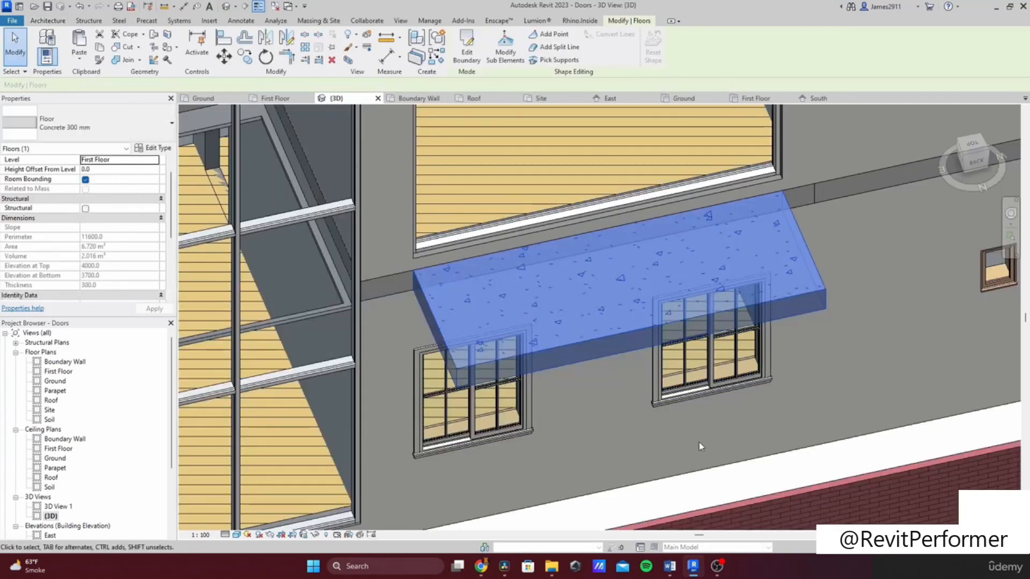
Step: Orbit around the house to review the new balcony slab
scroll(698, 437, "down", 5)
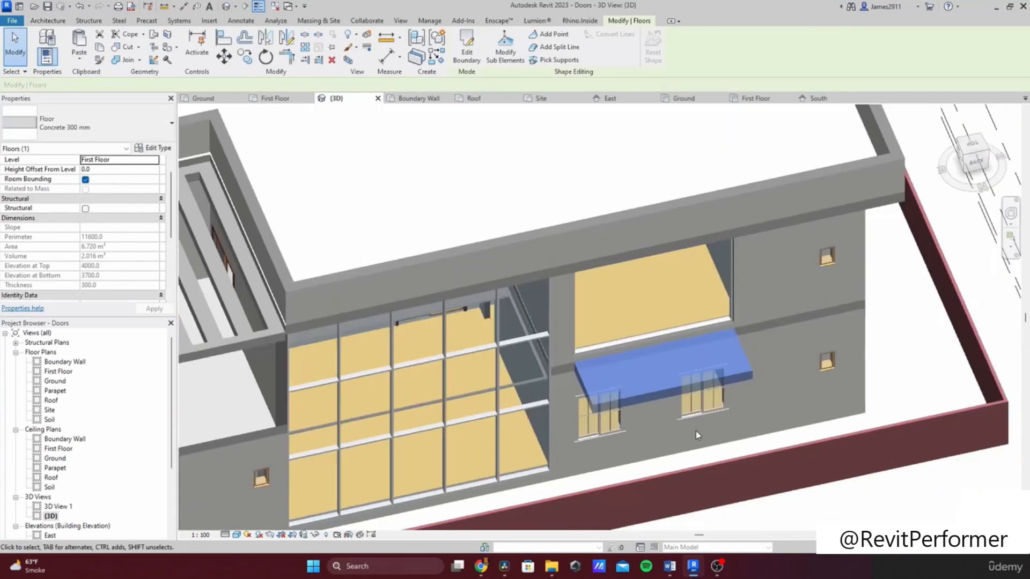
middle_click_drag(708, 461, 613, 317, "shift")
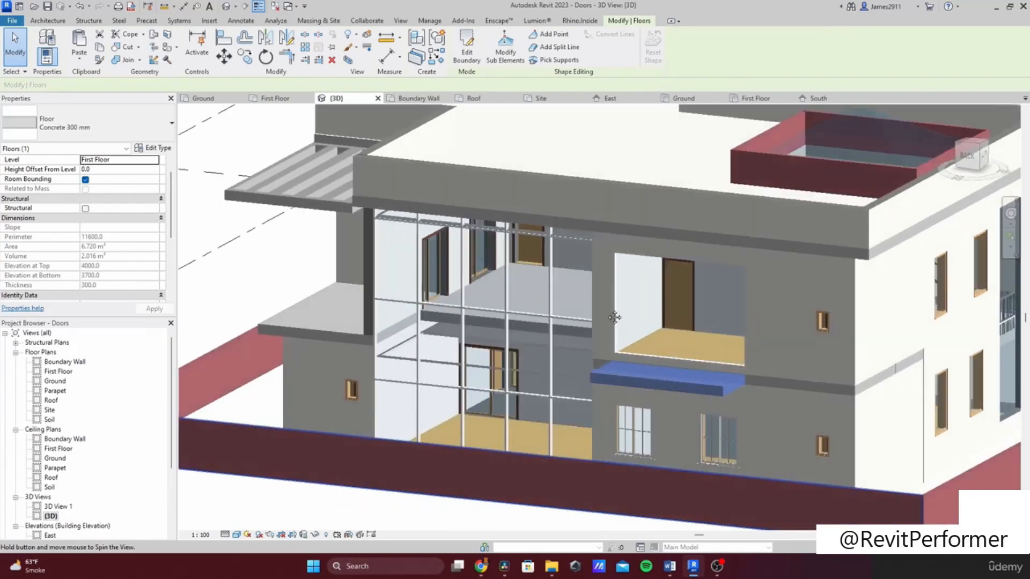
left_click(346, 499)
middle_click_drag(571, 408, 490, 448, "shift")
Step: On the First Floor plan, sketch a rectangular floor slab outside the south room's wall and edit its depth
left_click(62, 373)
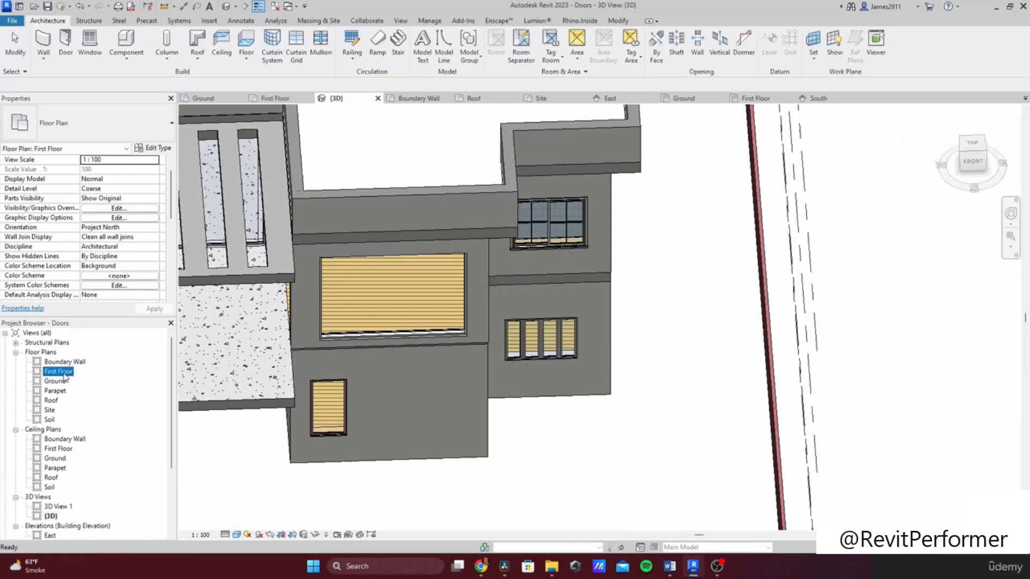
double_click(65, 375)
scroll(605, 391, "down", 3)
middle_click_drag(591, 368, 453, 212)
middle_click_drag(570, 403, 490, 219)
scroll(550, 392, "up", 2)
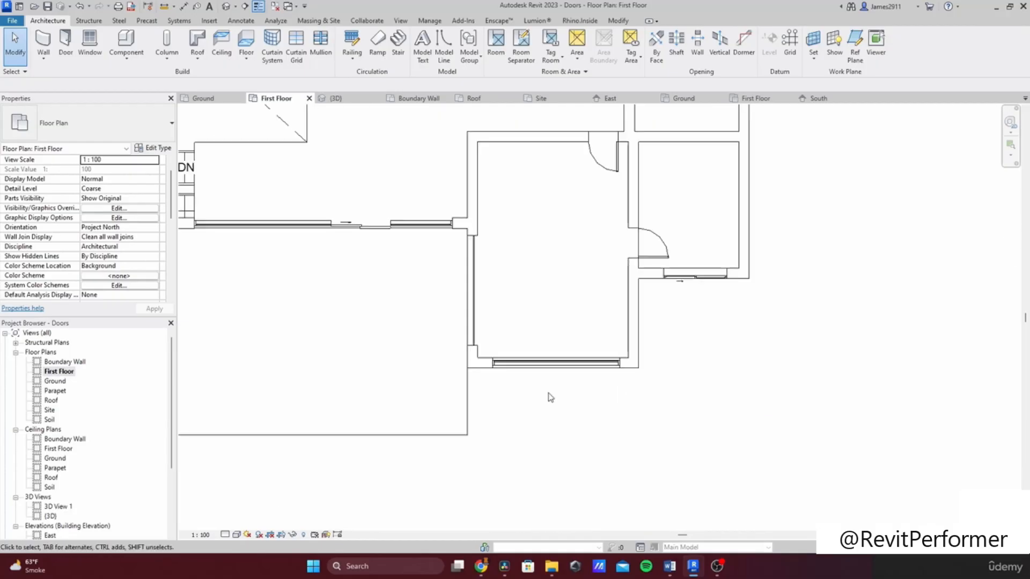
left_click(246, 40)
scroll(499, 397, "up", 2)
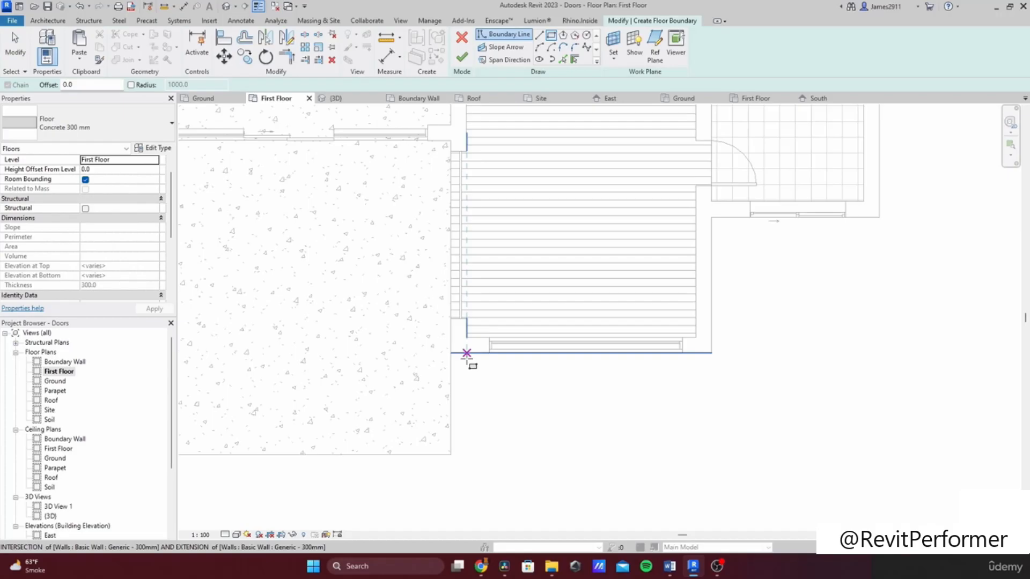
left_click(452, 353)
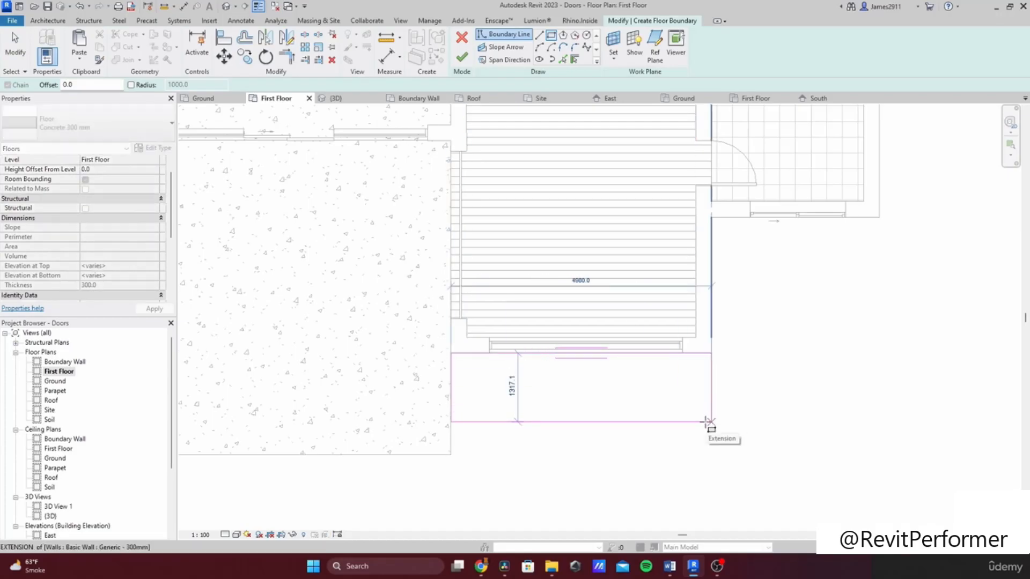
left_click(711, 422)
key("Escape")
left_click(451, 395)
left_click(609, 422)
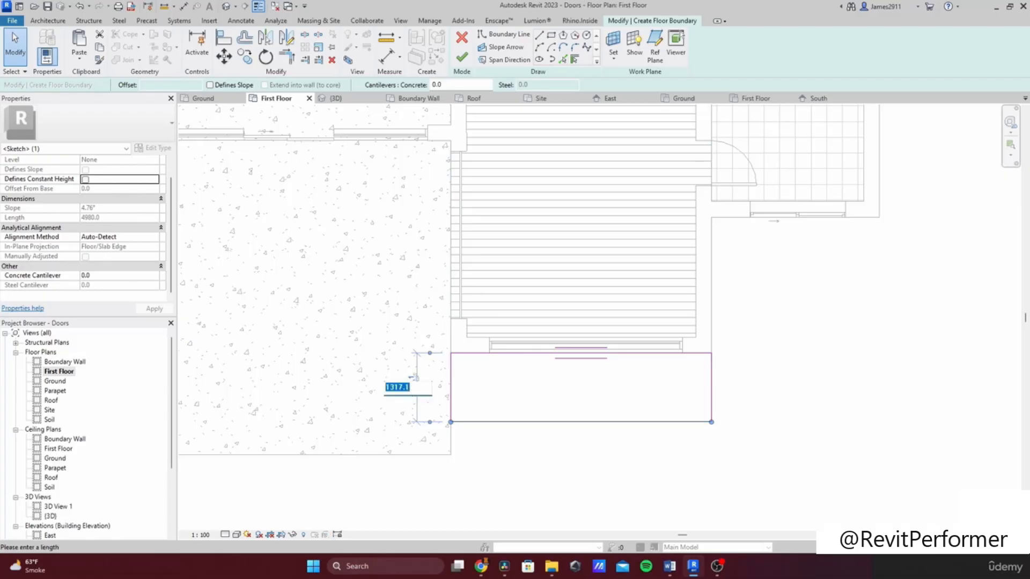
key("Return")
Step: Finish the south floor slab
left_click(773, 408)
scroll(776, 410, "down", 1)
middle_click_drag(784, 378, 602, 448)
scroll(603, 445, "down", 1)
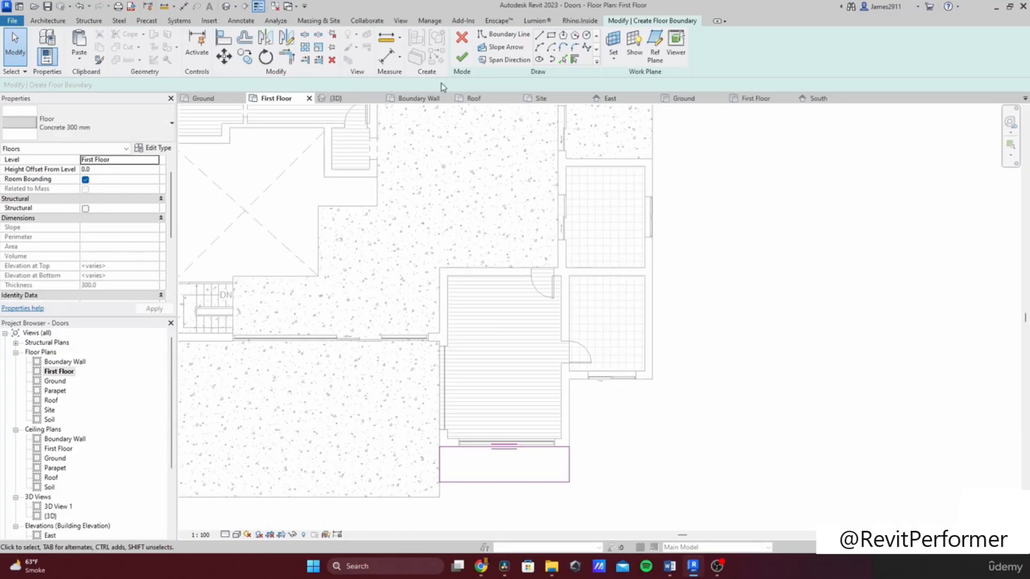
left_click(461, 57)
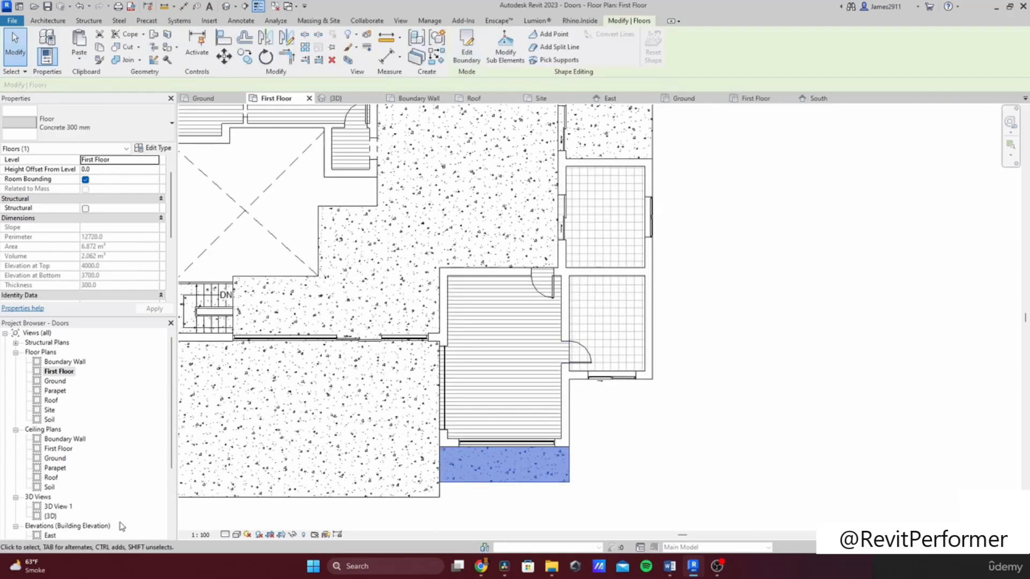
Step: In the 3D view, pull the south slab's side edges inward to the window width and finish the edit
double_click(47, 516)
middle_click_drag(540, 390, 751, 429, "shift")
scroll(497, 395, "down", 2)
scroll(497, 416, "down", 1)
mouse_move(499, 418)
middle_mouse_down("shift")
mouse_move(546, 332)
mouse_move(543, 384)
mouse_move(497, 432)
middle_mouse_up("shift")
middle_click_drag(481, 382, 475, 456, "shift")
middle_click_drag(475, 445, 603, 422)
scroll(581, 433, "up", 2)
left_click(579, 434)
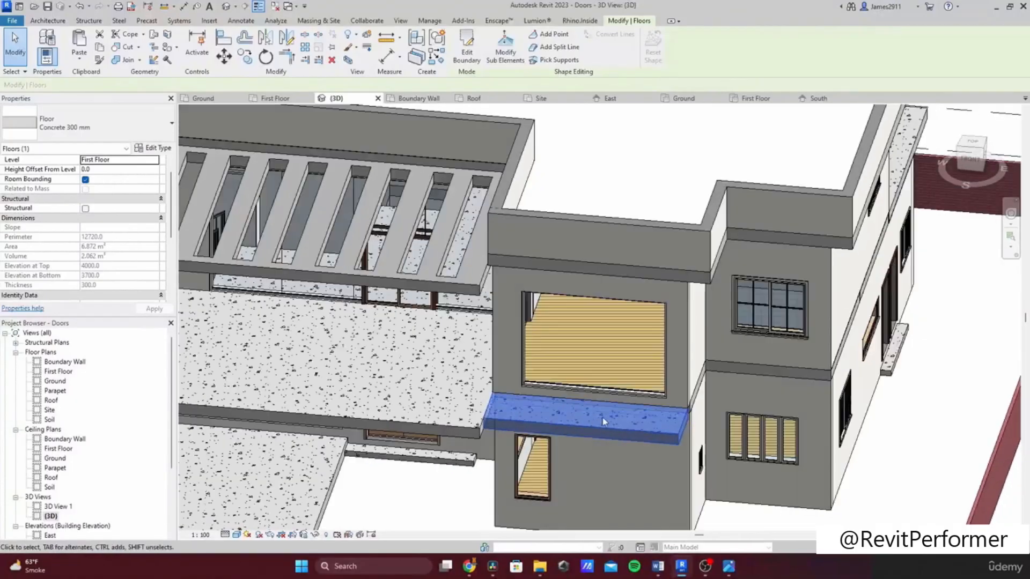
double_click(567, 427)
scroll(514, 415, "up", 3)
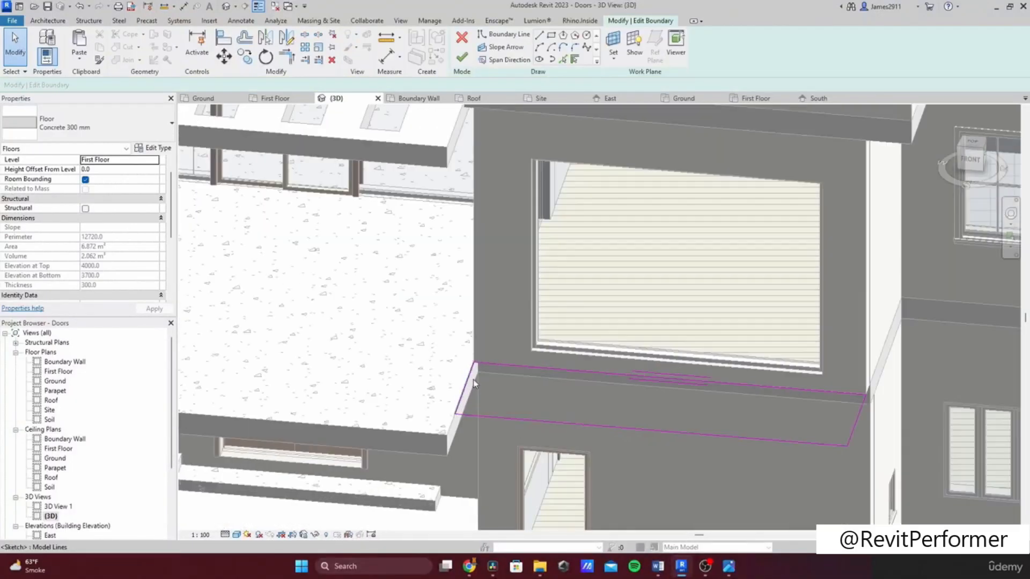
left_click_drag(496, 379, 553, 383)
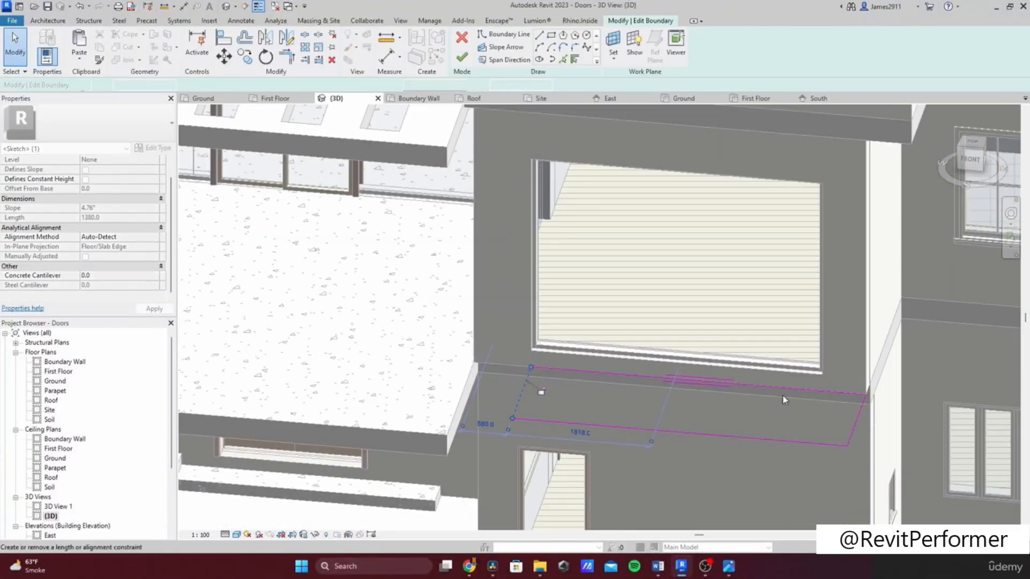
left_click_drag(854, 423, 814, 413)
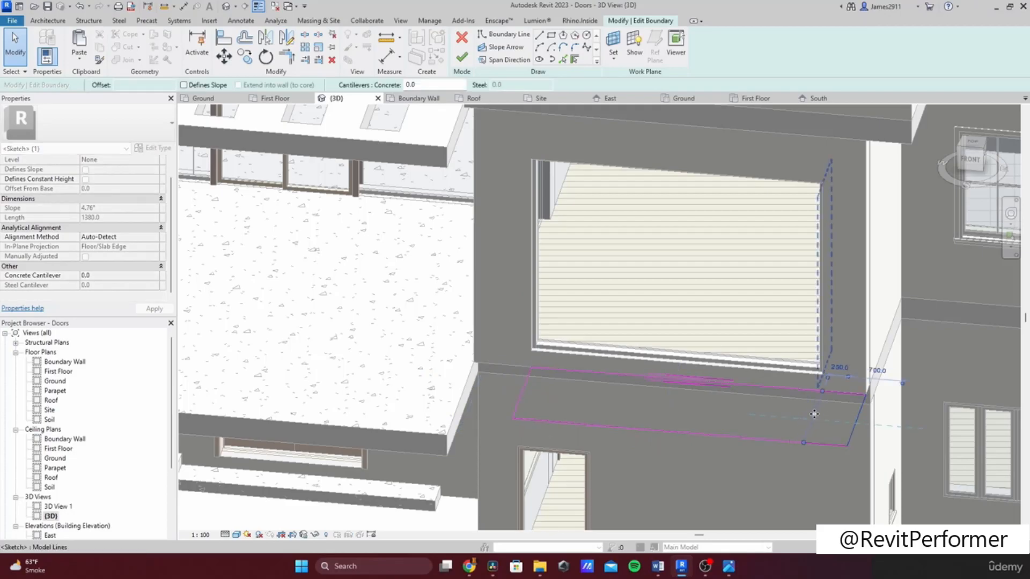
left_click(462, 64)
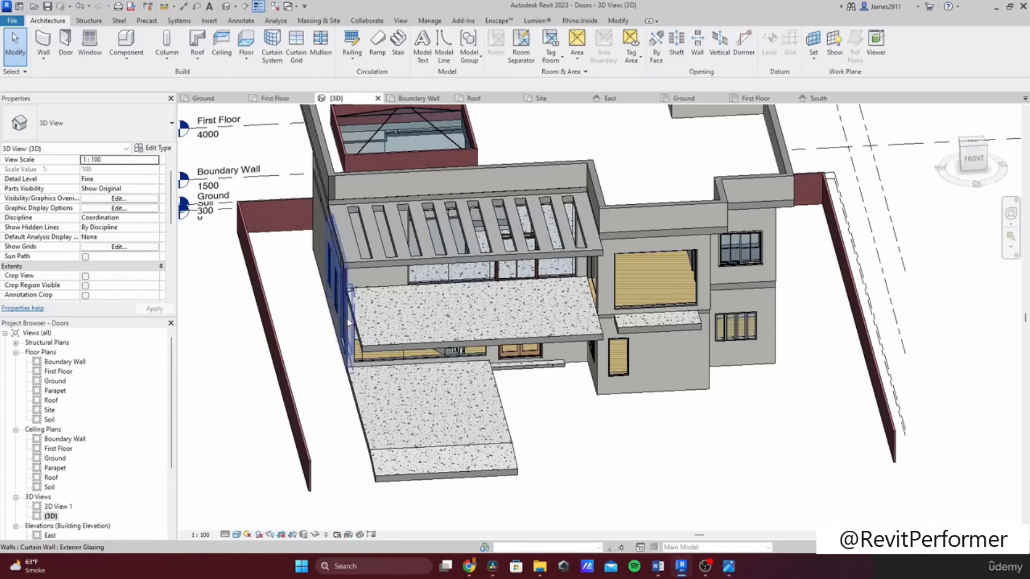
scroll(352, 316, "down", 2)
middle_click_drag(453, 378, 443, 345, "shift")
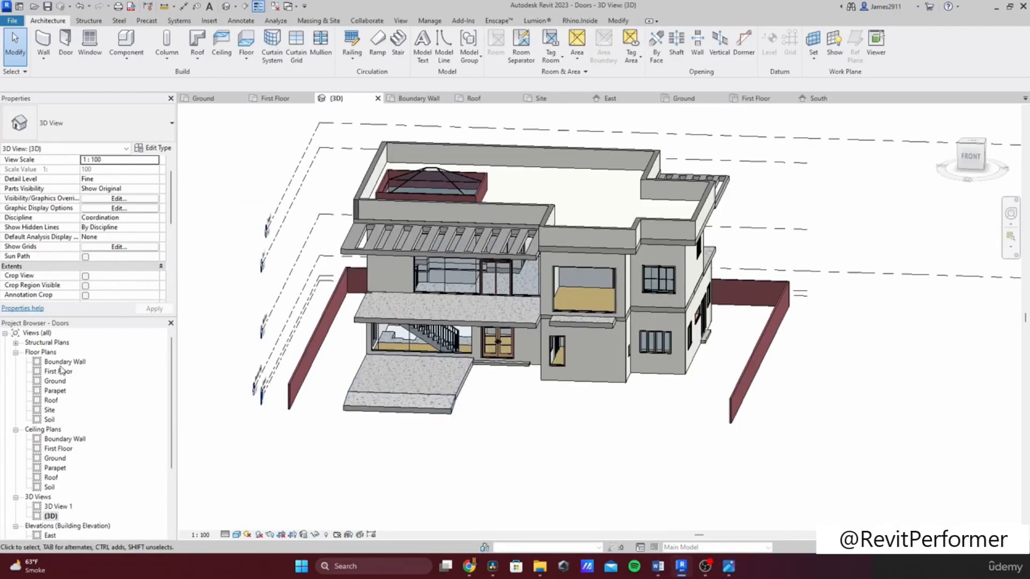
Step: On the Ground plan, sketch a rectangular Generic 150mm floor boundary west of the entrance slab
double_click(54, 384)
scroll(426, 391, "down", 3)
middle_click_drag(426, 392, 466, 238)
scroll(363, 257, "up", 3)
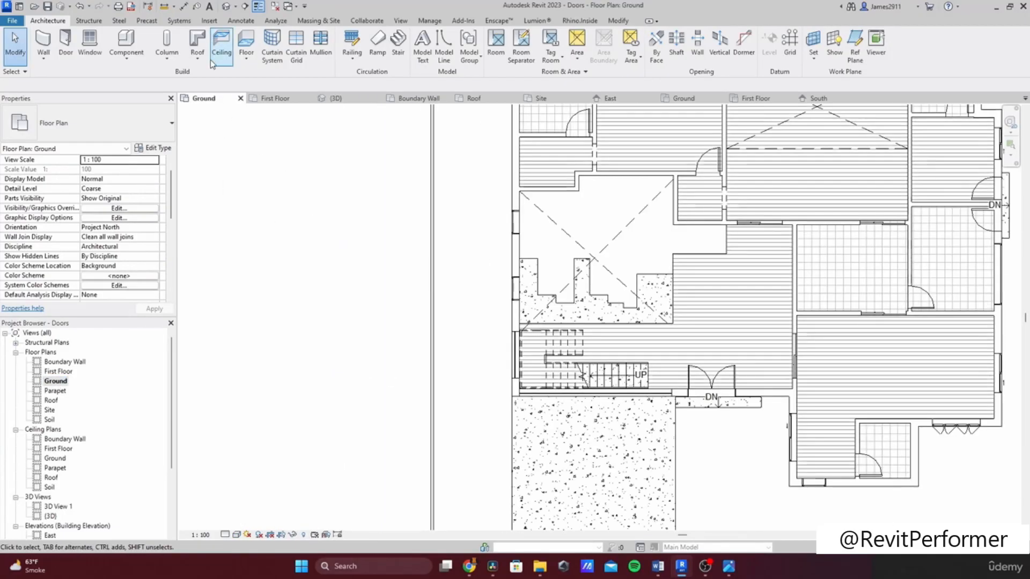
left_click(245, 44)
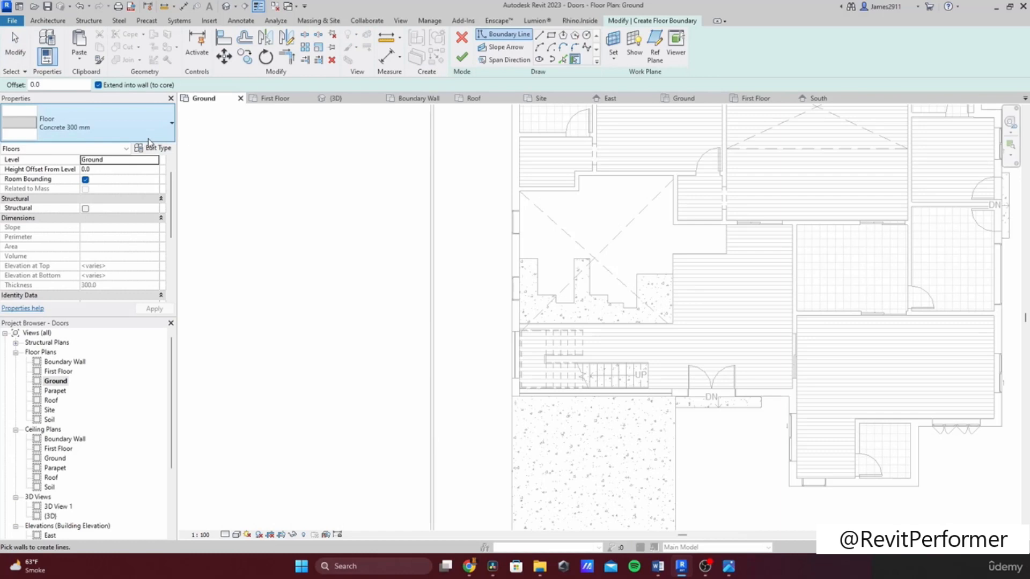
left_click(153, 130)
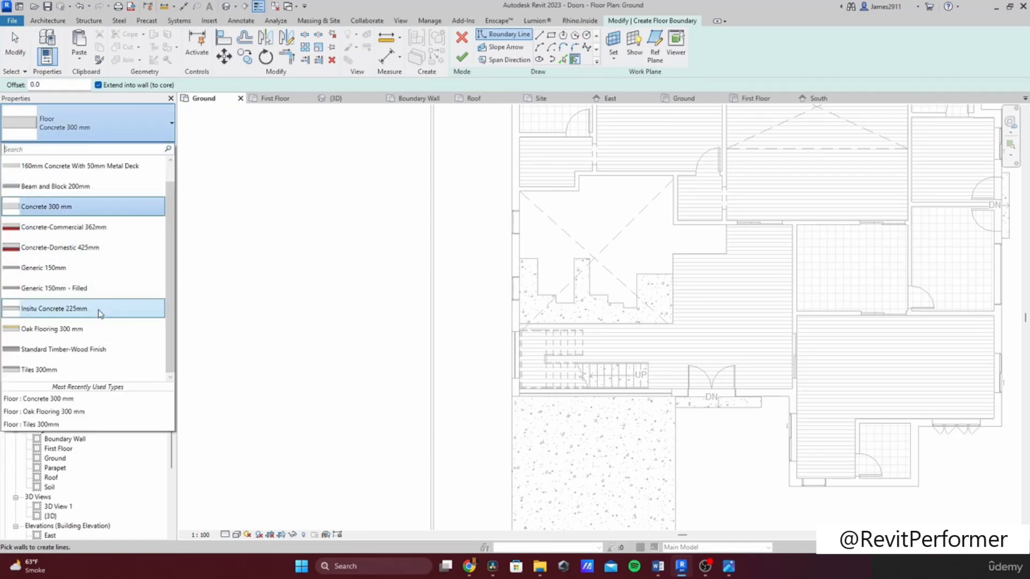
scroll(99, 314, "up", 1)
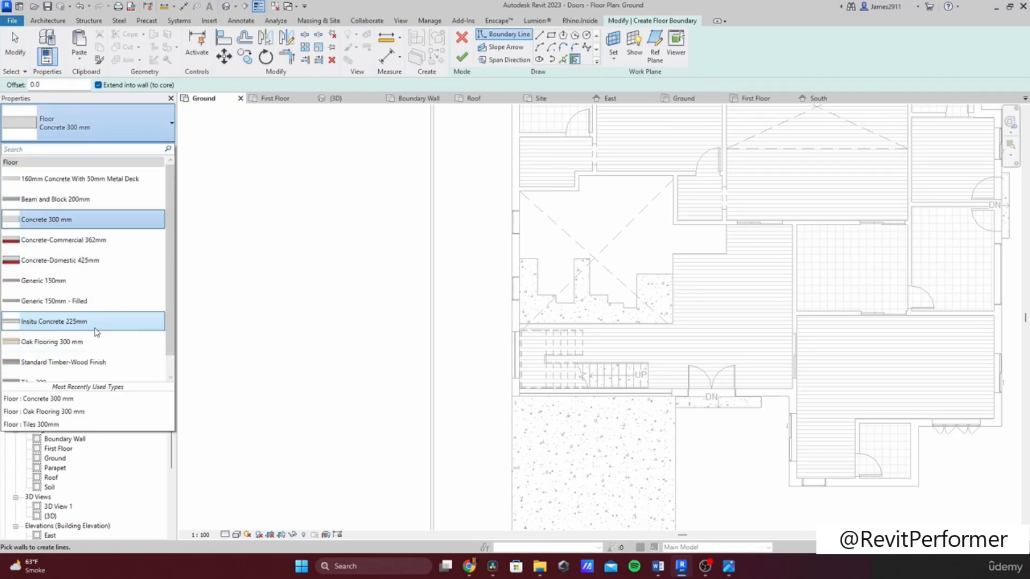
left_click(88, 280)
middle_click_drag(612, 445, 444, 260)
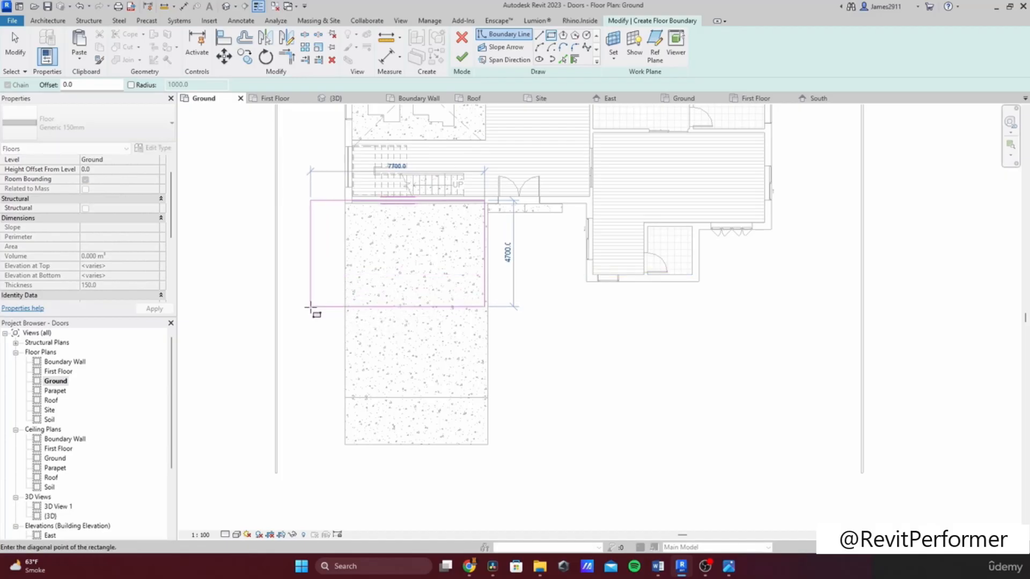
left_click(311, 307)
key("Escape")
key("Escape")
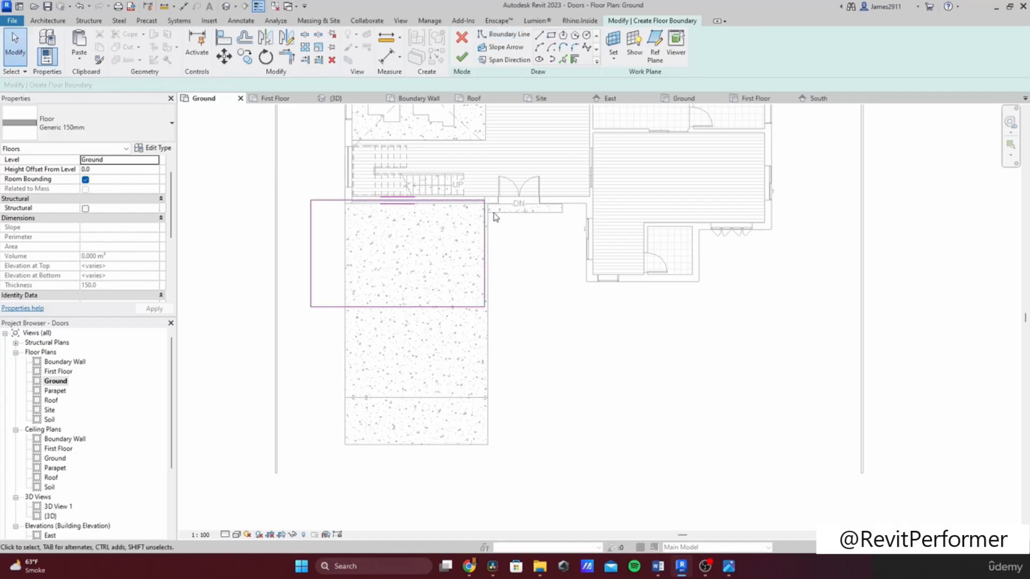
Step: Select the rectangle's boundary lines and finish the floor sketch
left_click_drag(302, 372, 499, 196)
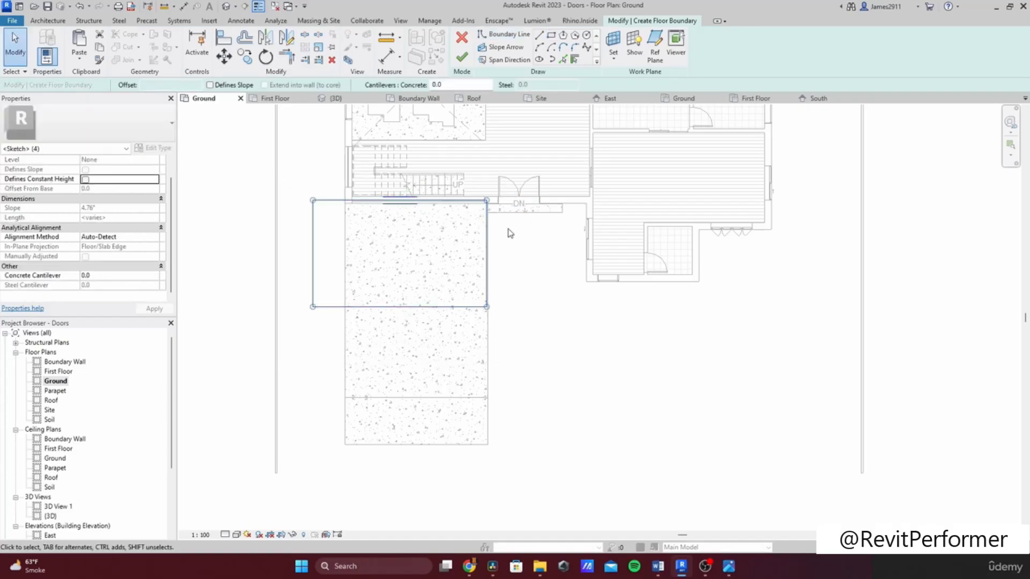
scroll(492, 228, "up", 6)
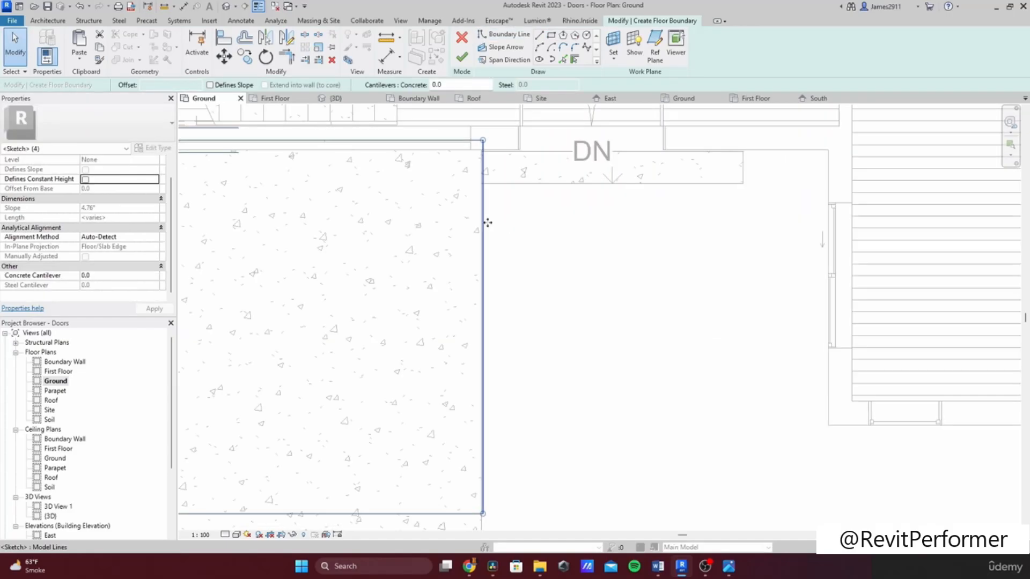
scroll(478, 236, "down", 5)
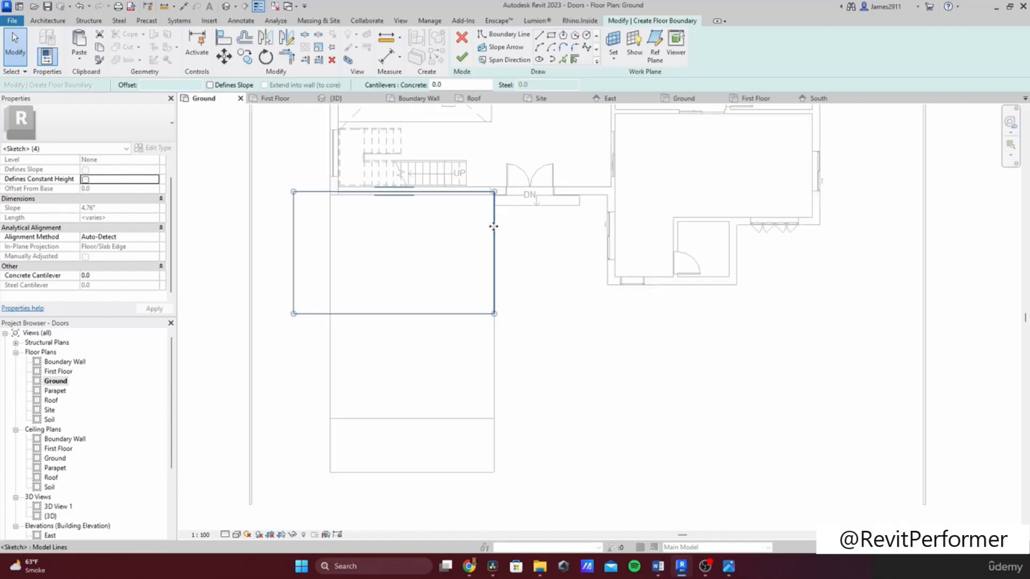
left_click(462, 57)
left_click(276, 268)
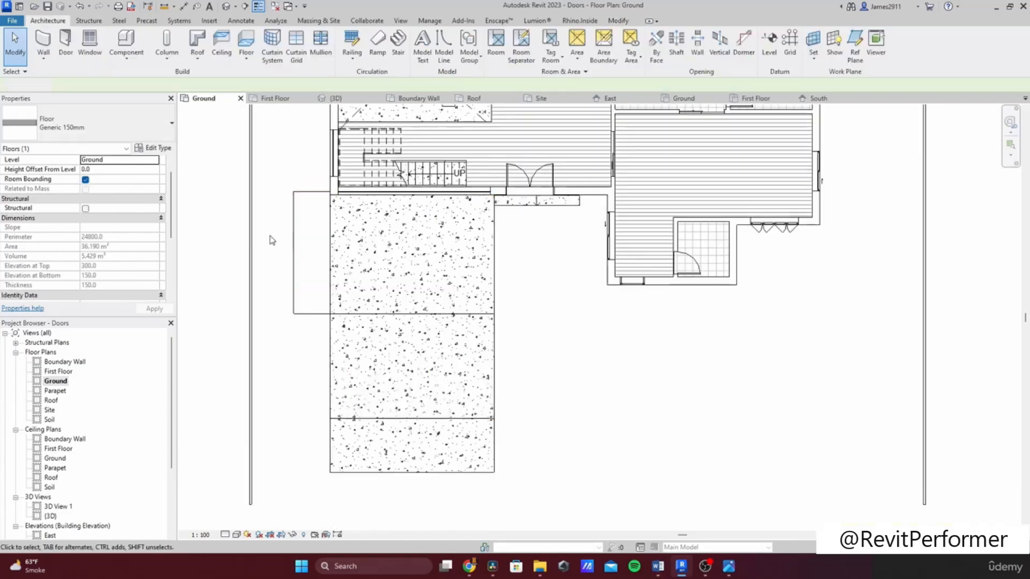
Step: Select the new floor and change its level to First Floor
left_click(288, 243)
left_click(159, 166)
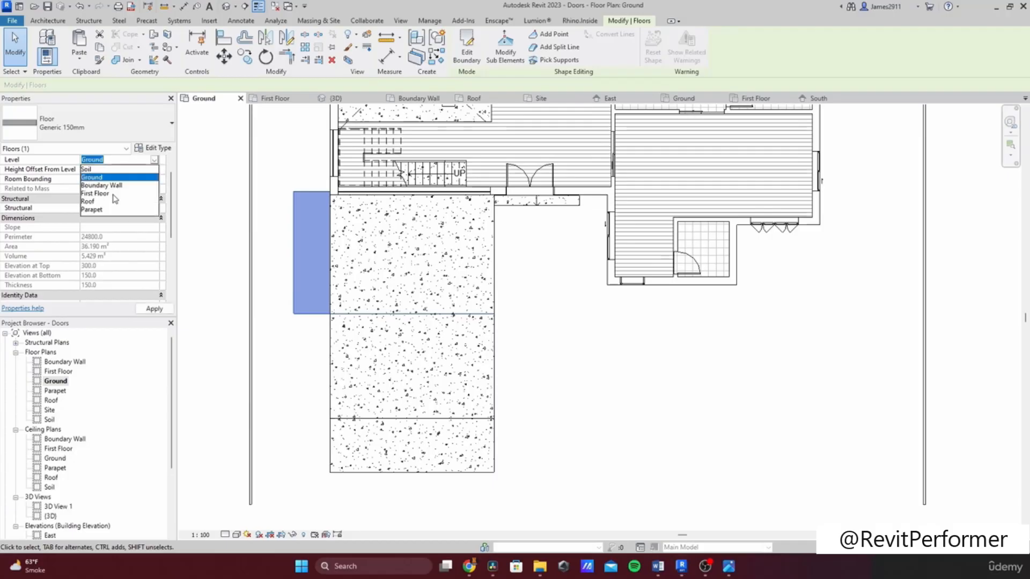
left_click(102, 176)
left_click(554, 317)
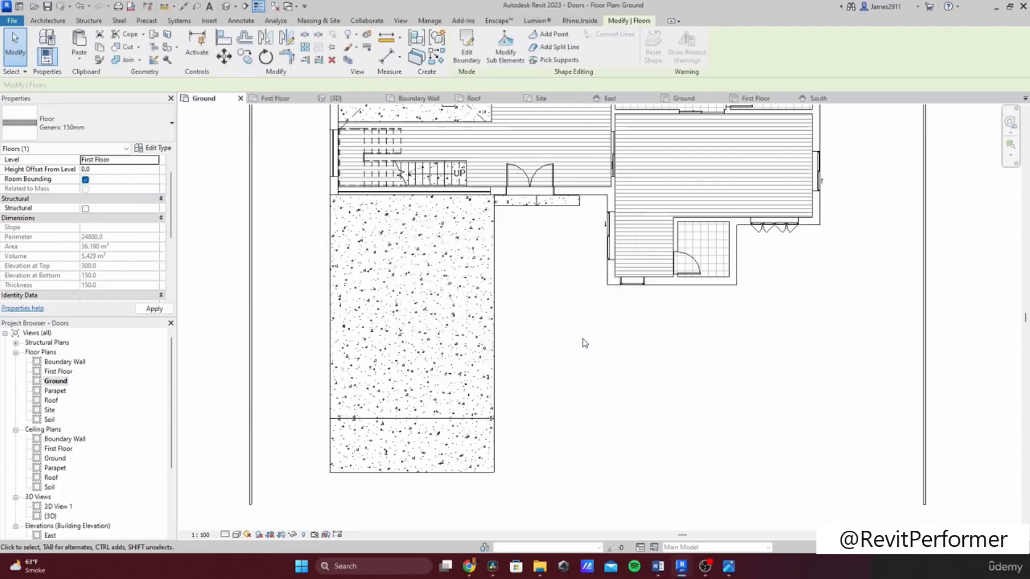
left_click(584, 343)
Step: In the 3D view, select the new slab and nudge it downward
scroll(49, 489, "down", 1)
double_click(49, 487)
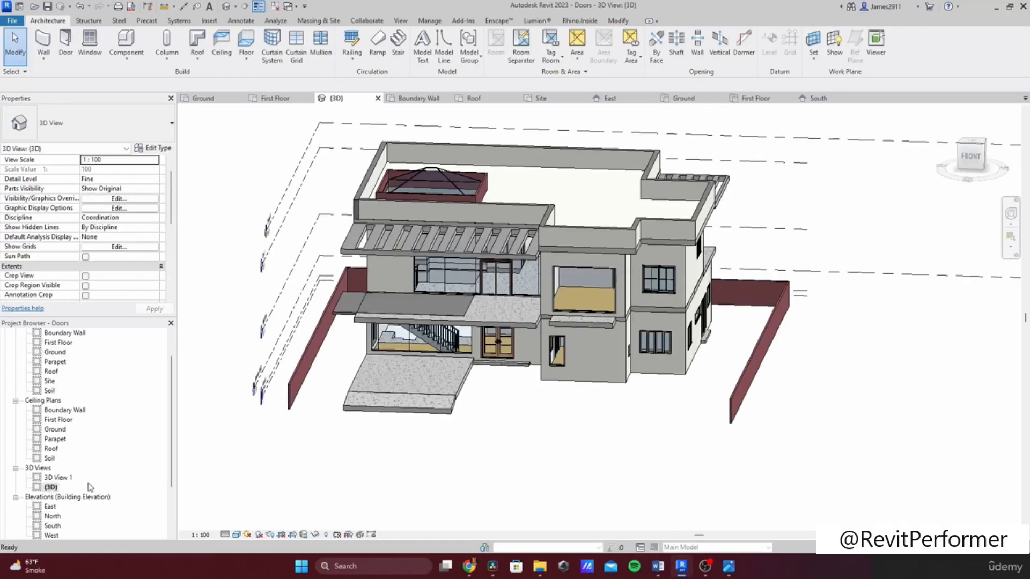
scroll(435, 294, "up", 3)
middle_click_drag(376, 351, 400, 166, "shift")
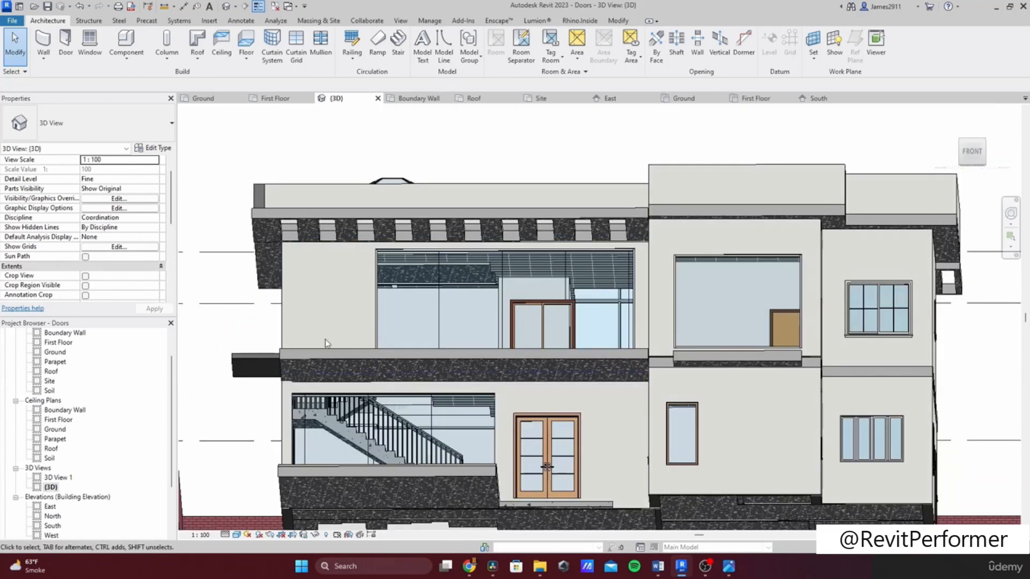
middle_click_drag(325, 341, 444, 241)
scroll(361, 276, "up", 3)
middle_click_drag(360, 276, 348, 315, "shift")
left_click(377, 255)
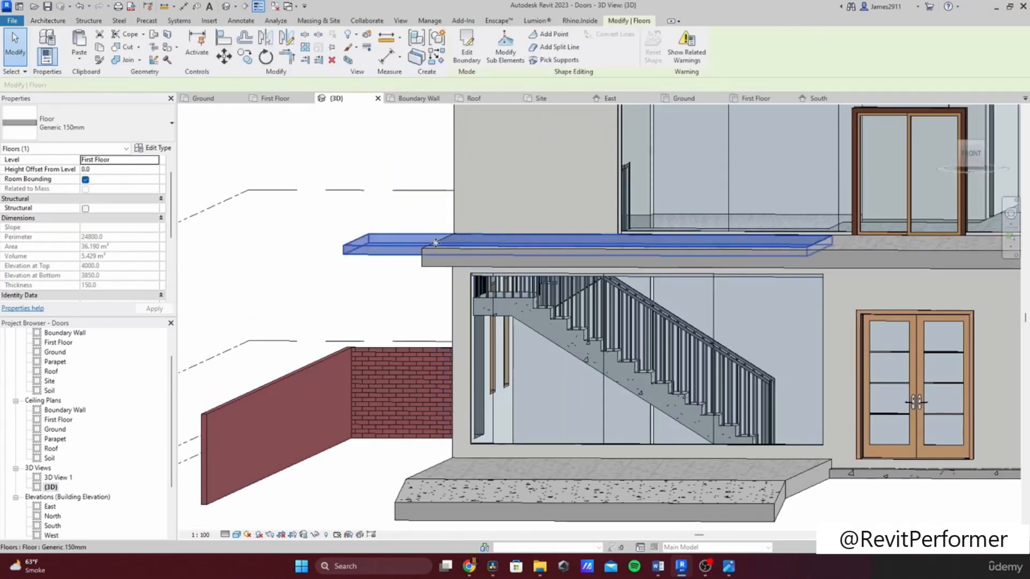
scroll(497, 244, "up", 2)
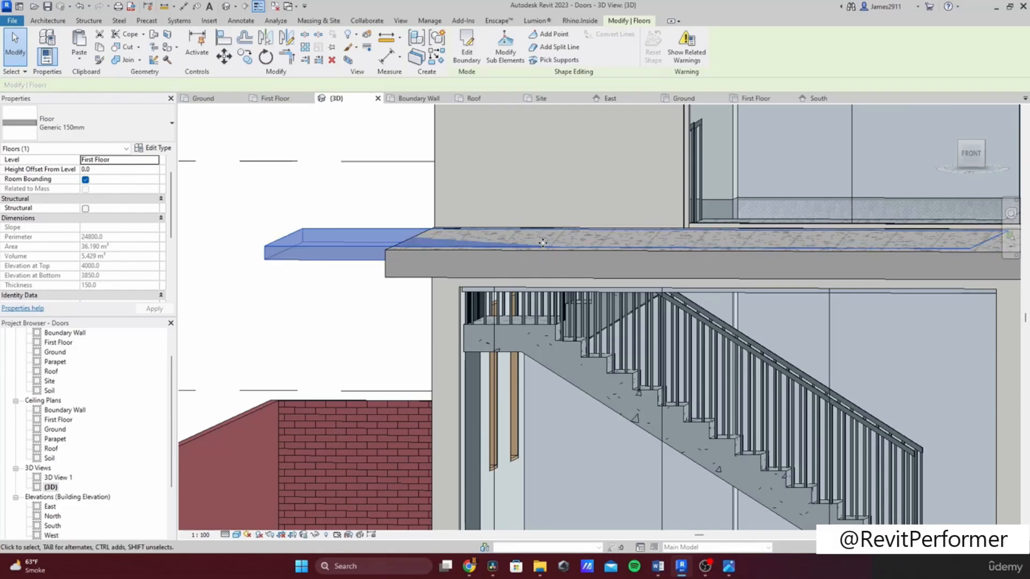
key("Down")
key("Down")
key("Down")
key("Down")
key("Down")
key("Down")
key("Down")
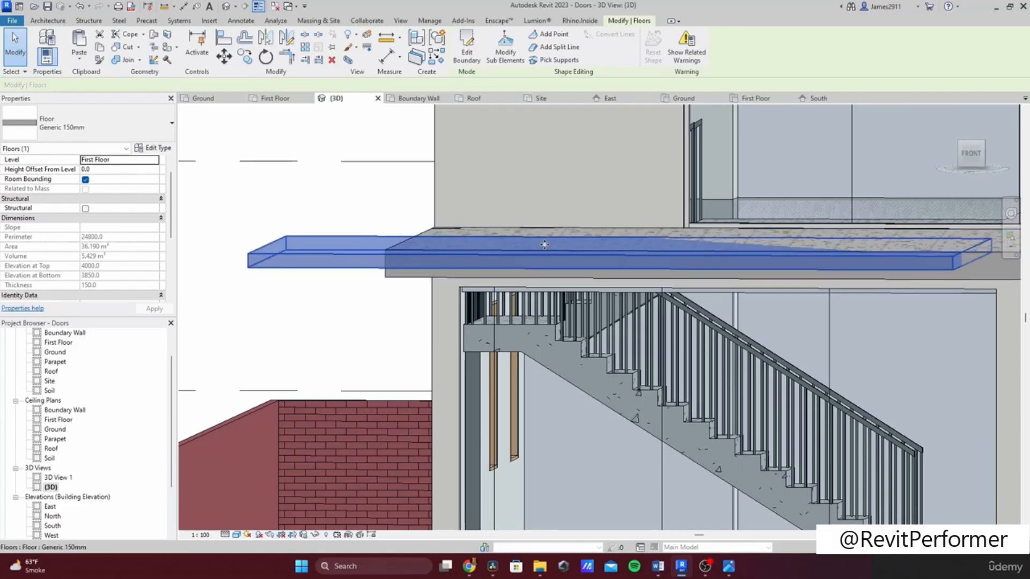
scroll(579, 234, "down", 2)
scroll(603, 230, "up", 2)
key("Escape")
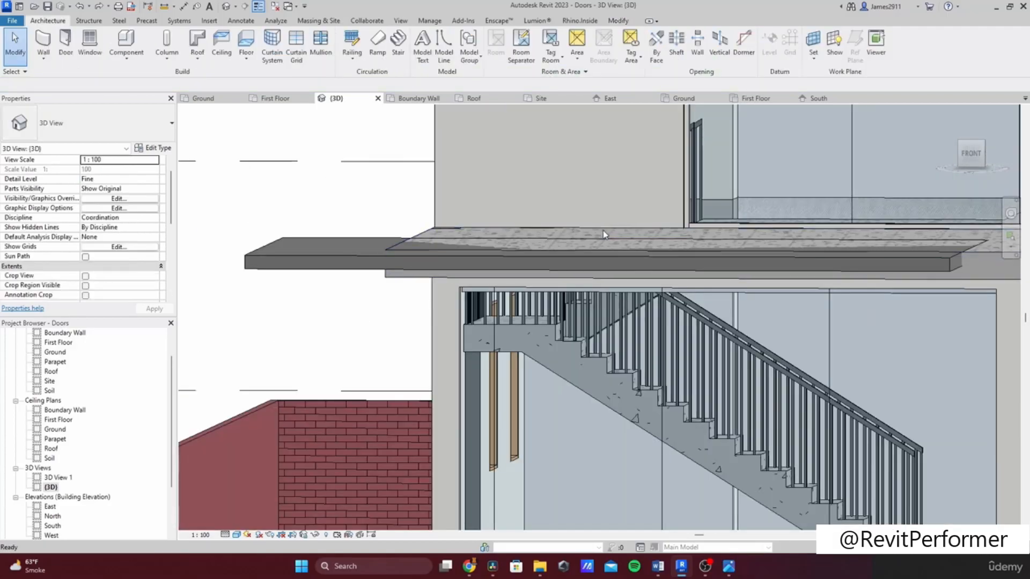
Step: Undo the slab nudges
key("ctrl+z")
key("ctrl+z")
key("ctrl+z")
key("ctrl+z")
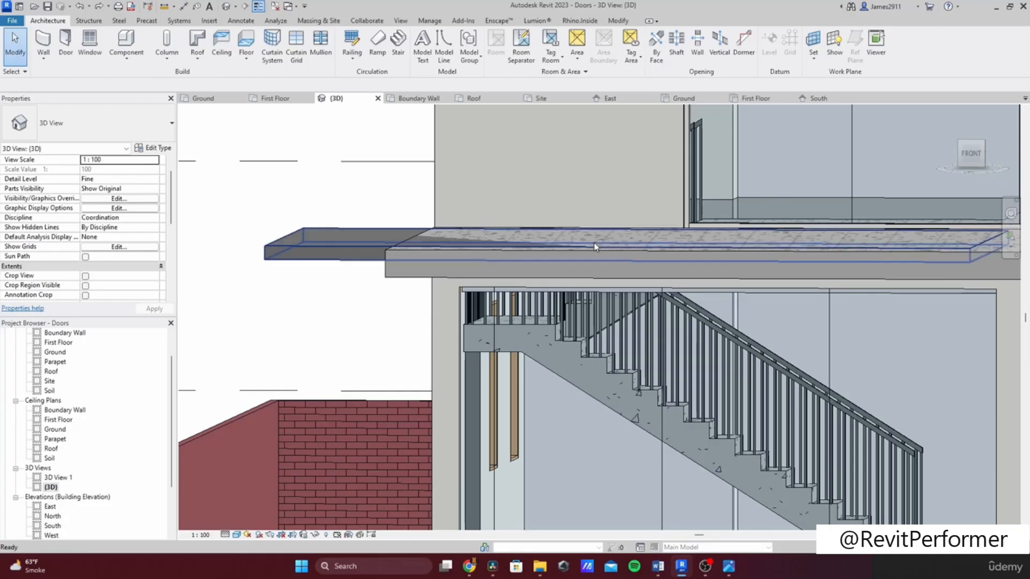
key("ctrl+z")
key("ctrl+z")
key("ctrl+z")
key("ctrl+z")
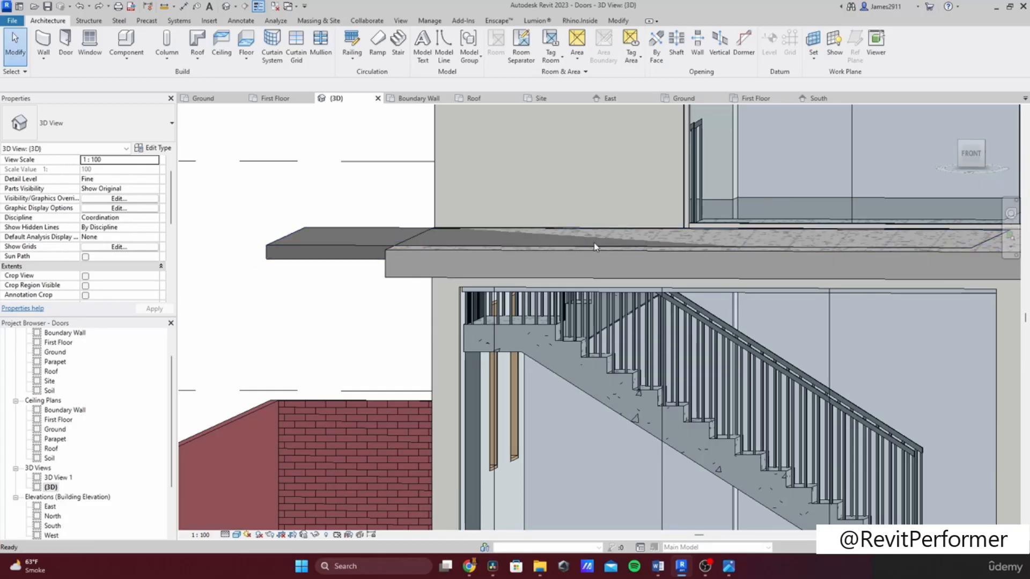
key("ctrl+z")
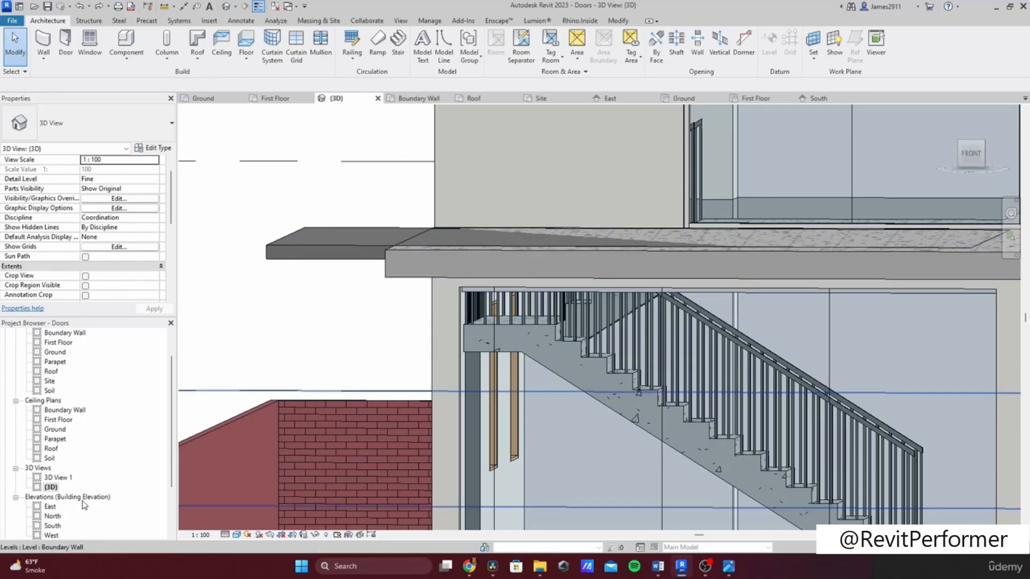
Step: Select the new slab and, in the South elevation, move it down 150 mm to the adjacent floor's underside
scroll(84, 504, "down", 1)
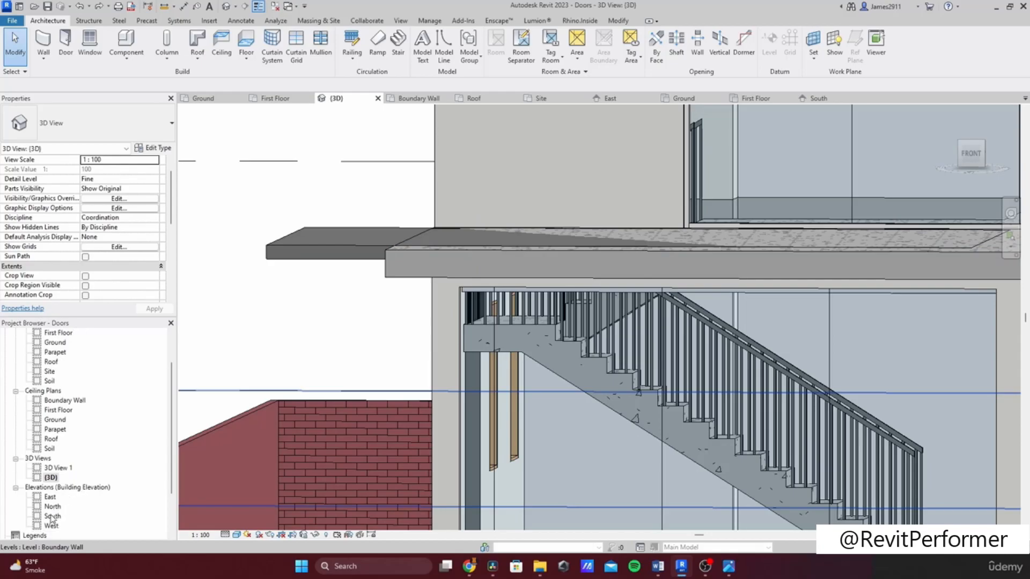
double_click(50, 498)
scroll(345, 427, "down", 5)
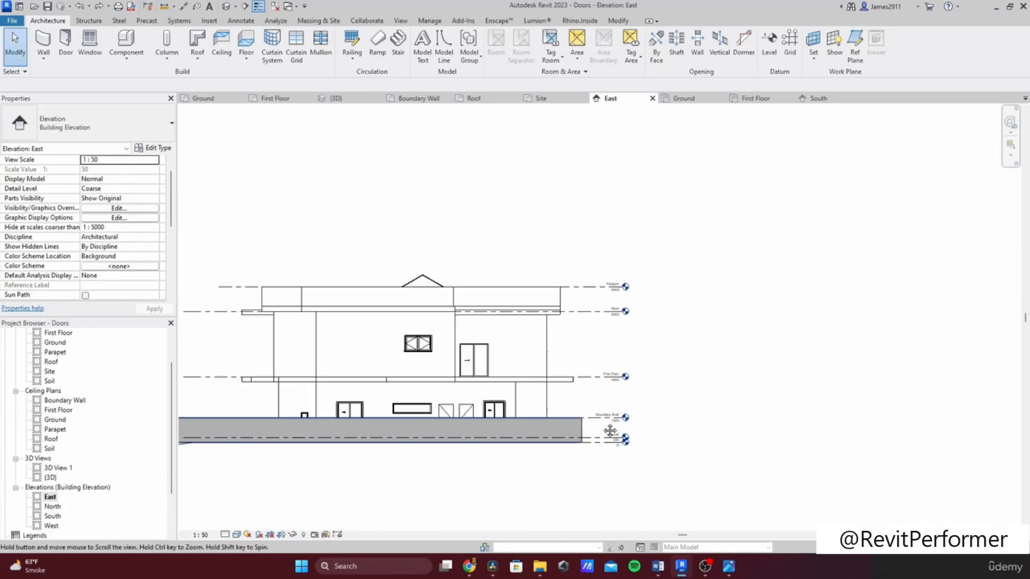
scroll(345, 426, "up", 2)
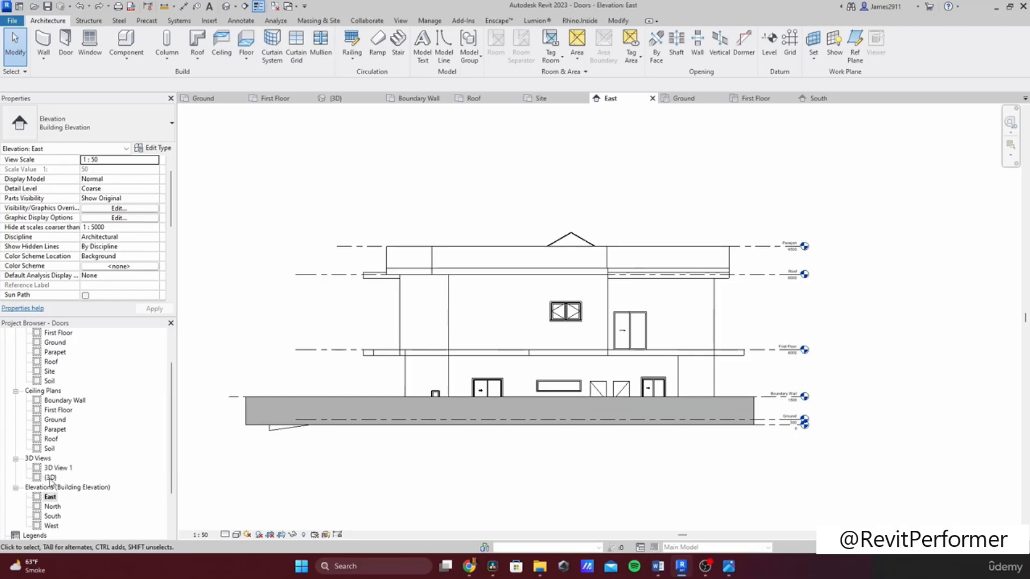
double_click(50, 478)
left_click(327, 239)
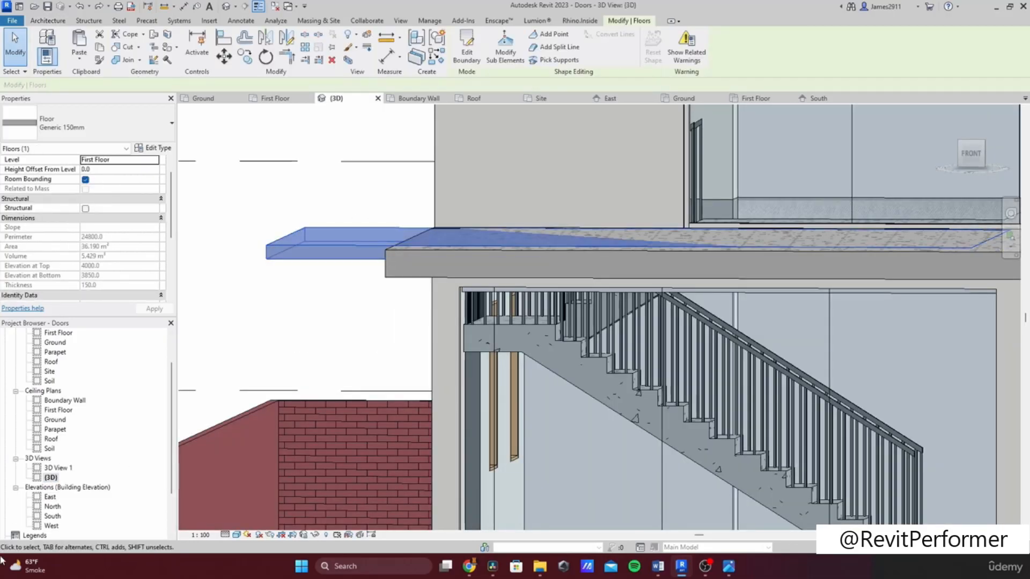
double_click(52, 508)
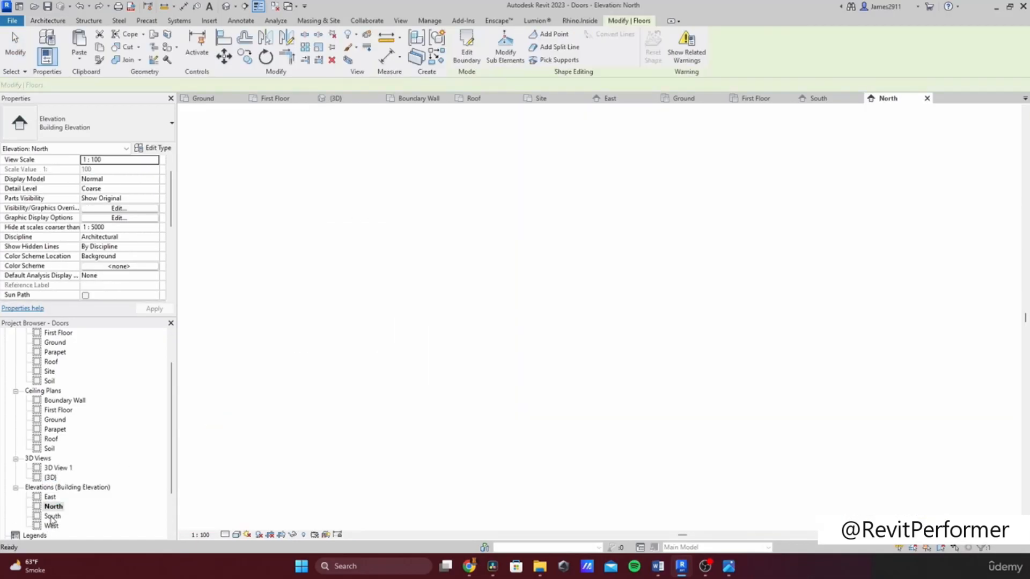
double_click(53, 517)
key("m")
key("v")
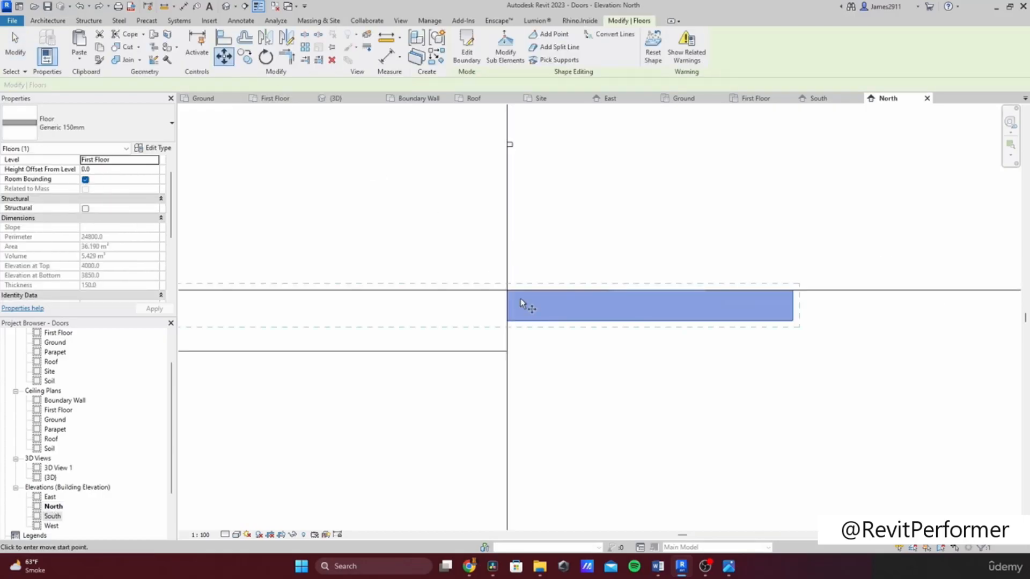
left_click(507, 322)
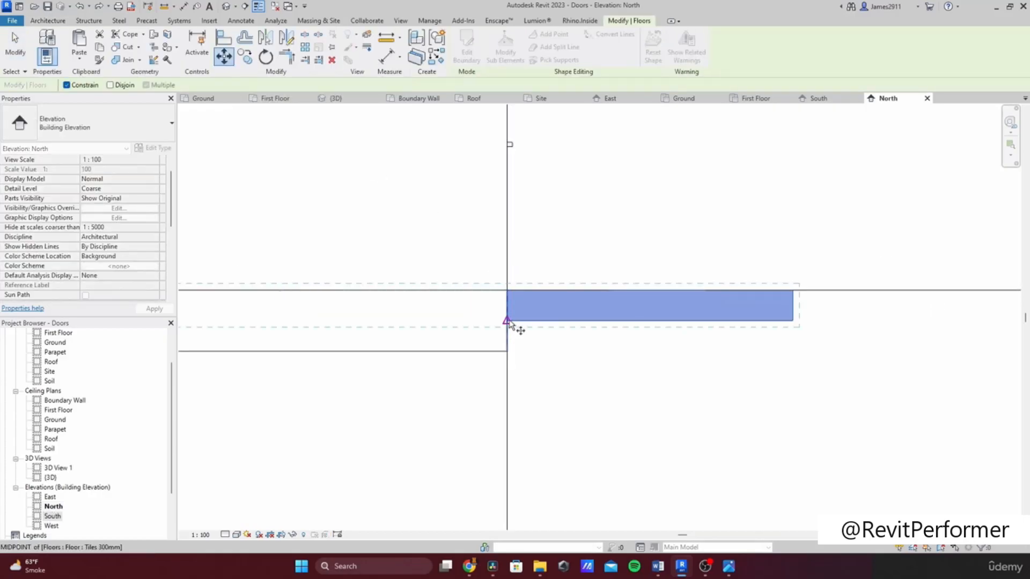
left_click(507, 352)
key("Escape")
Step: Open the First Floor plan, edit the new slab's boundary sketch, and finish the edit
scroll(80, 386, "up", 2)
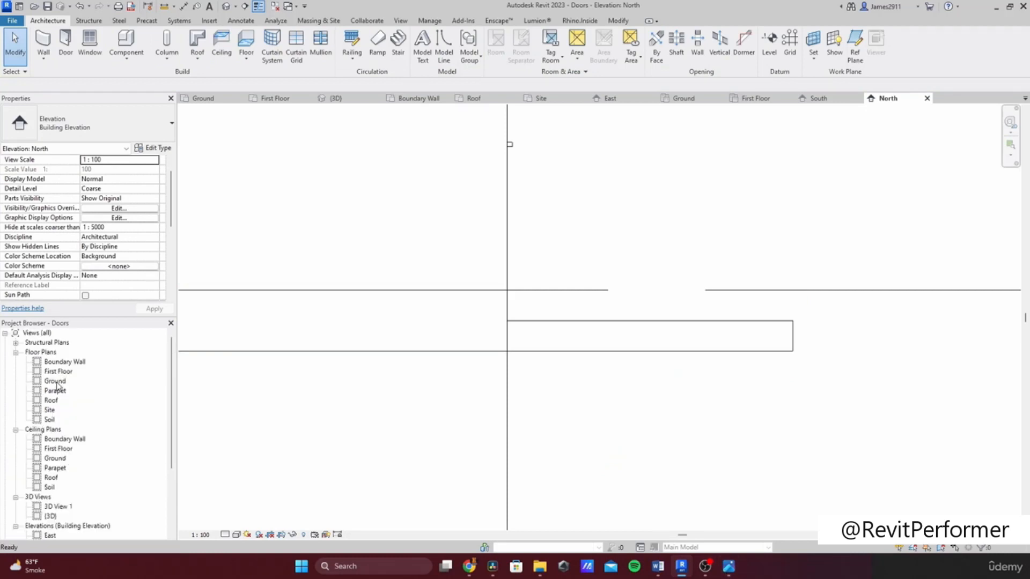
double_click(56, 381)
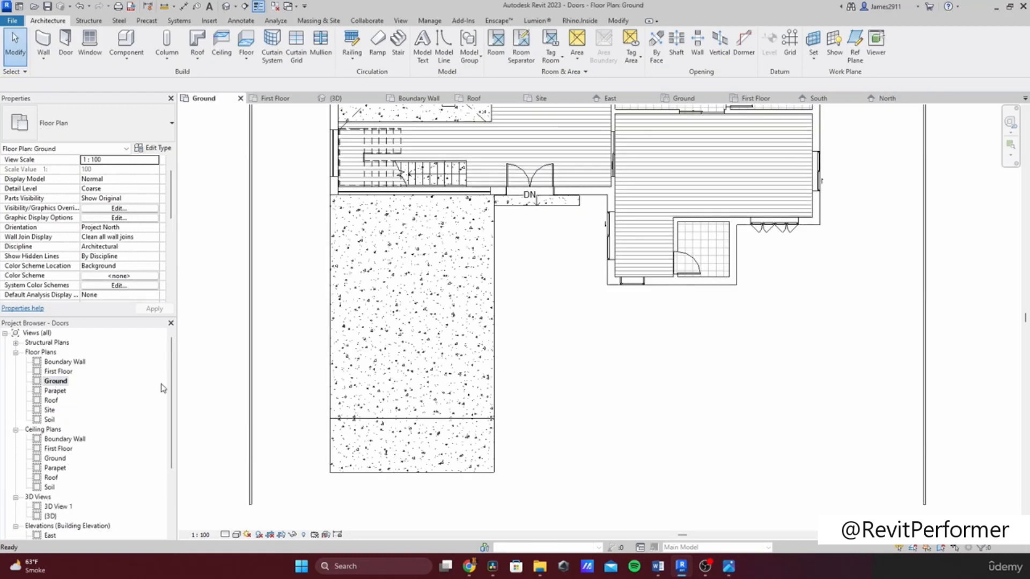
double_click(63, 372)
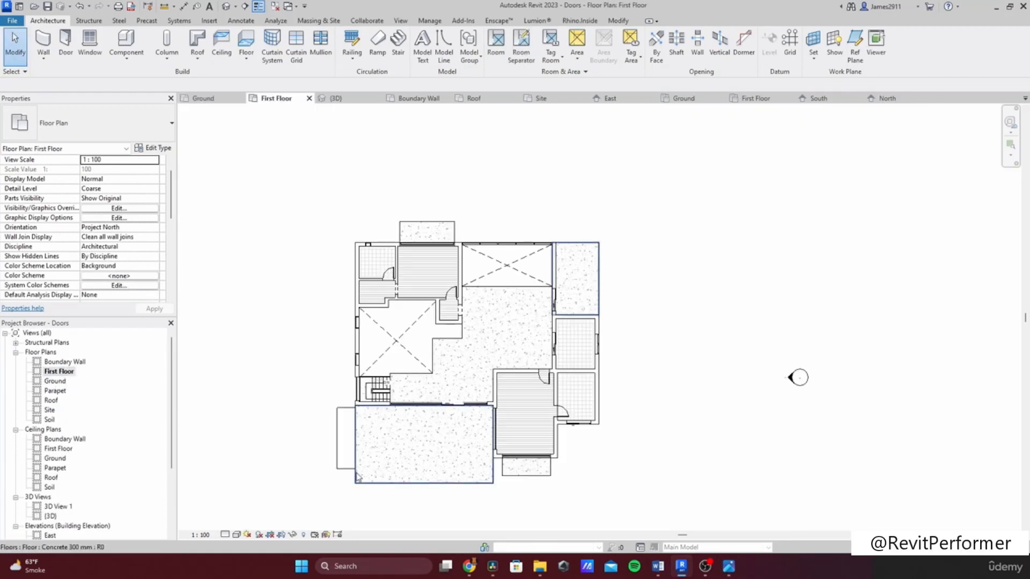
left_click(422, 480)
middle_click_drag(421, 475, 402, 381)
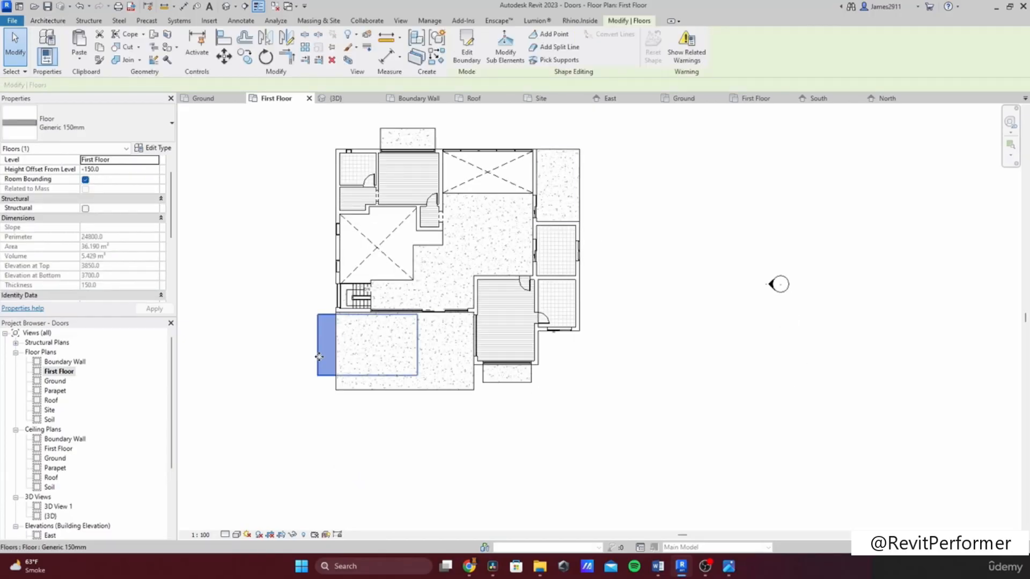
scroll(319, 357, "up", 2)
double_click(457, 403)
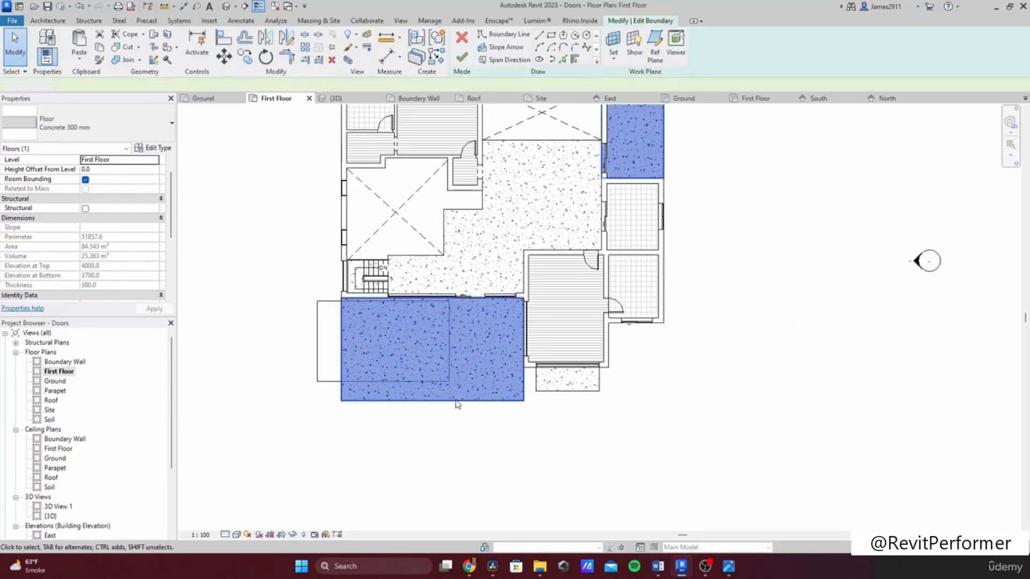
scroll(458, 405, "up", 2)
left_click(443, 371)
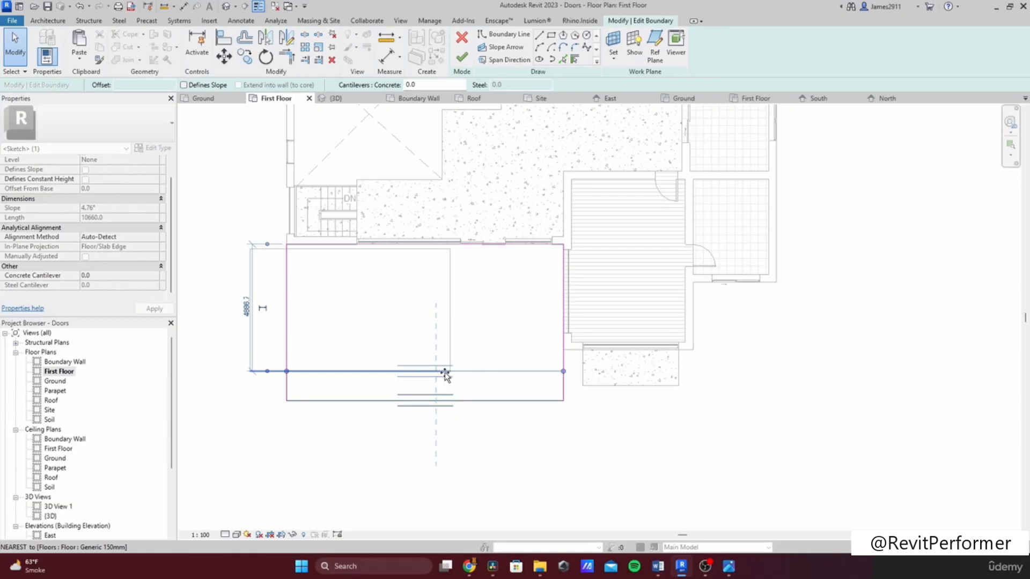
left_click_drag(445, 373, 445, 373)
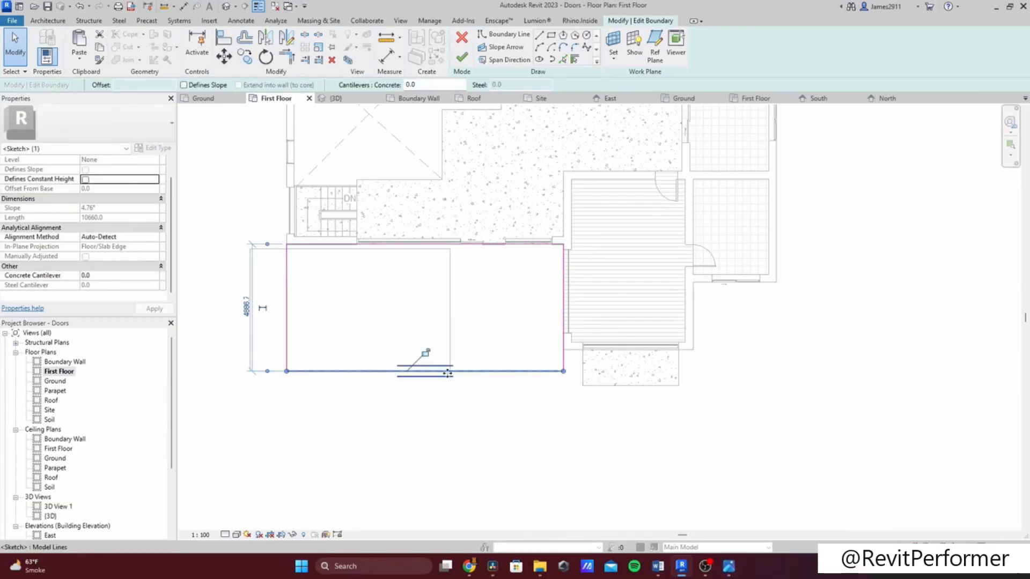
left_click(462, 58)
left_click(586, 291)
left_click(252, 344)
key("Escape")
Step: Reopen the slab's boundary sketch, extend its rectangle downward about 6360 mm wide, and finish editing
double_click(250, 350)
left_click_drag(353, 371, 428, 412)
mouse_move(451, 368)
left_mouse_down()
mouse_move(476, 365)
mouse_move(459, 364)
left_mouse_up()
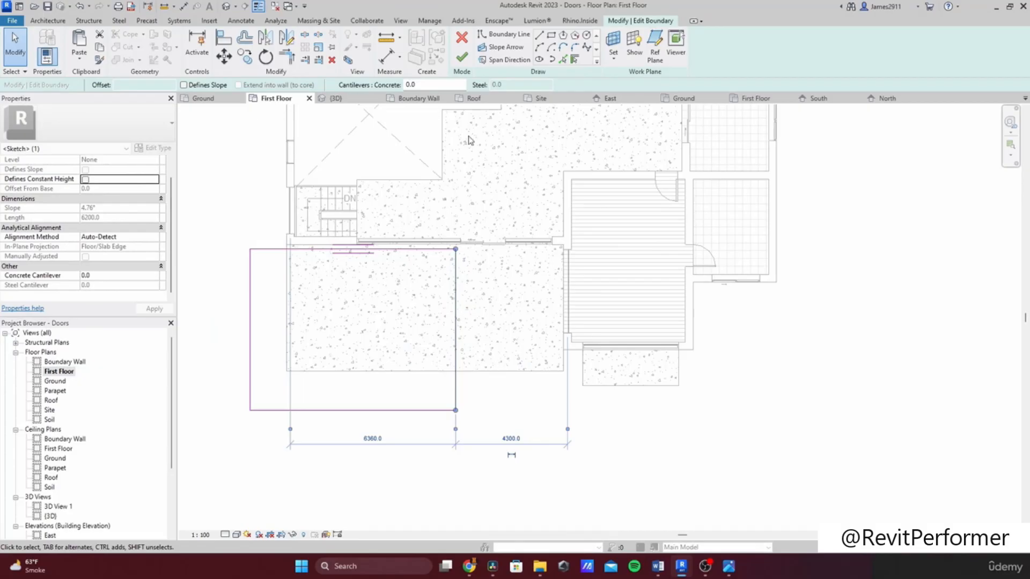
left_click(462, 57)
left_click(590, 290)
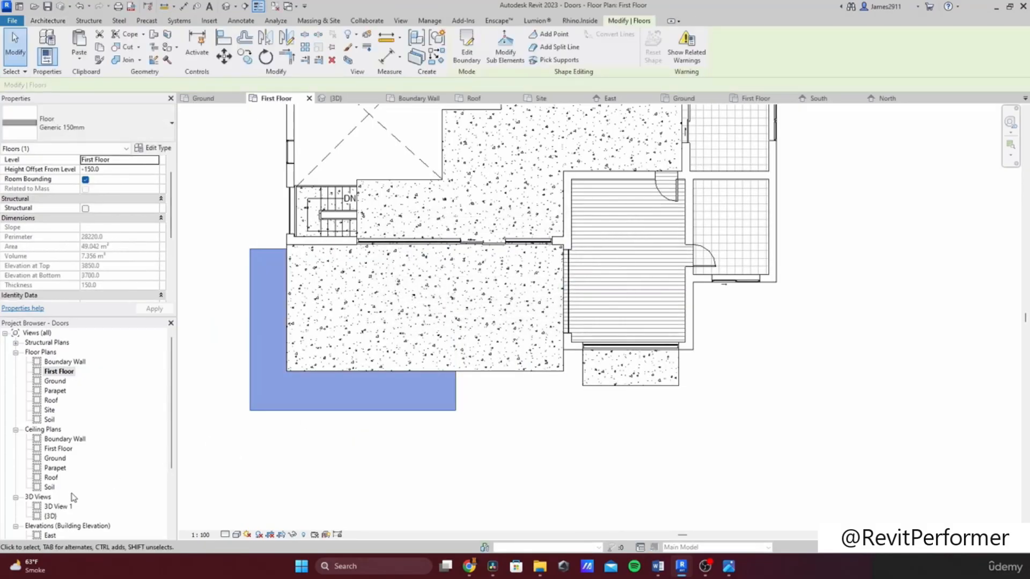
Step: Select the extension slab, open its floor type's structure layers, and search the materials for concr
scroll(71, 499, "down", 1)
left_click(50, 497)
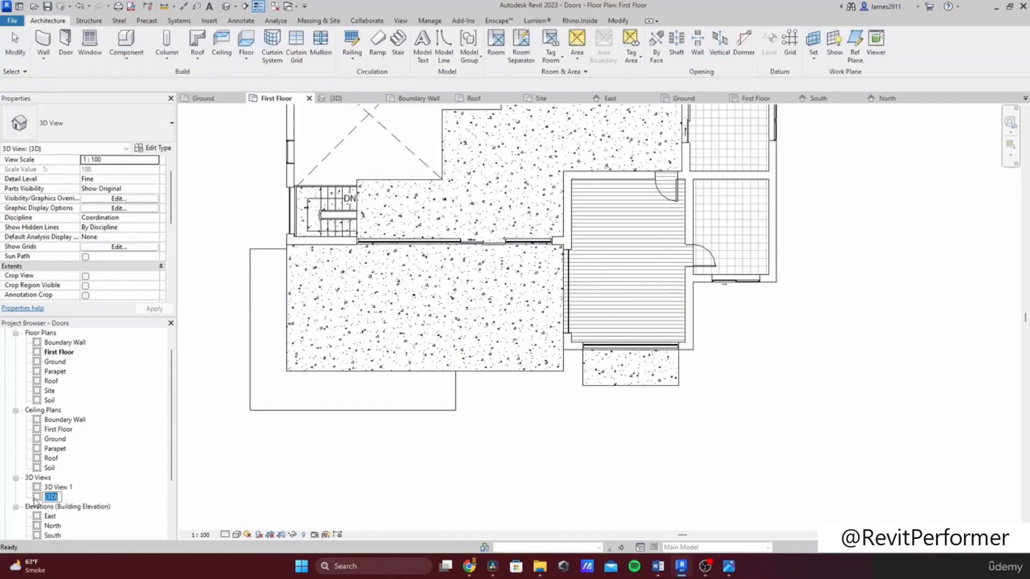
left_click(34, 500)
left_click(577, 299)
left_click(337, 411)
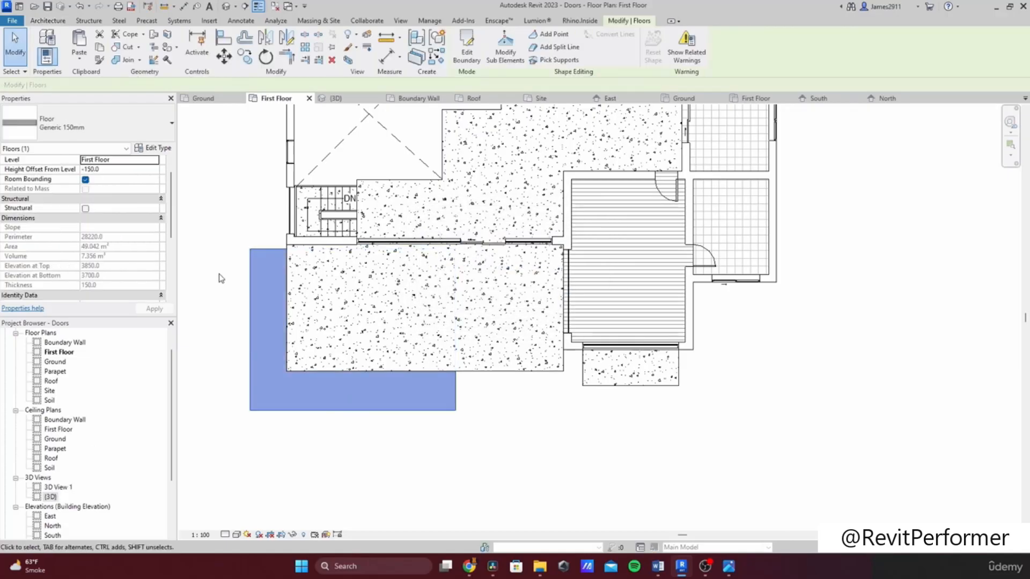
left_click(148, 149)
left_click(719, 185)
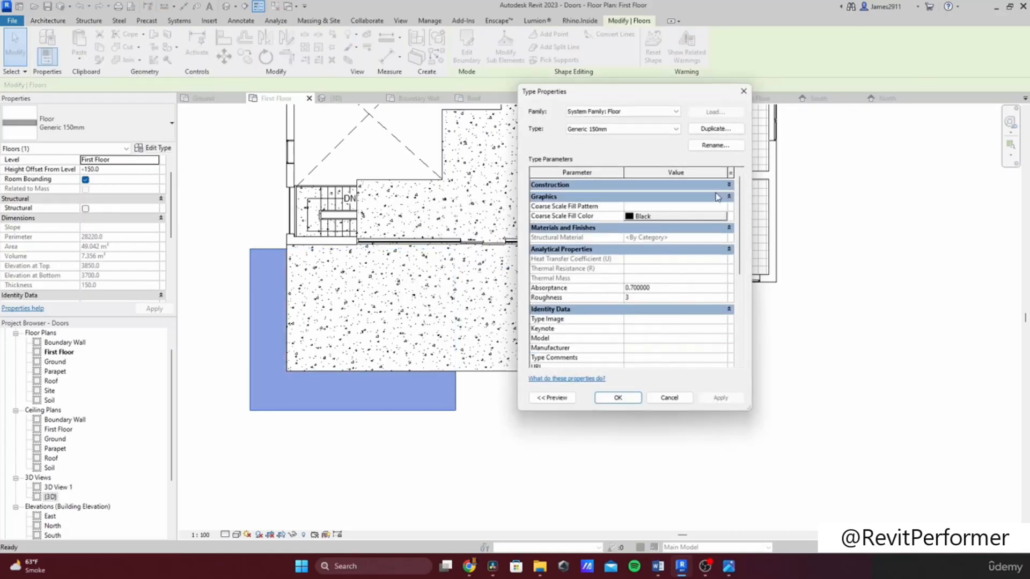
left_click(719, 188)
left_click(717, 197)
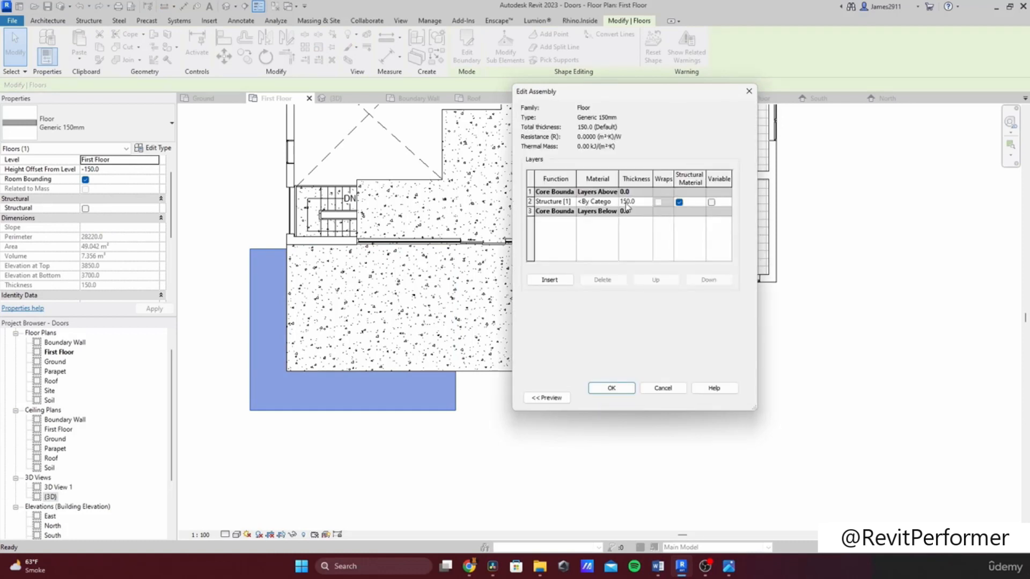
left_click(614, 202)
left_click(541, 81)
type("c")
key("BackSpace")
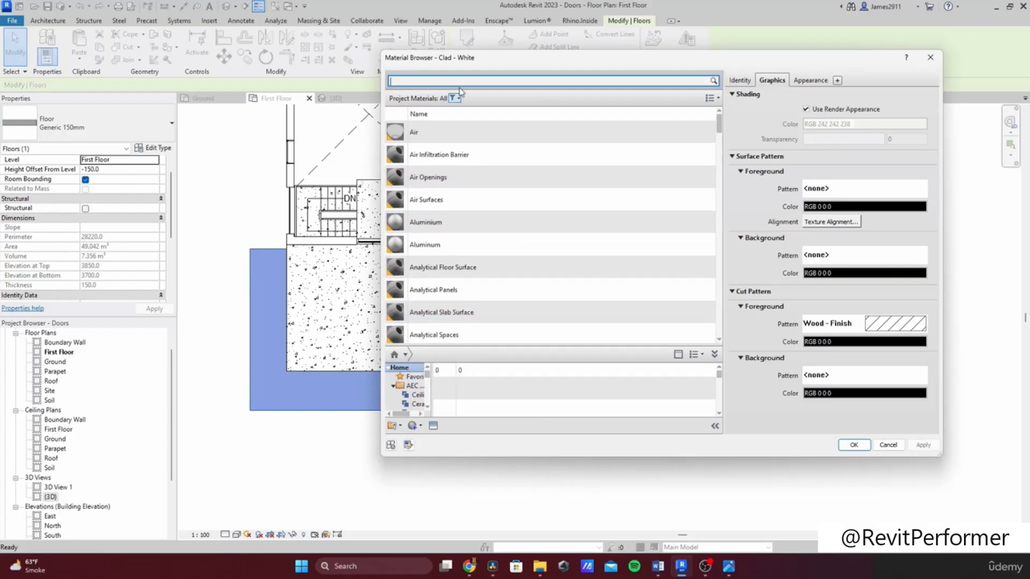
type("conce")
key("BackSpace")
type("r")
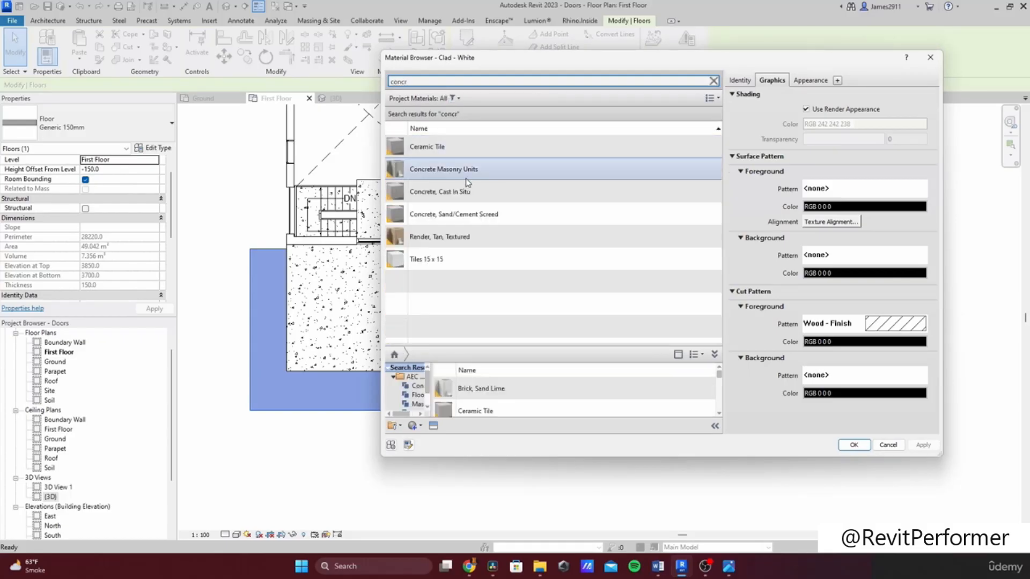
Step: Assign Concrete, Cast In Situ to the structure layer and confirm all the type dialogs
left_click(440, 190)
left_click(845, 444)
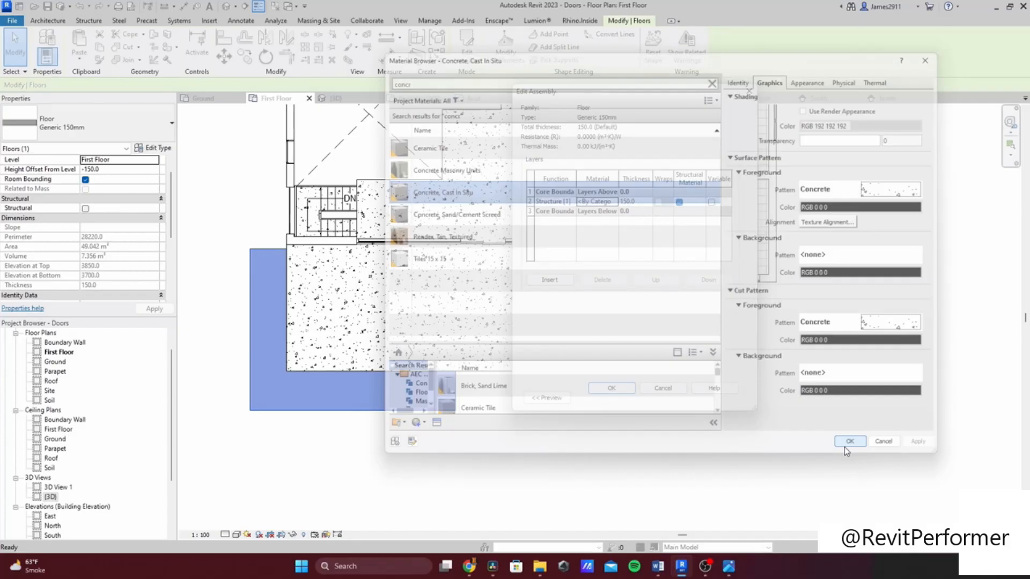
left_click(616, 390)
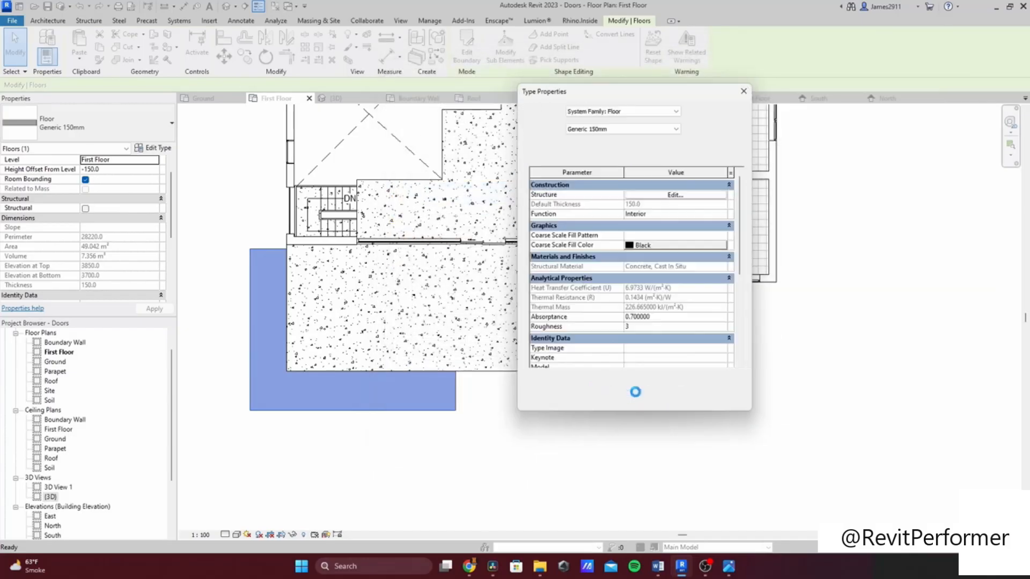
left_click(637, 401)
left_click(432, 460)
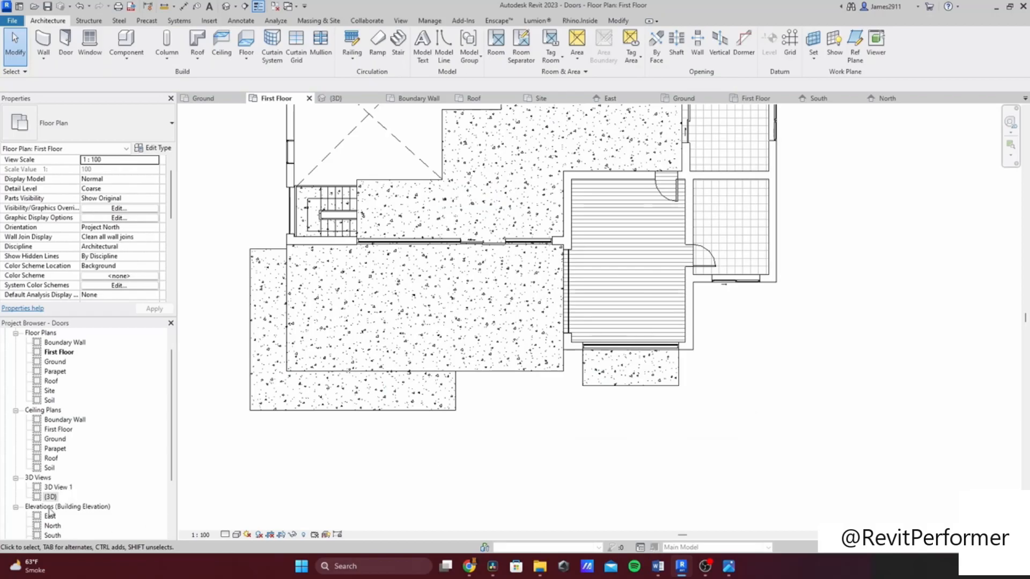
Step: Inspect the extension slab in the 3D view
double_click(50, 498)
scroll(472, 382, "down", 2)
middle_click_drag(464, 371, 692, 354, "shift")
scroll(63, 473, "down", 2)
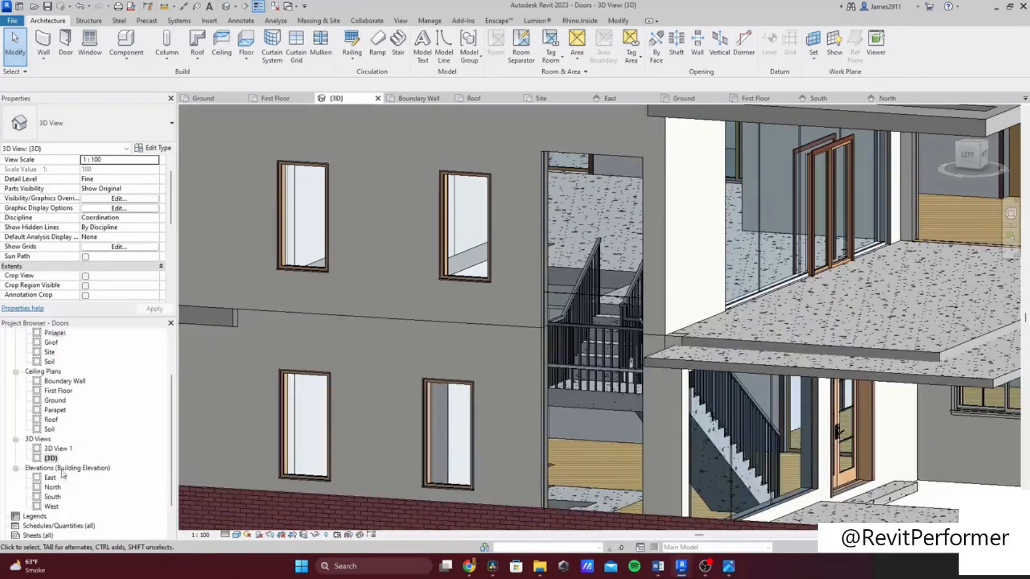
scroll(63, 473, "down", 1)
left_click(51, 478)
left_click(723, 333)
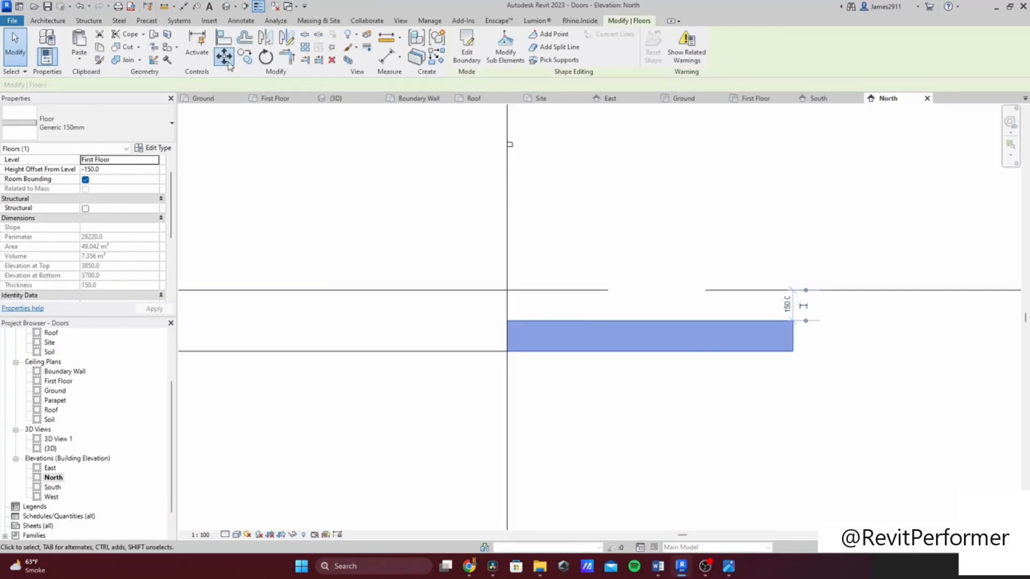
left_click(228, 65)
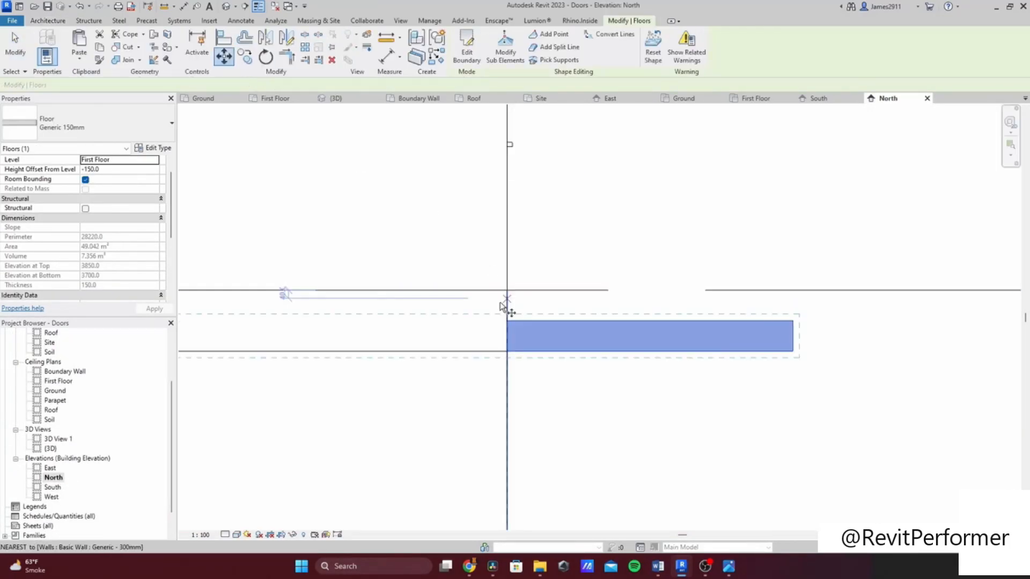
left_click(509, 354)
key("Escape")
Step: Orbit around the house in the 3D view to review the new slabs
scroll(62, 475, "down", 2)
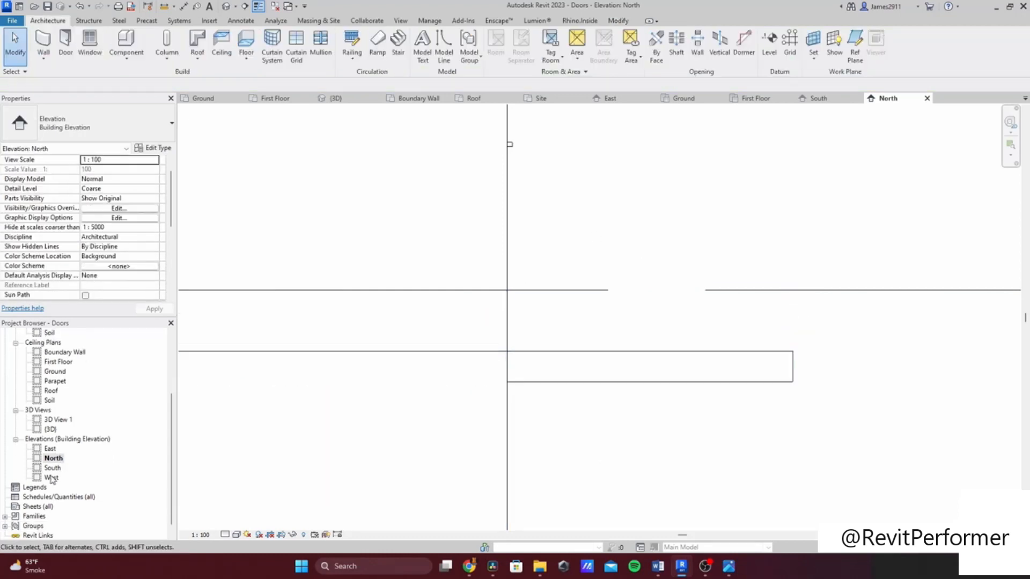
double_click(54, 431)
middle_click_drag(449, 426, 400, 329, "shift")
scroll(773, 281, "up", 2)
scroll(772, 282, "up", 1)
middle_click_drag(611, 295, 623, 392, "shift")
scroll(594, 358, "down", 3)
scroll(672, 414, "down", 2)
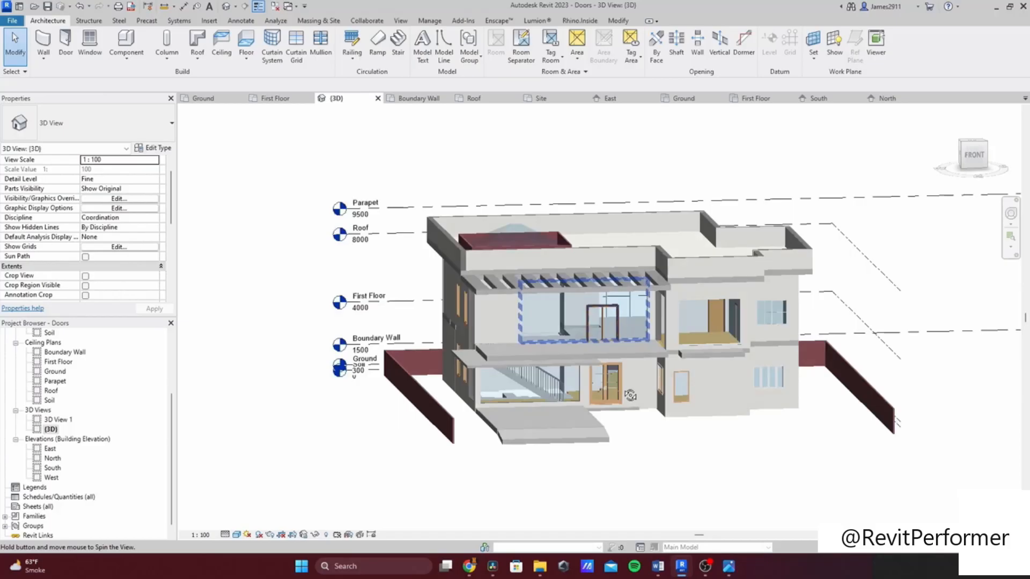
middle_click_drag(630, 395, 628, 391, "shift")
Step: Switch to the Ground floor plan and start the Railing tool
left_click(204, 99)
scroll(474, 354, "down", 1)
middle_click_drag(473, 355, 477, 316)
scroll(387, 350, "down", 3)
scroll(449, 362, "down", 1)
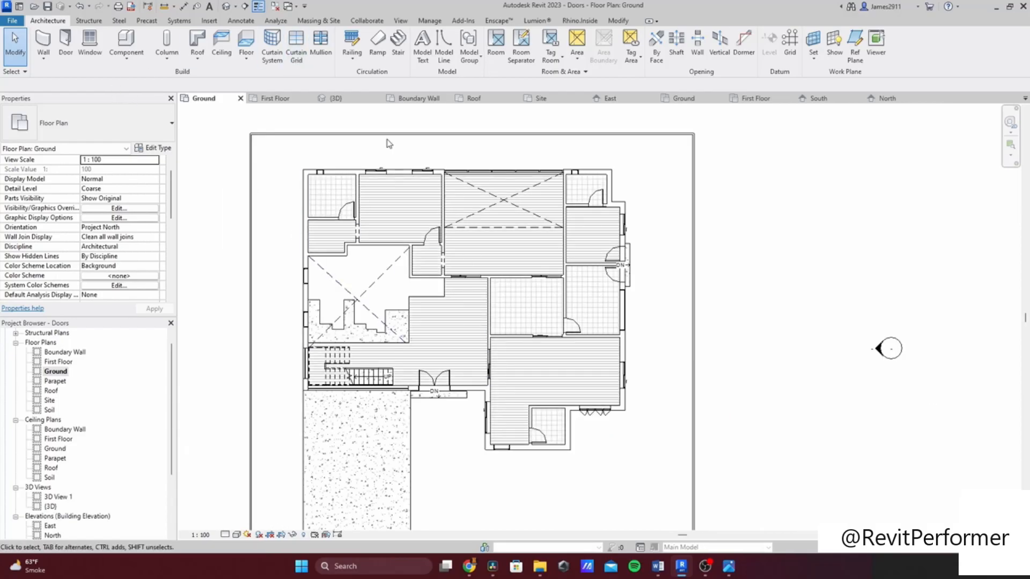
left_click(353, 58)
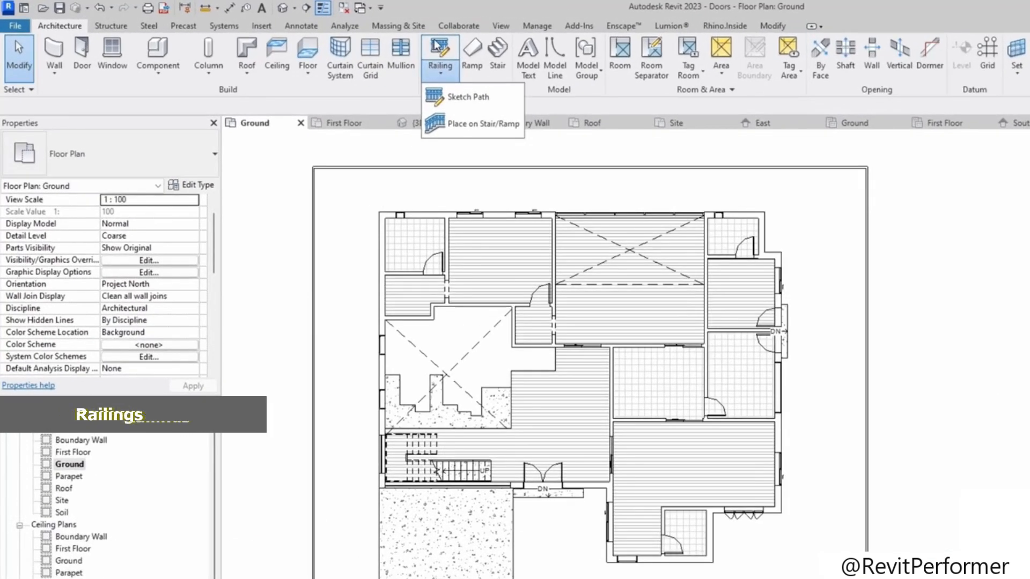
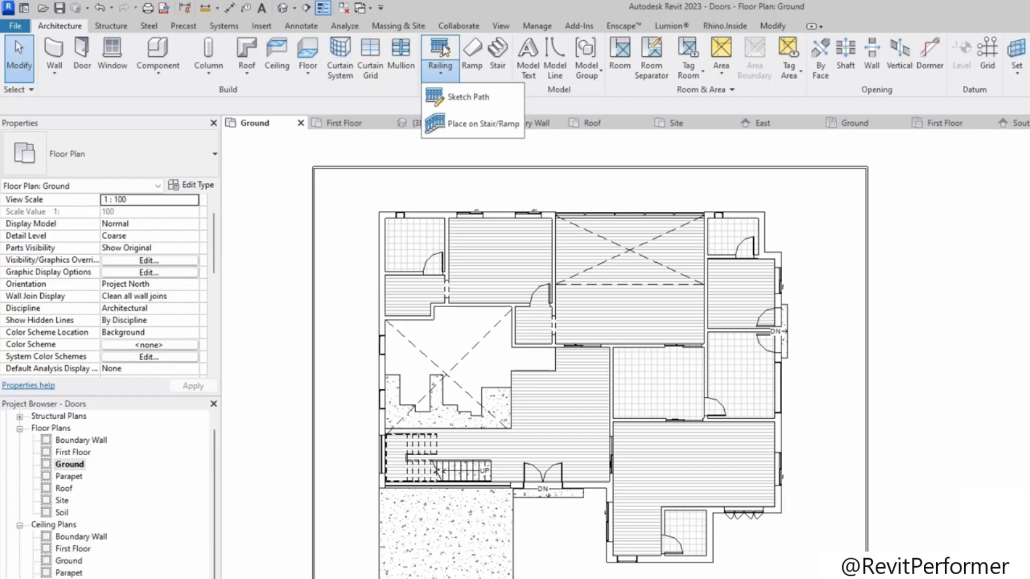
Step: Start sketching a railing path and choose the Glass Panel - Bottom Fill railing type
left_click(444, 49)
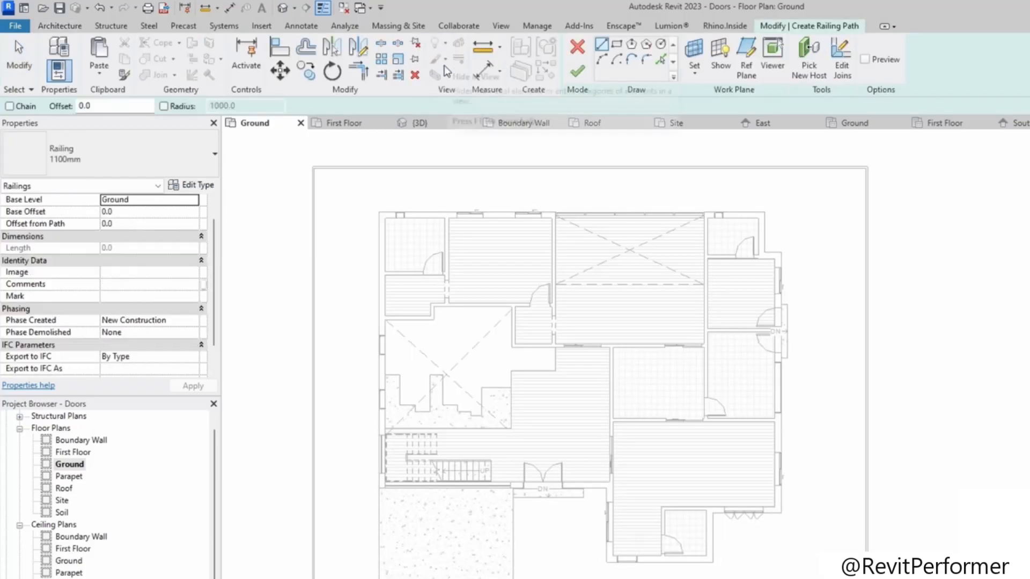
left_click(99, 162)
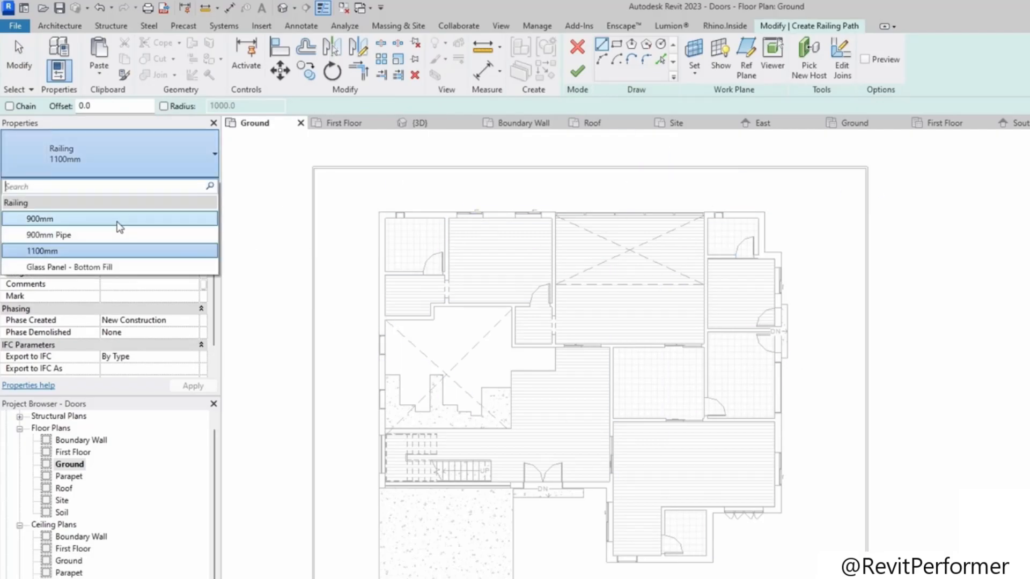
left_click(104, 235)
left_click(84, 267)
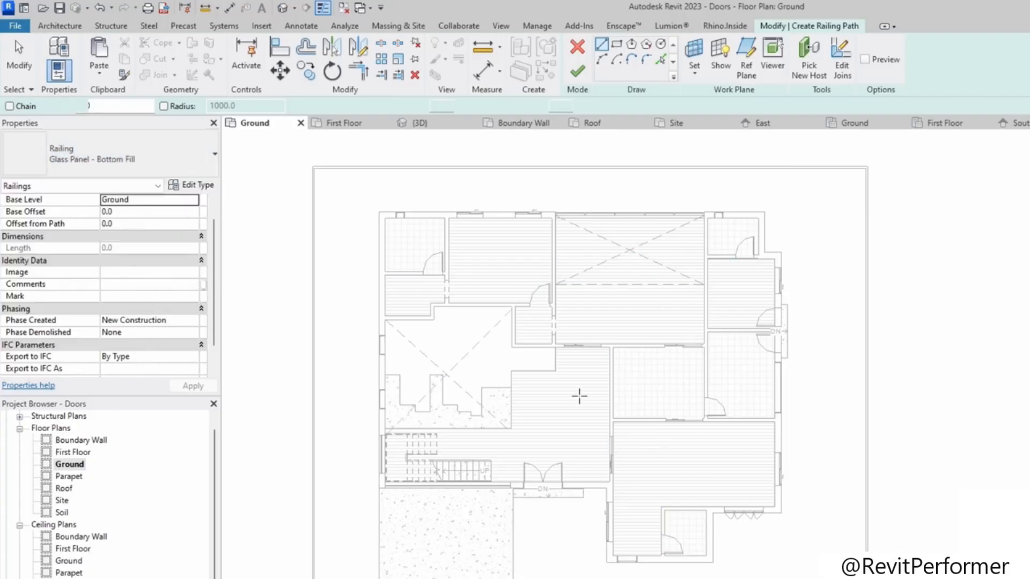
Step: Sketch the railing path along the stepped edge of the open void beside the stair hall
scroll(510, 384, "up", 5)
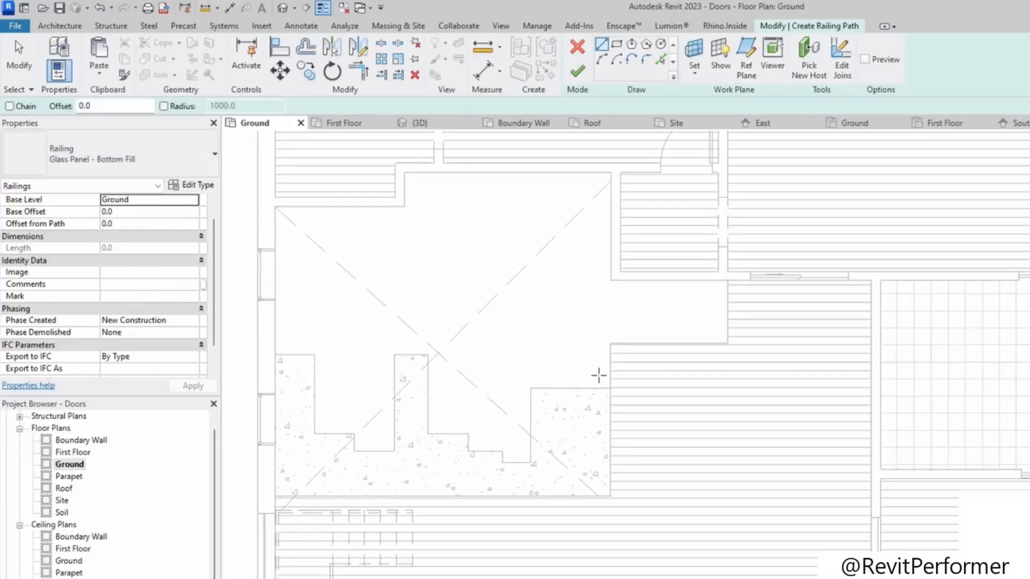
scroll(599, 375, "up", 2)
left_click(619, 398)
left_click(619, 319)
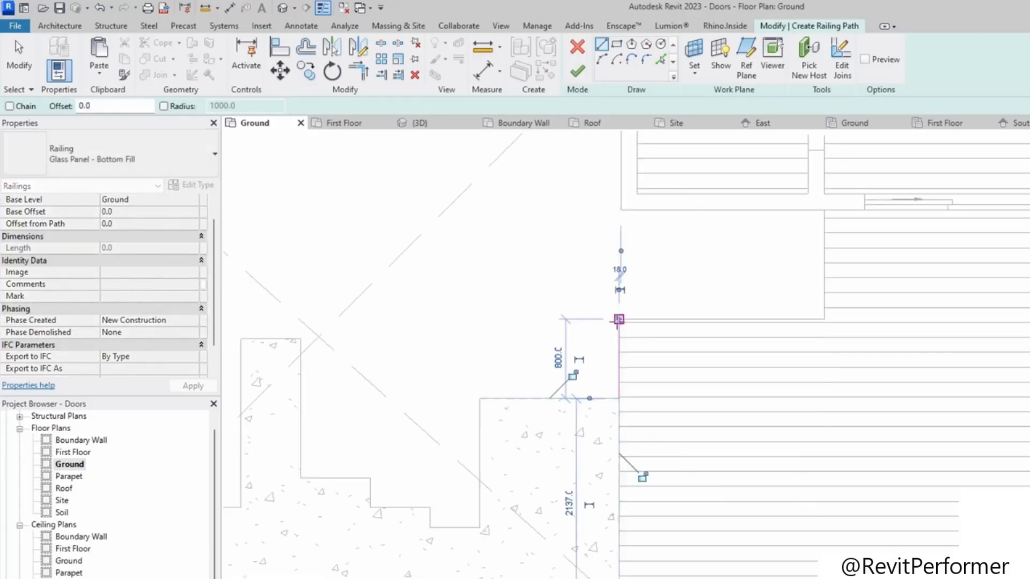
left_click(824, 319)
left_click(619, 319)
left_click(824, 318)
left_click(824, 210)
scroll(767, 246, "down", 3)
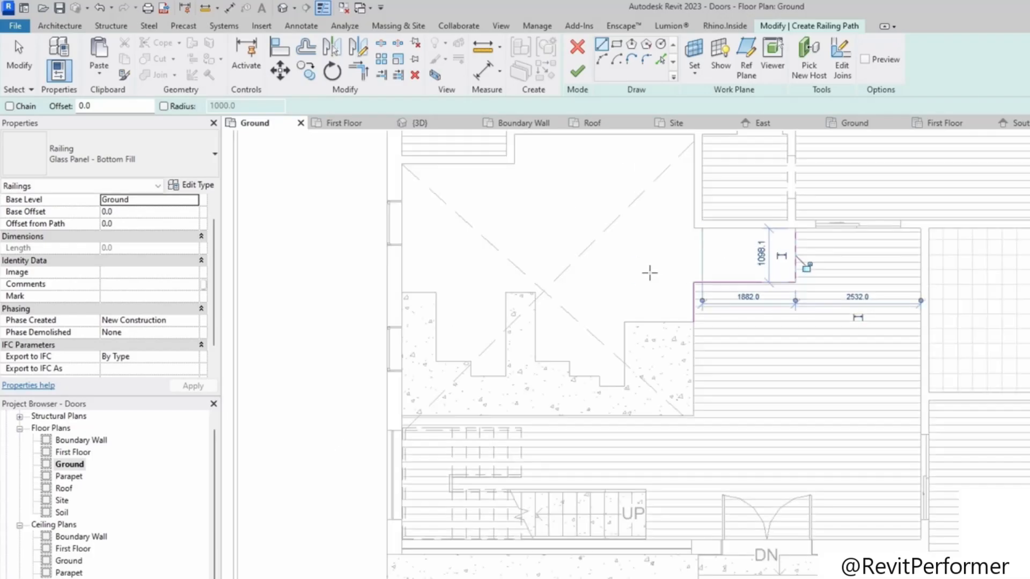
key("Escape")
key("Escape")
scroll(686, 424, "up", 3)
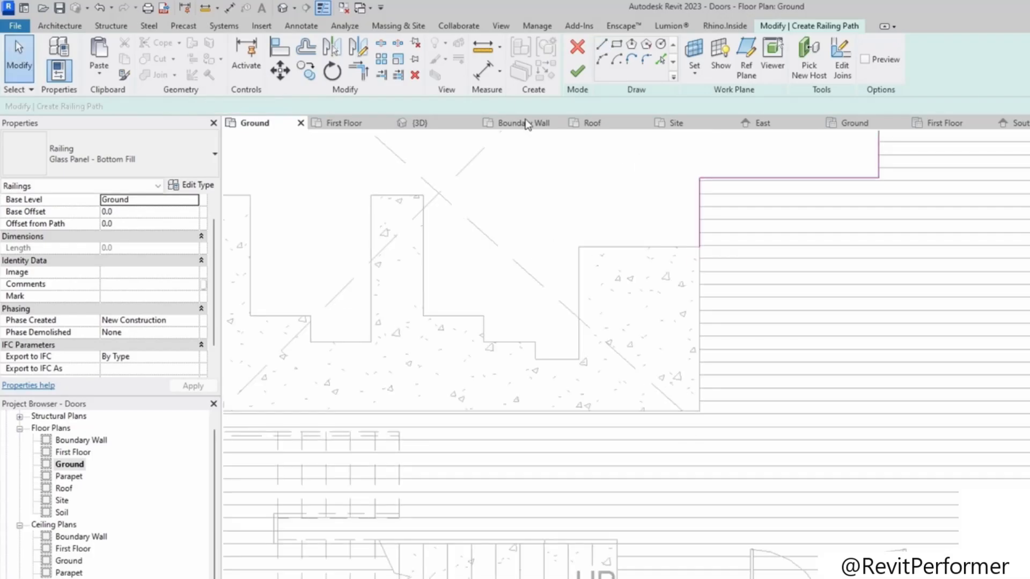
left_click(602, 46)
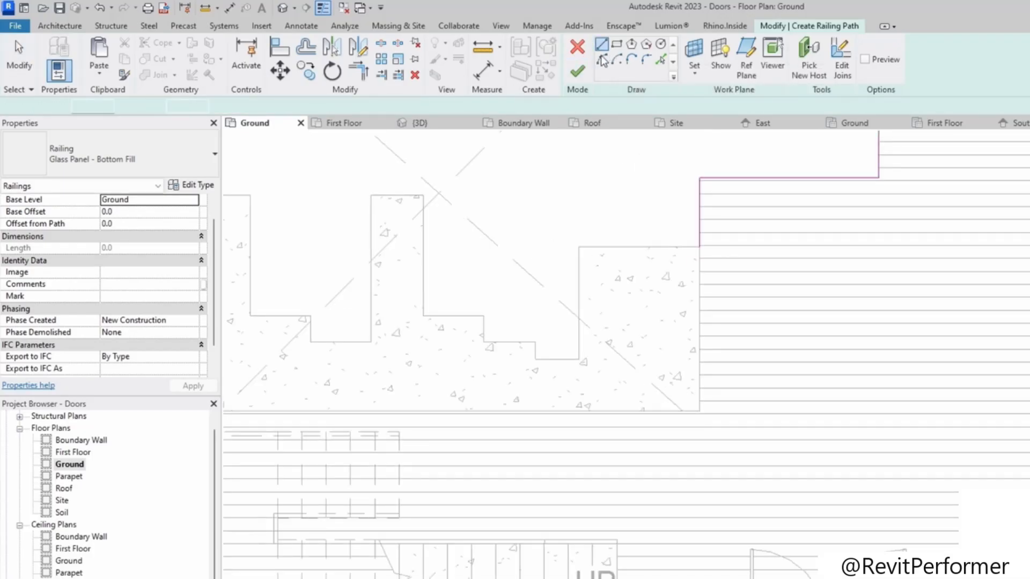
scroll(670, 351, "down", 3)
scroll(670, 350, "down", 4)
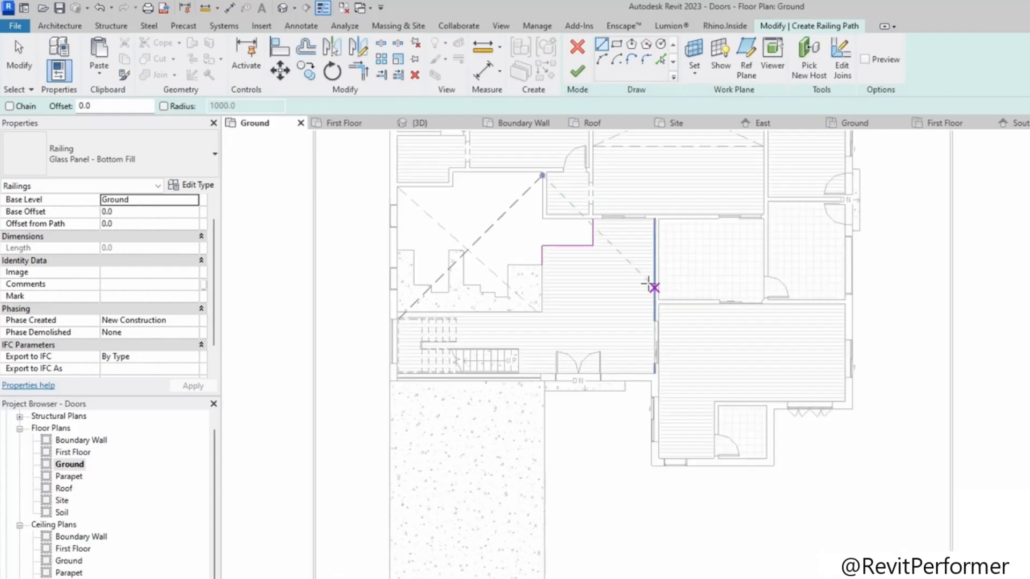
mouse_move(502, 493)
middle_mouse_down()
mouse_move(614, 417)
mouse_move(719, 284)
middle_mouse_up()
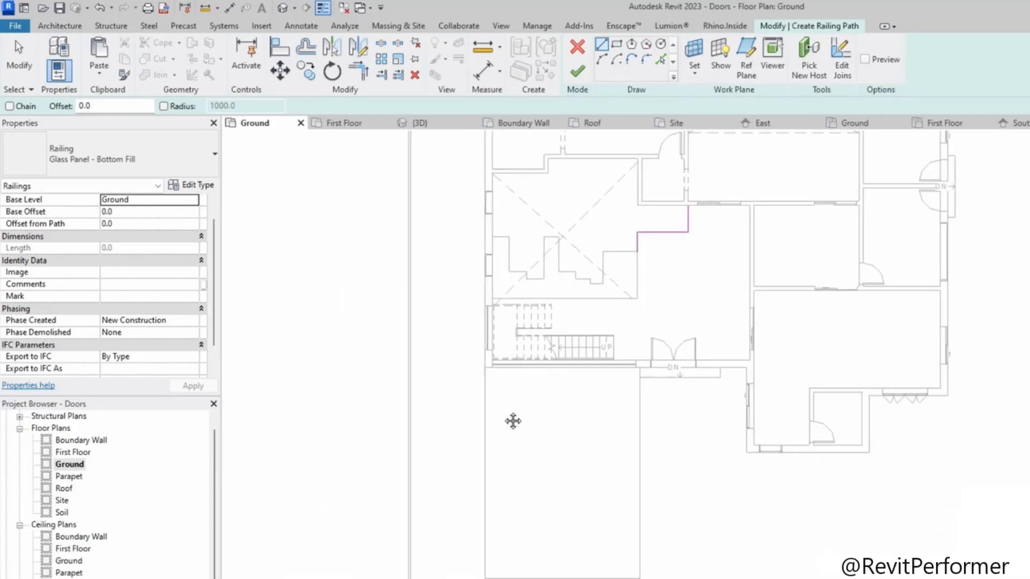
scroll(484, 368, "up", 3)
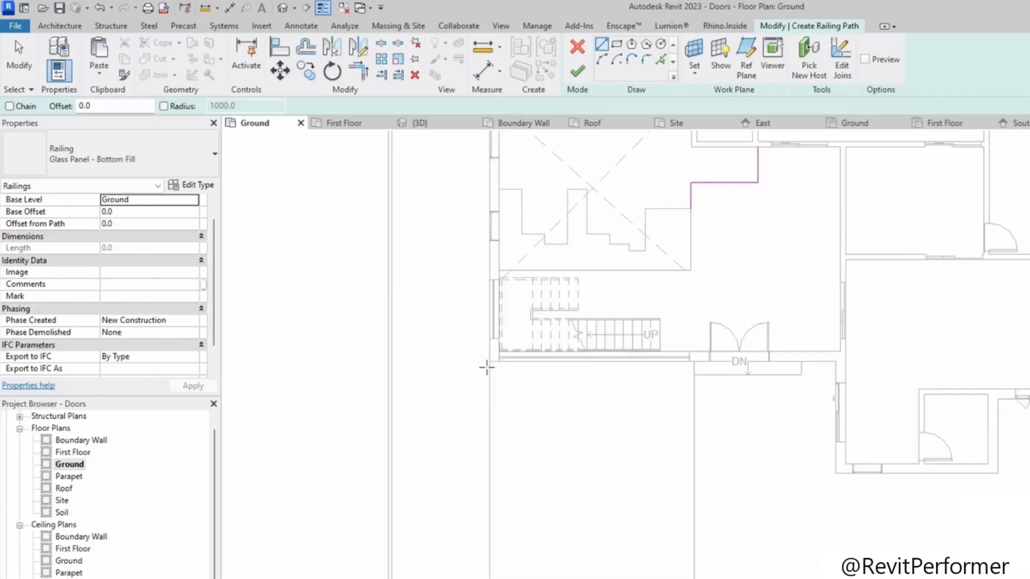
left_click(485, 370)
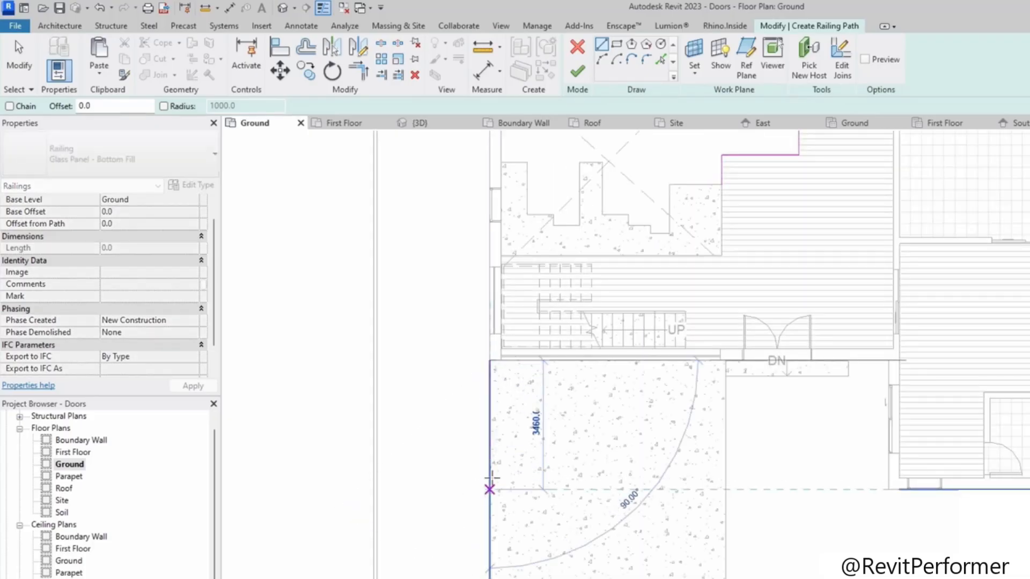
key("Escape")
key("Escape")
Step: Finish the railing along the void edge and deselect it
scroll(634, 379, "down", 5)
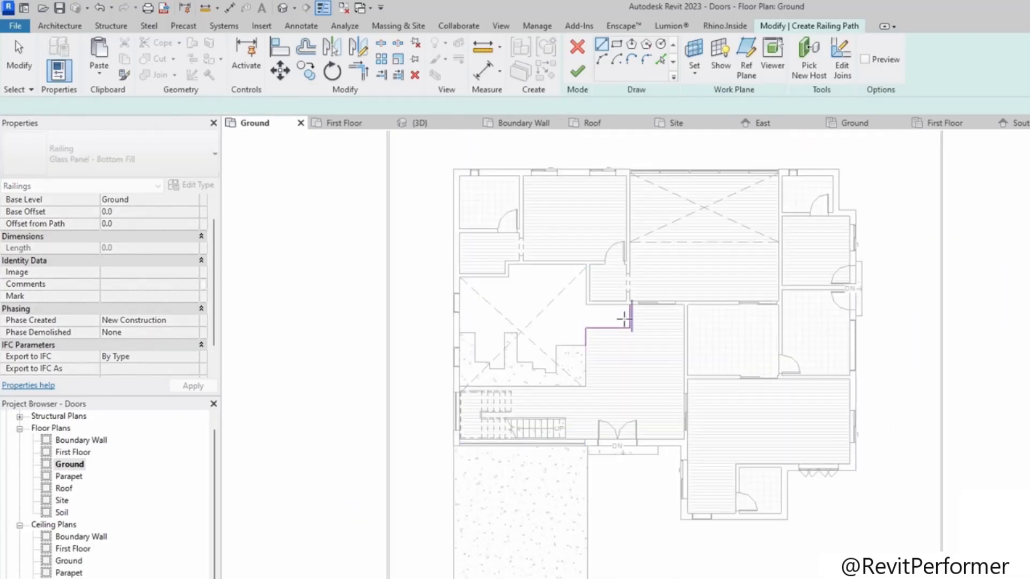
scroll(622, 322, "up", 4)
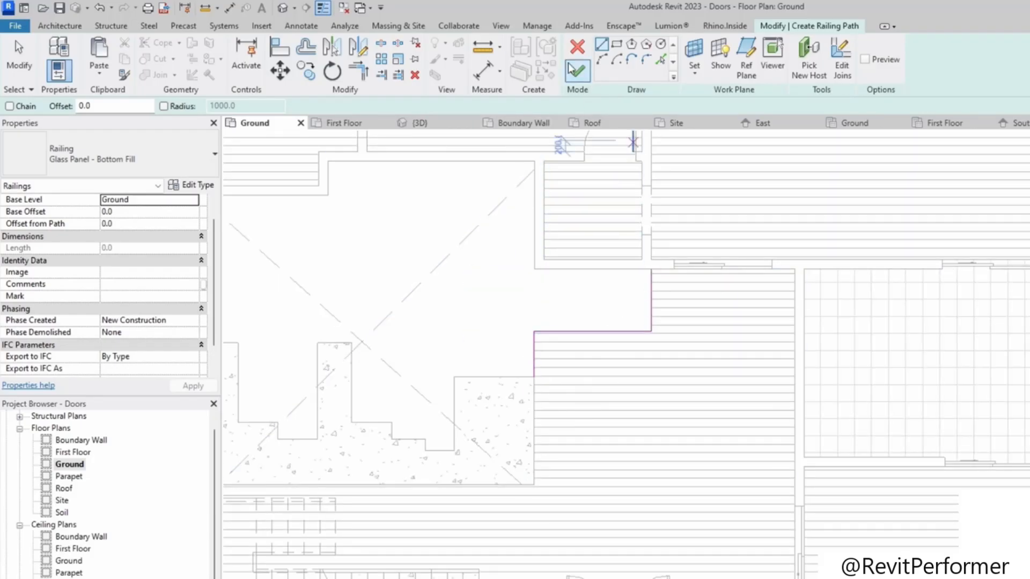
scroll(571, 389, "down", 1)
middle_click_drag(572, 389, 642, 287)
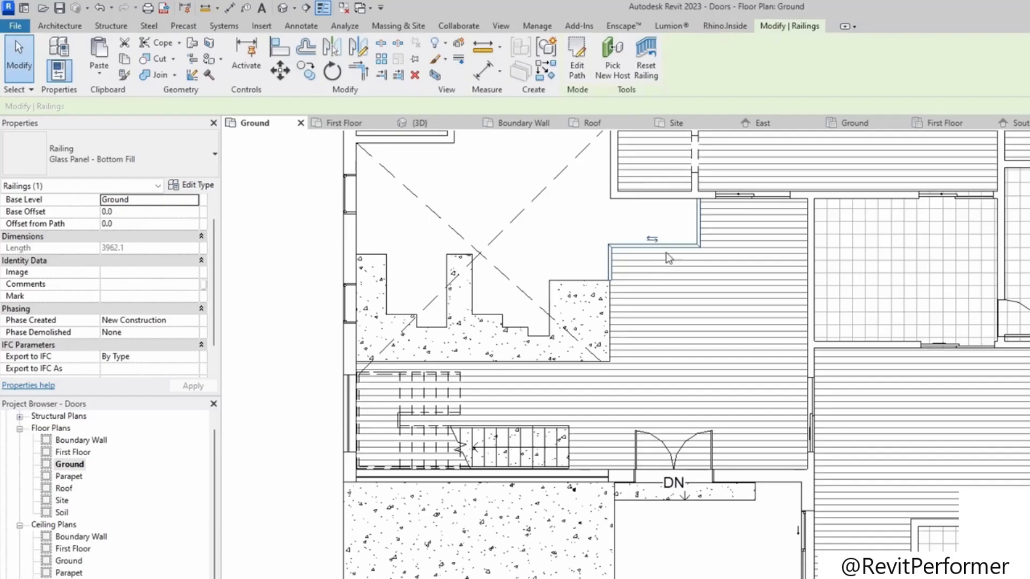
key("Escape")
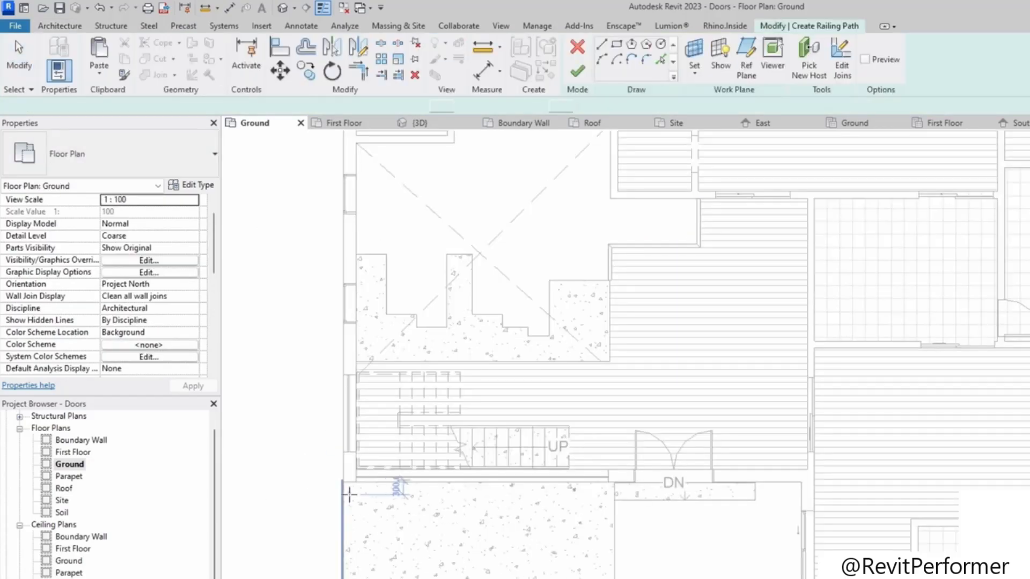
Step: Sketch a straight railing about 3460 mm along the west edge of the entrance extension slab and finish it
scroll(348, 495, "up", 1)
left_click(343, 480)
middle_click_drag(362, 548, 345, 412)
middle_click_drag(327, 490, 351, 335)
scroll(341, 313, "down", 1)
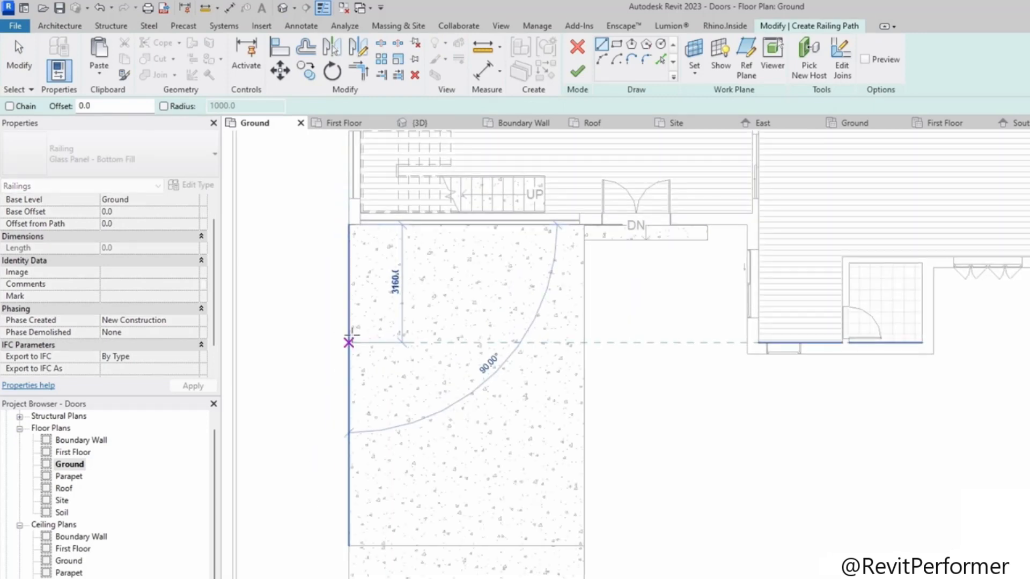
left_click(348, 354)
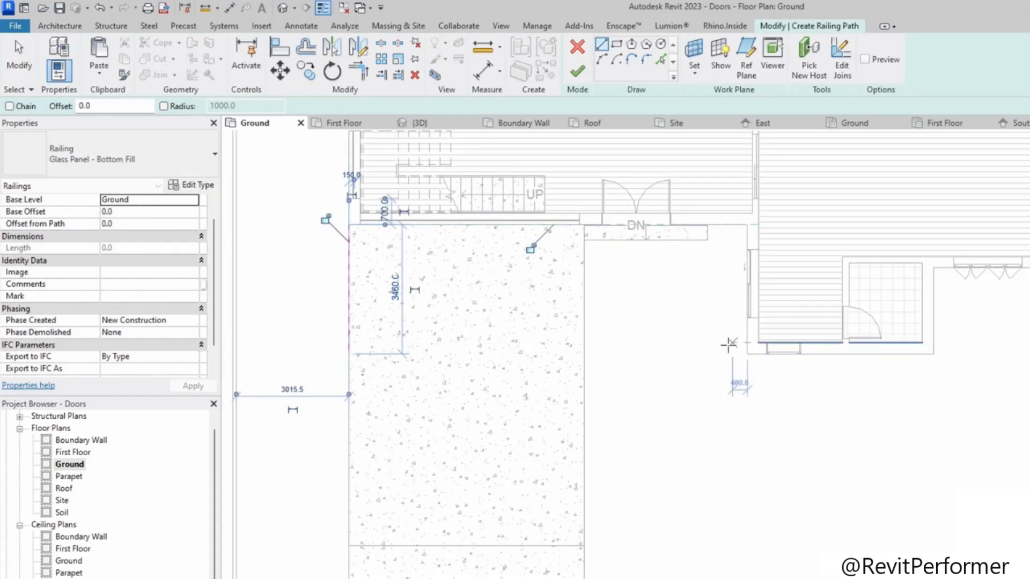
key("Escape")
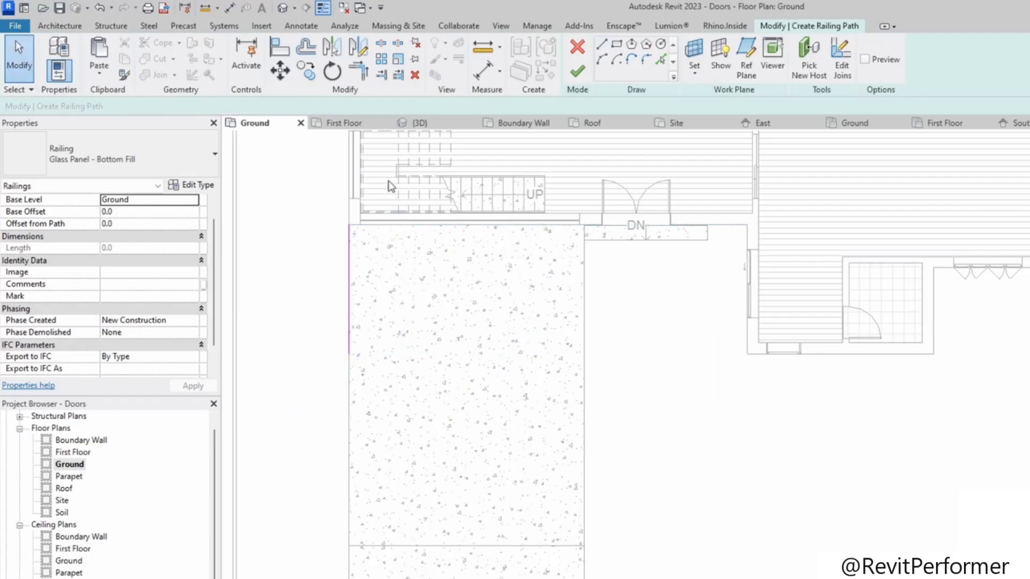
left_click(577, 71)
scroll(674, 352, "down", 3)
key("Escape")
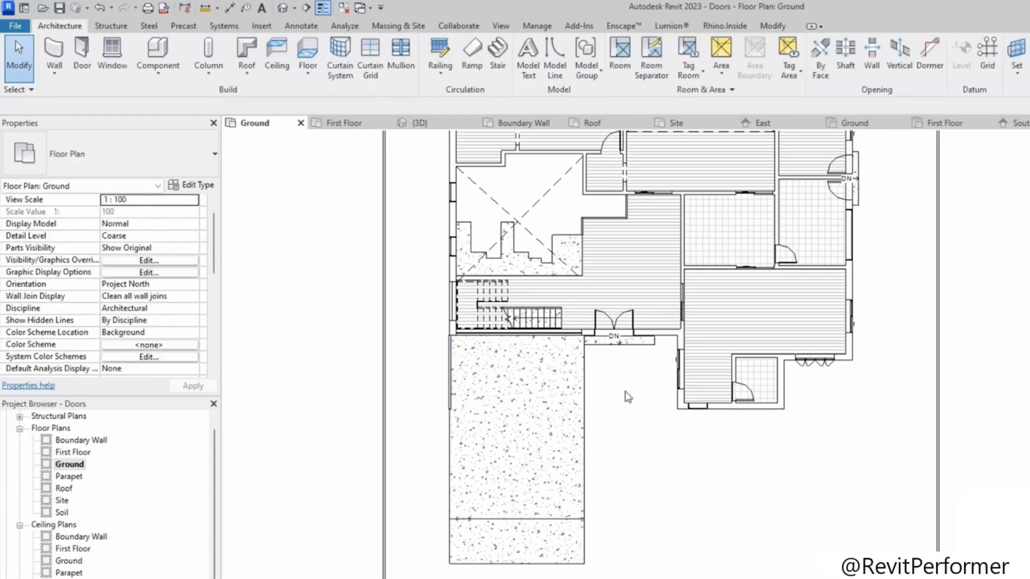
Step: Try to align the extension-slab railing with the adjacent wall edge using Align
scroll(391, 408, "up", 6)
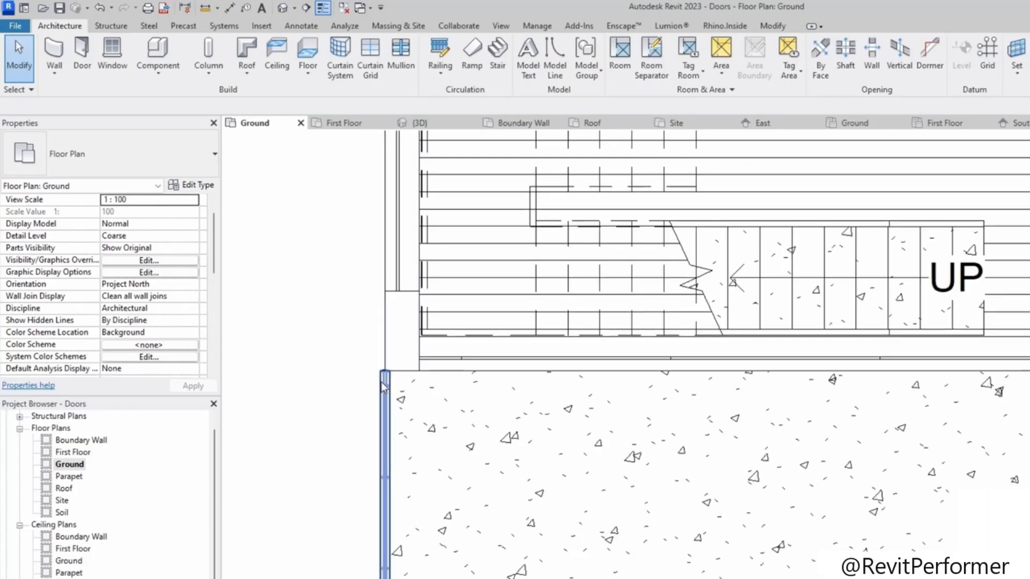
left_click(384, 387)
left_click(335, 337)
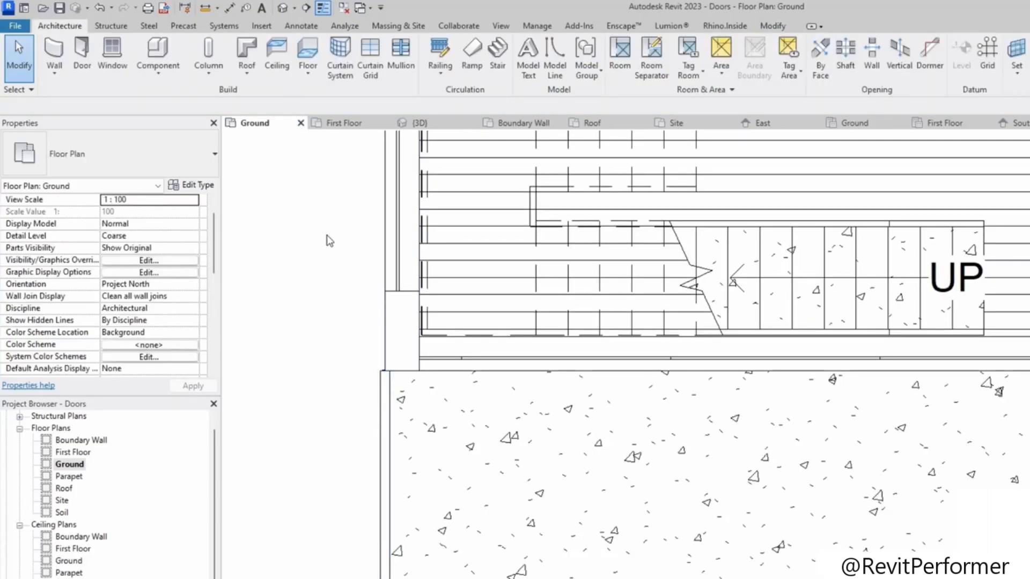
key("a")
key("l")
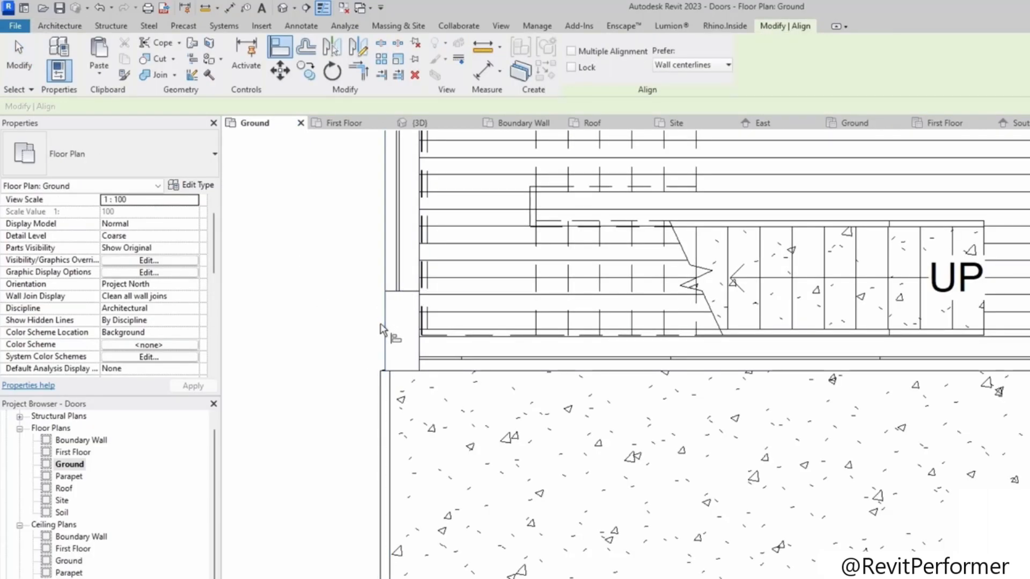
left_click(378, 406)
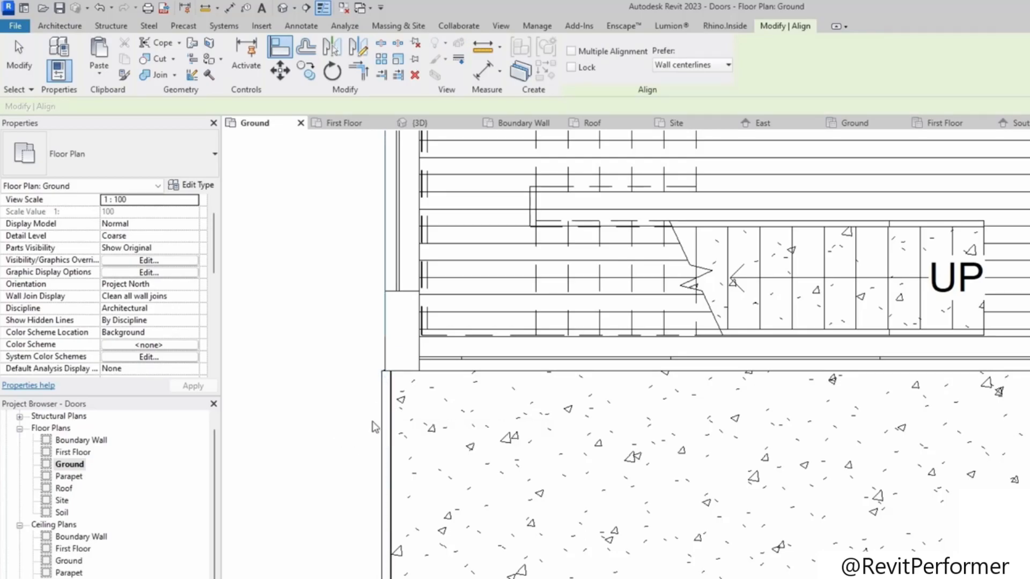
key("Escape")
Step: Nudge the extension-slab railing slightly to the right, inside the slab edge
scroll(392, 376, "up", 3)
left_click(397, 367)
key("Right")
key("Right")
key("Right")
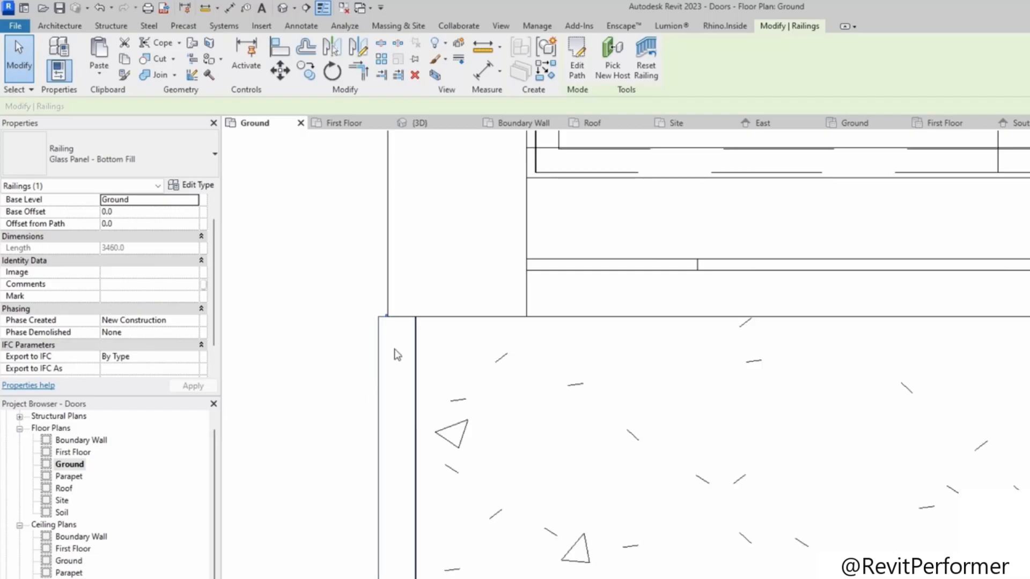
scroll(394, 331, "up", 2)
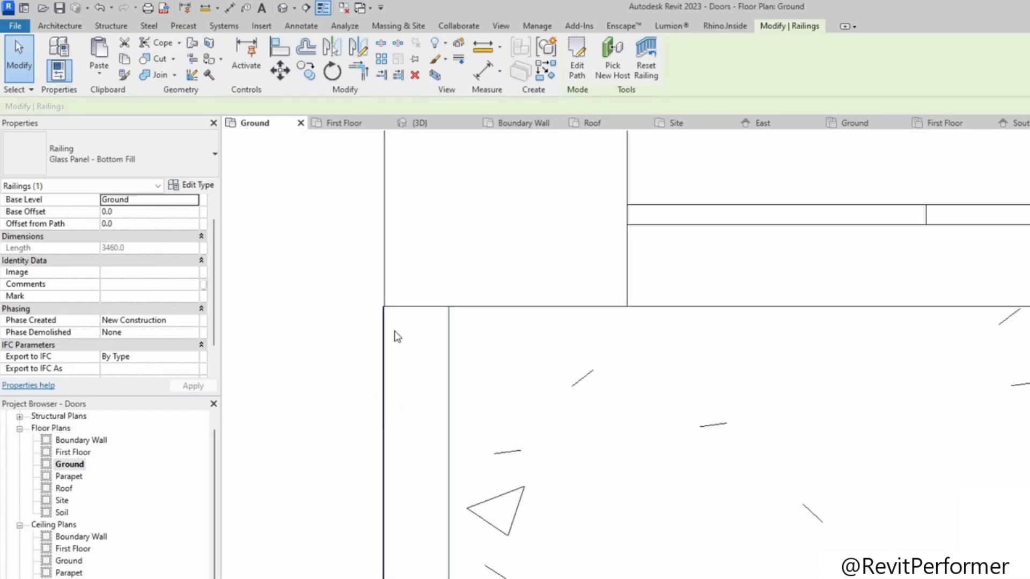
key("Escape")
Step: Switch to the First Floor plan and nudge the stair upward to meet the floor slab edge
scroll(340, 338, "down", 4)
scroll(348, 335, "down", 7)
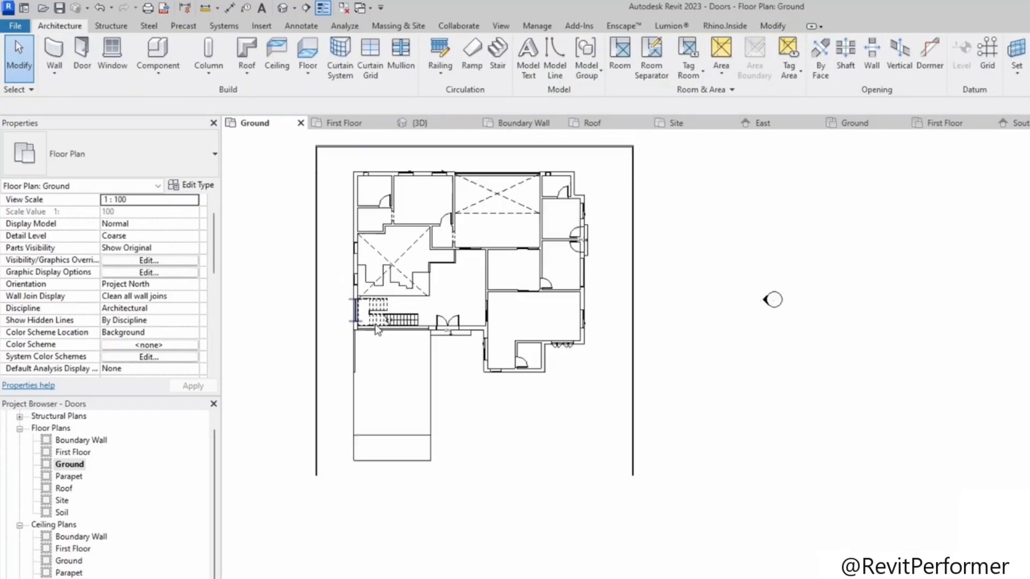
middle_click_drag(394, 336, 363, 460)
scroll(477, 525, "up", 5)
mouse_move(479, 526)
middle_mouse_down()
mouse_move(670, 575)
mouse_move(645, 537)
middle_mouse_up()
scroll(684, 552, "down", 1)
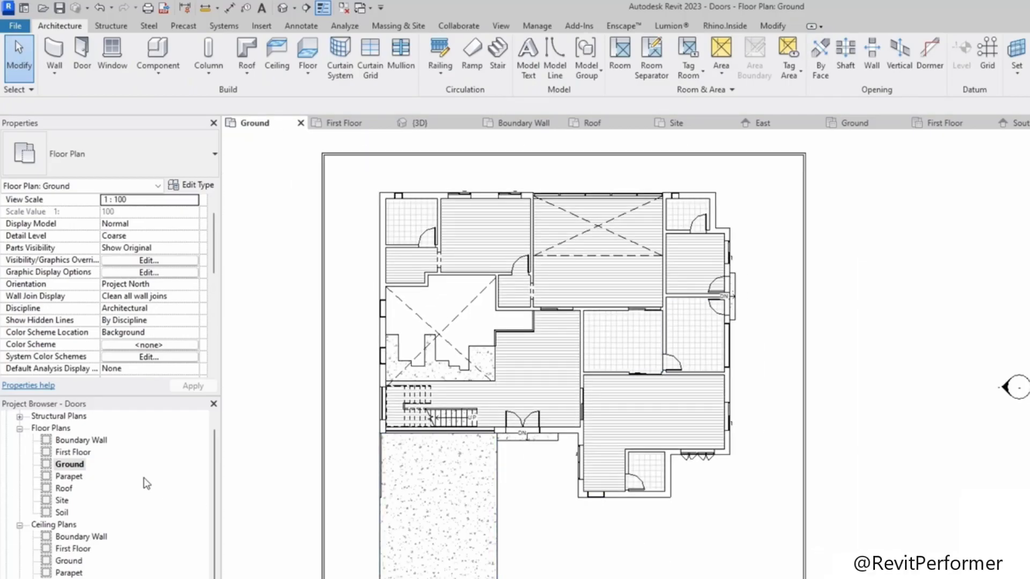
double_click(75, 454)
scroll(591, 428, "down", 2)
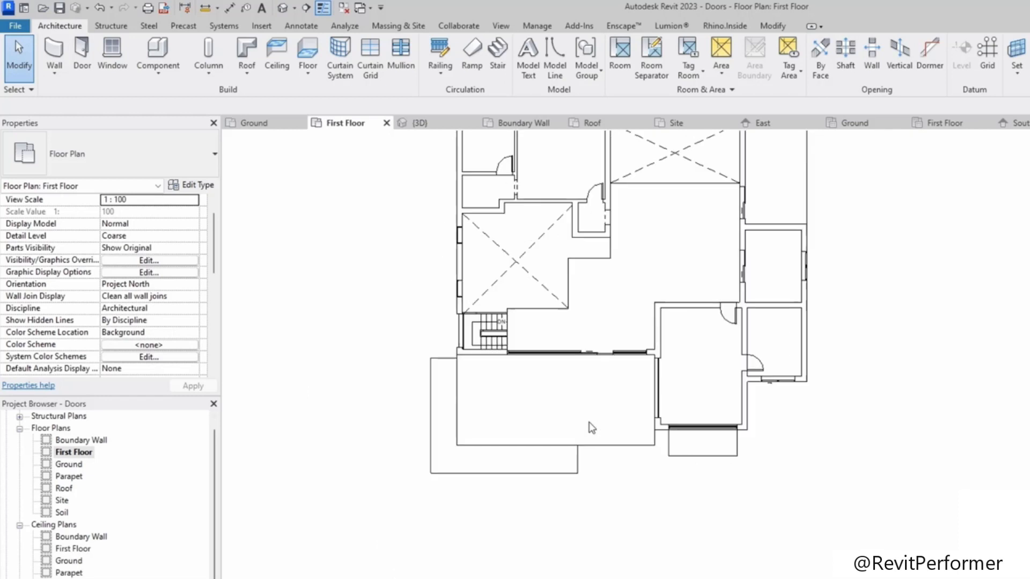
scroll(545, 480, "down", 1)
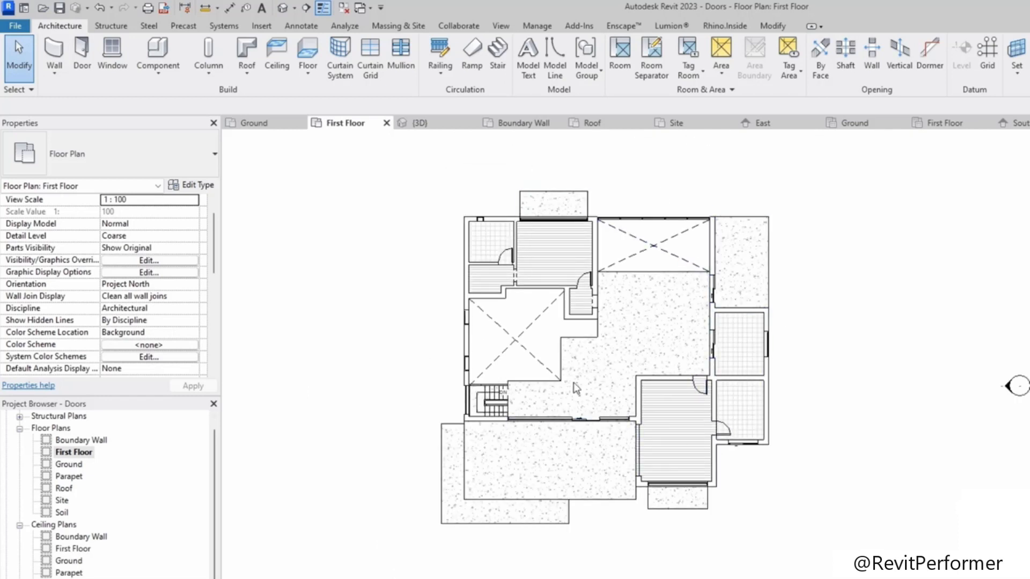
scroll(491, 376, "up", 8)
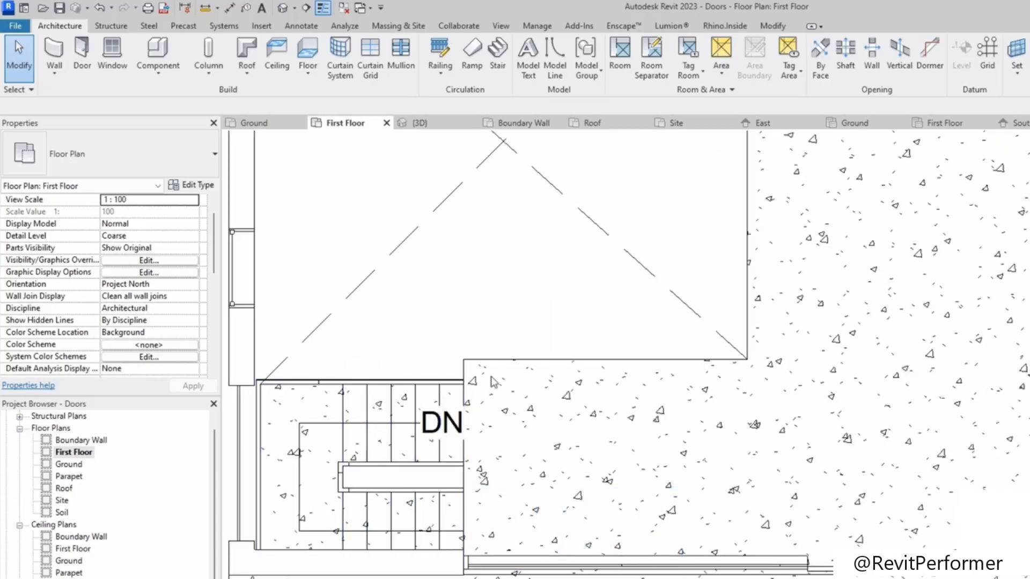
left_click(356, 419)
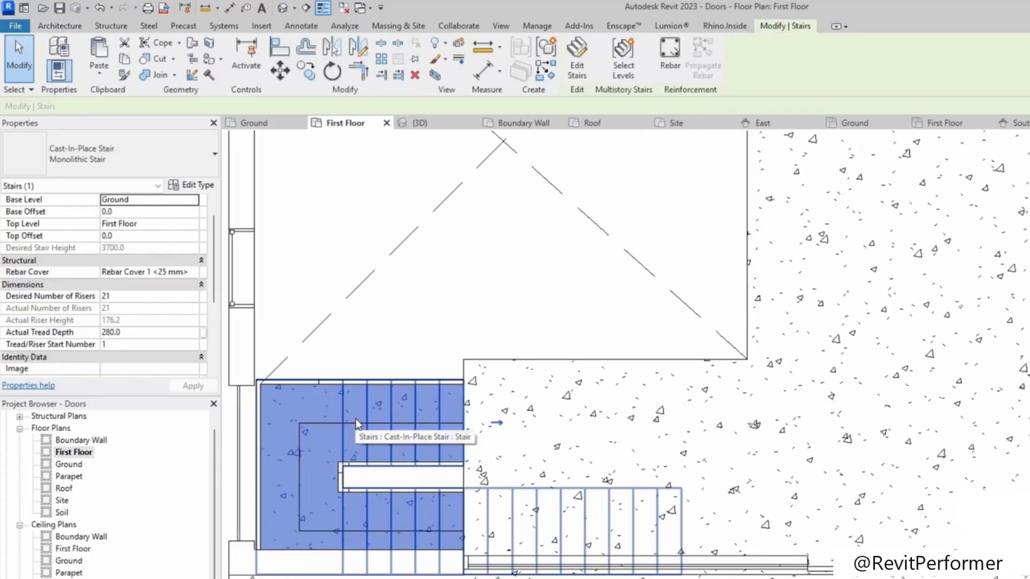
key("Up")
key("Up")
key("Up")
key("Up")
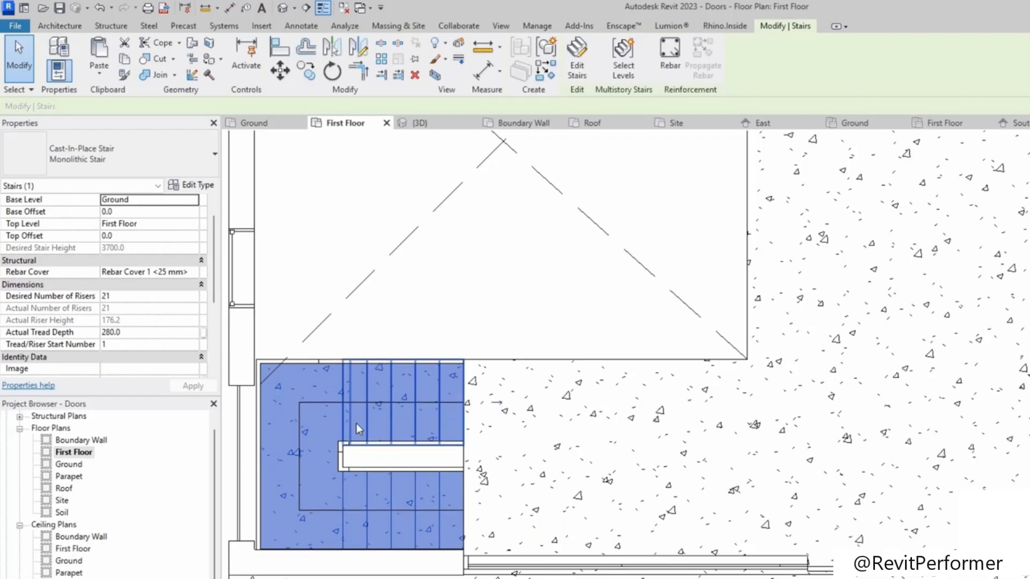
key("Escape")
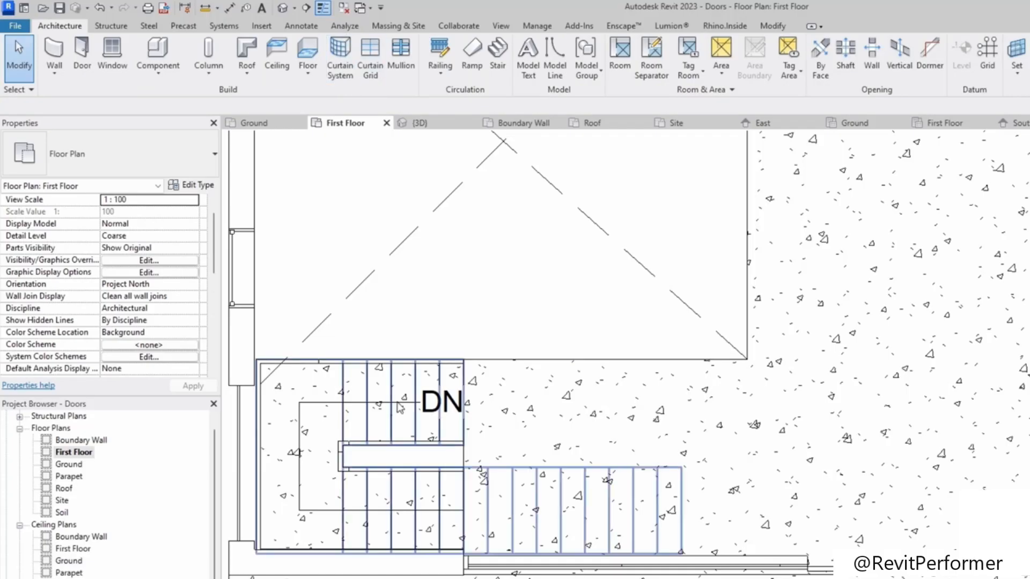
Step: Sketch a glass railing along the stair void's upper edge and down its east side, then finish the railing
left_click(440, 54)
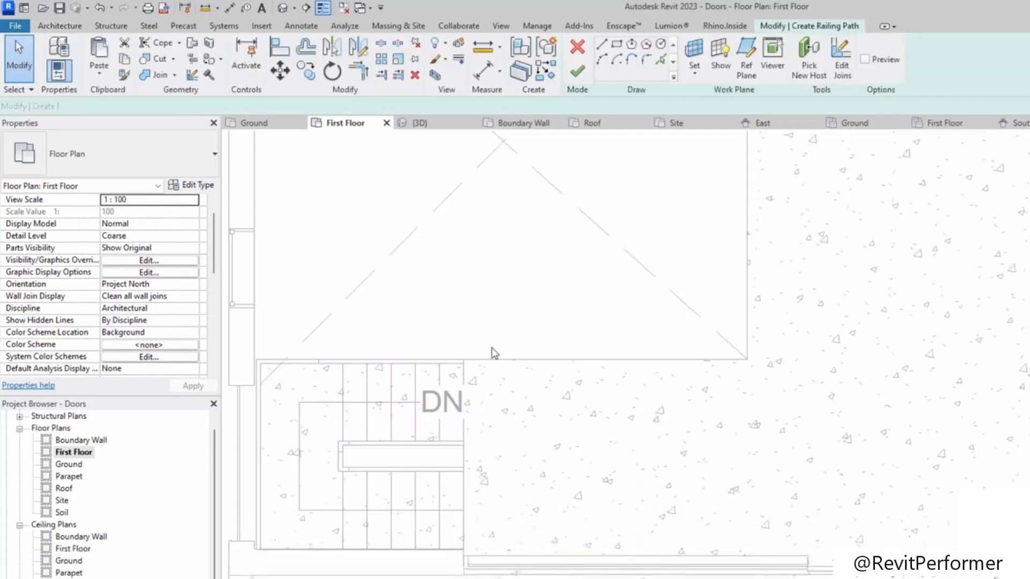
left_click(463, 360)
left_click(749, 360)
middle_click_drag(743, 304, 738, 529)
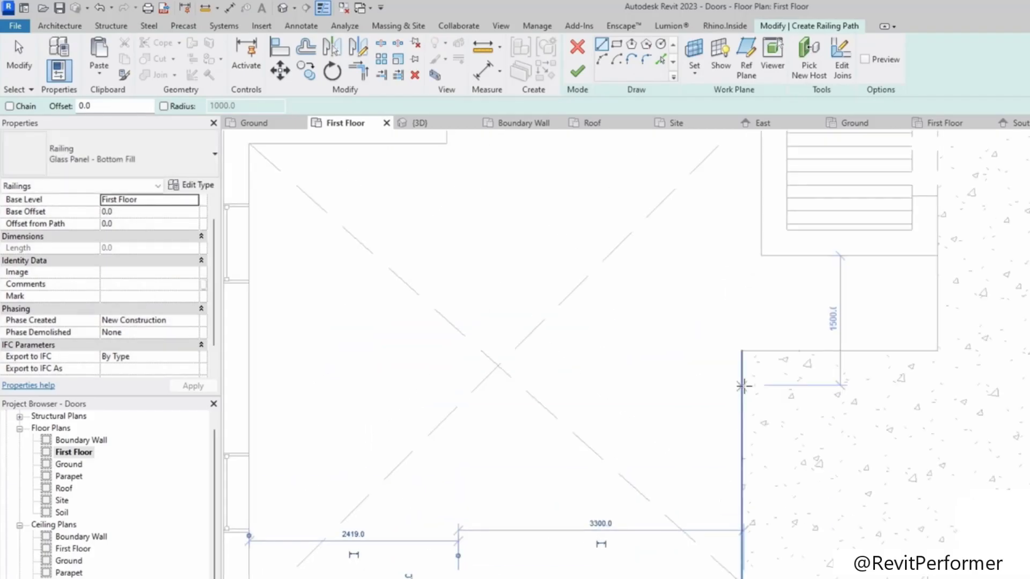
left_click(742, 353)
left_click(742, 578)
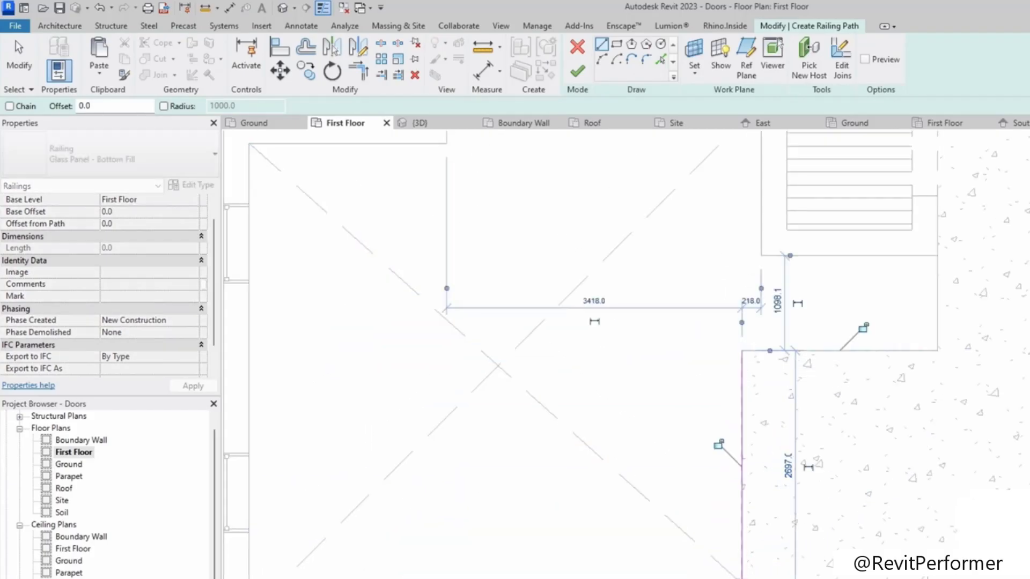
left_click(742, 351)
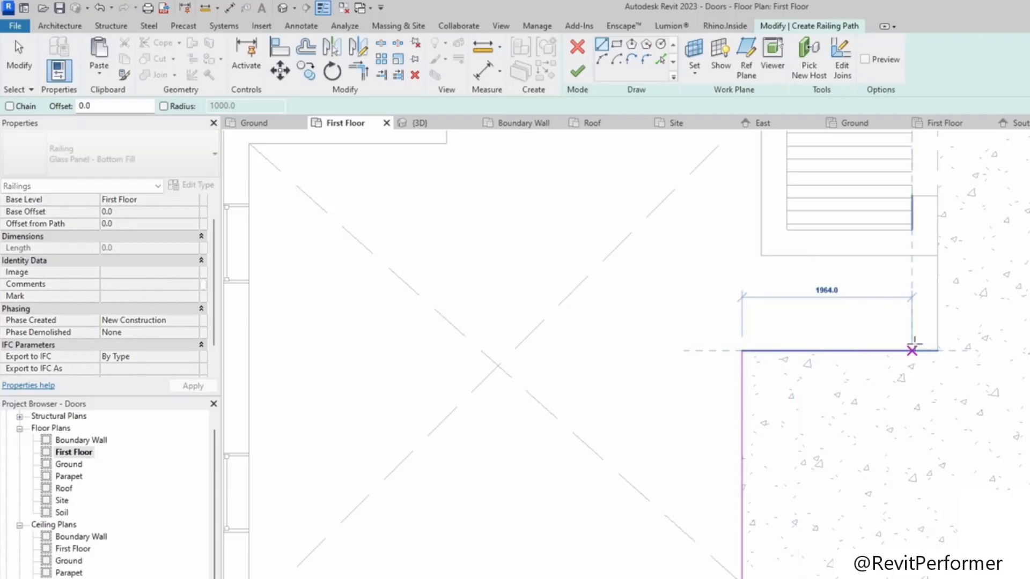
left_click(937, 351)
scroll(938, 322, "down", 3)
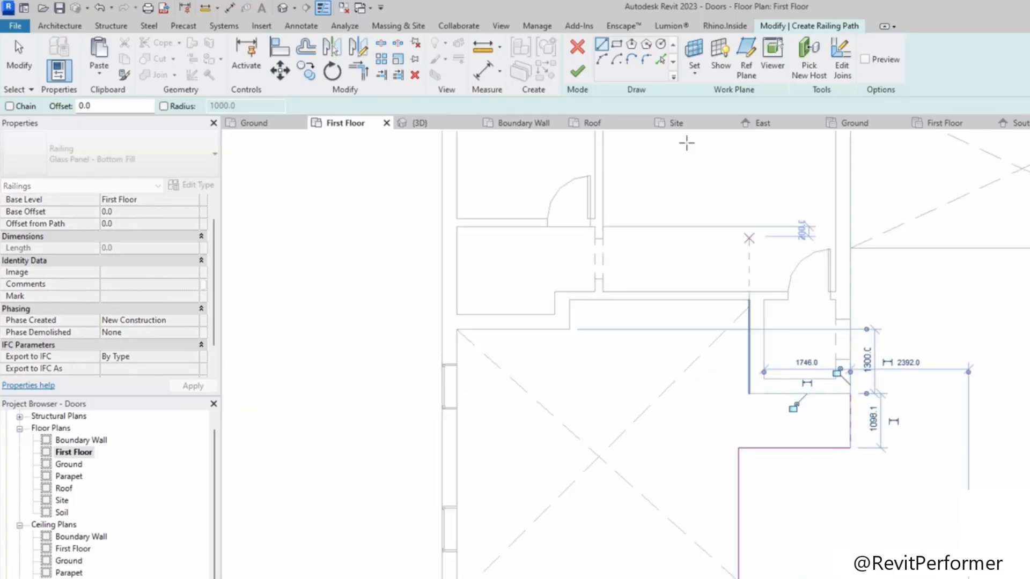
left_click(578, 77)
Step: Sketch a straight railing about 6950 mm along the lower edge of the double-height void and finish it
scroll(809, 439, "down", 3)
middle_click_drag(809, 438, 663, 406)
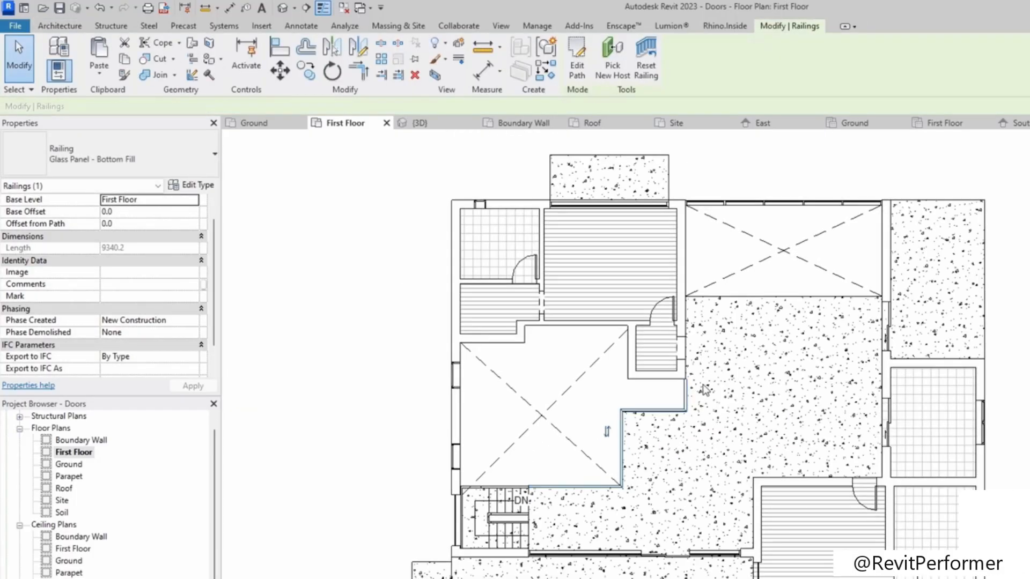
left_click(696, 391)
scroll(696, 391, "up", 3)
scroll(698, 395, "up", 5)
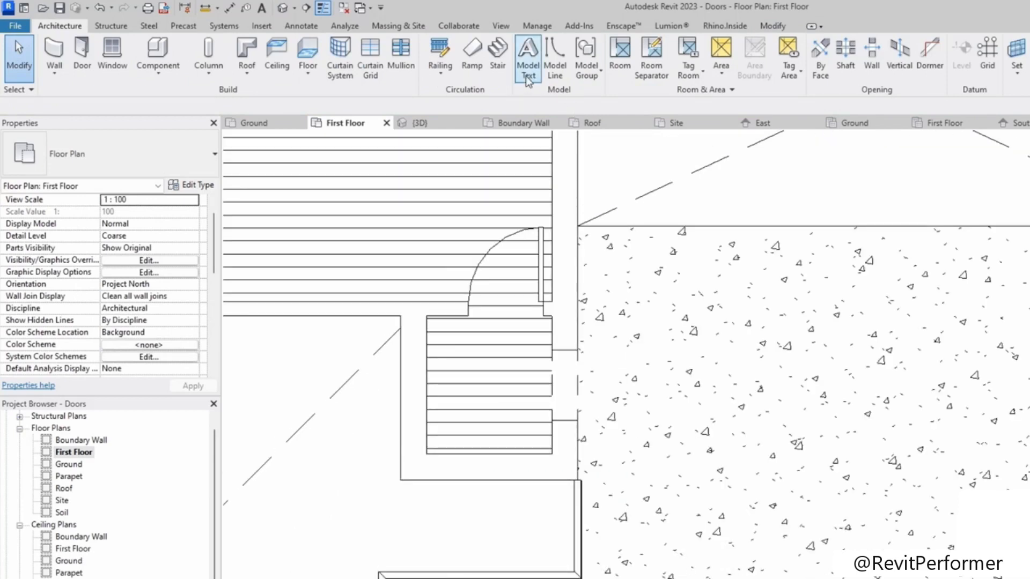
left_click(437, 56)
scroll(789, 223, "down", 1)
middle_click_drag(743, 202, 607, 361)
scroll(468, 380, "up", 3)
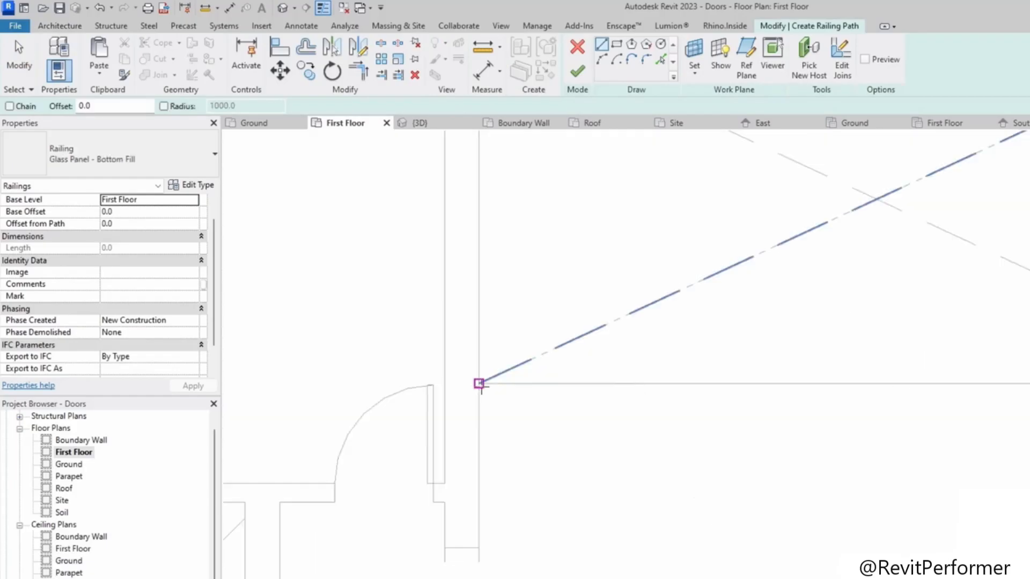
left_click(478, 383)
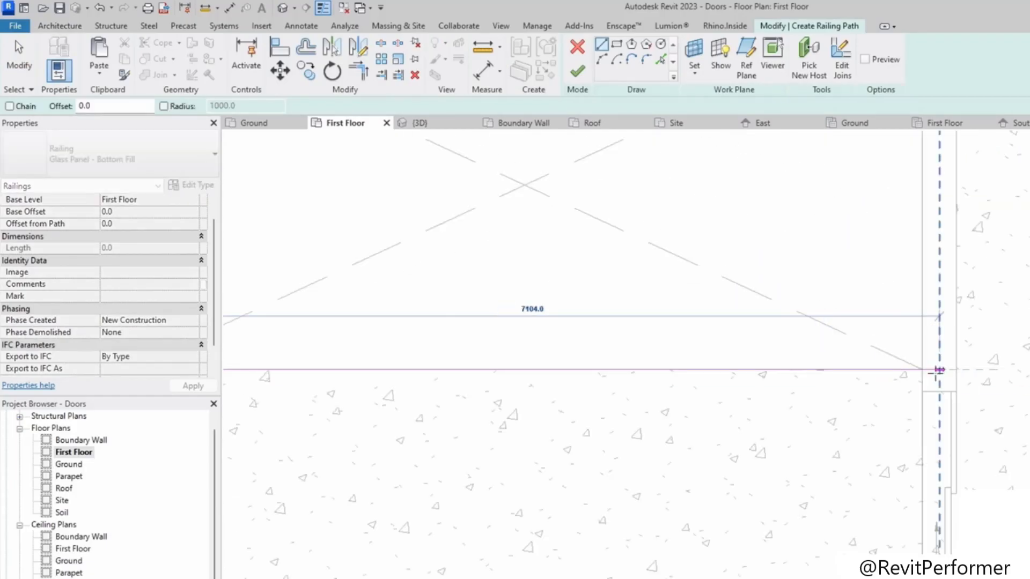
left_click(922, 370)
scroll(667, 322, "down", 3)
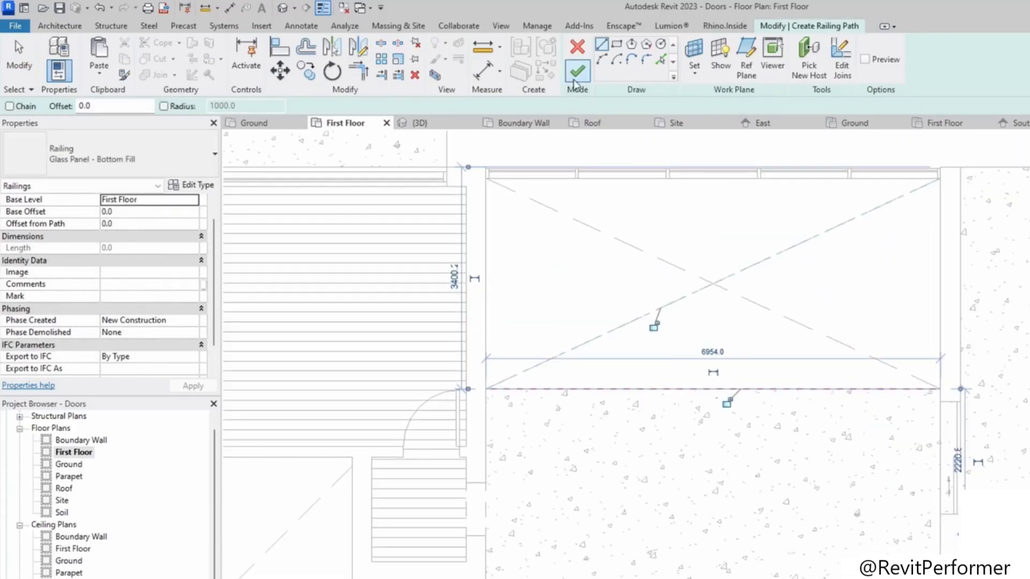
left_click(577, 71)
scroll(756, 330, "down", 3)
middle_click_drag(754, 332, 628, 337)
scroll(638, 354, "up", 2)
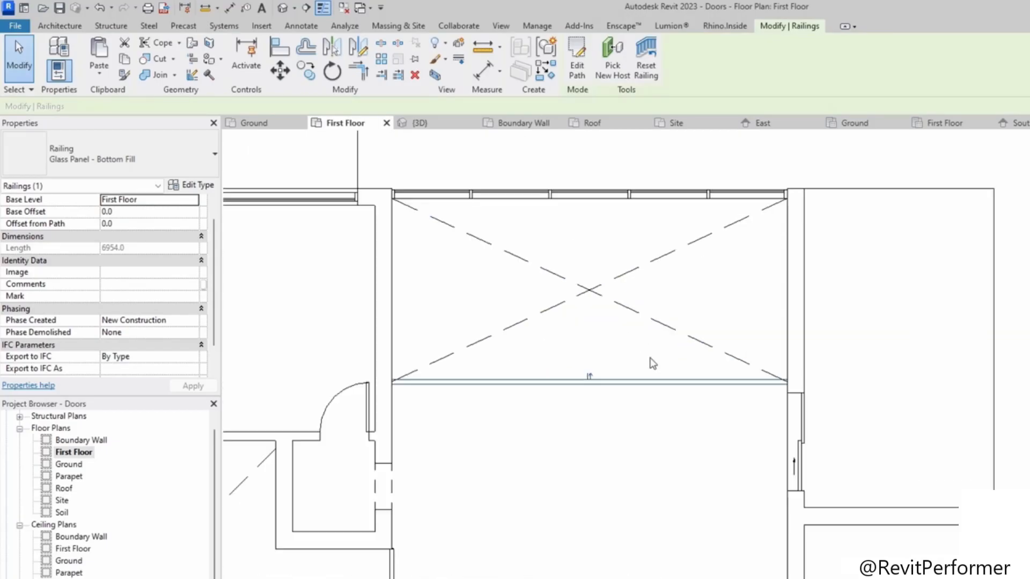
scroll(608, 378, "down", 1)
middle_click_drag(606, 375, 648, 325)
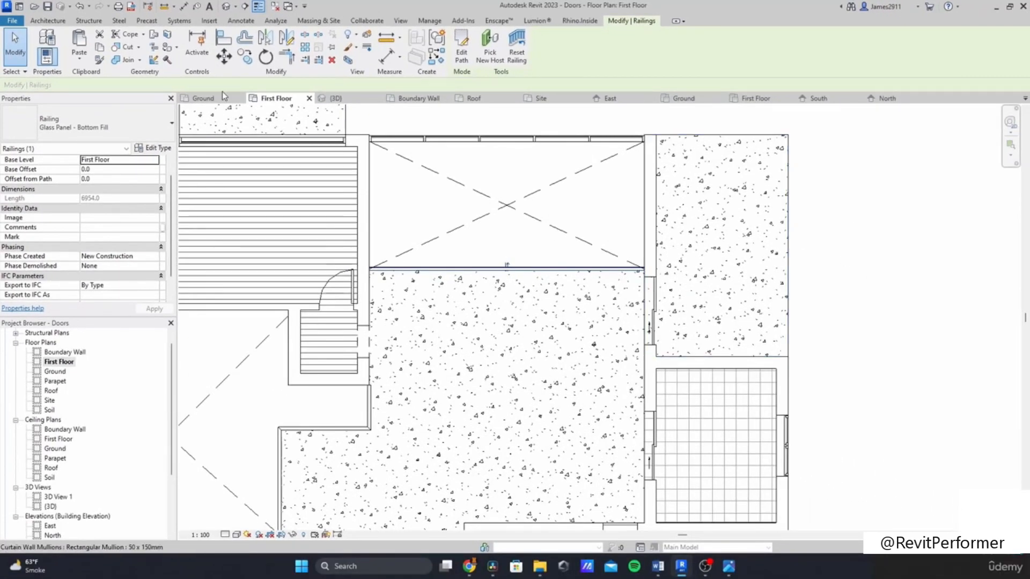
Step: Start a new railing and try sketching disconnected path lines near the upper void, then try to finish it
left_click(57, 21)
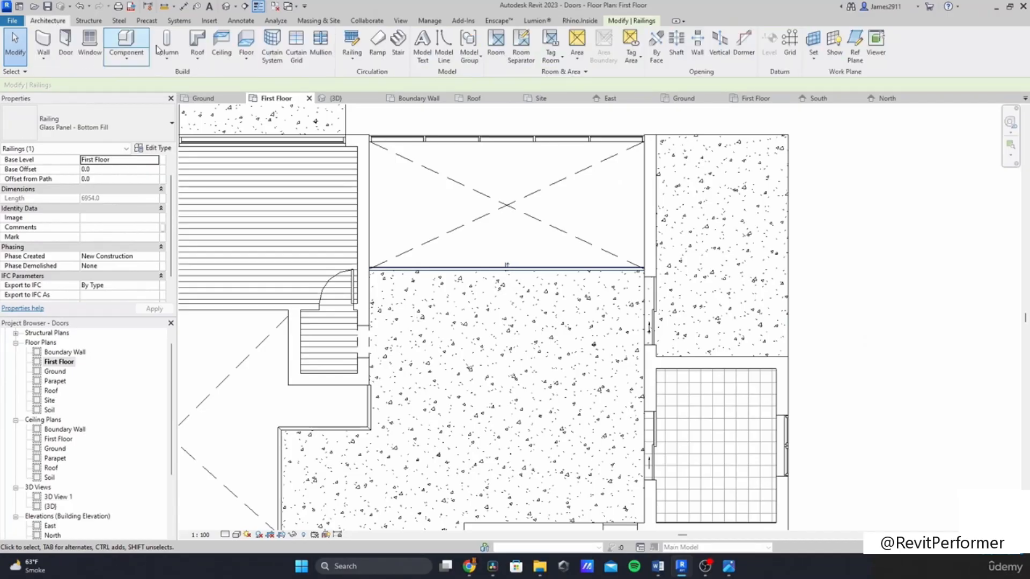
left_click(351, 46)
middle_click_drag(483, 161, 494, 229)
scroll(494, 230, "down", 1)
left_click(539, 216)
left_click(539, 134)
left_click(511, 135)
left_click(428, 142)
left_click(504, 178)
left_click(512, 136)
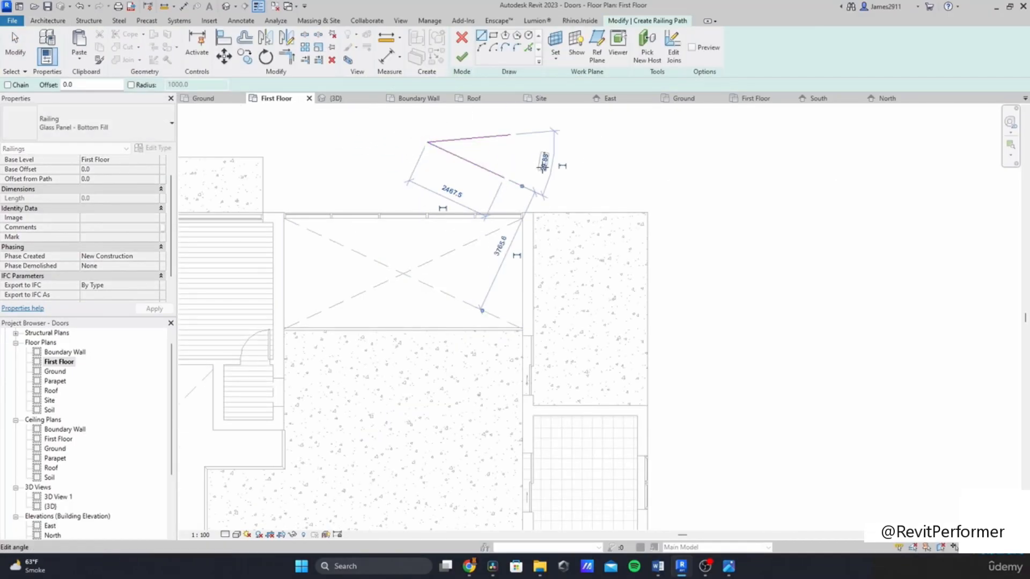
left_click(503, 181)
left_click(774, 139)
left_click(713, 166)
left_click(759, 243)
left_click(790, 210)
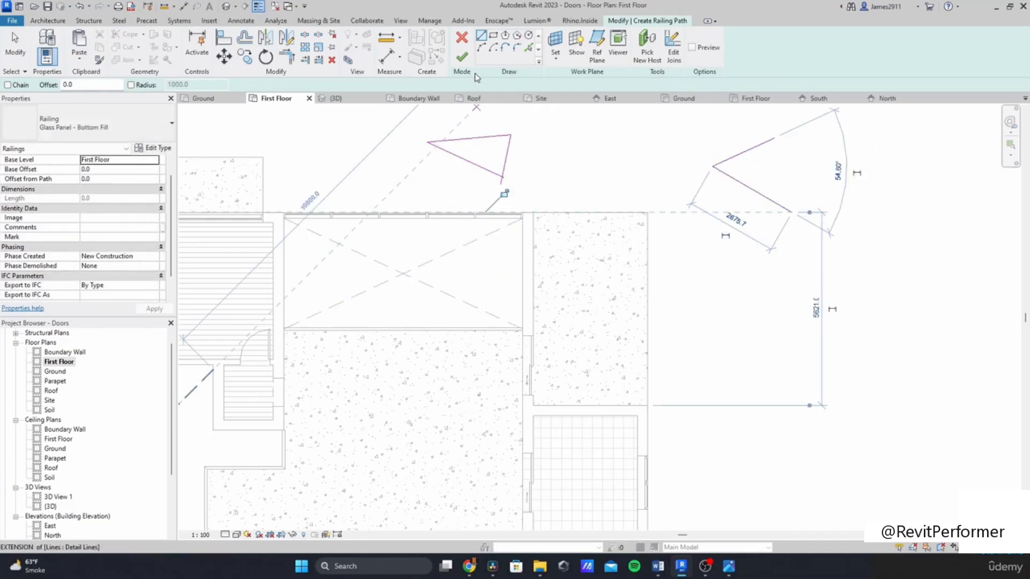
left_click(461, 57)
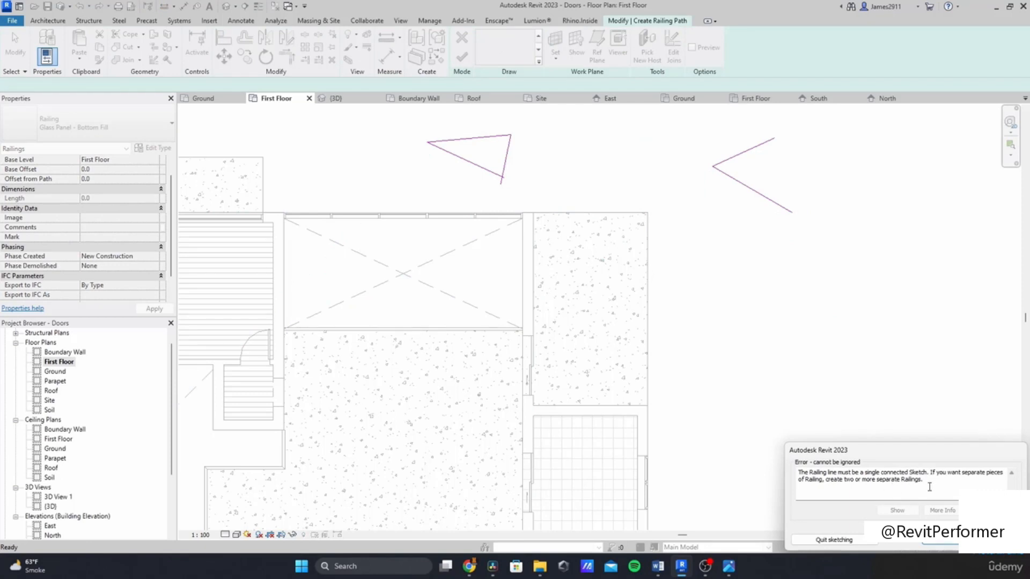
left_click(942, 540)
Step: Delete the stray disconnected sketch lines from the railing path
key("Escape")
key("Escape")
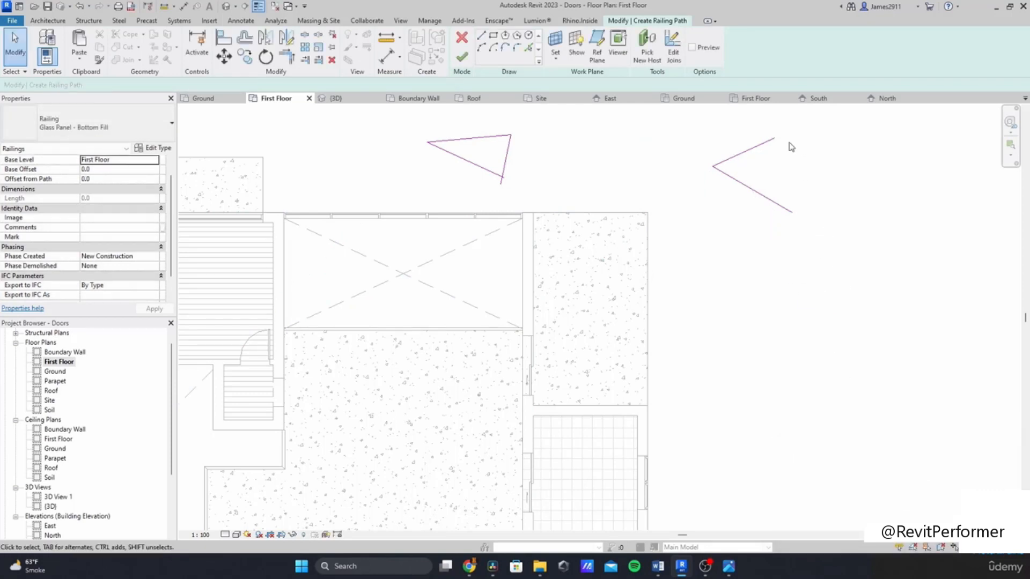
left_click_drag(711, 243, 709, 242)
key("Delete")
left_click_drag(531, 121, 444, 202)
key("Delete")
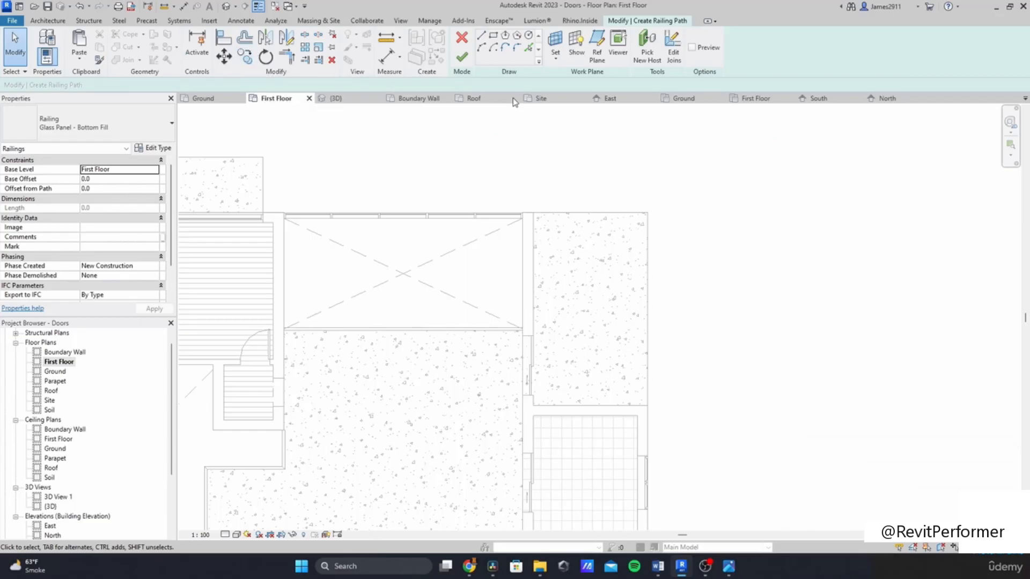
Step: Sketch an L-shaped railing along the top and east edges of the northeast balcony slab and finish it
scroll(570, 211, "up", 3)
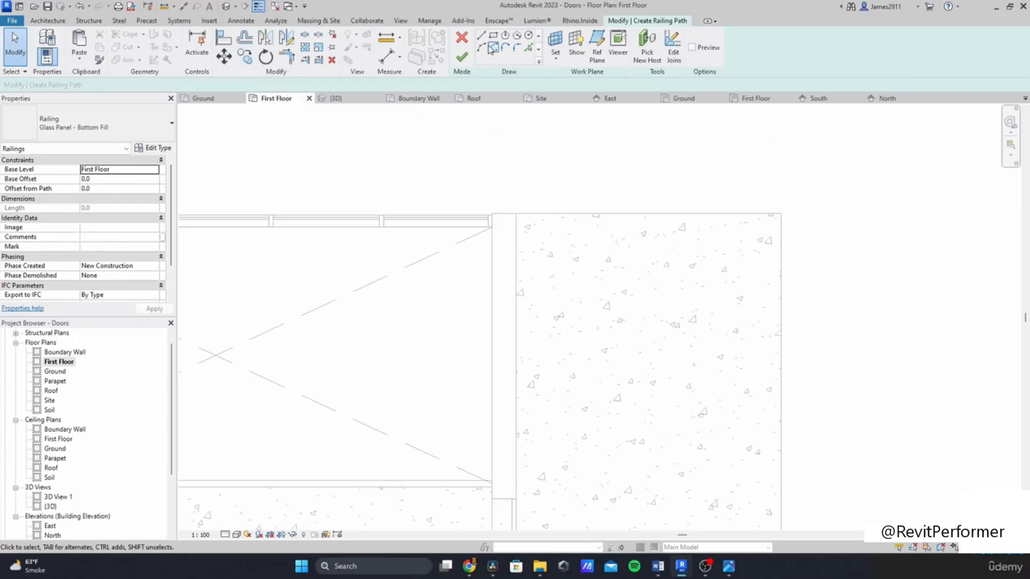
key("l")
key("i")
left_click(516, 214)
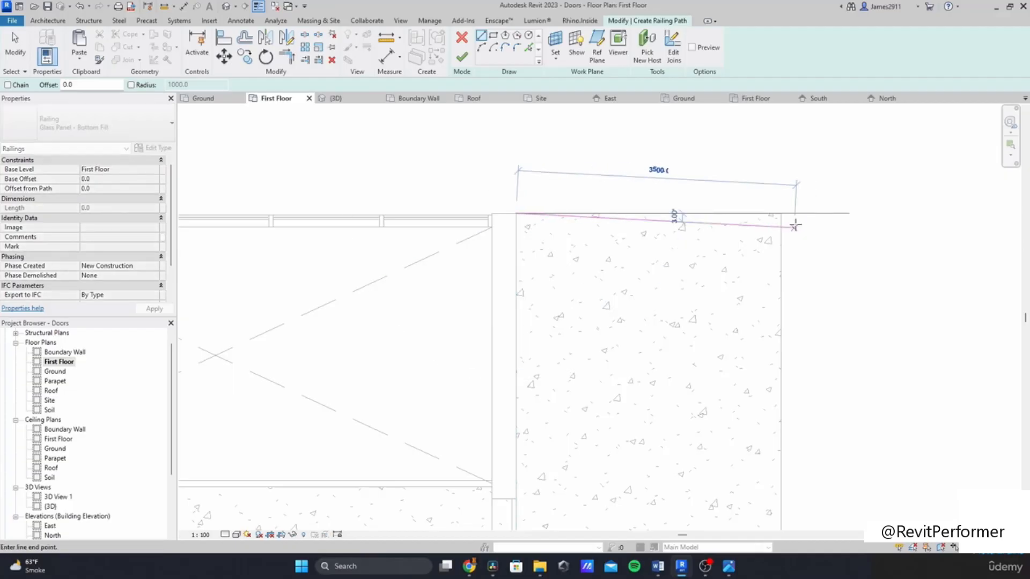
left_click(782, 214)
middle_click_drag(808, 437, 711, 367)
left_click(720, 410)
left_click(678, 156)
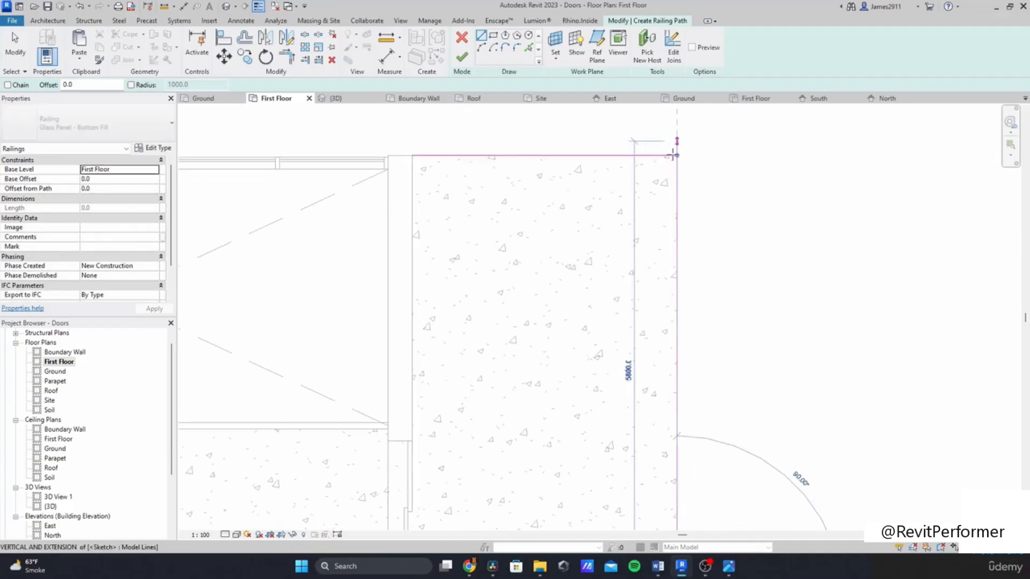
scroll(410, 391, "down", 5)
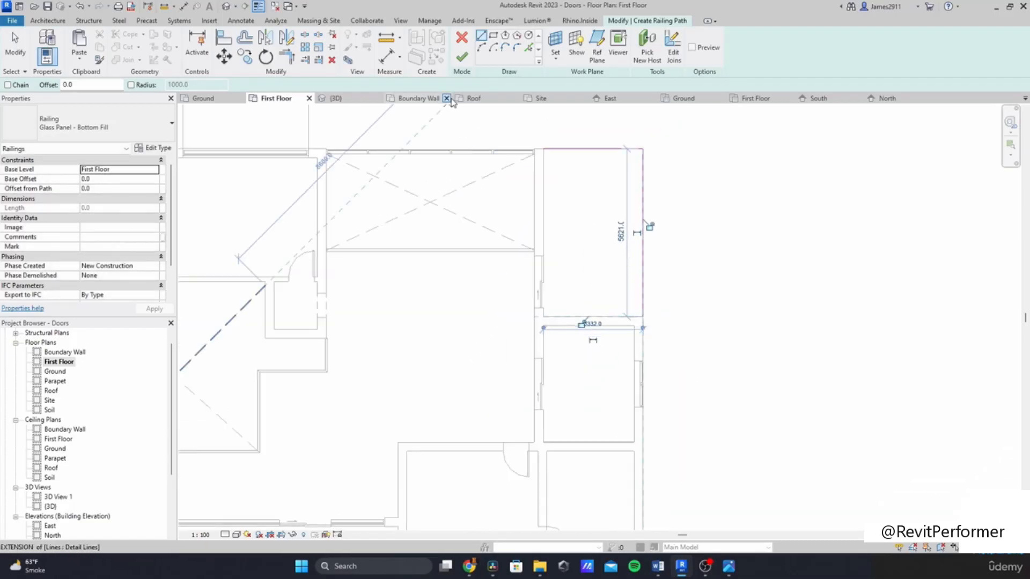
left_click(462, 57)
Step: Sketch a railing along the west, south and east edges of the large front first-floor slab and finish it
scroll(442, 367, "down", 5)
scroll(442, 367, "up", 1)
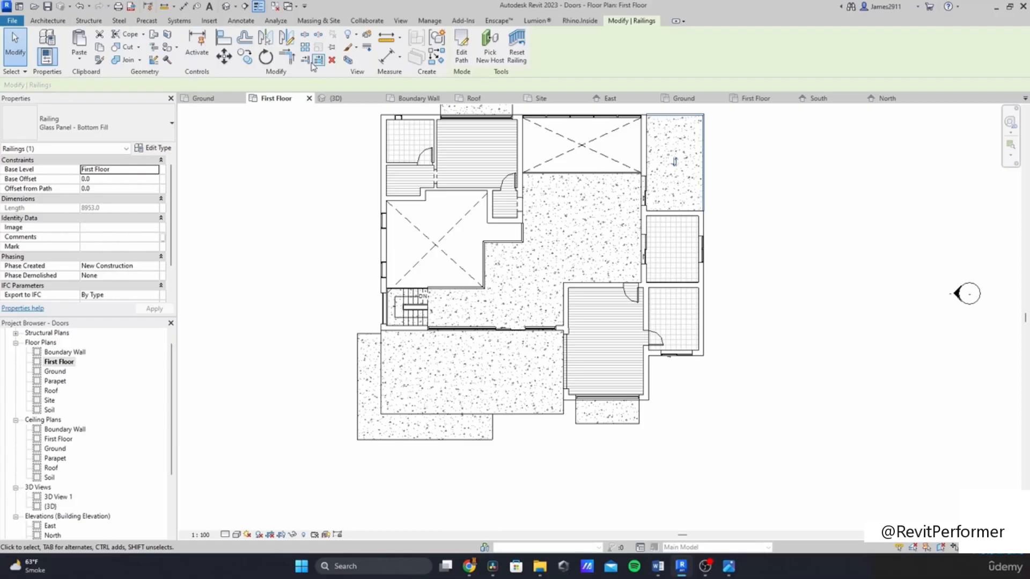
left_click(48, 21)
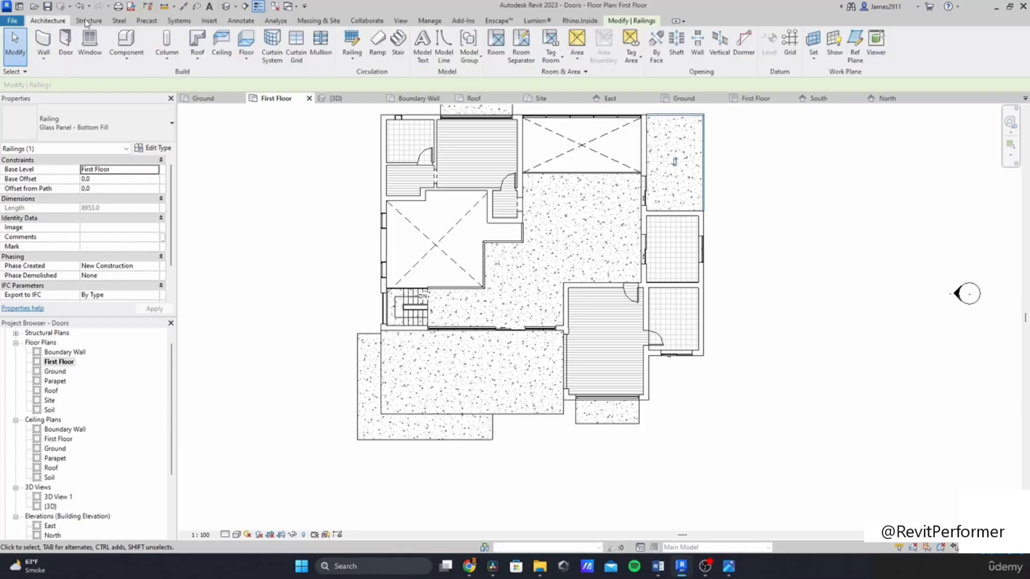
left_click(352, 45)
scroll(382, 340, "up", 4)
left_click(370, 321)
left_click(369, 448)
left_click(646, 448)
scroll(657, 441, "up", 4)
left_click(639, 453)
left_click(639, 416)
scroll(600, 411, "down", 5)
middle_click_drag(556, 358, 547, 410)
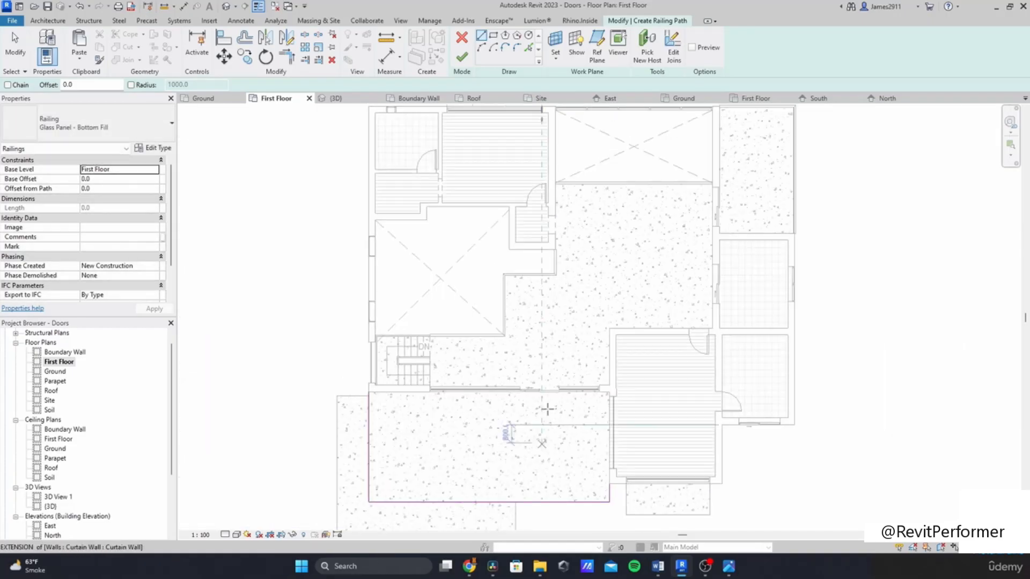
scroll(534, 226, "down", 1)
middle_click_drag(533, 225, 523, 316)
left_click(461, 55)
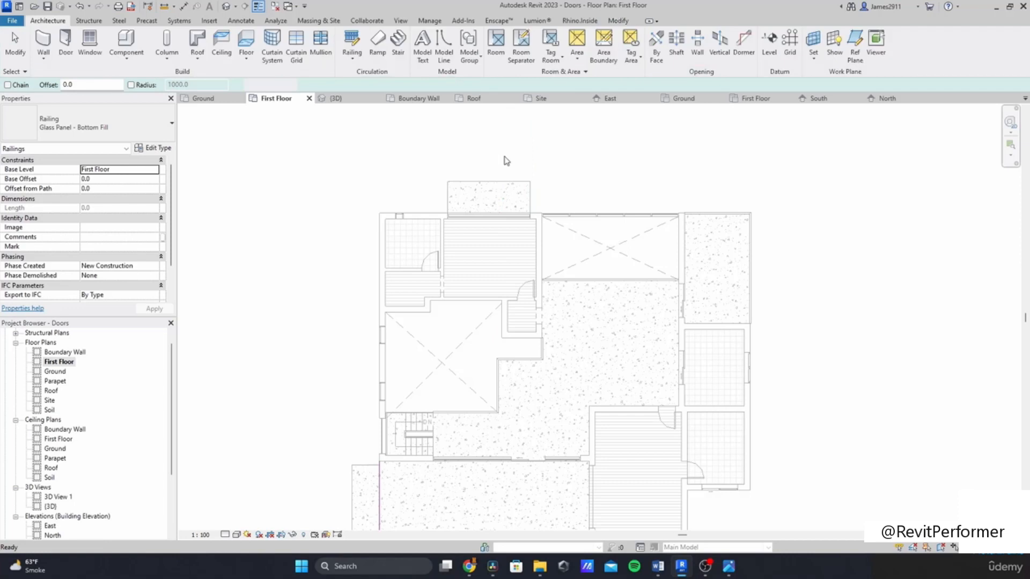
Step: Sketch a railing along the west, north and east edges of the small north balcony slab
scroll(502, 166, "up", 4)
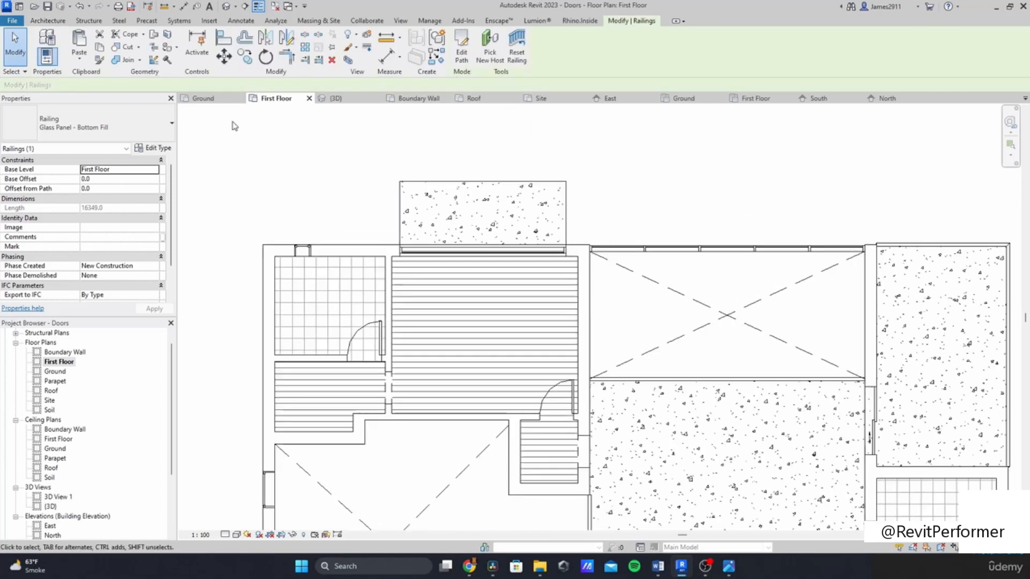
left_click(49, 22)
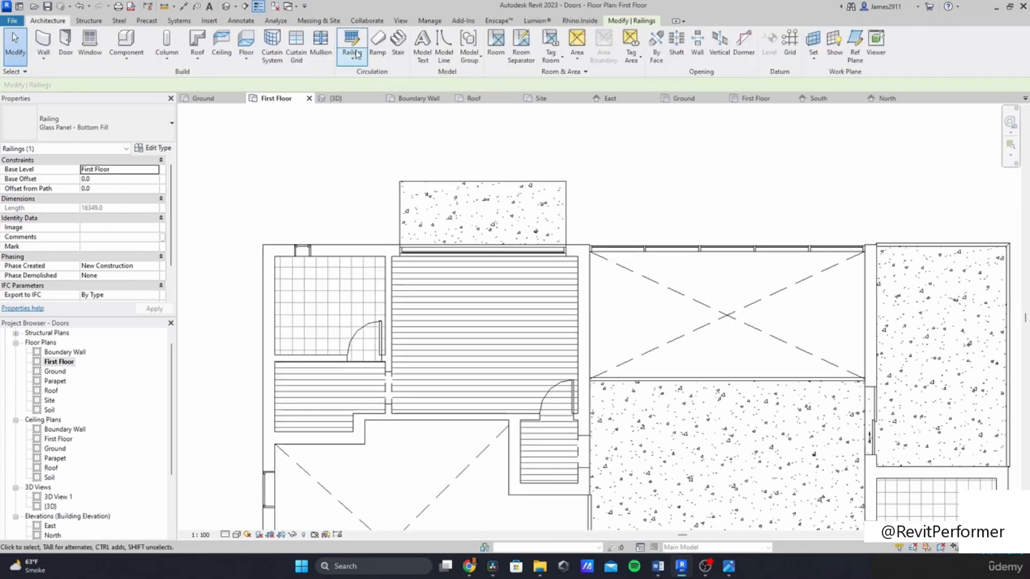
scroll(400, 247, "up", 3)
left_click(401, 247)
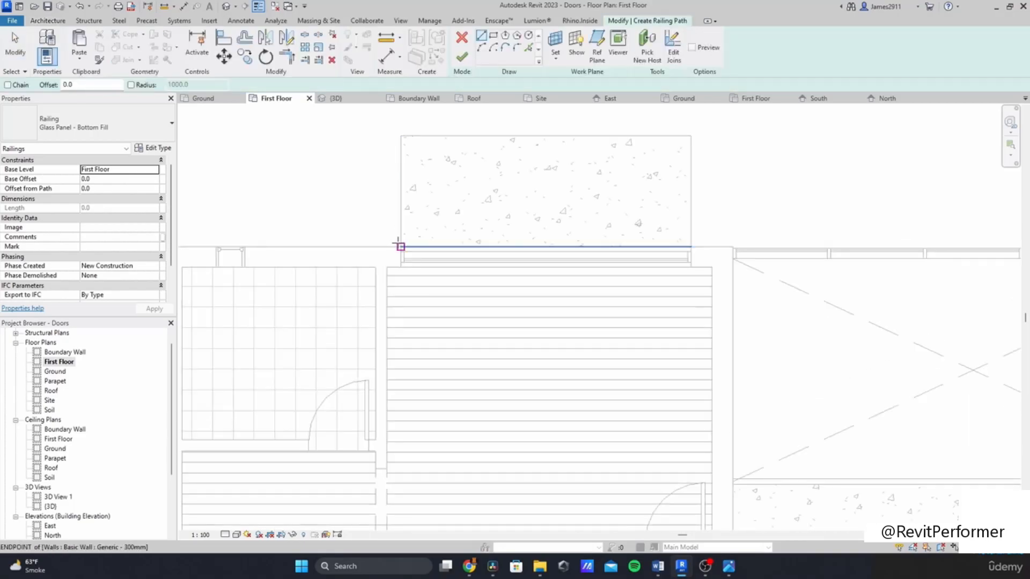
left_click(400, 136)
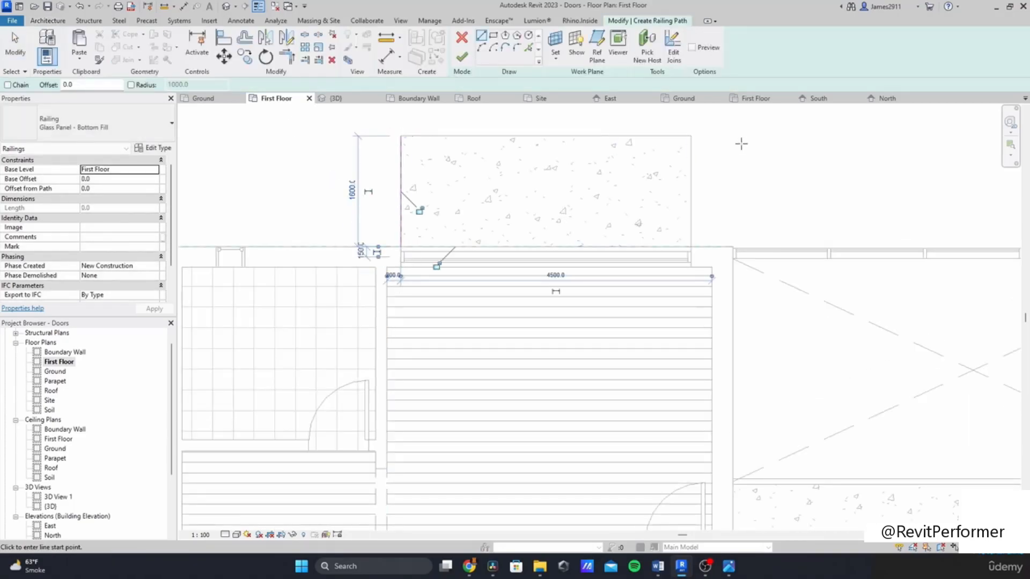
left_click(691, 136)
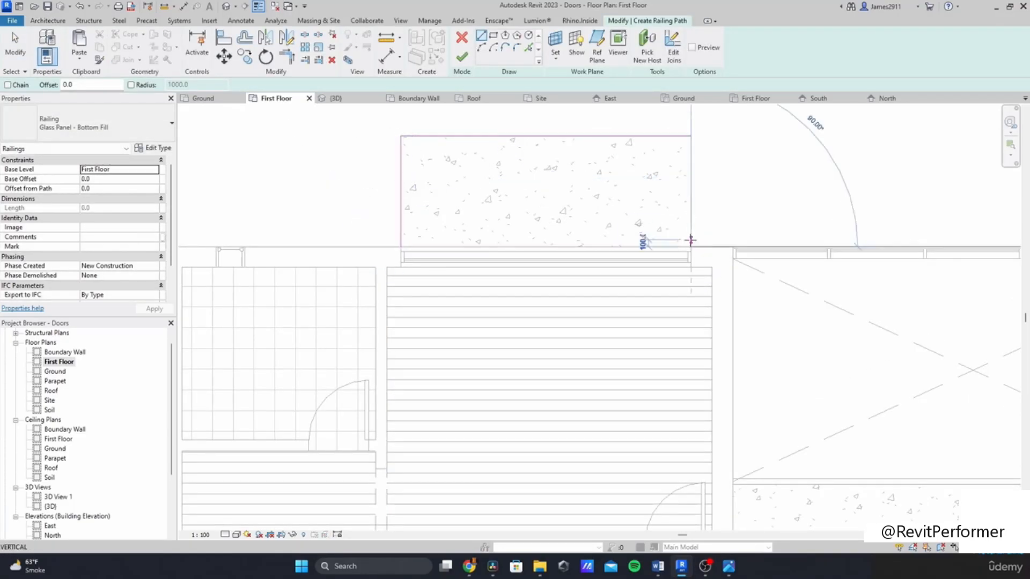
left_click(691, 247)
scroll(835, 200, "down", 3)
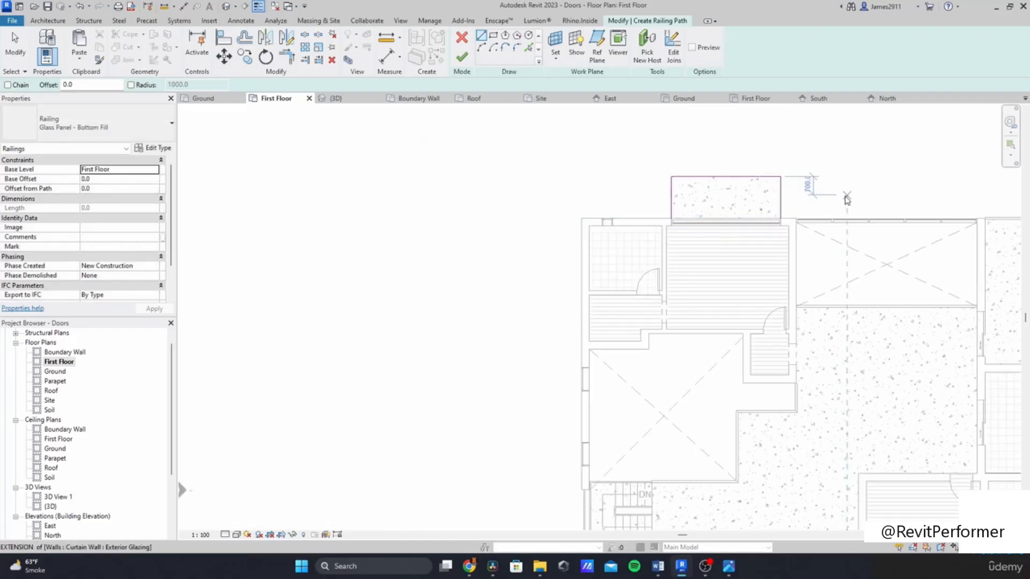
key("Escape")
Step: Examine the small balcony slab on the south side of the first-floor plan
scroll(769, 204, "down", 3)
middle_click_drag(844, 255, 442, 139)
scroll(399, 266, "up", 2)
scroll(467, 333, "up", 2)
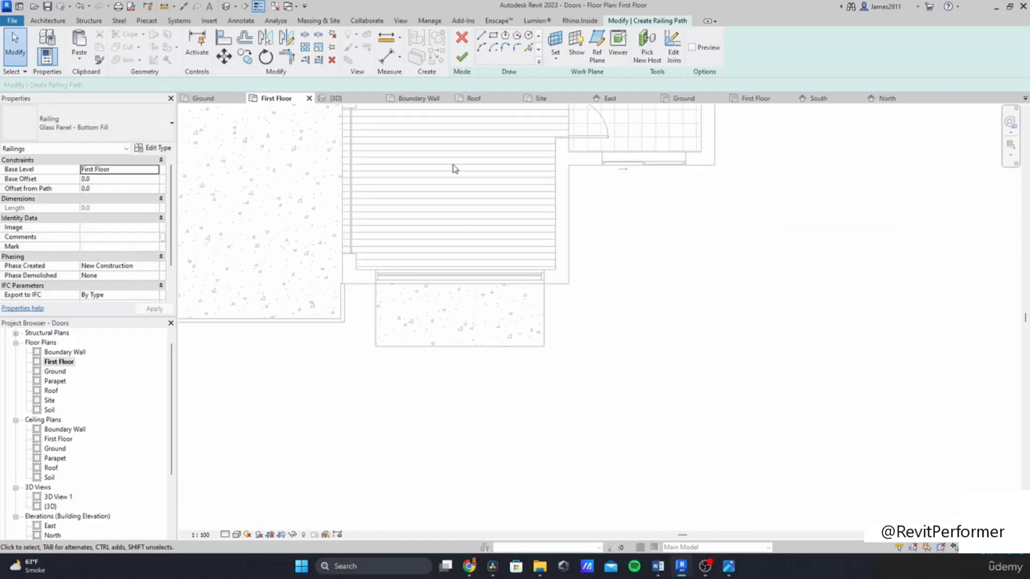
scroll(542, 301, "down", 3)
middle_click_drag(539, 308, 555, 360)
scroll(563, 333, "down", 1)
middle_click_drag(518, 408, 552, 352)
scroll(552, 352, "up", 3)
scroll(569, 308, "up", 3)
left_click(637, 225)
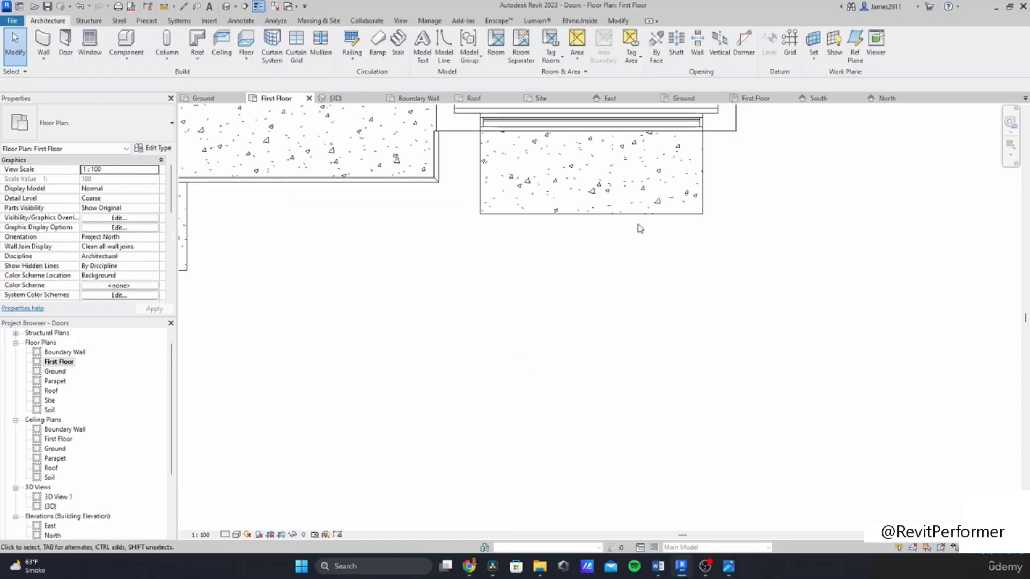
left_click(682, 214)
left_click(738, 289)
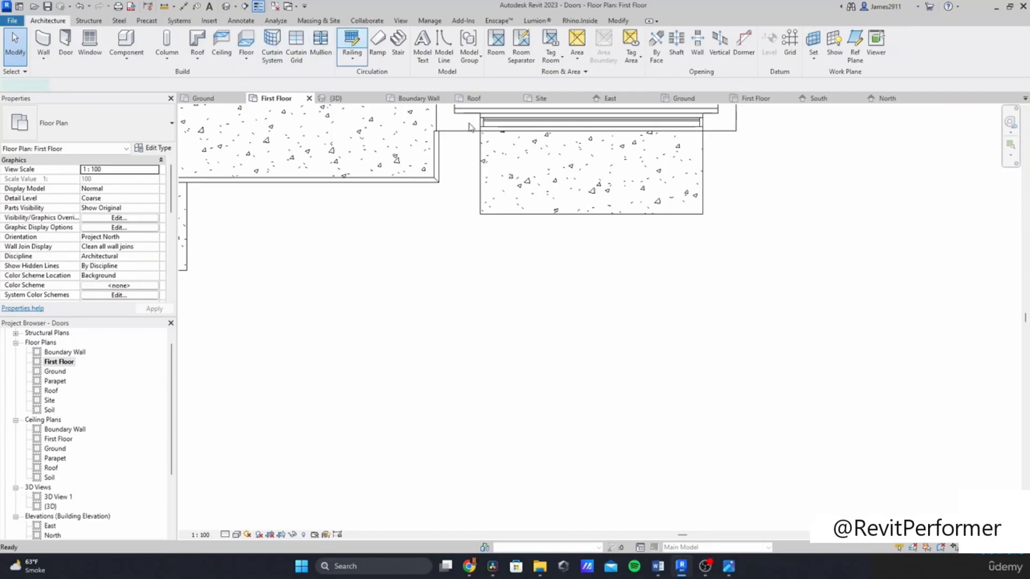
Step: Sketch a railing along the south edge of the small south balcony slab and finish it
left_click(702, 214)
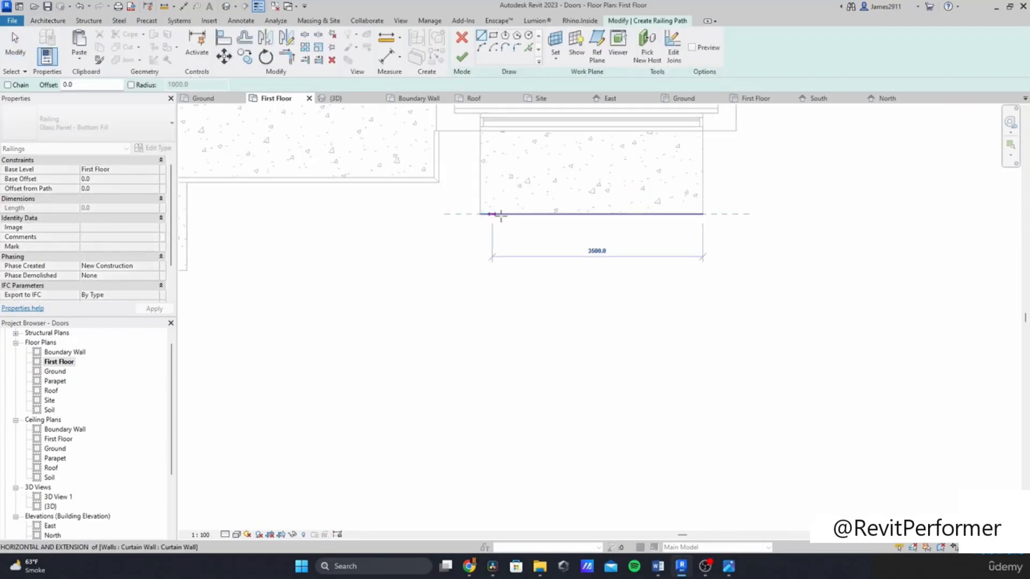
left_click(481, 215)
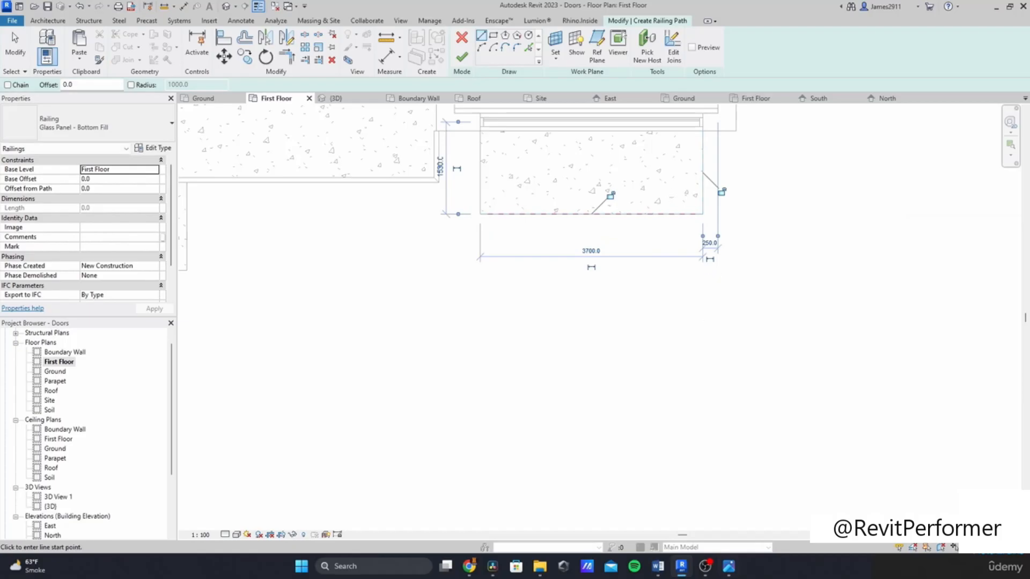
left_click(729, 567)
left_click(729, 567)
key("Escape")
key("Escape")
left_click(460, 58)
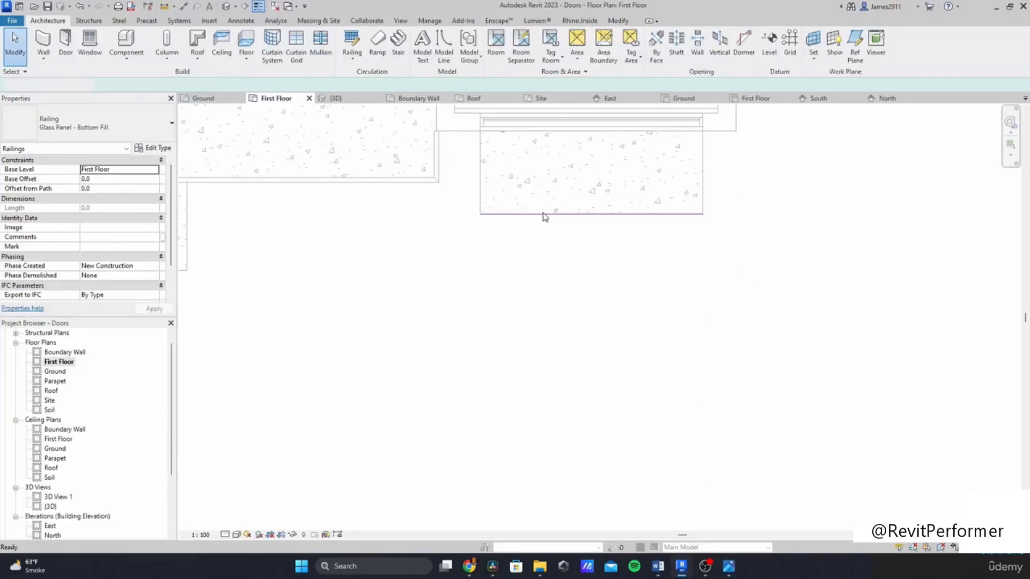
Step: Open the 3D view and orbit around the house to inspect the new balcony railings
scroll(627, 376, "down", 3)
scroll(56, 478, "down", 1)
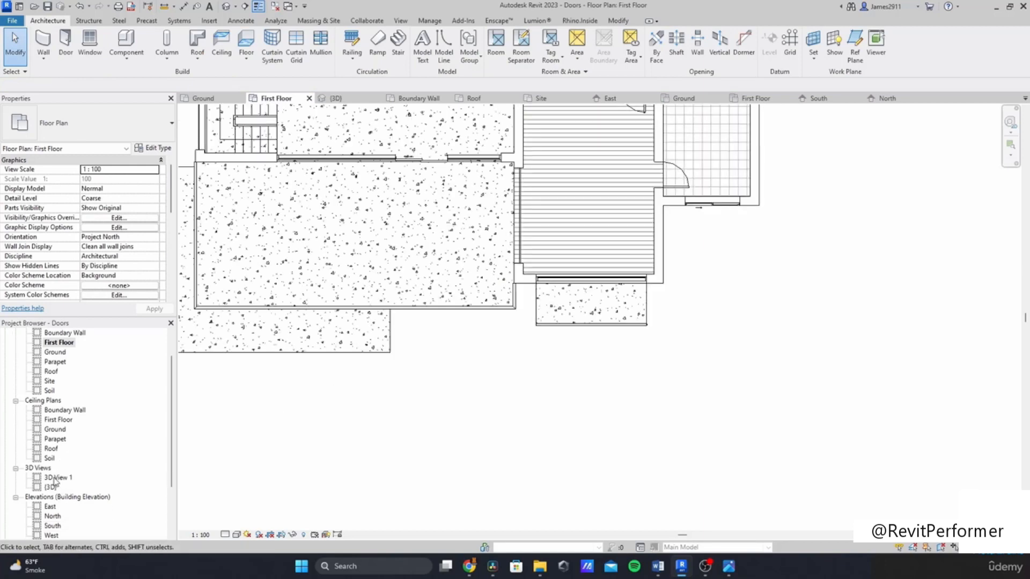
left_click(51, 487)
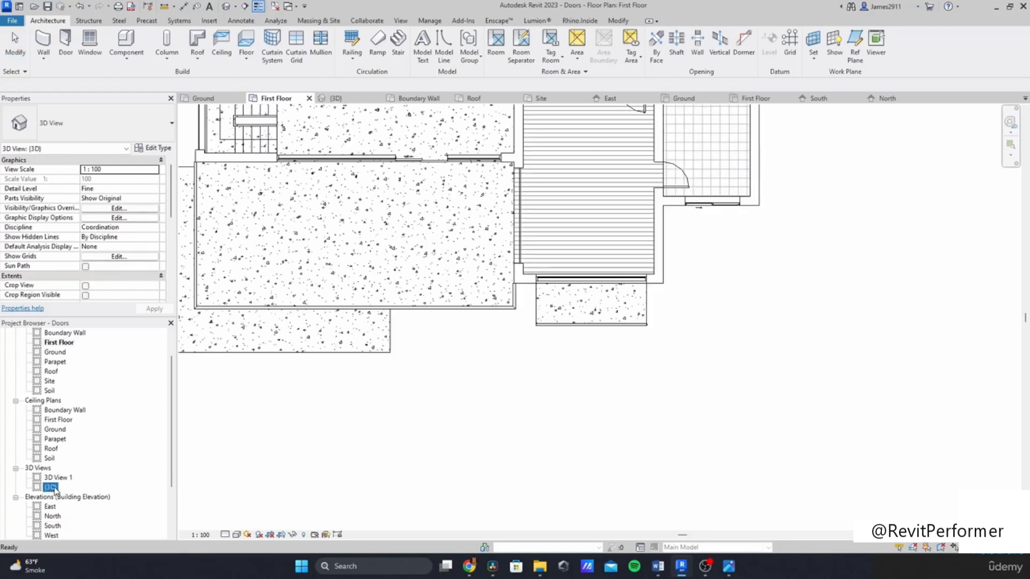
left_click(101, 481)
left_click(581, 300)
double_click(51, 488)
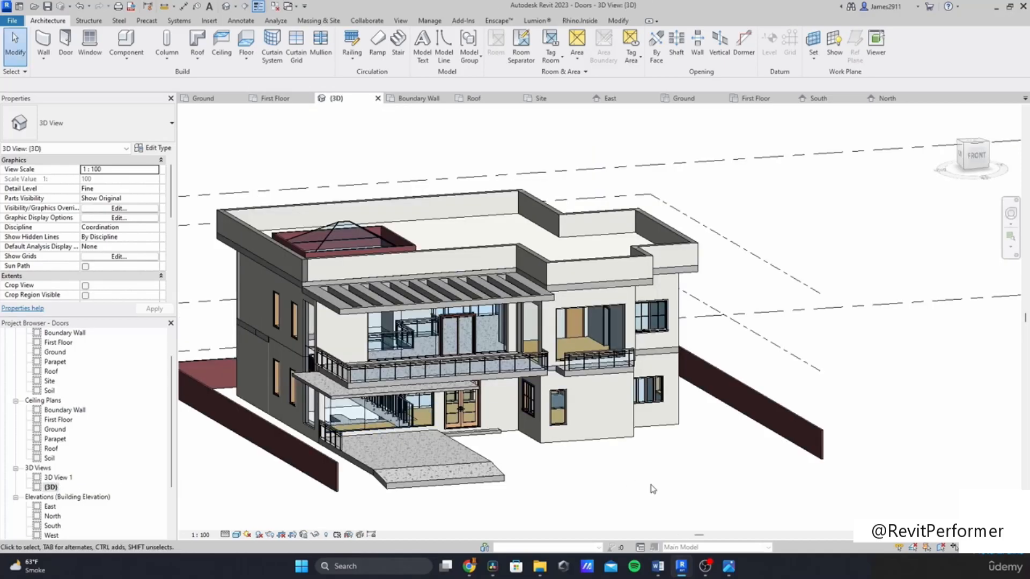
scroll(586, 345, "up", 2)
scroll(452, 446, "up", 4)
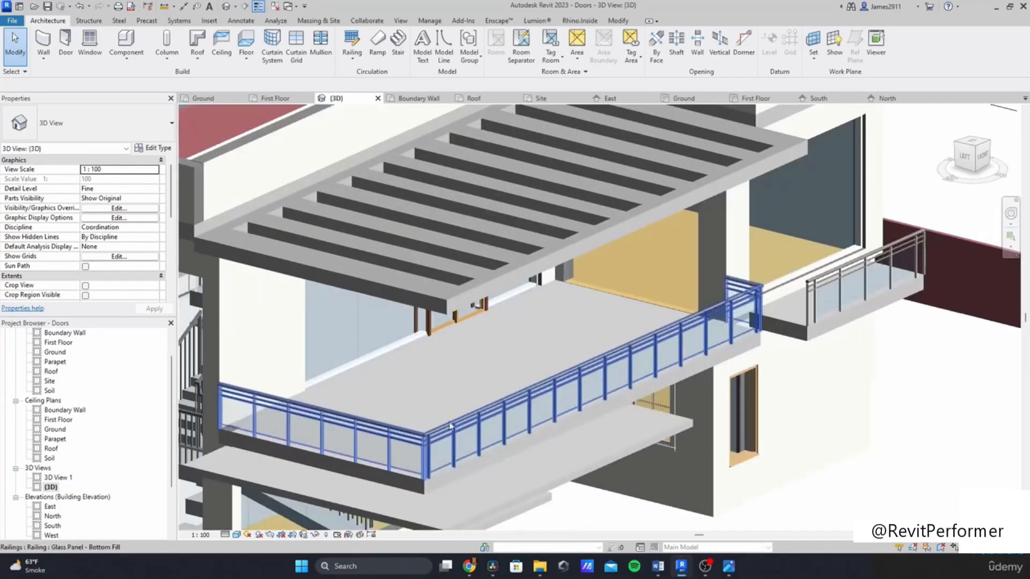
middle_click_drag(558, 393, 537, 383, "shift")
middle_click_drag(475, 410, 628, 318)
middle_click_drag(672, 345, 573, 210, "shift")
scroll(559, 349, "down", 3)
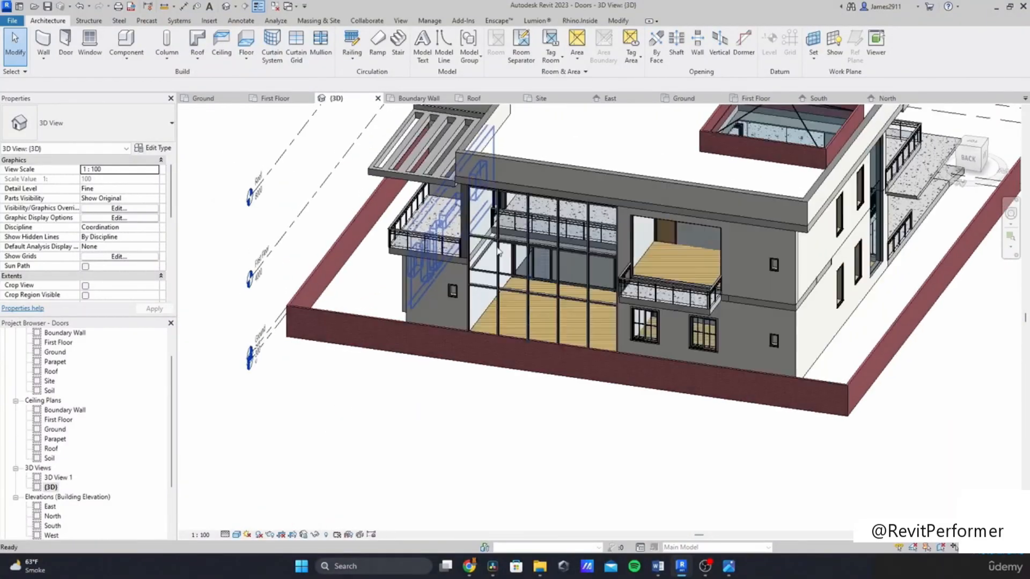
Step: Select the storefront curtain wall above the void in 3D and open the Ground floor plan
key("Tab")
left_click(578, 206)
scroll(72, 396, "up", 3)
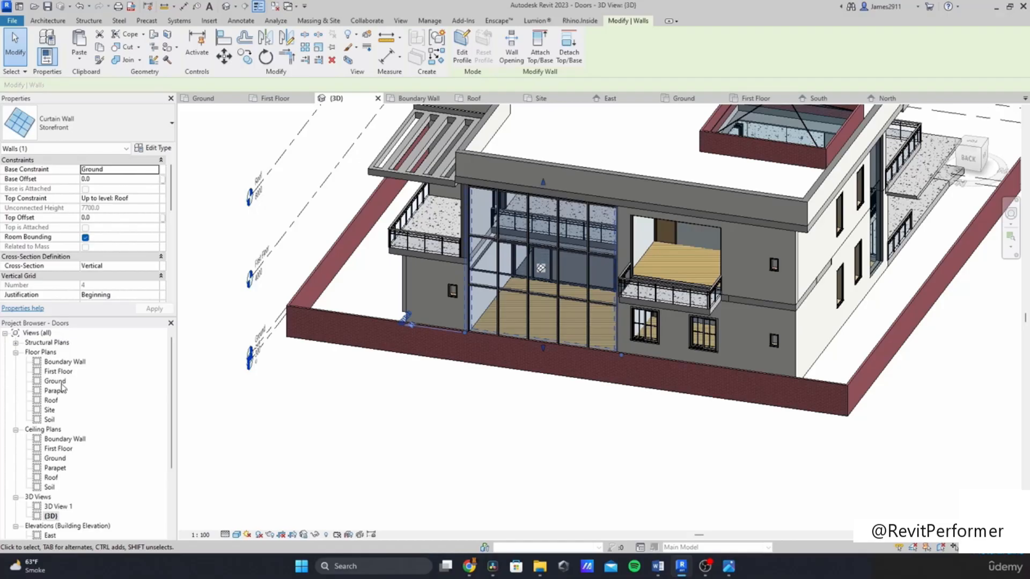
left_click(63, 381)
double_click(56, 381)
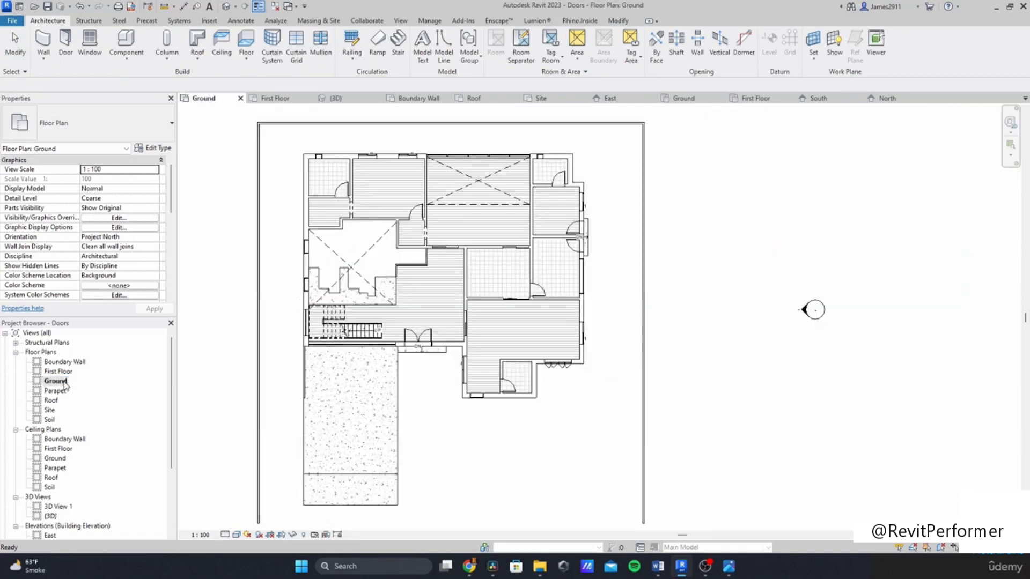
Step: Try to draw a Curtain Wall along the north wall of the ground-floor void
scroll(460, 311, "up", 3)
scroll(460, 311, "up", 3)
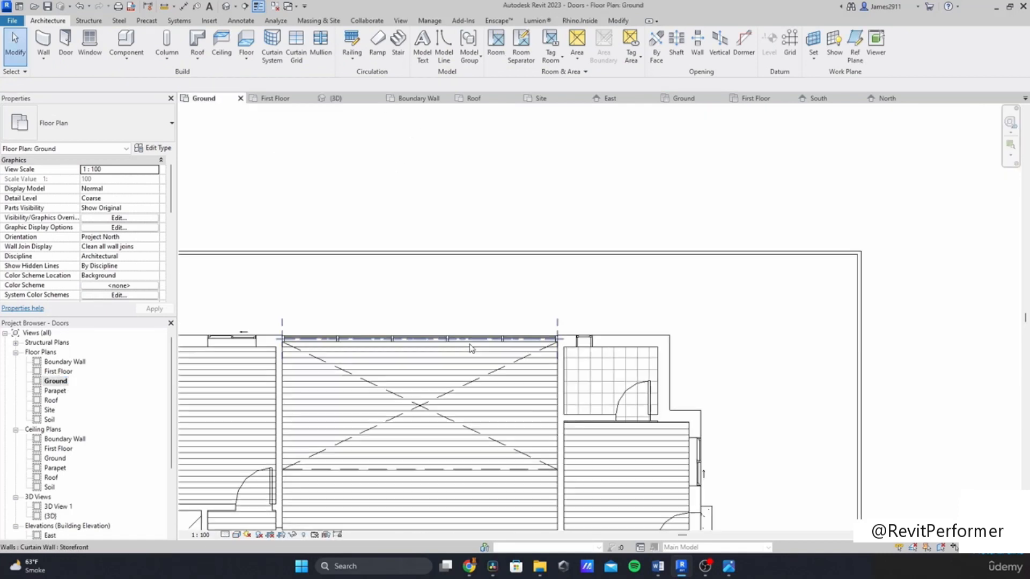
scroll(298, 334, "up", 2)
key("w")
key("a")
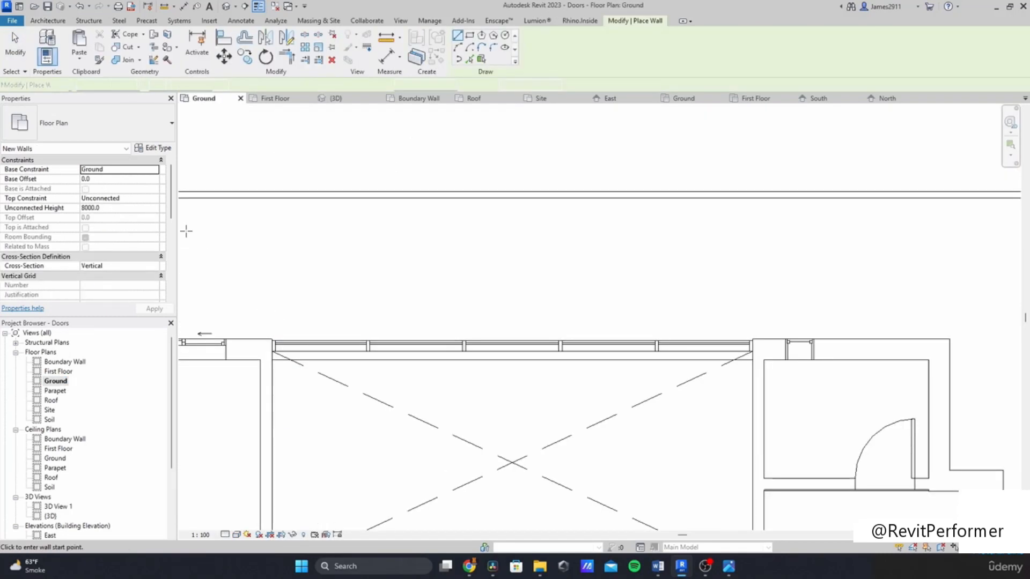
left_click(114, 121)
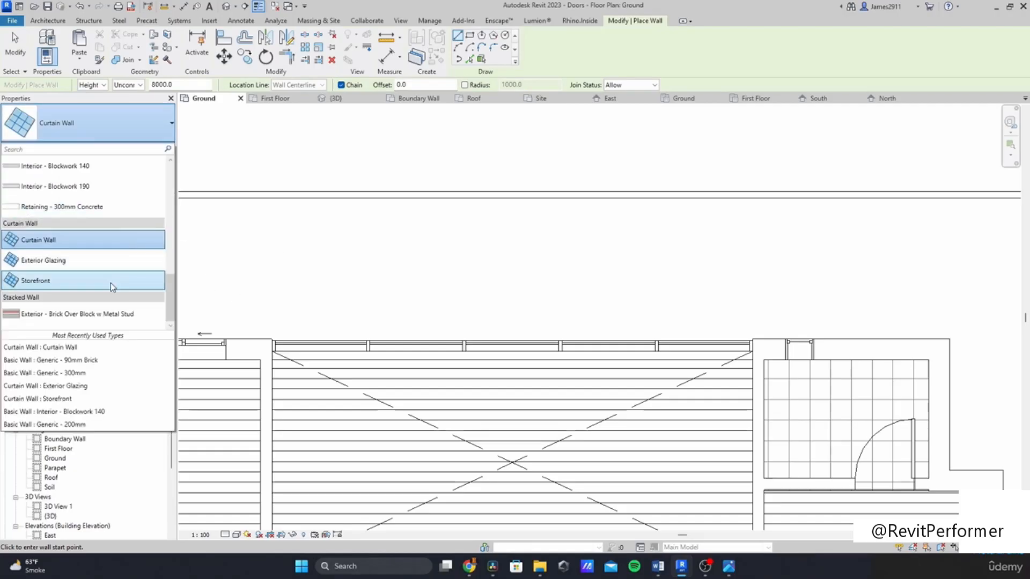
scroll(110, 280, "up", 1)
scroll(88, 212, "down", 1)
left_click(90, 241)
left_click(271, 346)
left_click(753, 347)
key("Escape")
key("Escape")
Step: Set the storefront curtain wall's base constraint to First Floor
left_click(253, 349)
key("Escape")
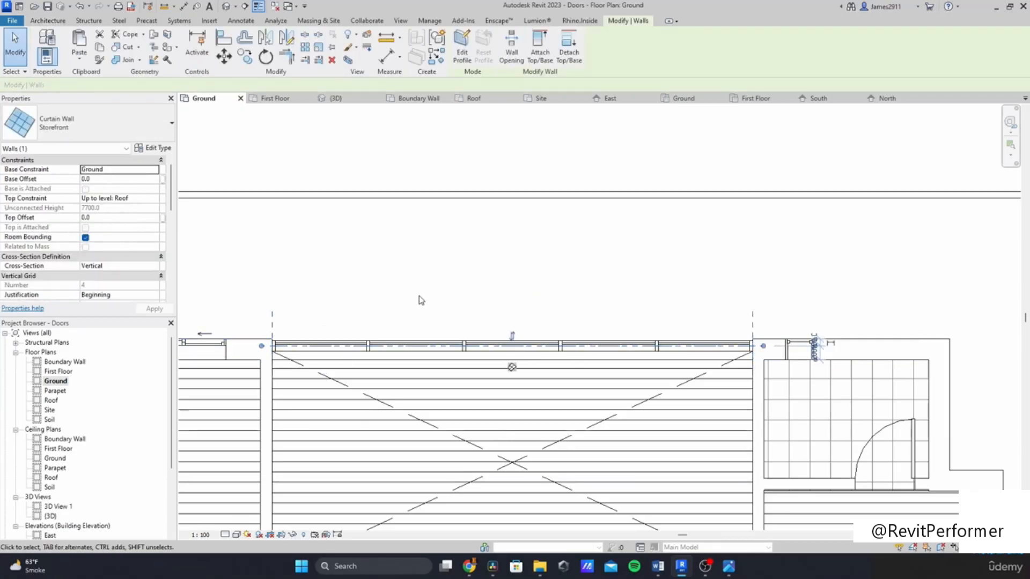
left_click(156, 171)
left_click(119, 205)
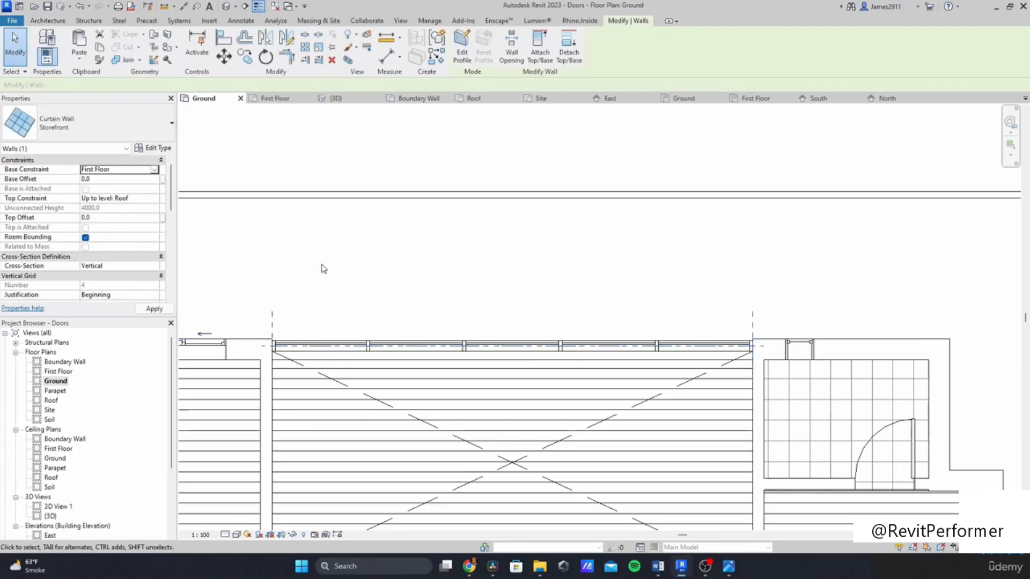
left_click(477, 299)
Step: Reposition a window in the north wall of the ground-floor void slightly eastward
scroll(350, 239, "down", 3)
scroll(478, 294, "down", 1)
middle_click_drag(478, 294, 424, 131)
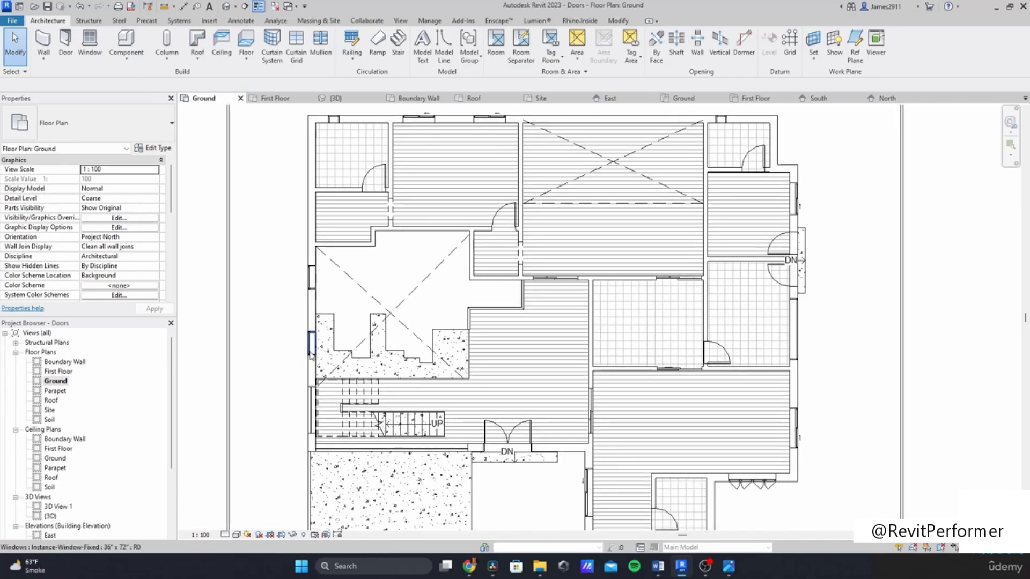
left_click(311, 346)
left_click(310, 275, "ctrl")
middle_click_drag(428, 269, 283, 424)
key("Escape")
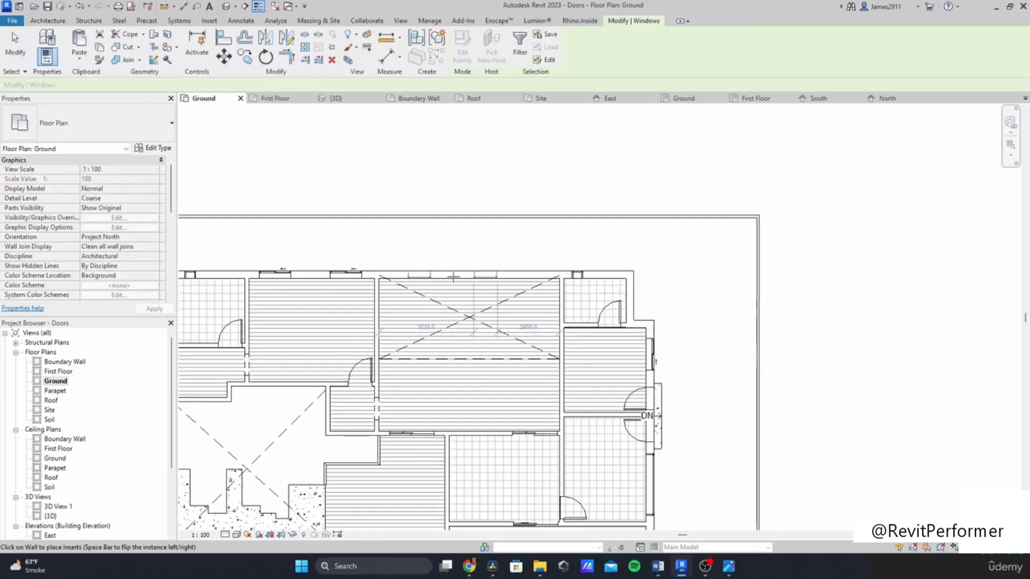
scroll(470, 255, "up", 2)
left_click(441, 276)
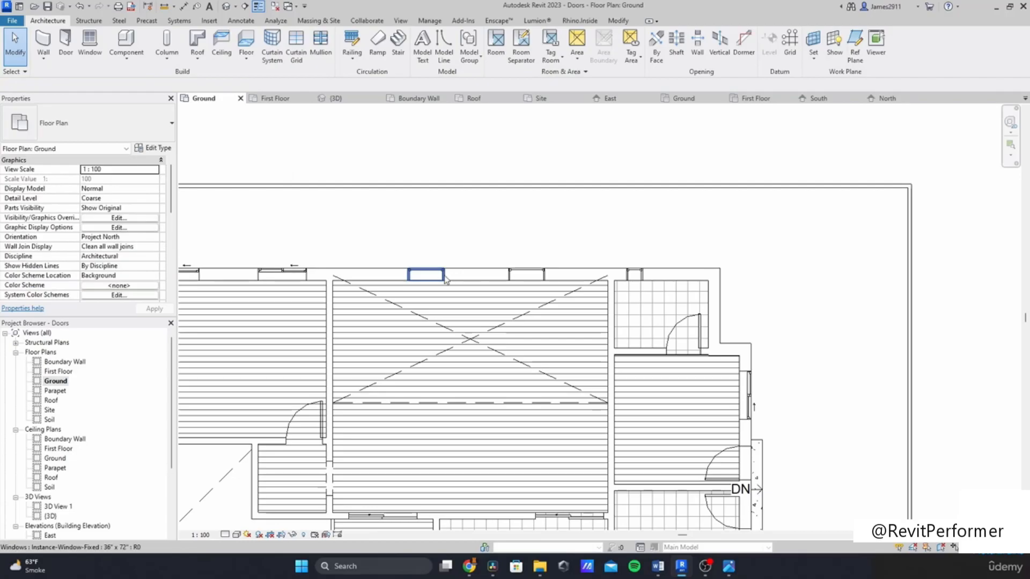
left_click_drag(532, 280, 544, 280)
left_click(462, 262)
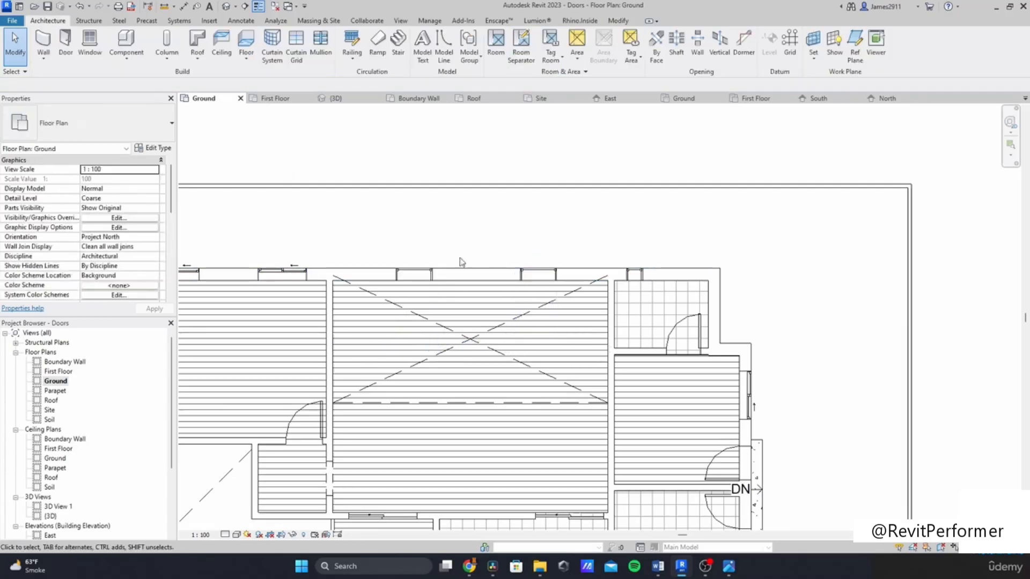
Step: Inspect the storefront curtain wall from the rear in the 3D view
double_click(51, 516)
middle_click_drag(407, 386, 483, 258, "shift")
scroll(534, 211, "up", 5)
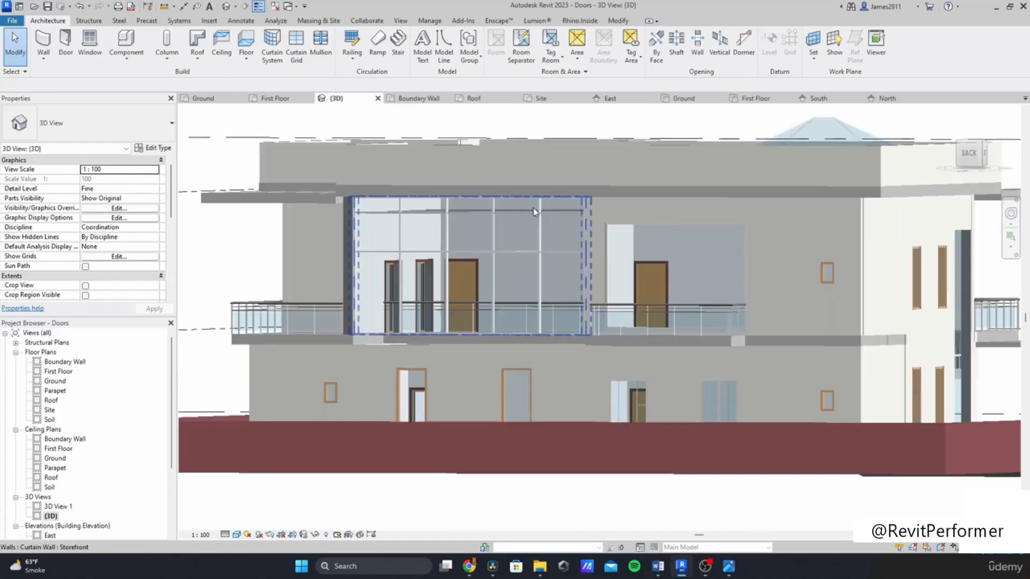
left_click(534, 211)
scroll(533, 211, "down", 2)
scroll(472, 214, "up", 6)
left_click_drag(473, 222, 471, 218)
key("Escape")
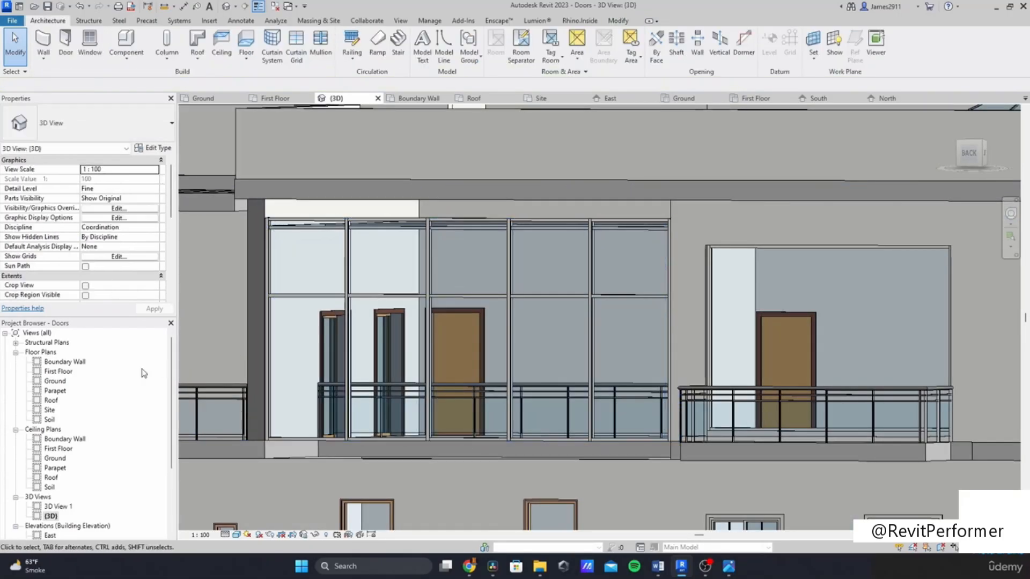
double_click(58, 371)
scroll(373, 469, "down", 3)
scroll(421, 326, "up", 5)
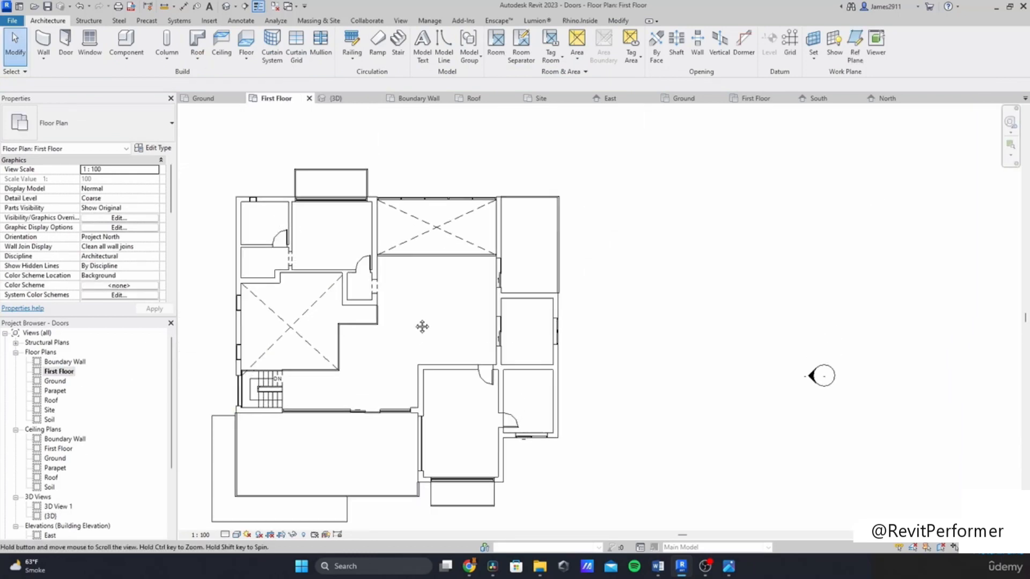
scroll(446, 280, "up", 4)
key("w")
key("a")
key("Escape")
Step: Trim the wall west of the first-floor void to the wall on its east side, unjoining the elements
scroll(430, 347, "down", 1)
middle_click_drag(429, 348, 635, 348)
key("t")
key("r")
left_click(338, 295)
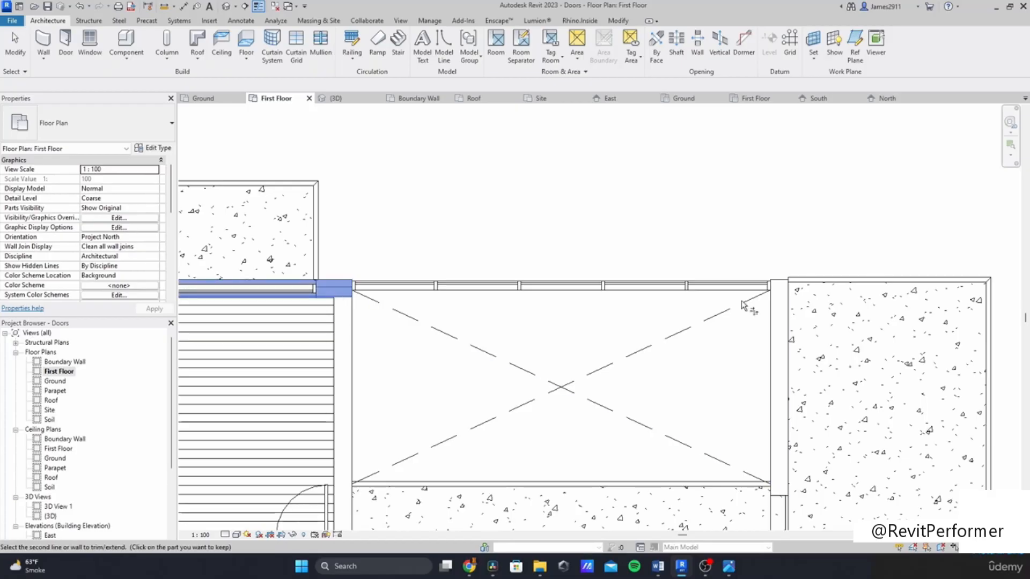
left_click(776, 315)
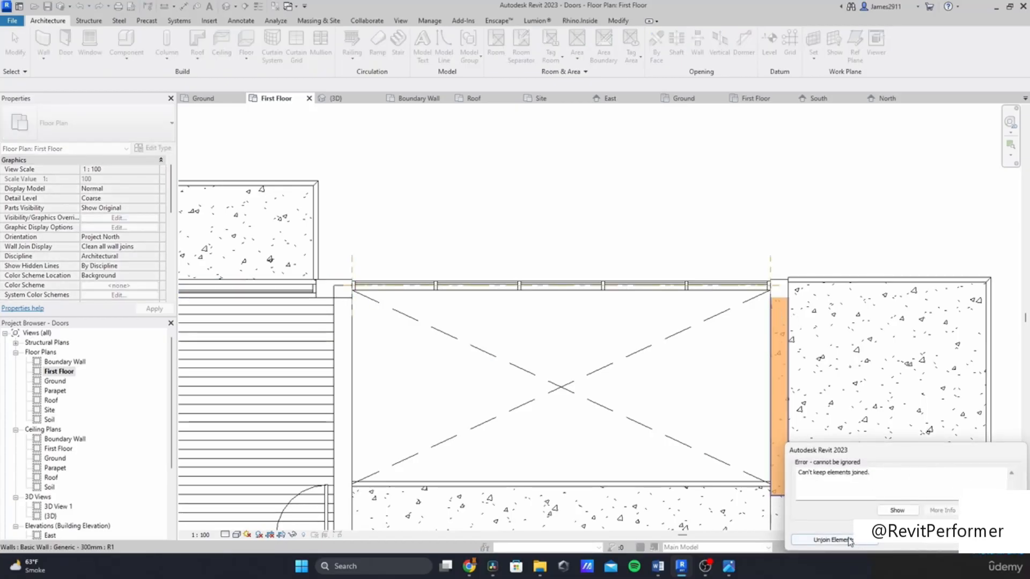
left_click(832, 540)
key("Escape")
left_click(333, 296)
key("Escape")
left_click(347, 320)
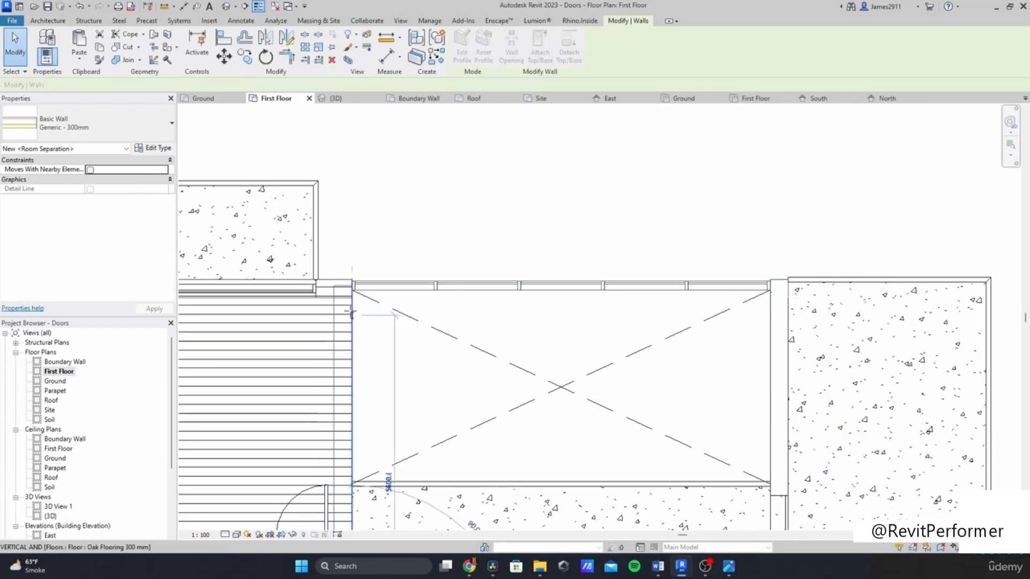
Step: Inspect the ground-floor wall beneath the first-floor void in the 3D view
left_click(50, 516)
double_click(50, 516)
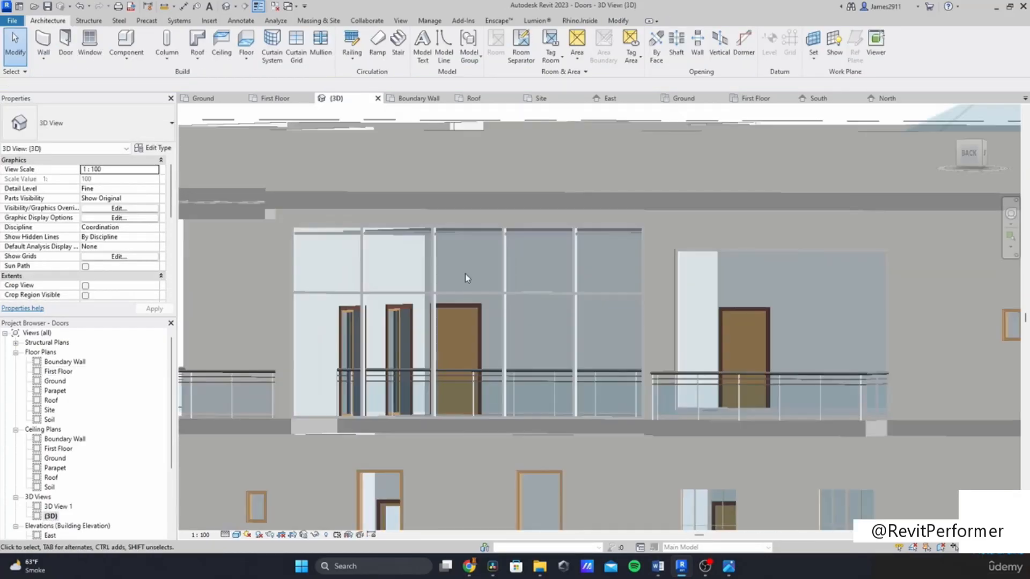
scroll(555, 248, "down", 3)
scroll(532, 249, "up", 2)
middle_click_drag(532, 249, 452, 436, "shift")
left_click(514, 394)
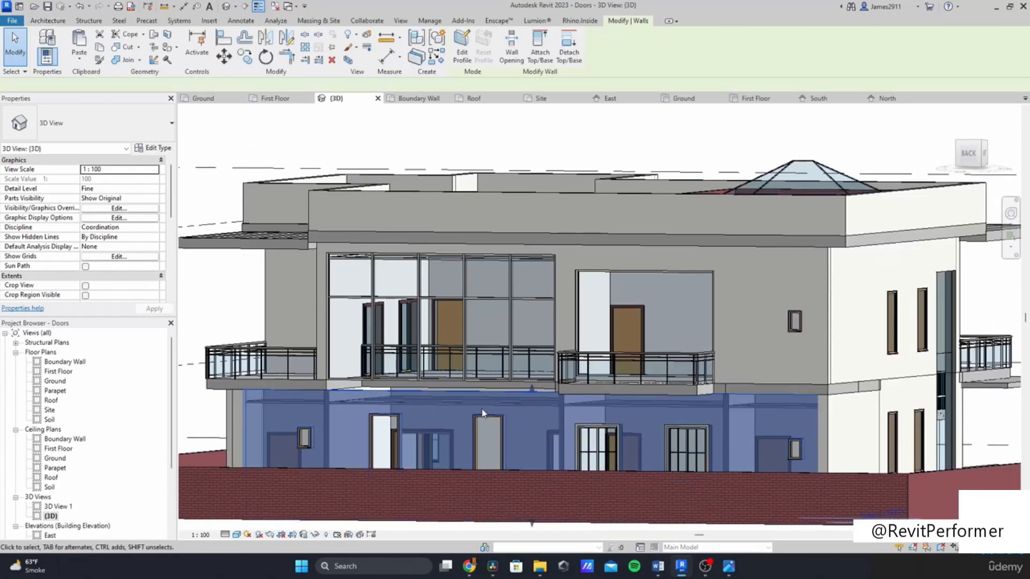
scroll(464, 405, "up", 2)
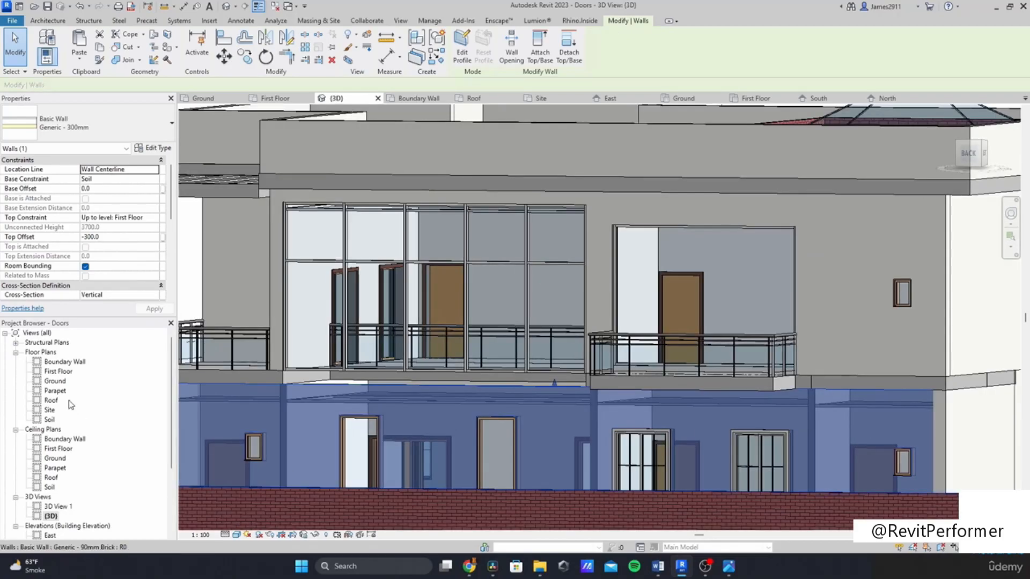
Step: Split the north ground-floor wall at the void's east end and open the segment's top offset
double_click(55, 383)
left_click(364, 289)
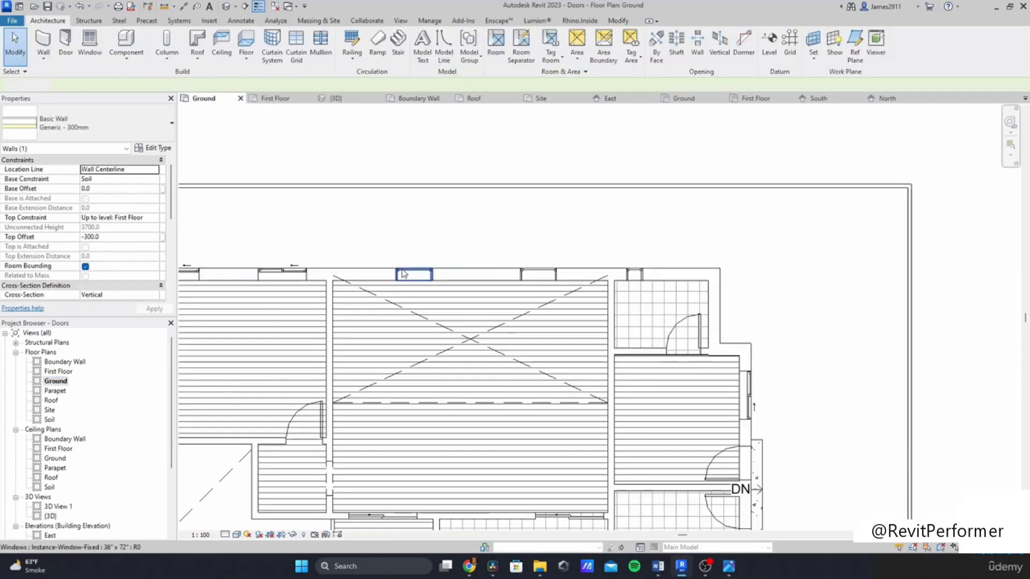
scroll(342, 270, "up", 2)
key("s")
key("l")
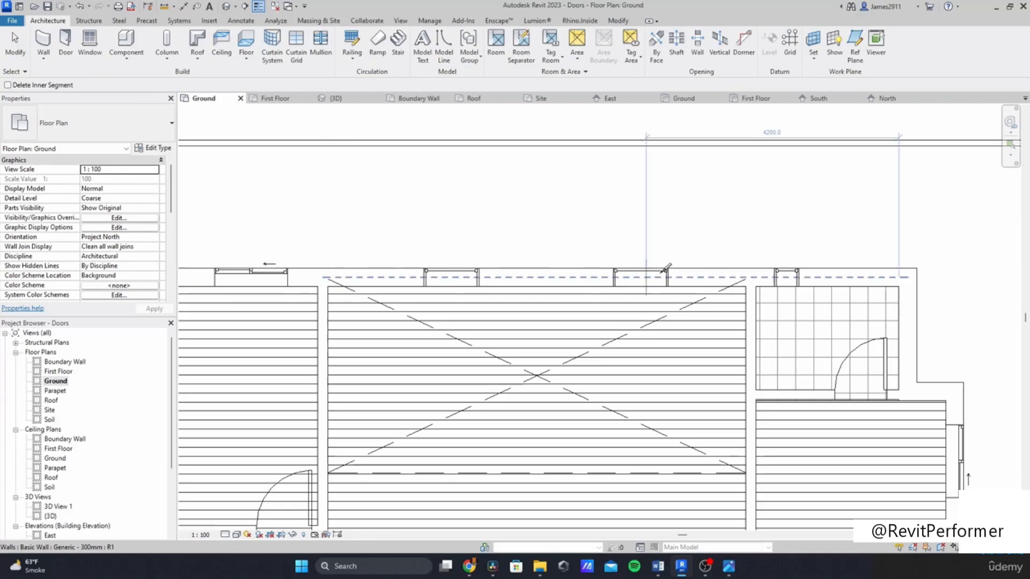
left_click(752, 268)
key("Escape")
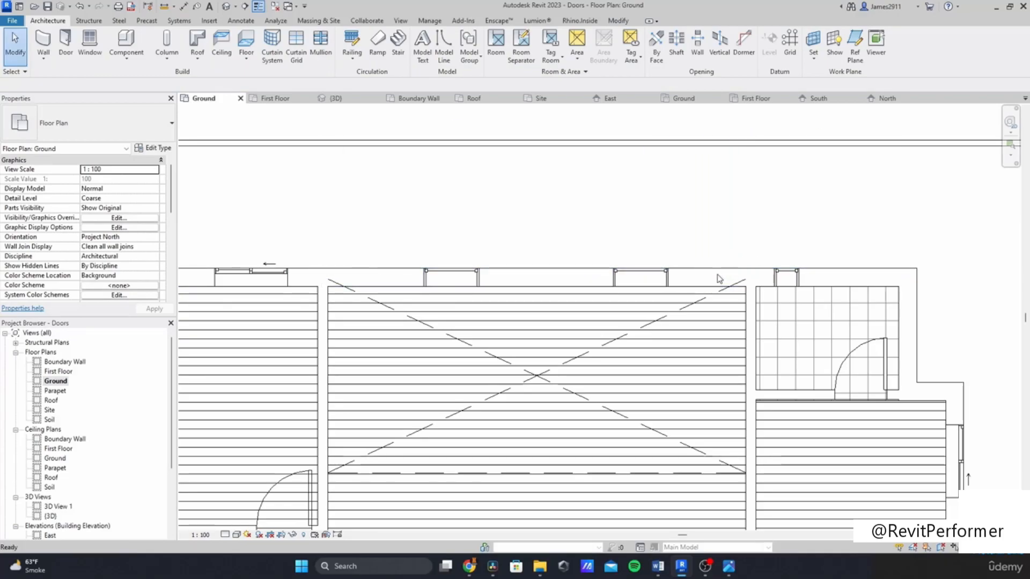
left_click(722, 278)
left_click(94, 237)
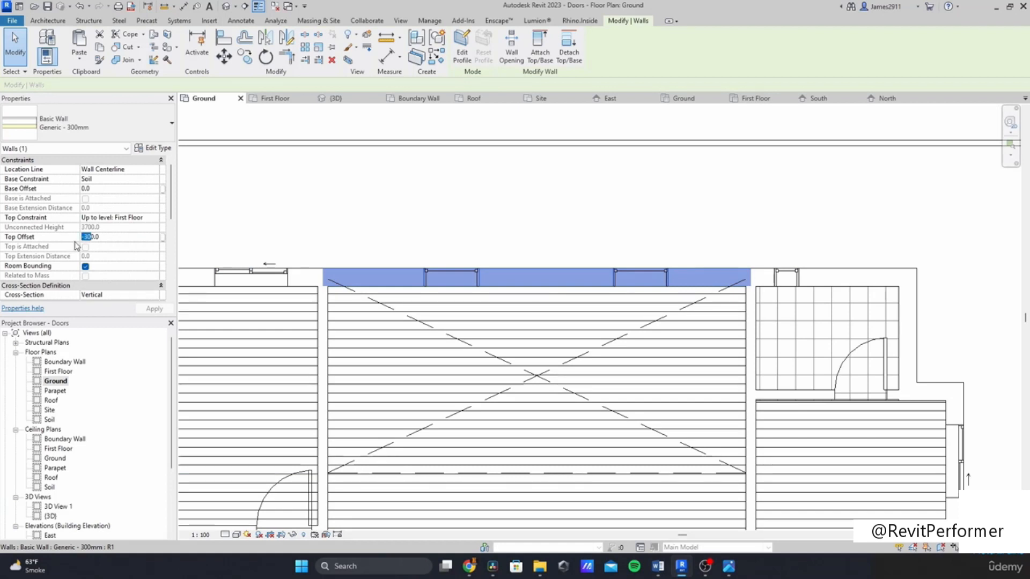
left_click(384, 211)
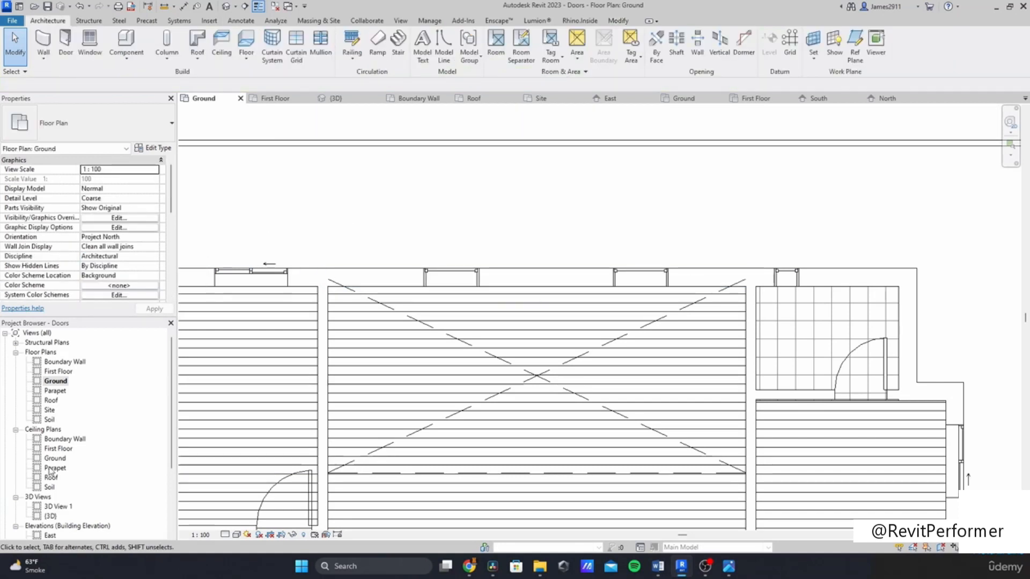
Step: Inspect the rear of the house around the void and balconies in 3D
double_click(50, 515)
scroll(456, 379, "down", 5)
middle_click_drag(471, 375, 510, 441, "shift")
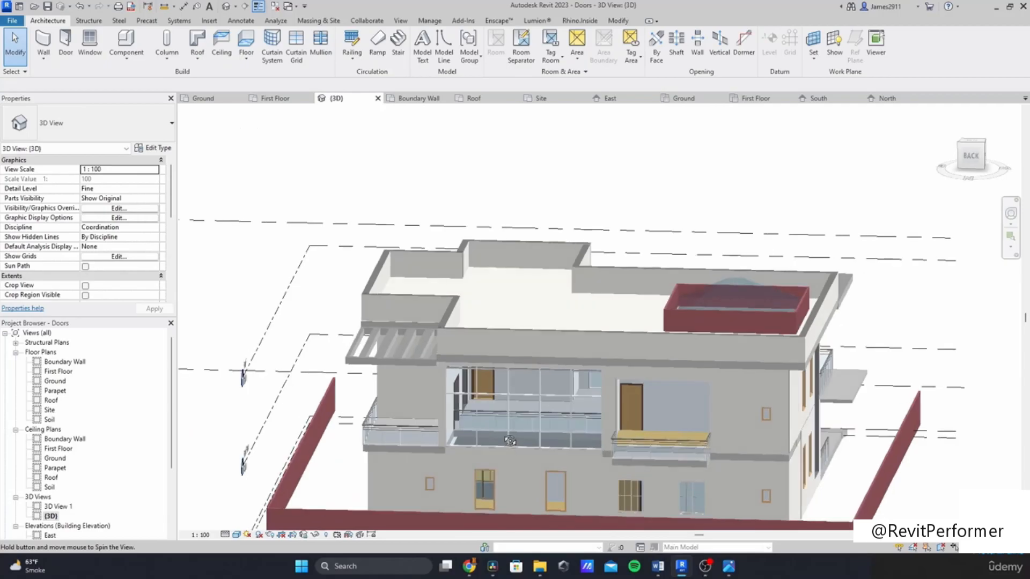
scroll(418, 359, "up", 5)
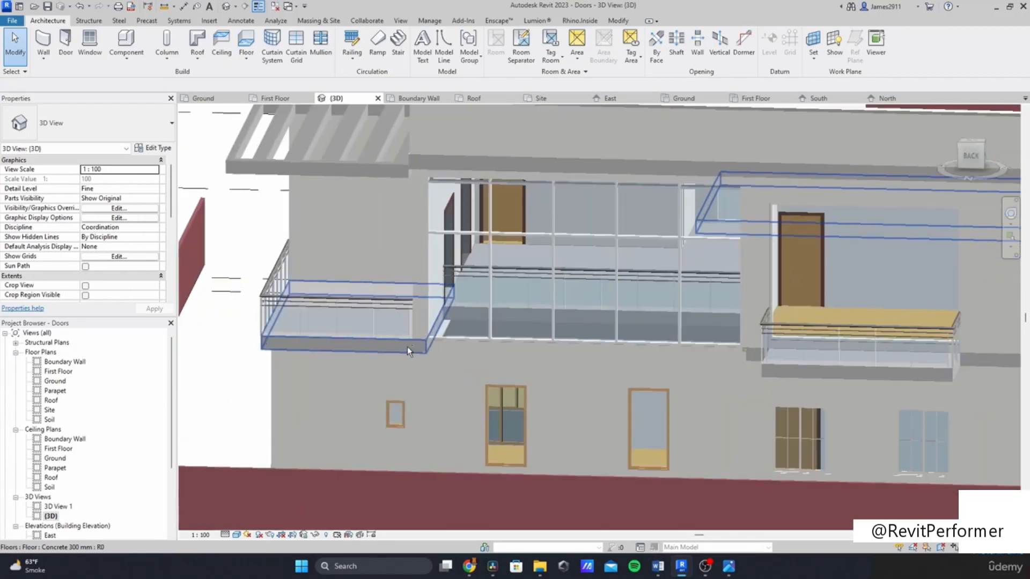
Step: Orbit around the house in 3D to examine the front terrace, balconies and pergola from several angles
scroll(413, 351, "up", 4)
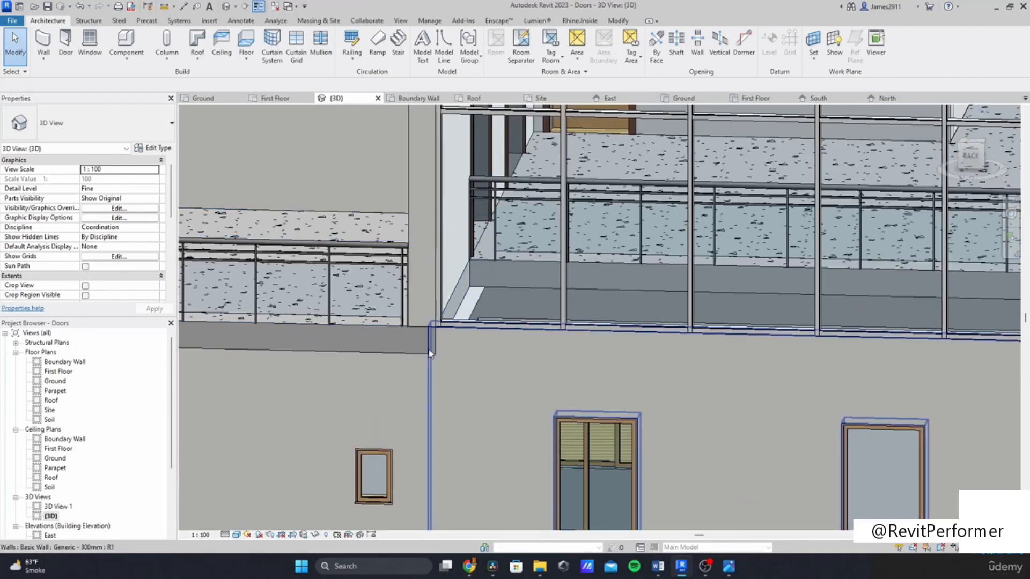
scroll(402, 350, "down", 5)
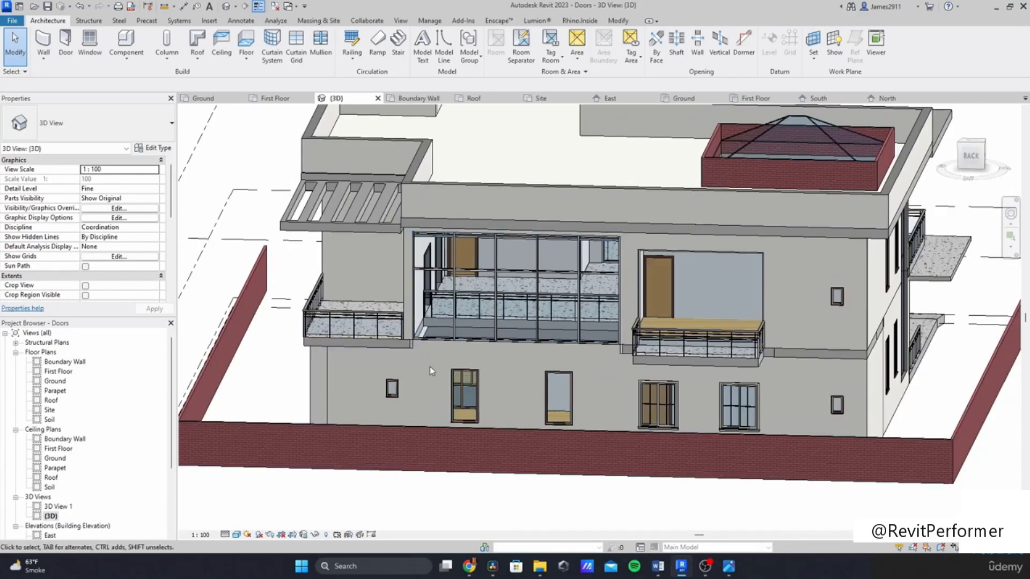
middle_click_drag(567, 385, 558, 328, "shift")
middle_click_drag(558, 335, 561, 382)
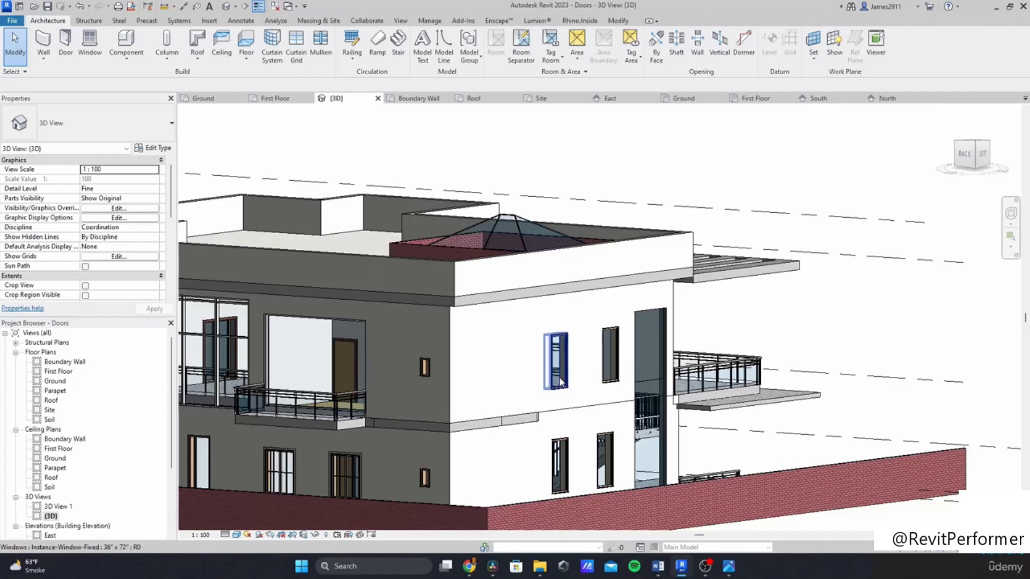
middle_click_drag(561, 382, 596, 349)
middle_click_drag(596, 349, 624, 422)
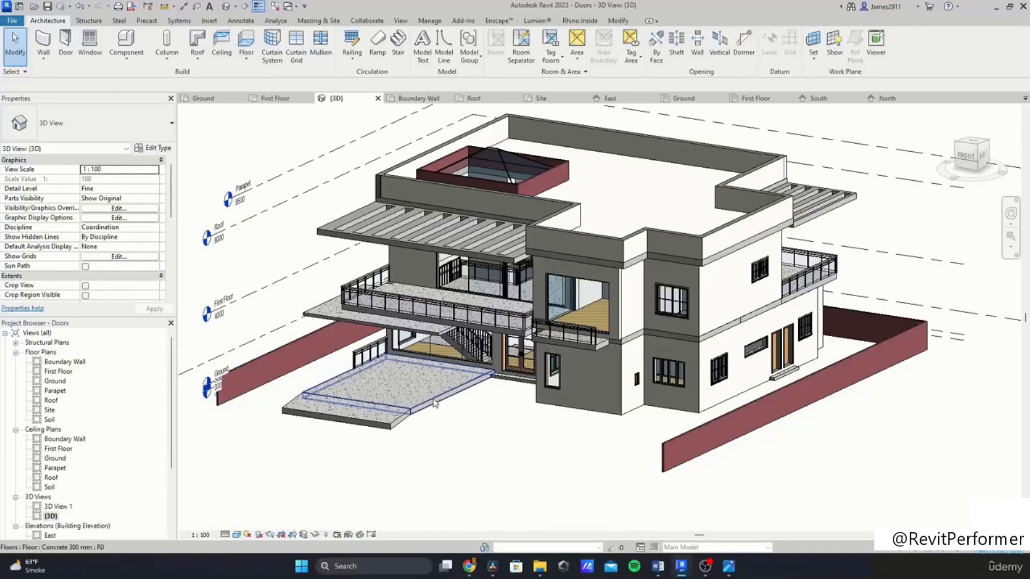
scroll(434, 403, "up", 4)
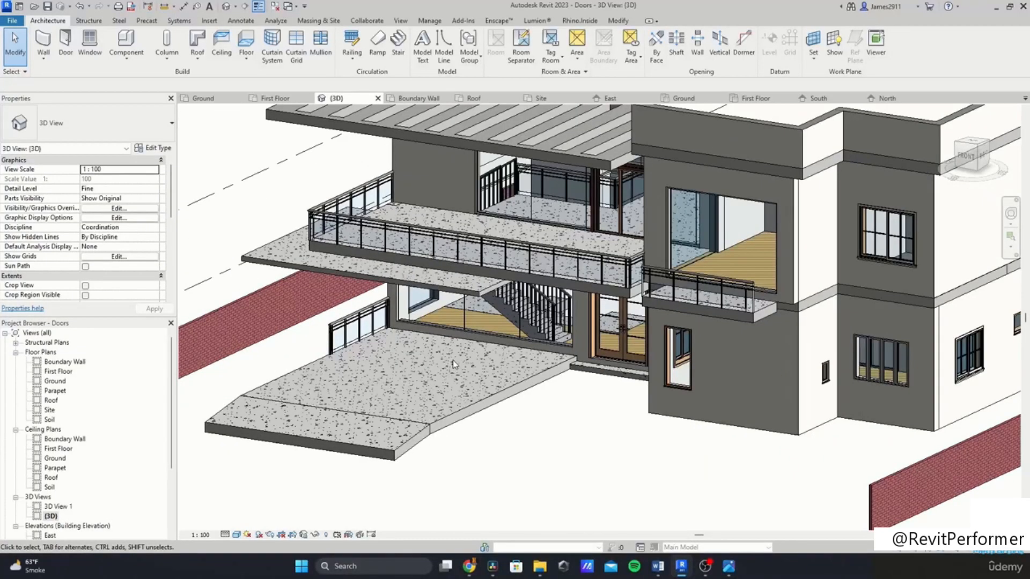
middle_click_drag(448, 365, 485, 326, "shift")
middle_click_drag(311, 325, 463, 393)
middle_click_drag(440, 322, 406, 340, "shift")
middle_click_drag(570, 391, 515, 448, "shift")
middle_click_drag(451, 392, 307, 348)
middle_click_drag(617, 395, 536, 424, "shift")
middle_click_drag(537, 423, 344, 400)
middle_click_drag(692, 410, 602, 378, "shift")
middle_click_drag(419, 362, 480, 424, "shift")
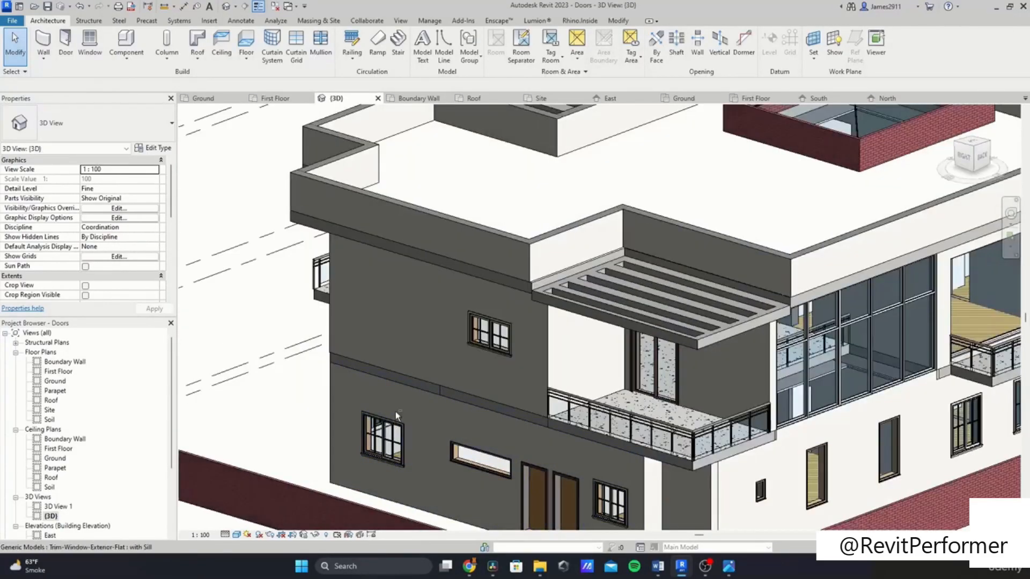
middle_click_drag(395, 412, 537, 375, "shift")
middle_click_drag(500, 341, 536, 376, "shift")
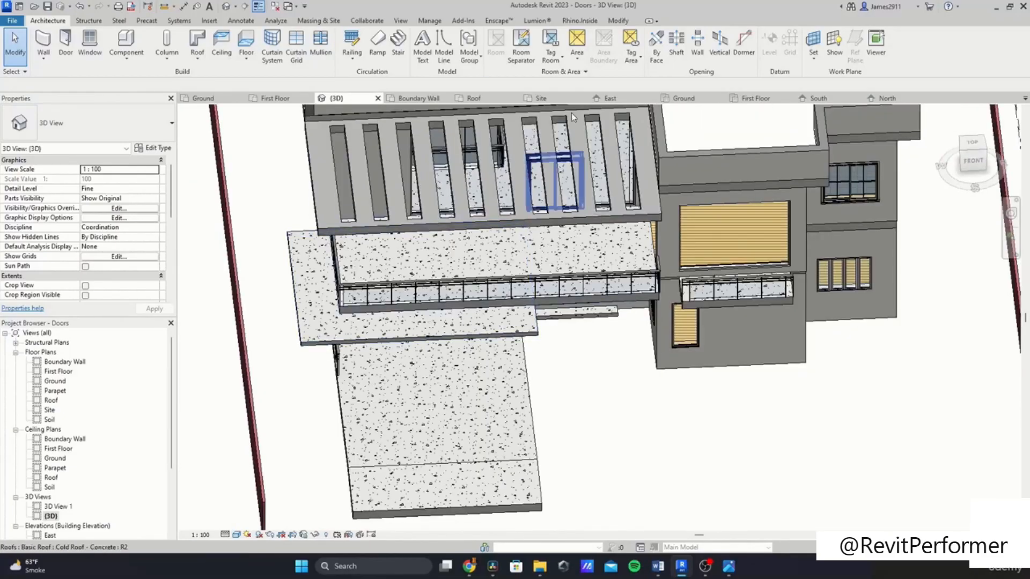
scroll(365, 338, "down", 3)
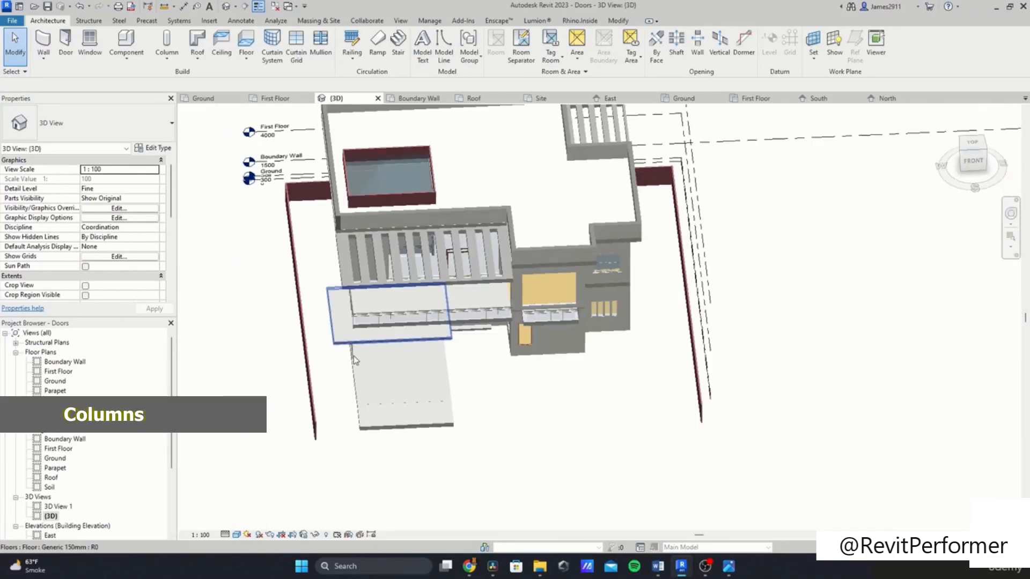
Step: Open the Ground floor plan and zoom to the terrace area south of the stair
double_click(55, 381)
scroll(463, 309, "down", 4)
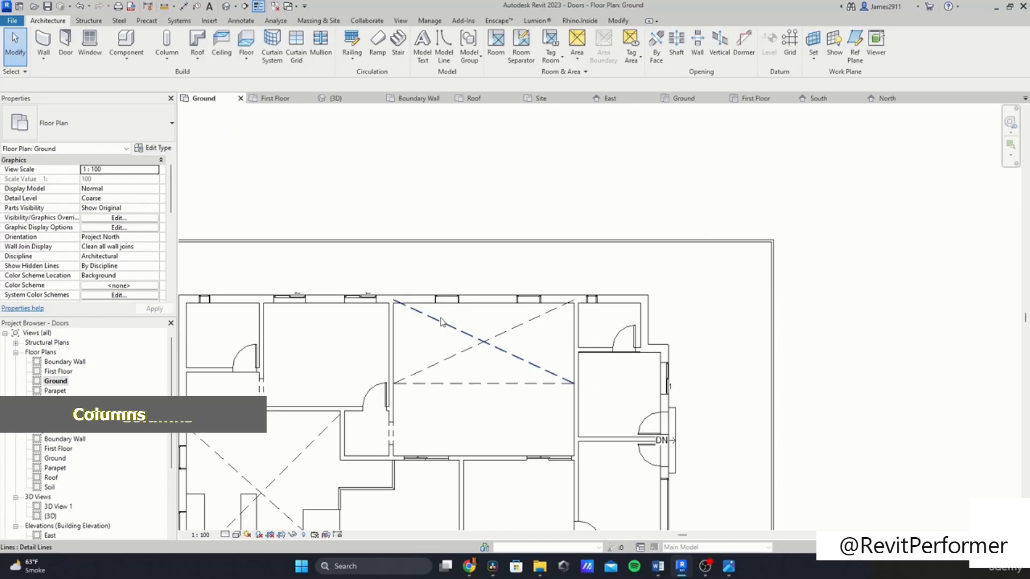
middle_click_drag(462, 310, 498, 254)
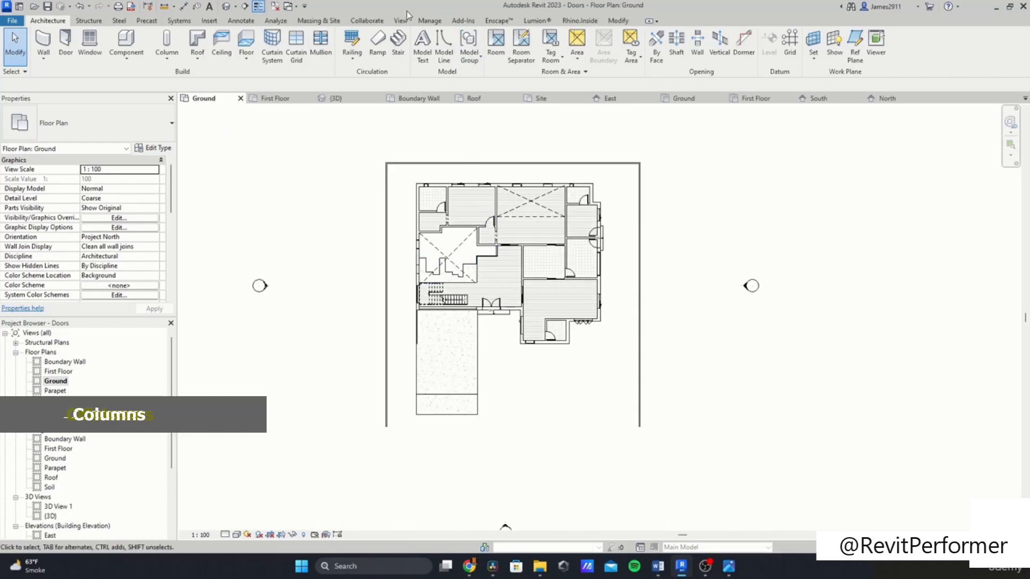
left_click(620, 22)
left_click(63, 22)
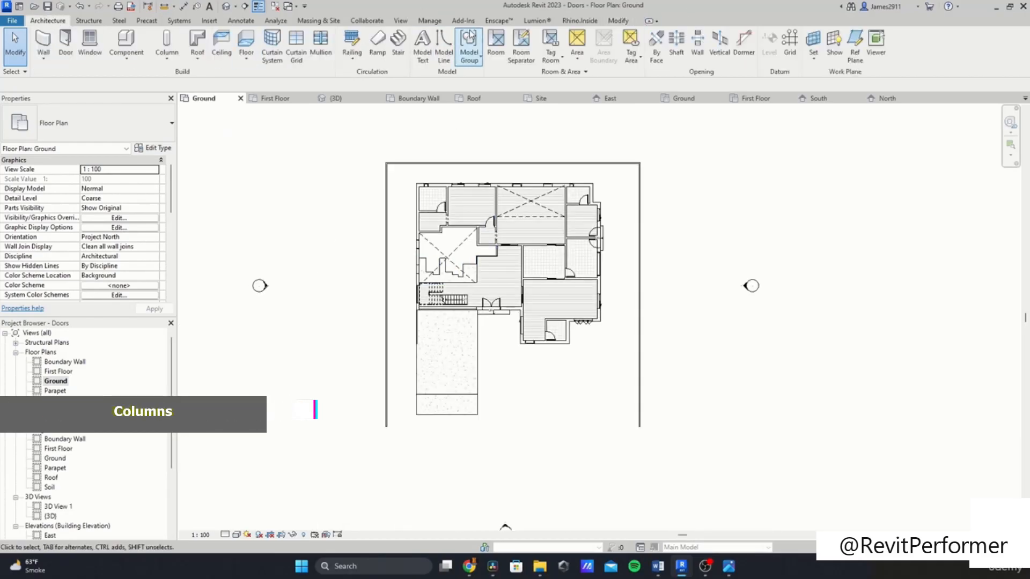
left_click(618, 22)
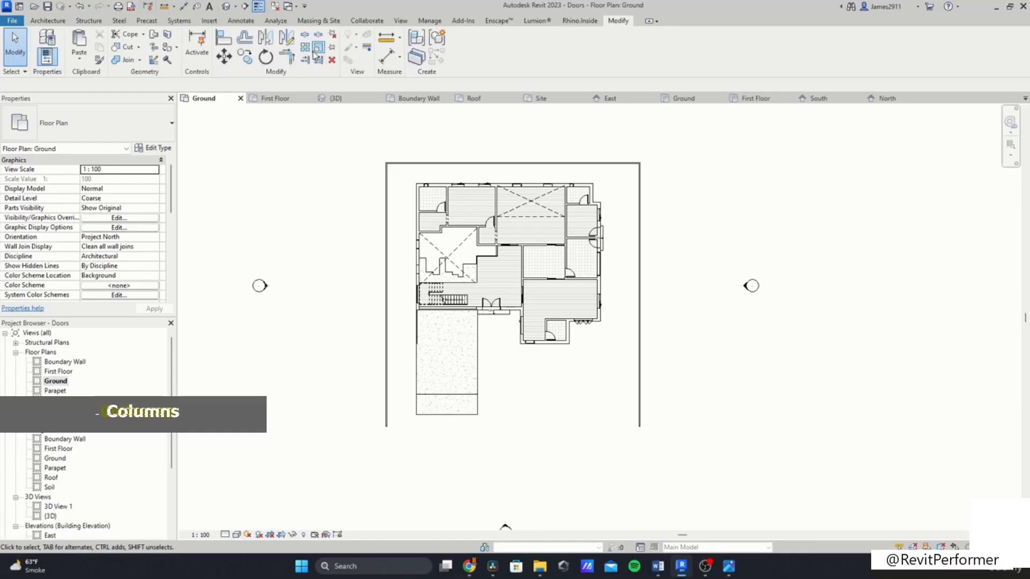
left_click(432, 395)
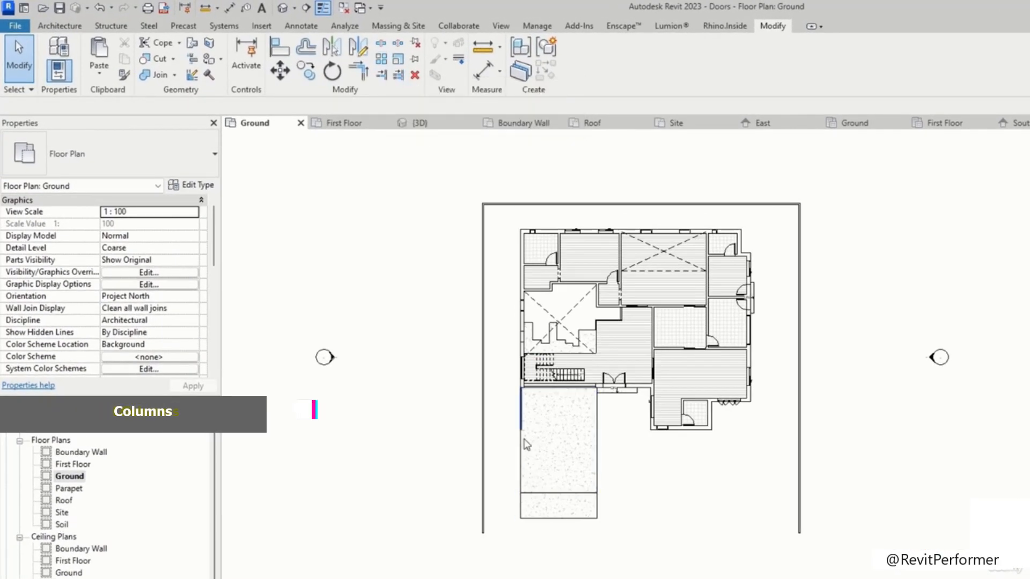
scroll(528, 464, "up", 4)
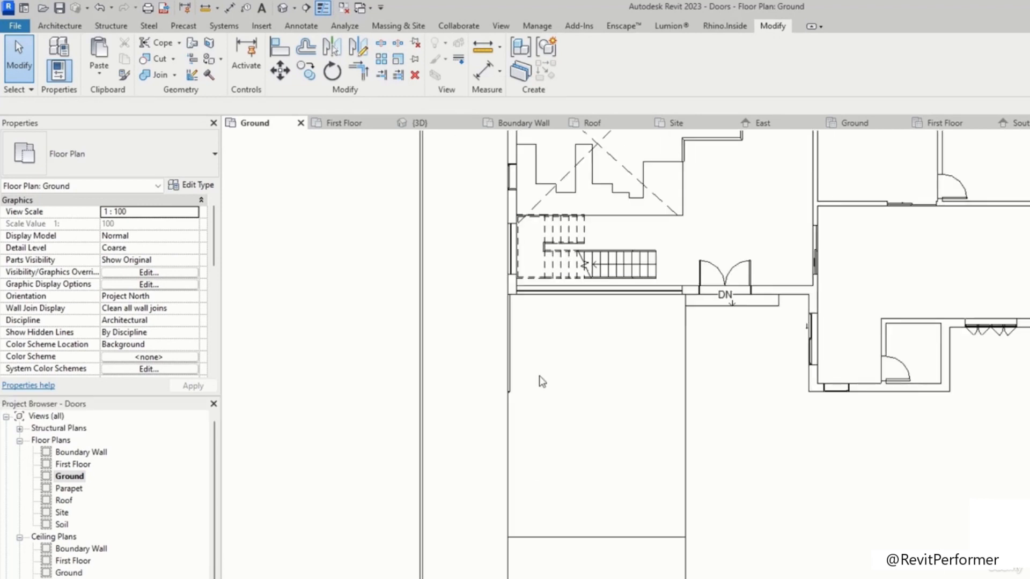
left_click(381, 60)
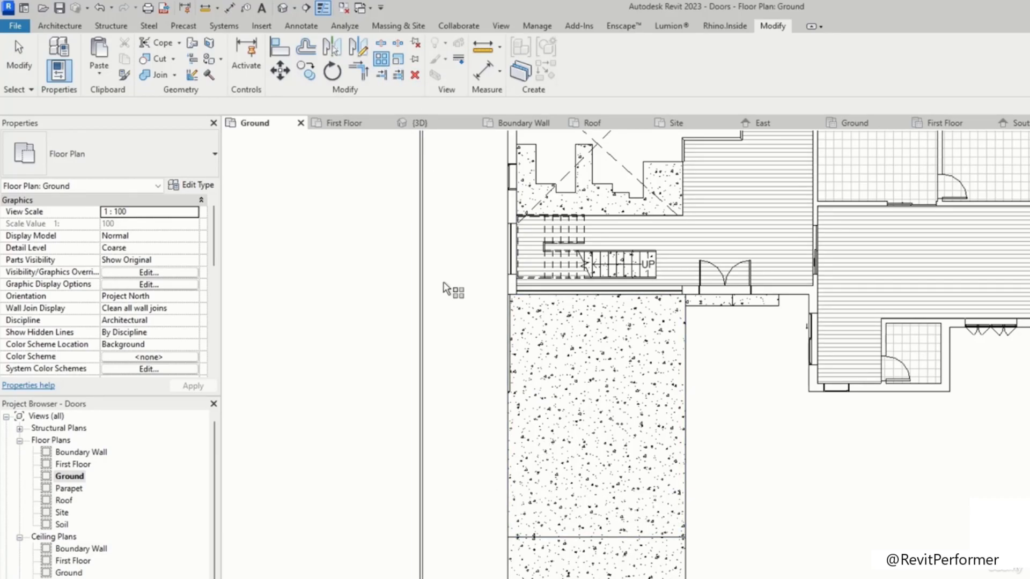
key("Escape")
left_click(60, 26)
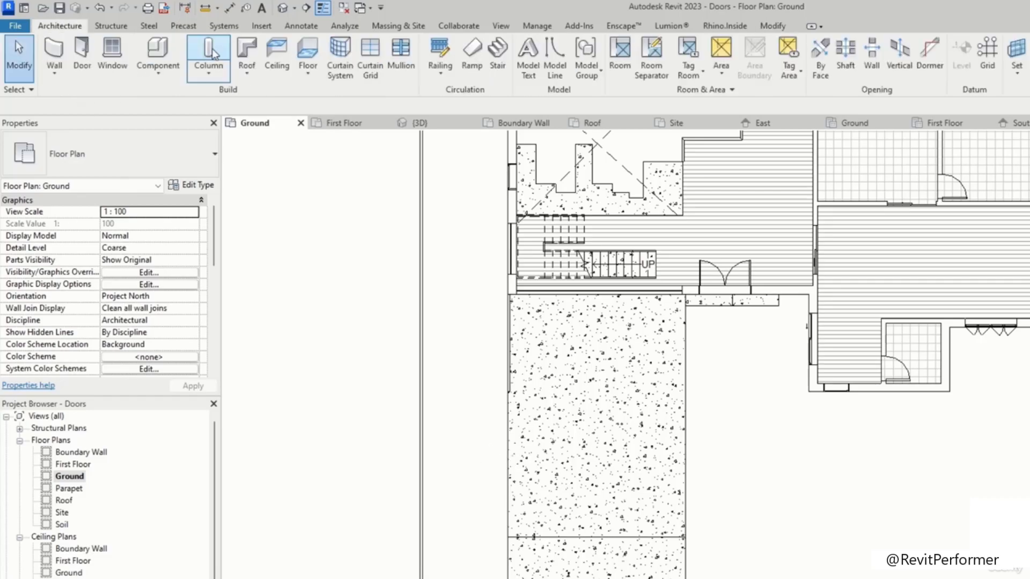
Step: Start placing a structural column and browse the Precast Concrete column families in the library
left_click(211, 49)
left_click(151, 155)
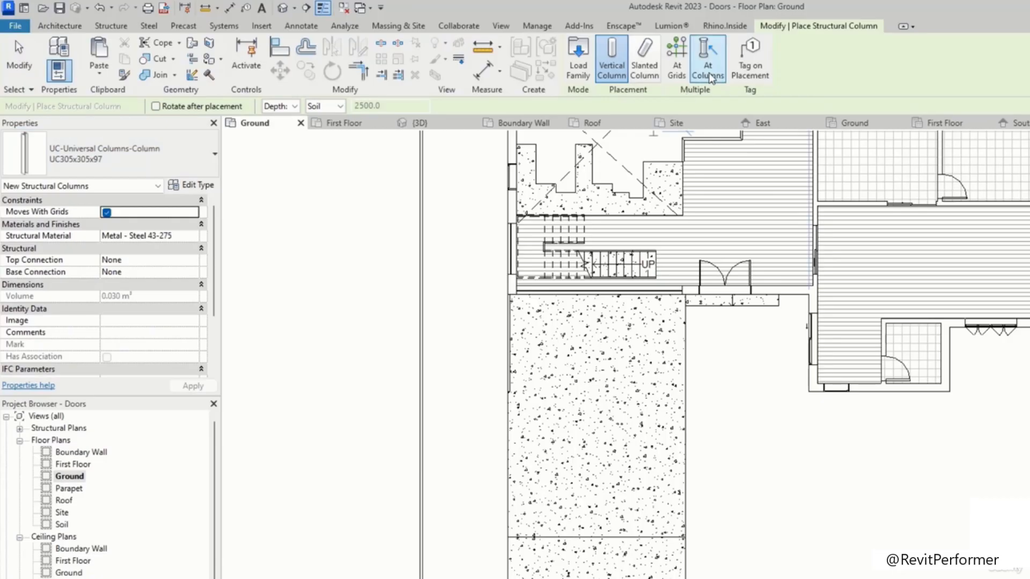
left_click(586, 61)
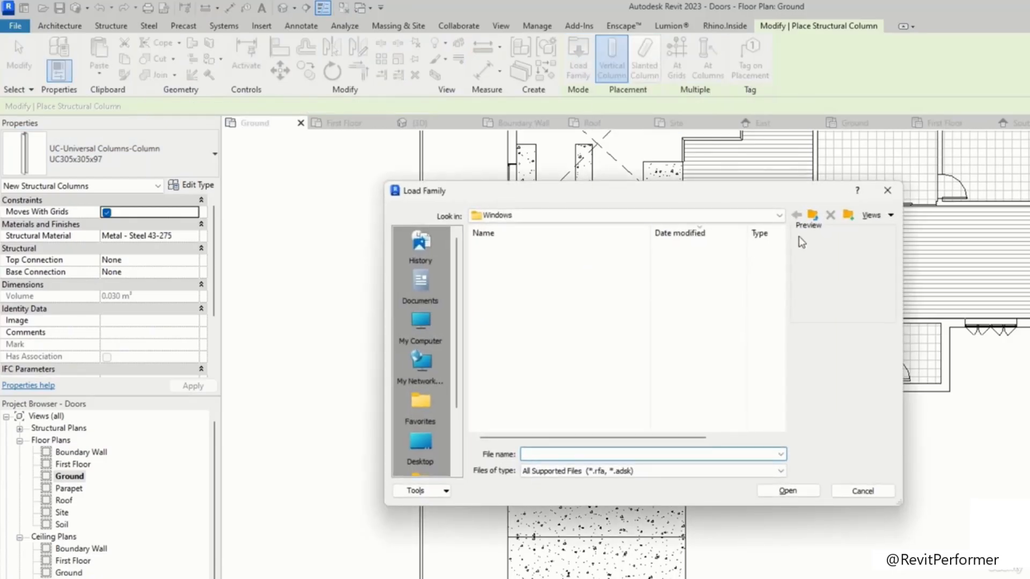
left_click(812, 215)
scroll(547, 380, "down", 5)
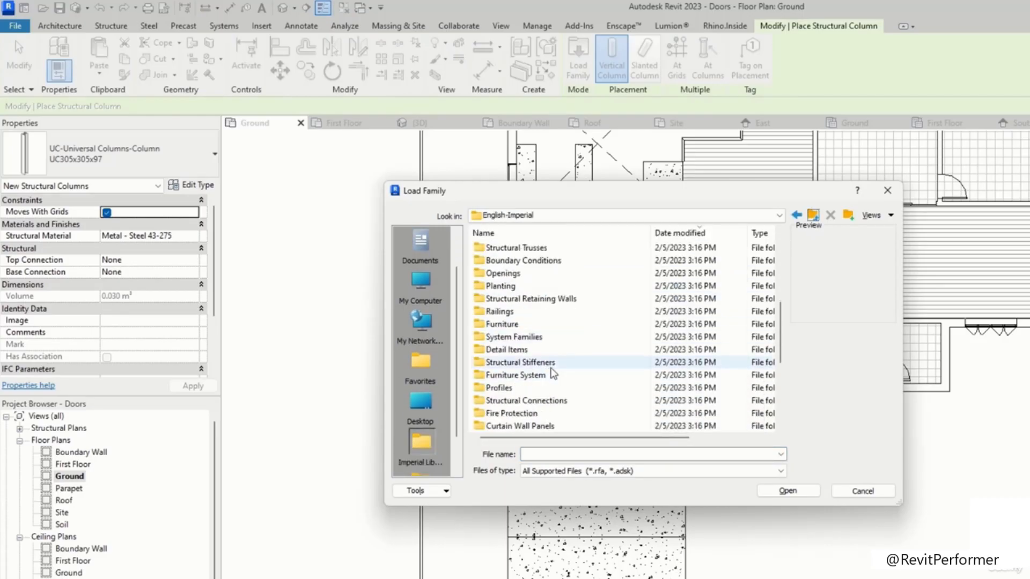
double_click(554, 374)
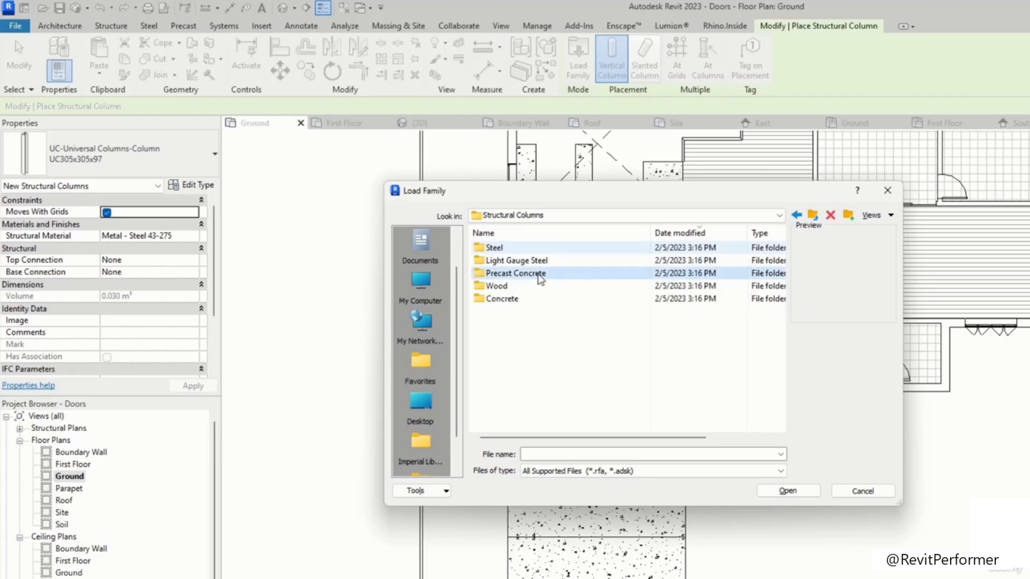
double_click(539, 275)
left_click(555, 249)
key("Down")
key("Down")
key("Down")
key("Down")
key("Down")
key("Down")
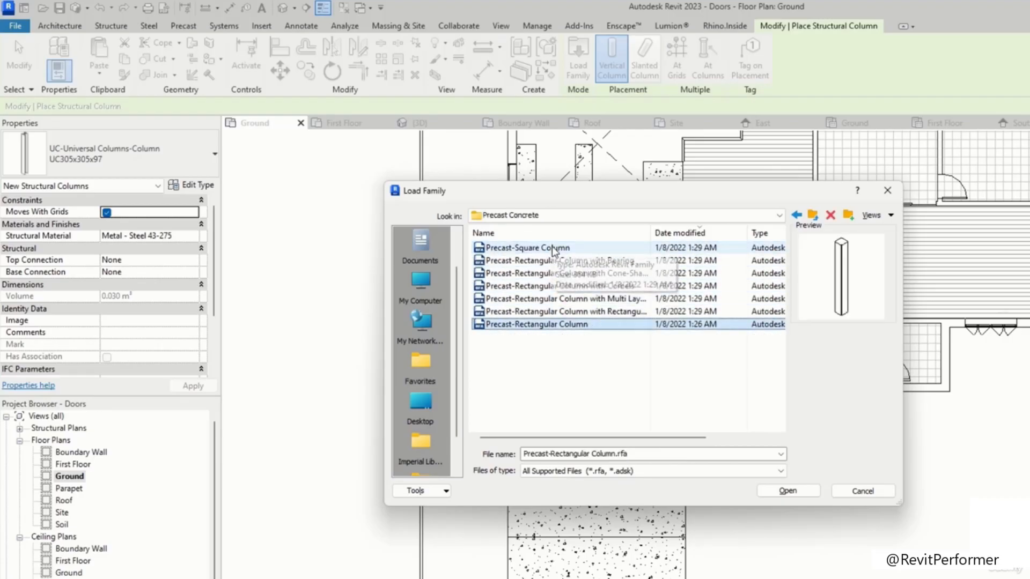
key("Up")
key("Up")
key("Up")
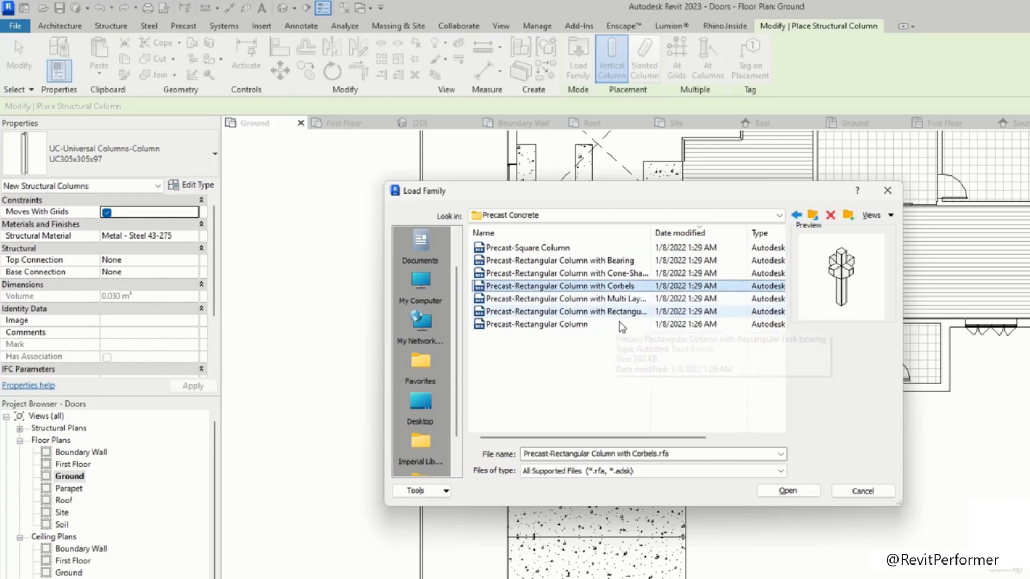
left_click(622, 262)
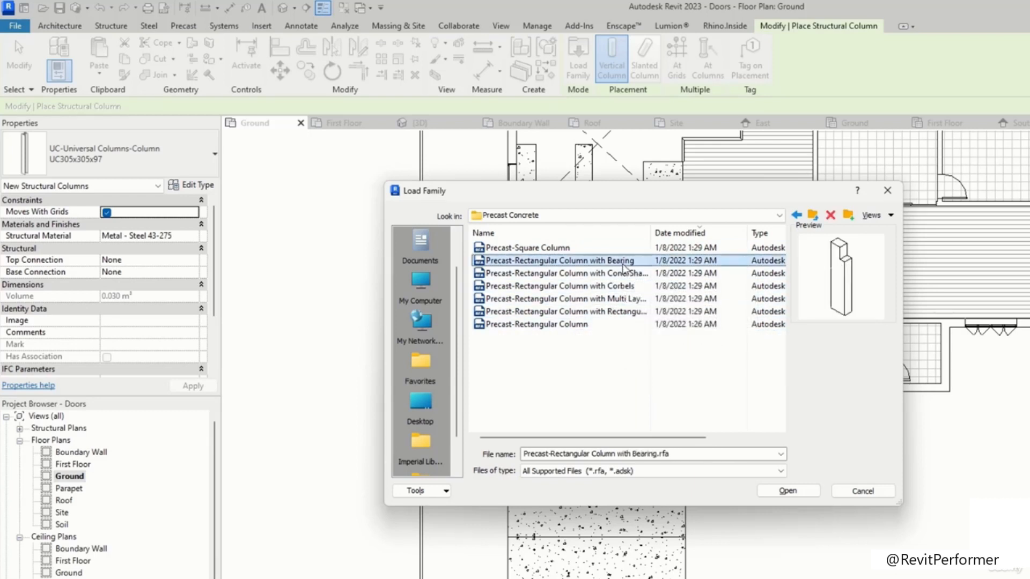
key("BackSpace")
double_click(543, 300)
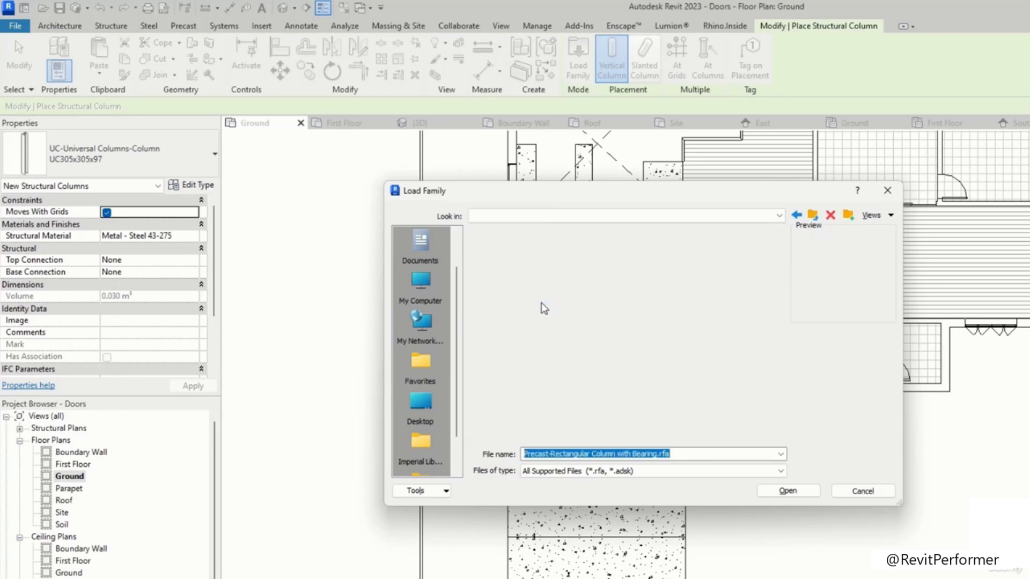
Step: Load the Concrete-Square-Column family from the Concrete columns folder and leave the column command
left_click(603, 261)
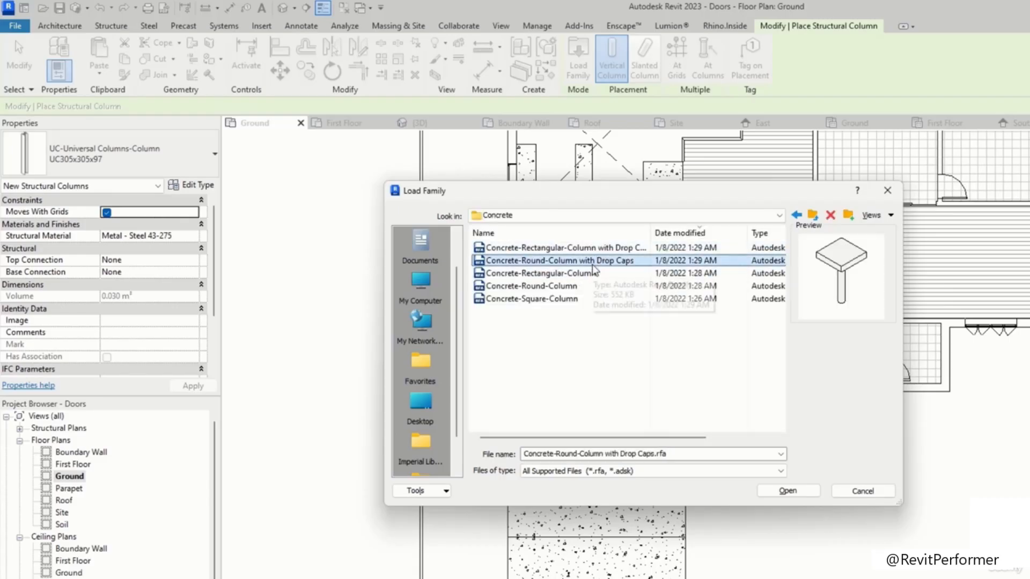
left_click(609, 273)
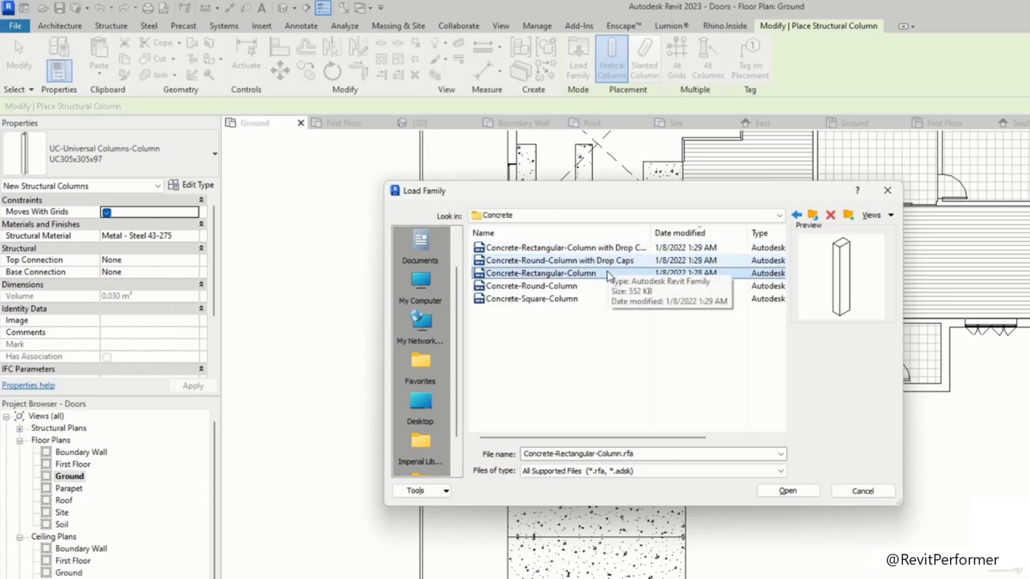
key("Down")
key("Down")
key("Up")
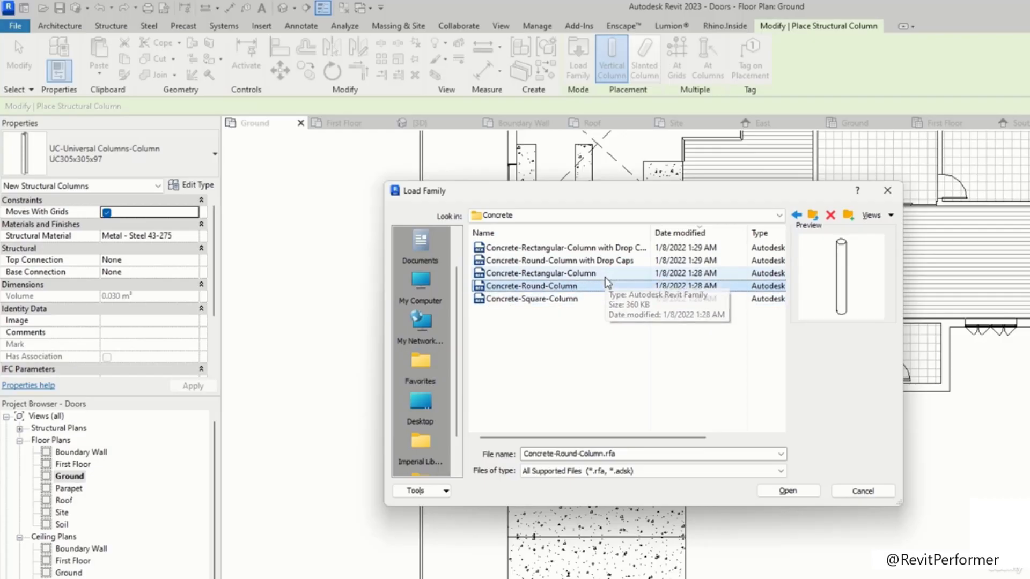
key("Up")
key("Up")
key("Up")
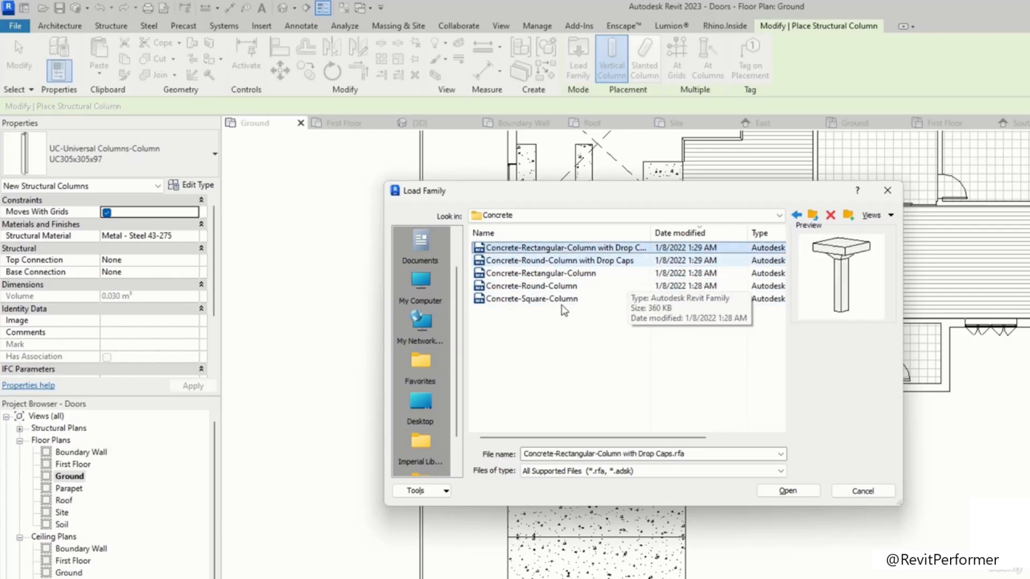
left_click(572, 300)
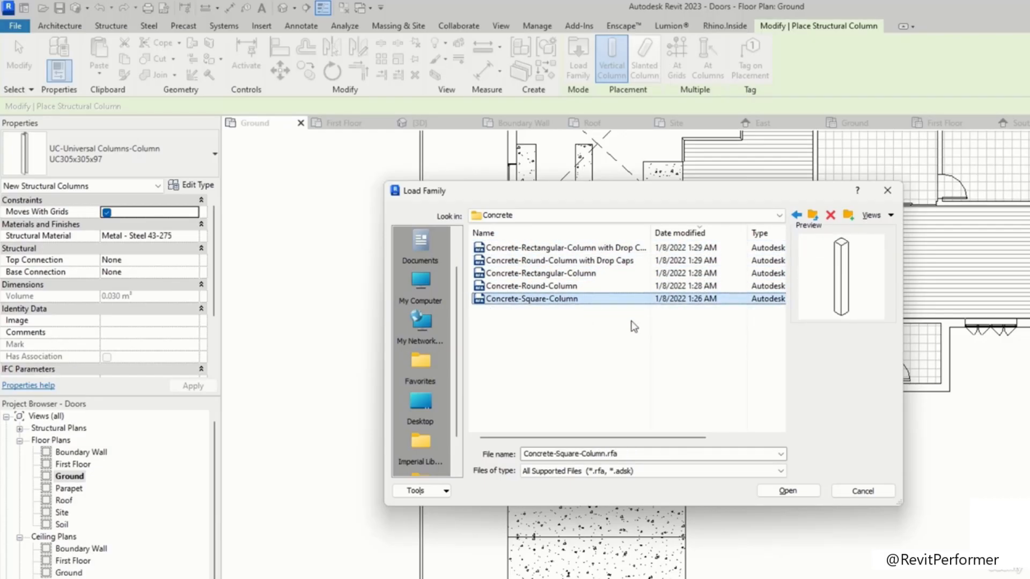
left_click(788, 490)
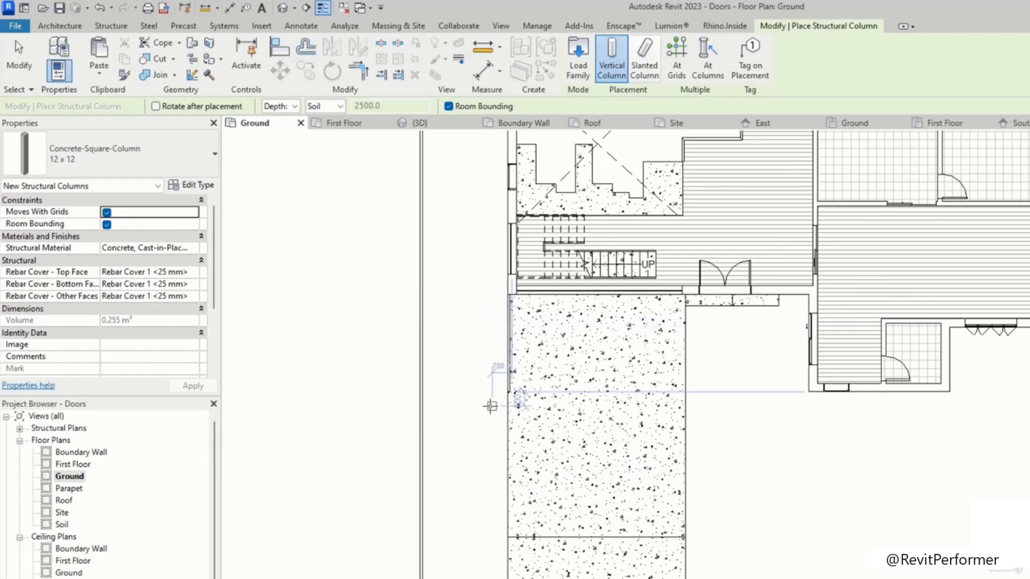
scroll(517, 407, "up", 2)
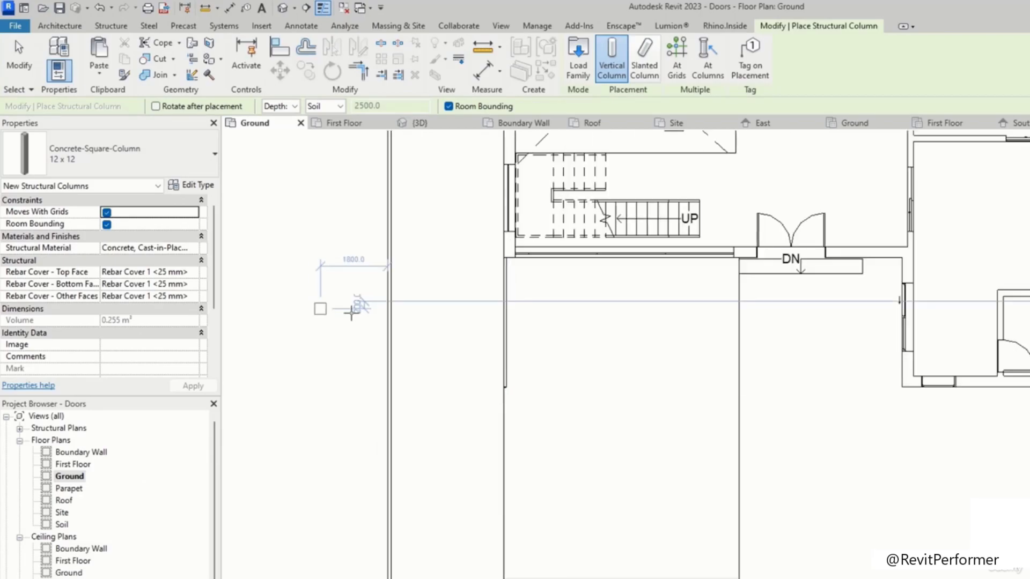
key("Escape")
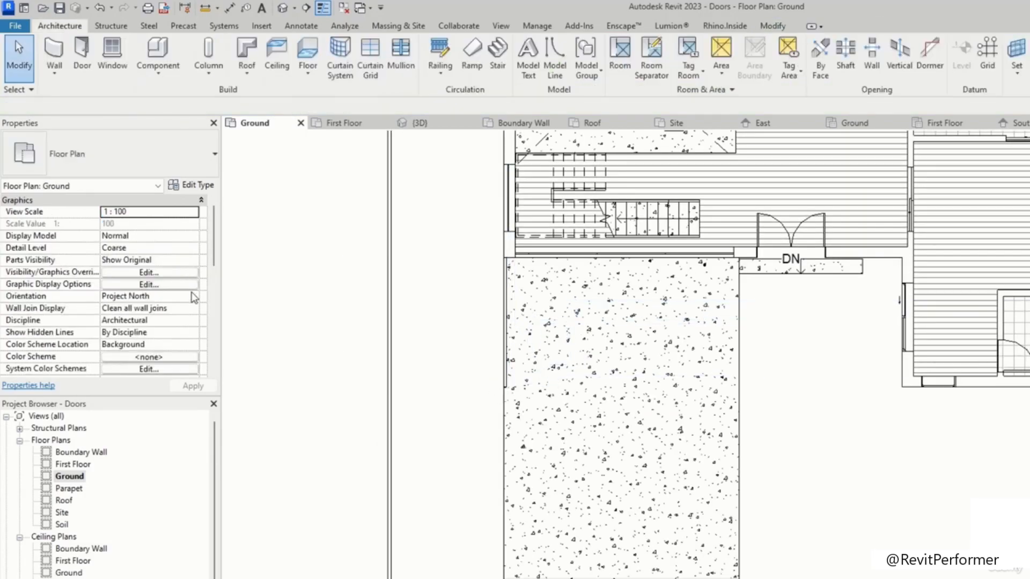
Step: Set the Ground plan's underlay base level to First Floor with Look up orientation
scroll(193, 300, "down", 3)
left_click(200, 324)
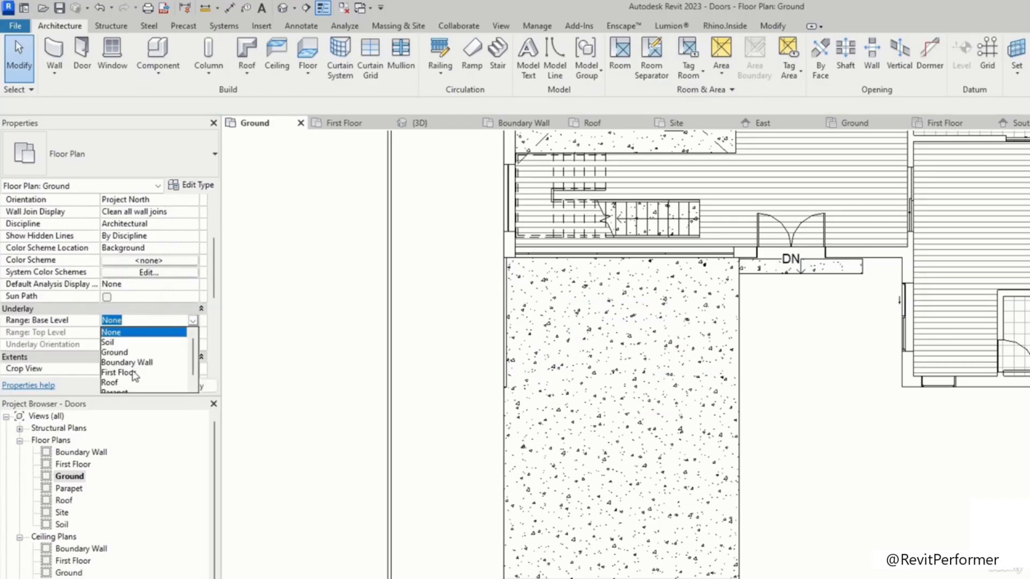
left_click(120, 372)
left_click(193, 345)
left_click(156, 369)
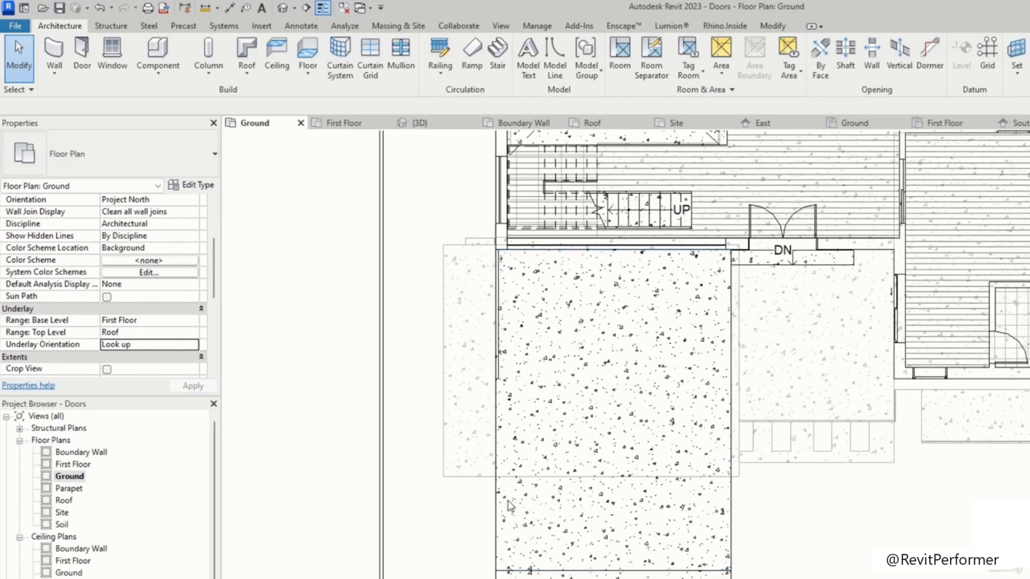
middle_click_drag(509, 479, 504, 417)
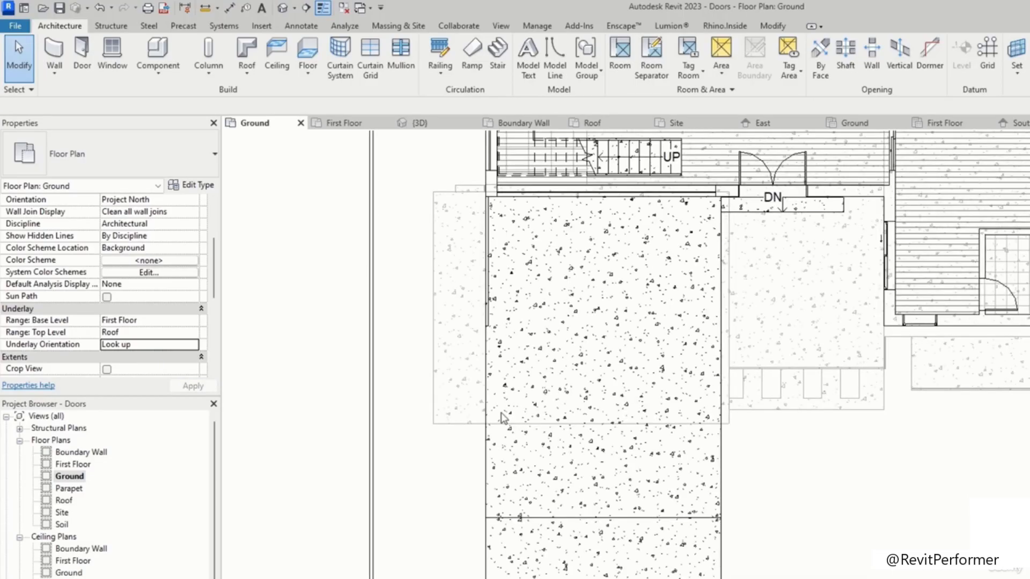
Step: Place a 12 x 12 Concrete-Square-Column at the terrace's south-west corner in the Ground plan
scroll(403, 144, "up", 1)
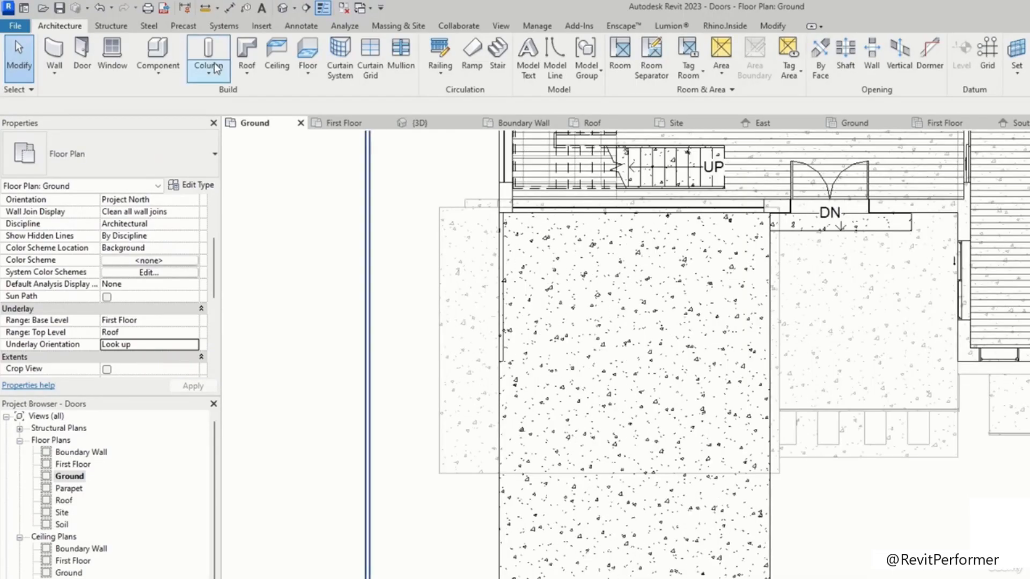
left_click(212, 48)
scroll(506, 460, "up", 5)
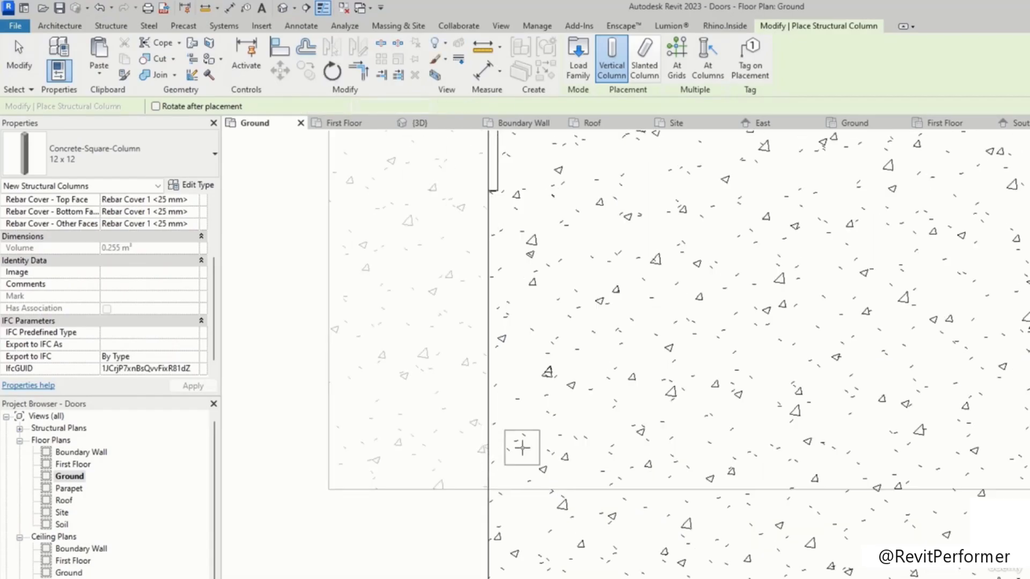
left_click(506, 453)
key("Escape")
key("Escape")
scroll(63, 548, "down", 1)
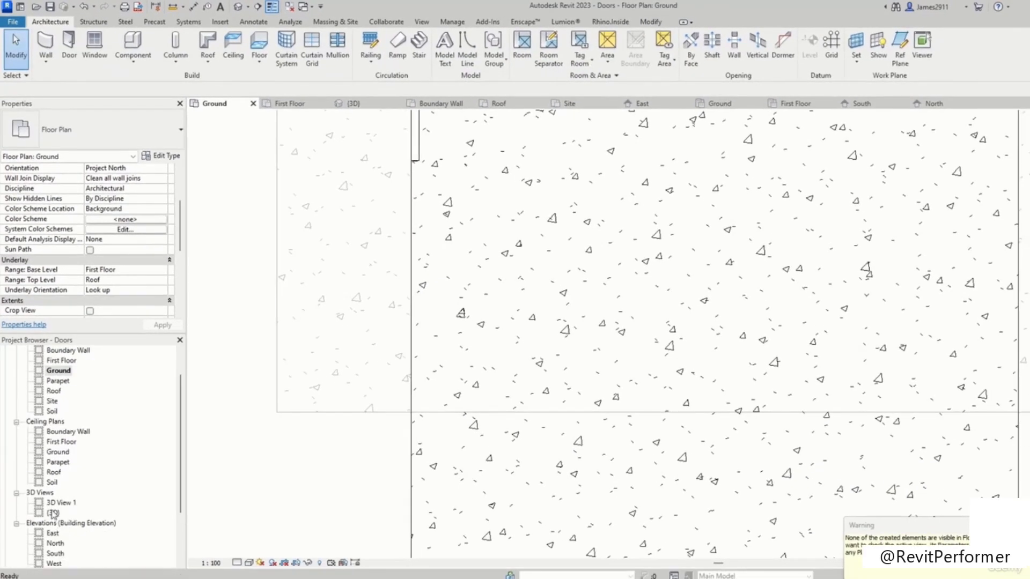
Step: In the 3D view, set the new column's base level to Ground and its top level to First Floor
double_click(53, 514)
middle_click_drag(404, 382, 384, 415, "shift")
scroll(383, 416, "up", 3)
left_click(390, 421)
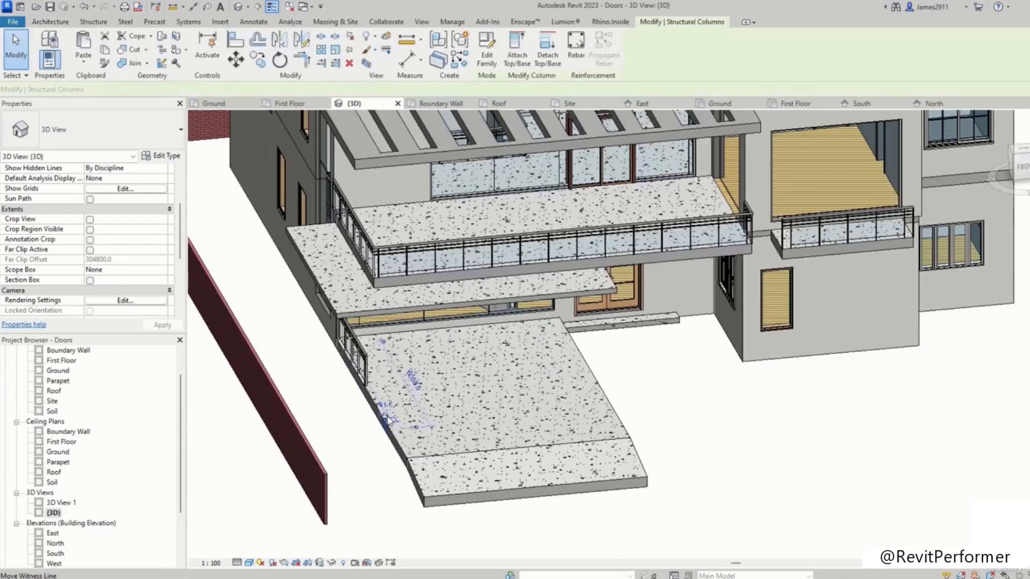
scroll(118, 245, "up", 3)
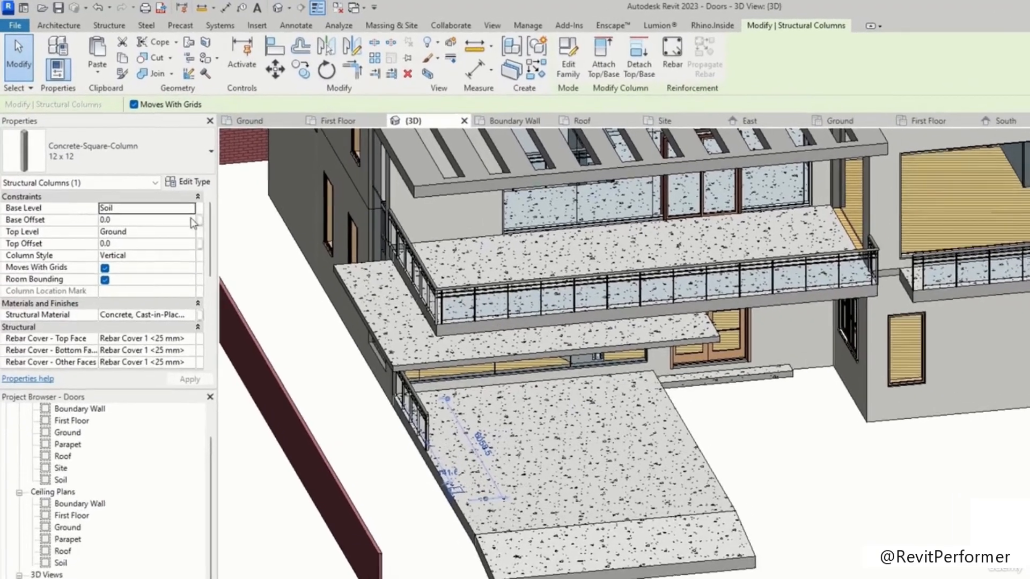
left_click(182, 208)
left_click(189, 208)
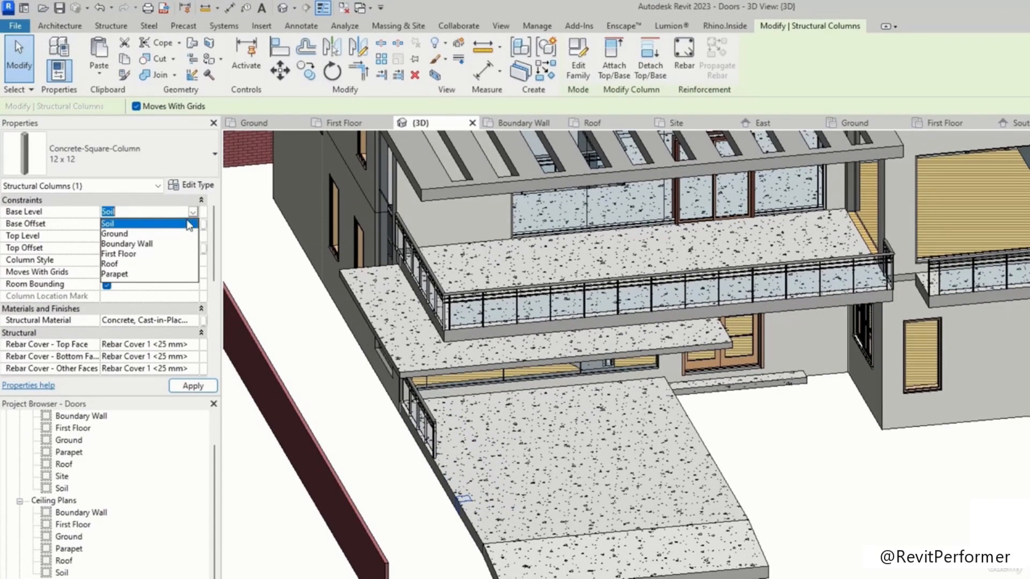
left_click(140, 234)
left_click(193, 236)
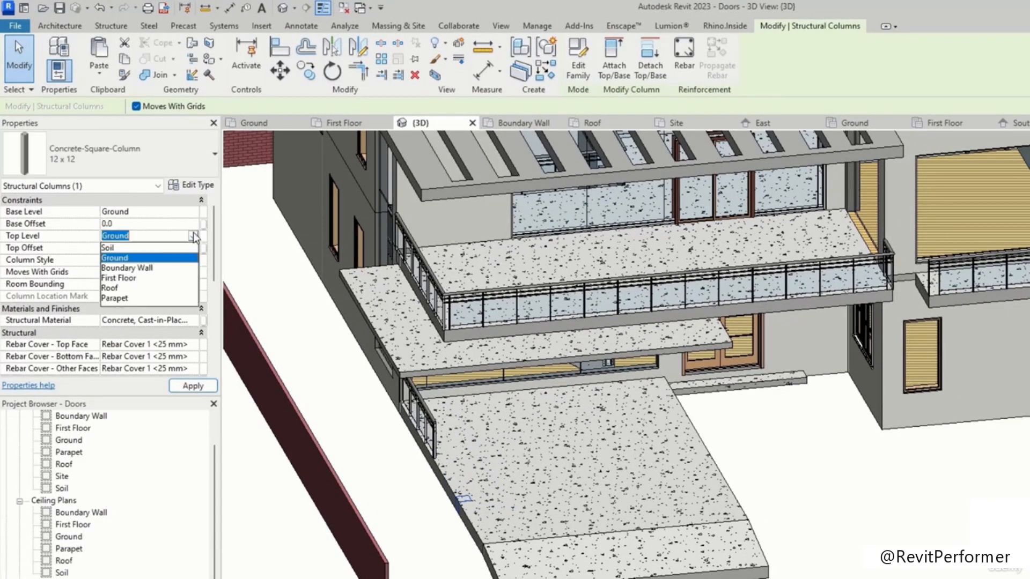
left_click(123, 278)
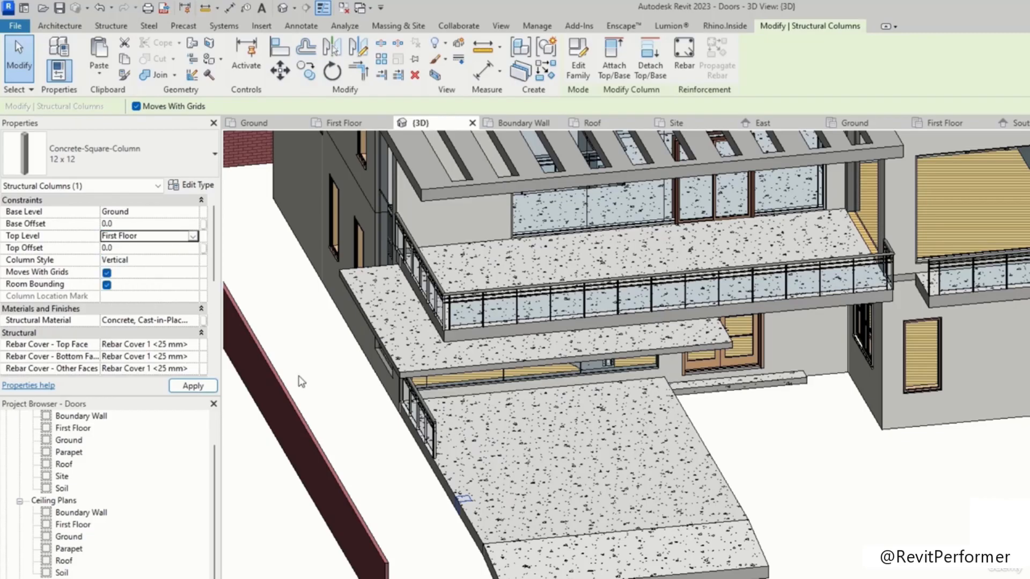
Step: Set the column's top offset to -450 and check it against the floor slabs above it
left_click(406, 501)
middle_click_drag(572, 462, 551, 379, "shift")
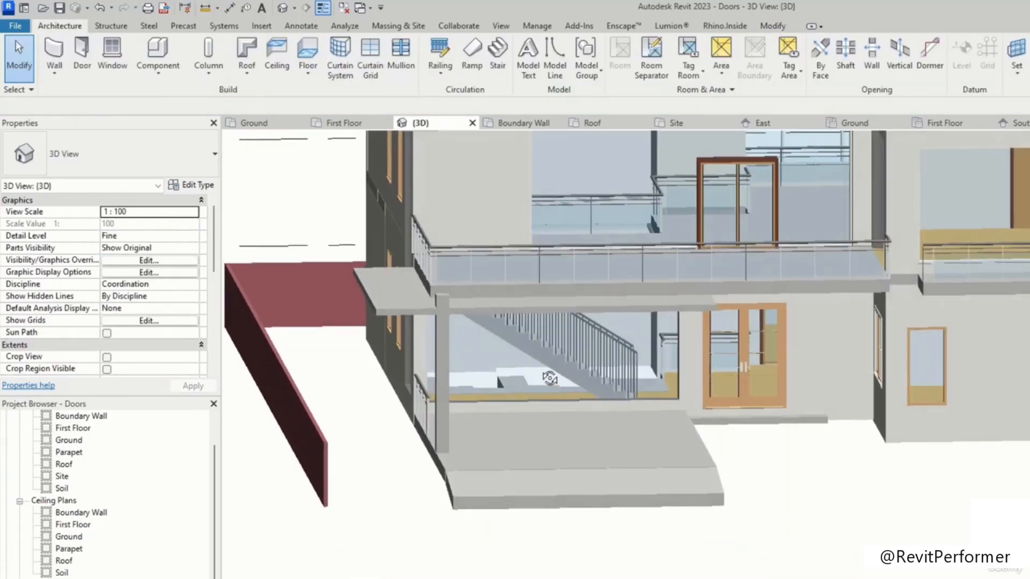
scroll(437, 300, "up", 2)
left_click(438, 299)
middle_click_drag(506, 354, 539, 330, "shift")
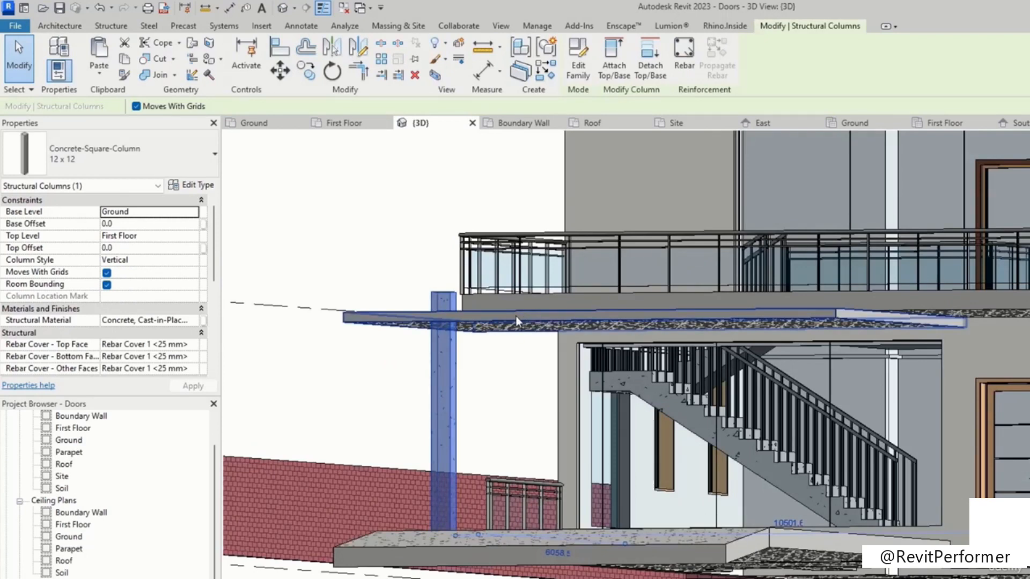
left_click(151, 249)
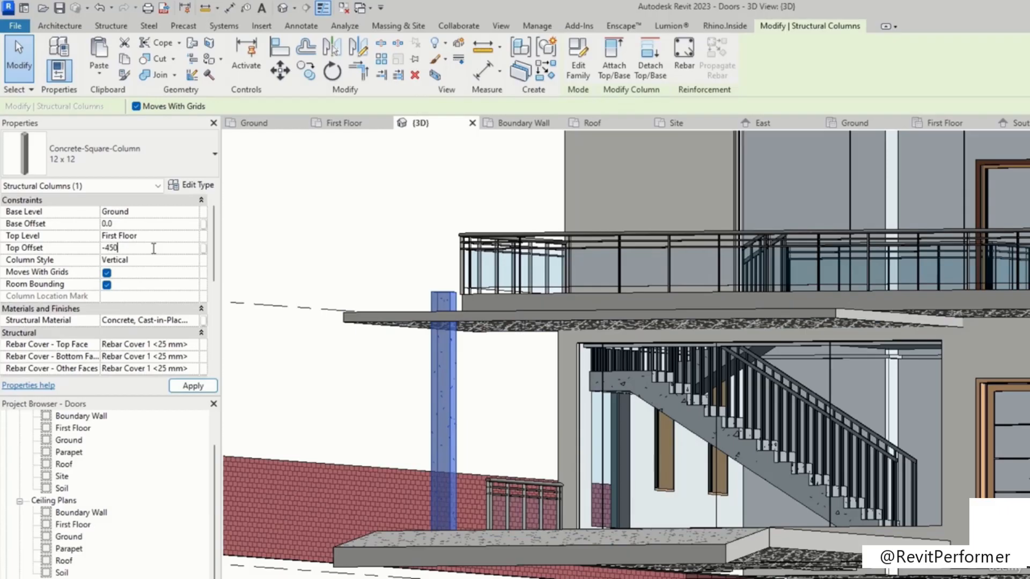
left_click(305, 211)
middle_click_drag(381, 262, 490, 335, "shift")
left_click(489, 290)
middle_click_drag(490, 294, 485, 265, "shift")
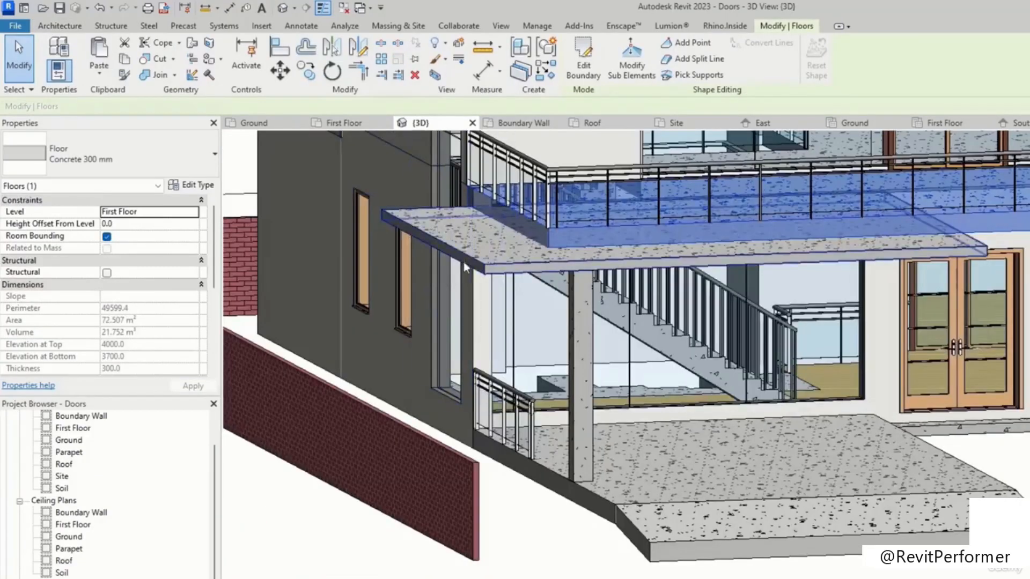
left_click(485, 265)
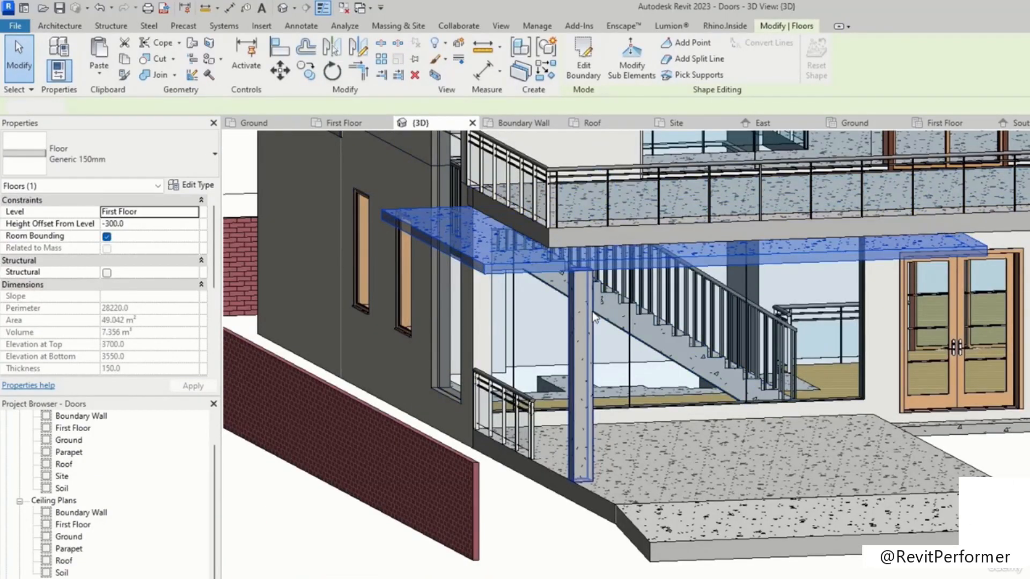
left_click(580, 292)
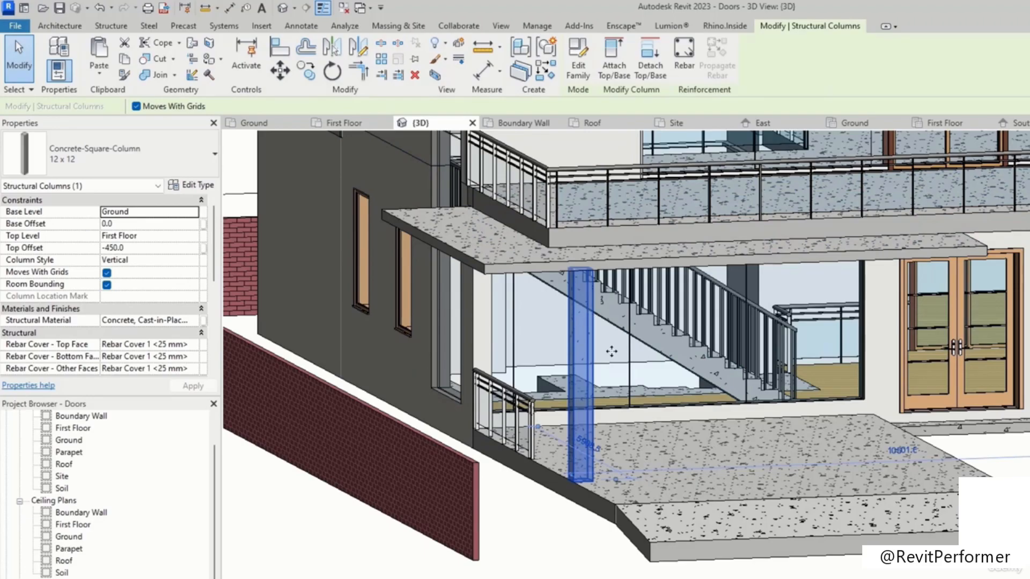
Step: Back in the Ground plan, array the column northwards along the terrace's west edge with 8 items
scroll(72, 526, "up", 1)
double_click(68, 476)
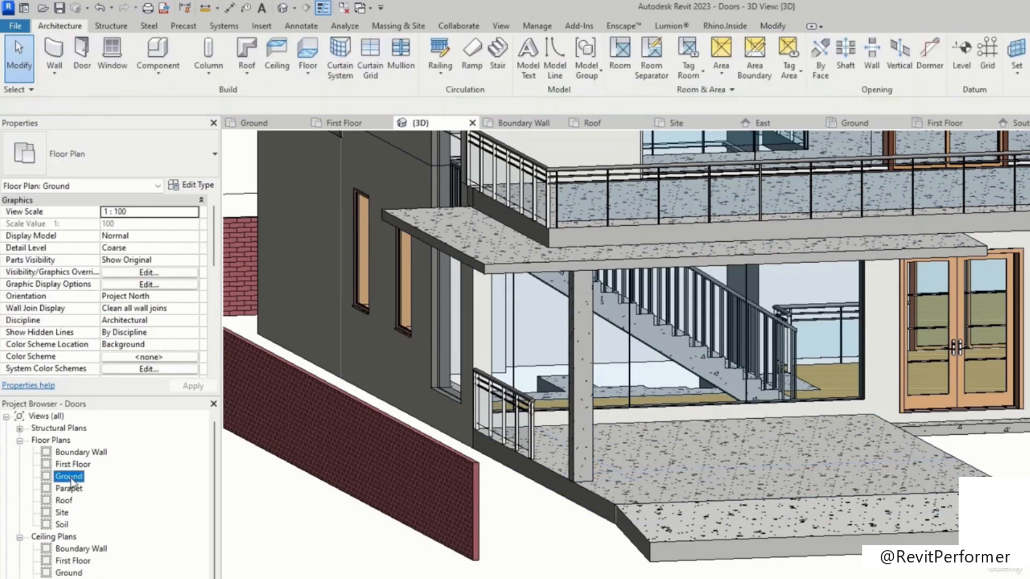
scroll(493, 456, "down", 5)
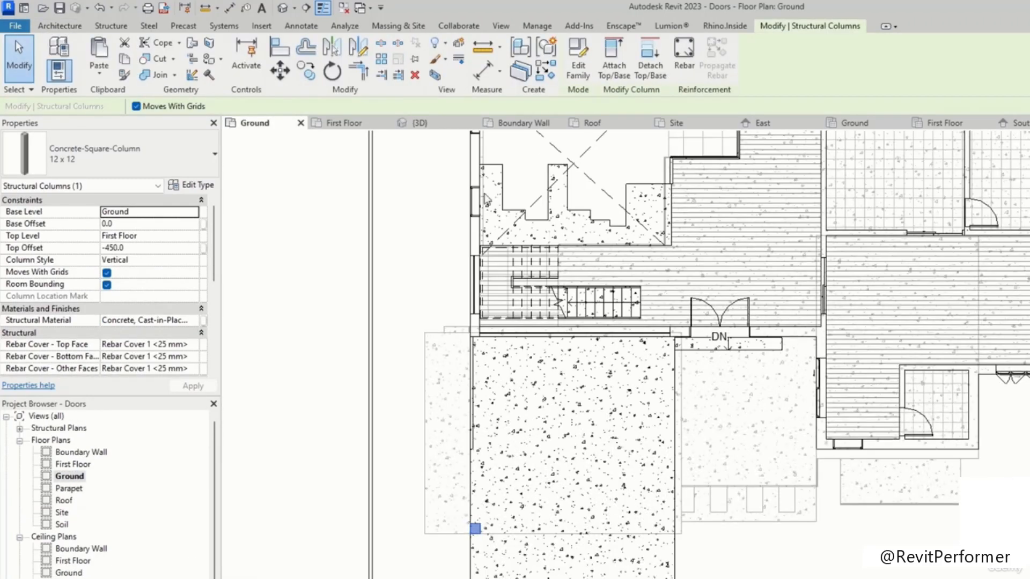
left_click(381, 59)
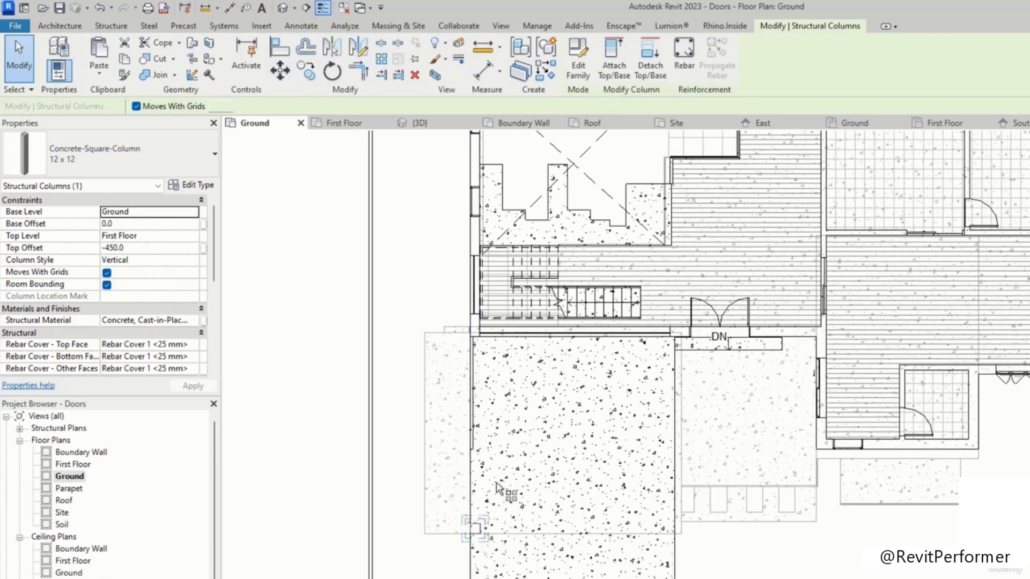
scroll(475, 528, "up", 5)
scroll(489, 519, "up", 2)
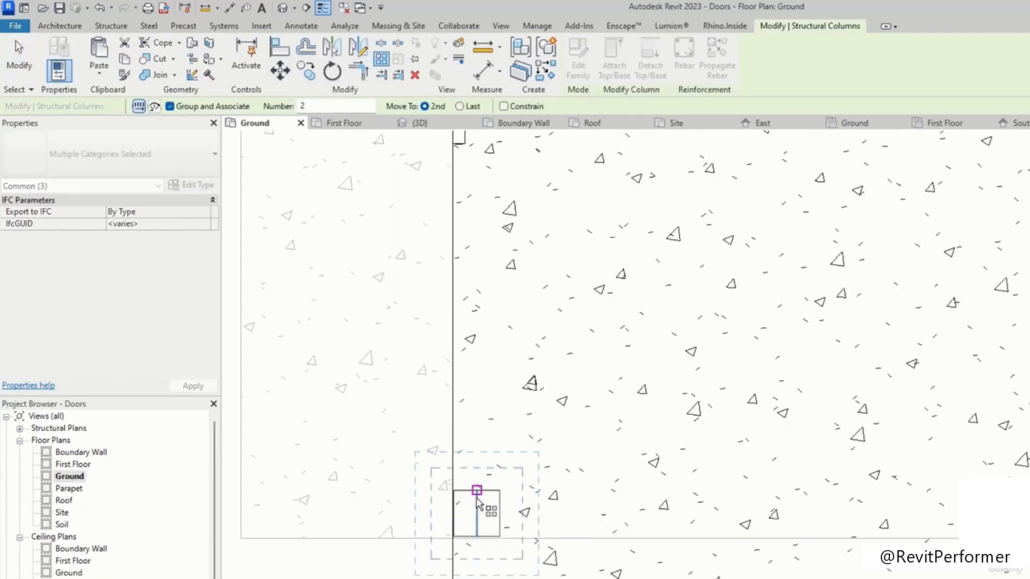
left_click(472, 545)
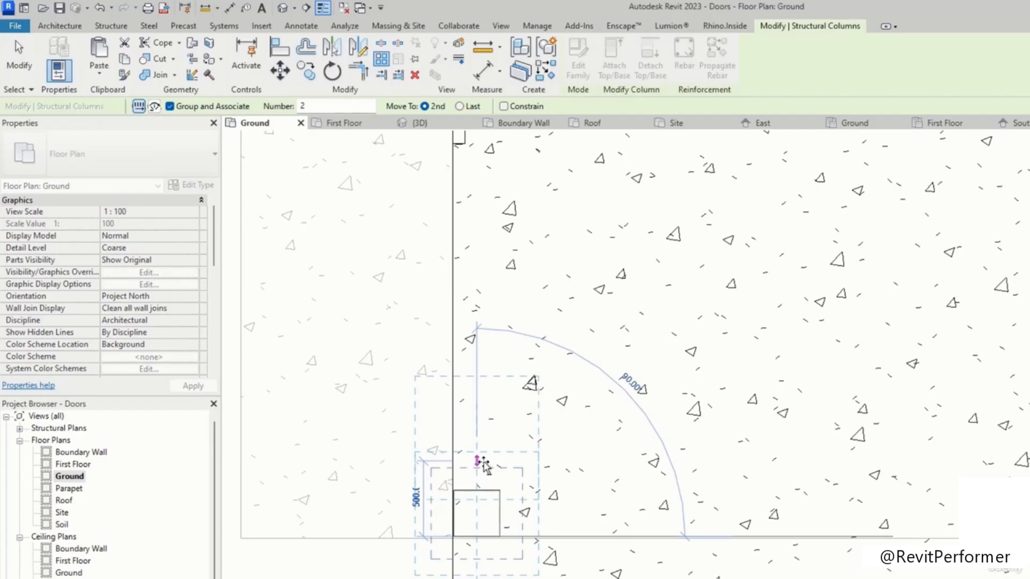
left_click(484, 463)
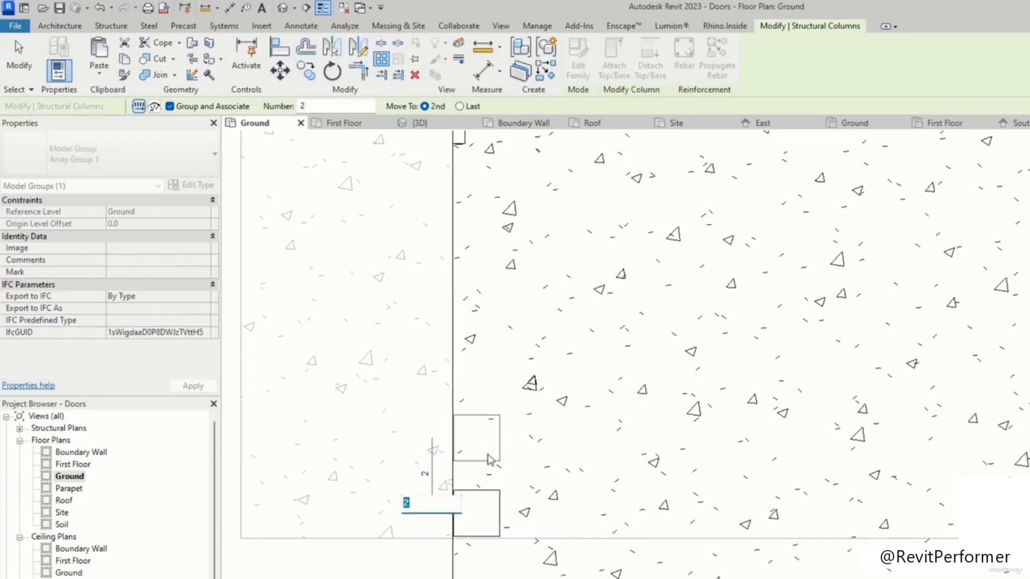
scroll(487, 455, "down", 3)
scroll(492, 449, "down", 2)
mouse_move(518, 386)
middle_mouse_down()
mouse_move(517, 416)
mouse_move(495, 440)
middle_mouse_up()
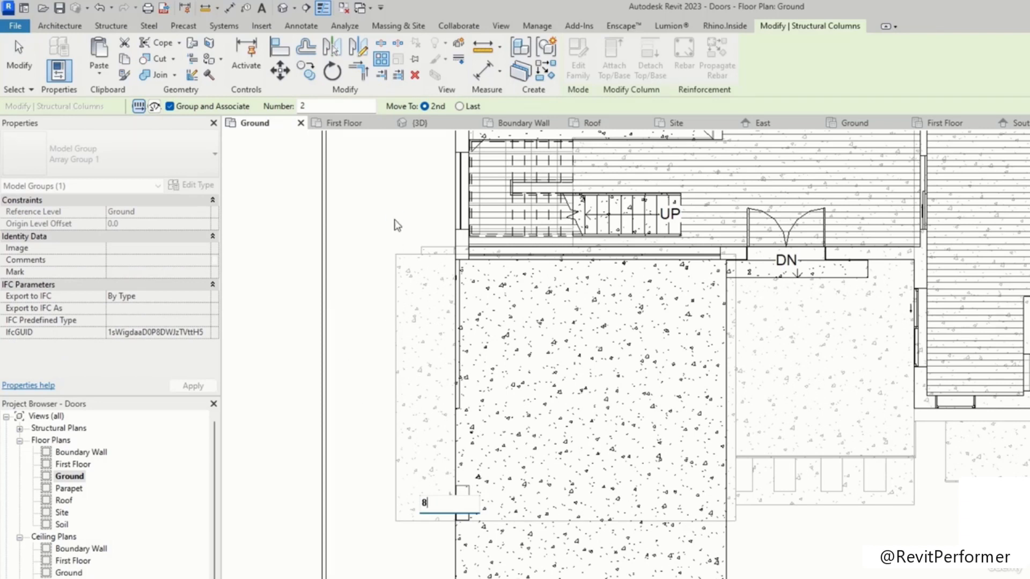
key("Return")
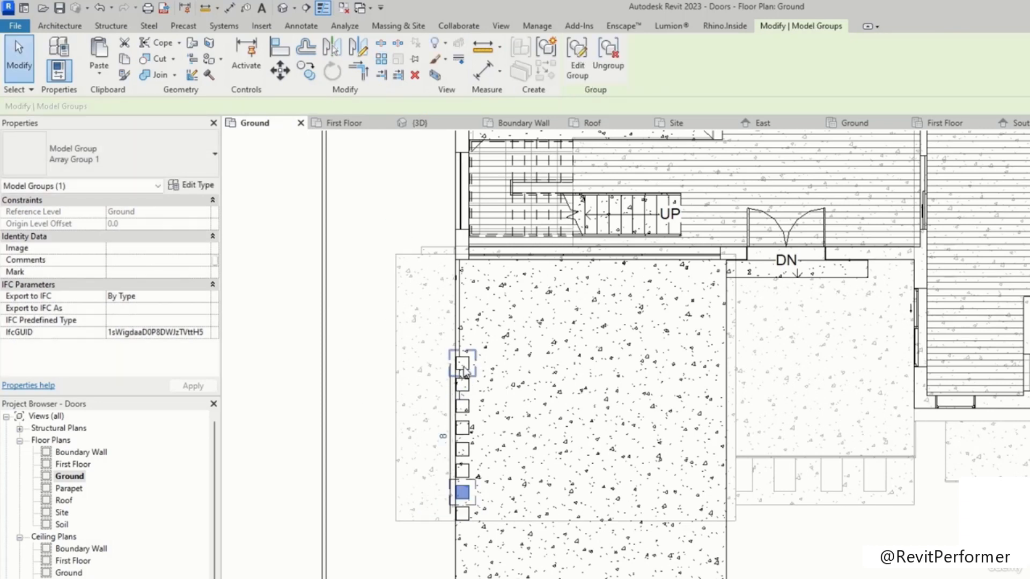
Step: Stretch the column array so its last column sits at the terrace's northern edge by the stair
left_click_drag(463, 364, 463, 278)
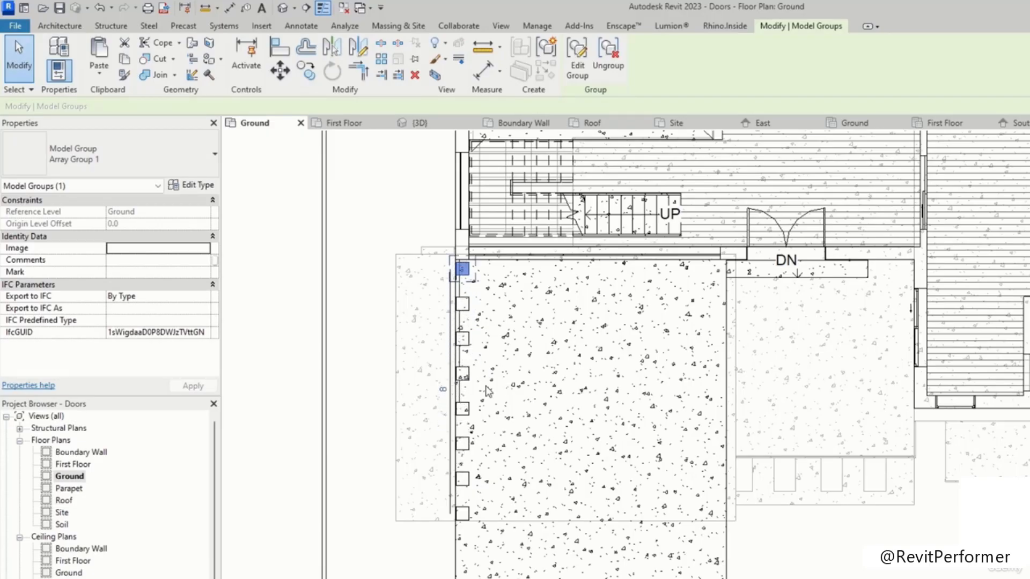
scroll(472, 322, "up", 2)
scroll(480, 259, "down", 3)
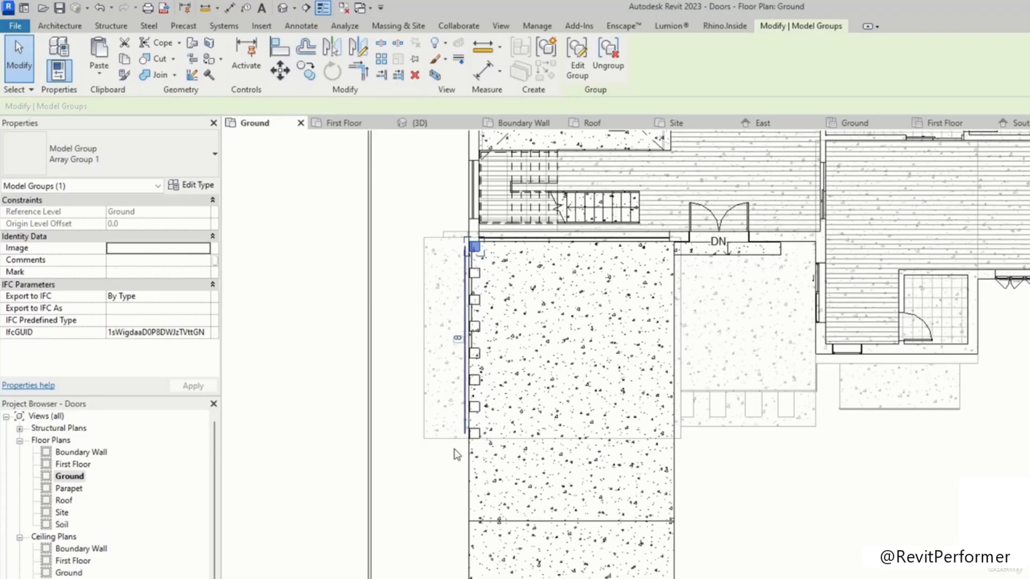
key("Escape")
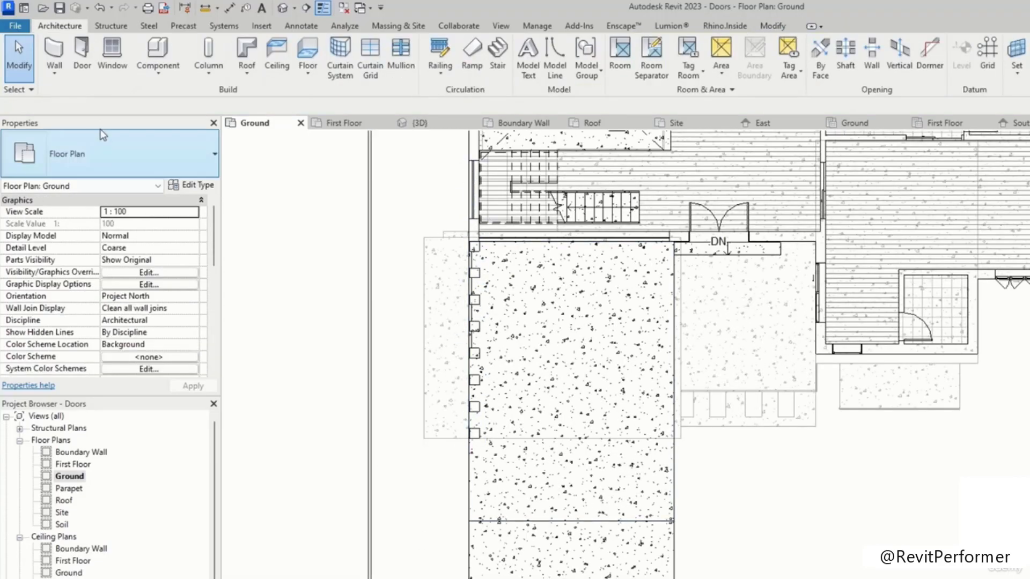
left_click(208, 53)
scroll(661, 427, "up", 2)
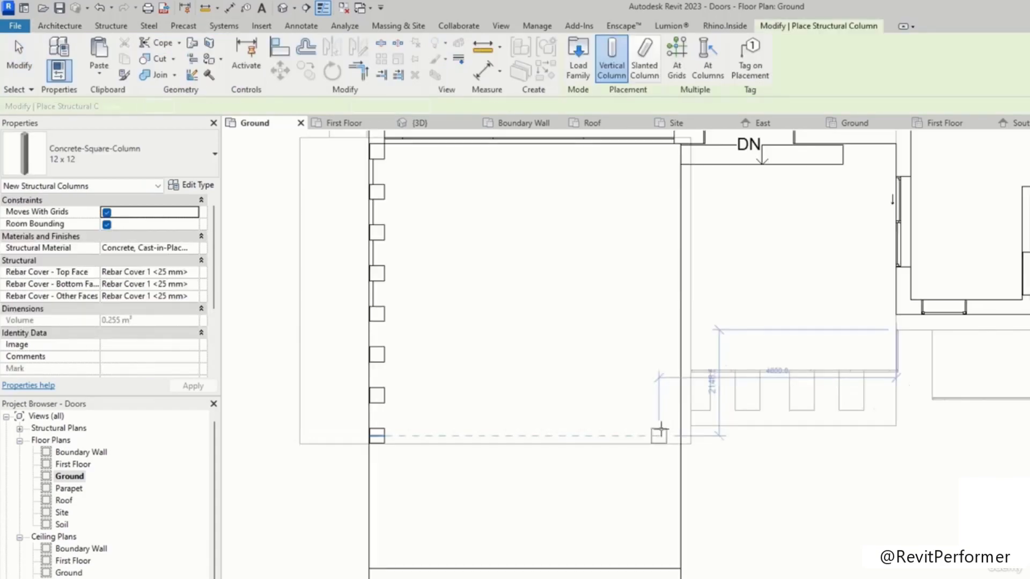
scroll(677, 436, "up", 3)
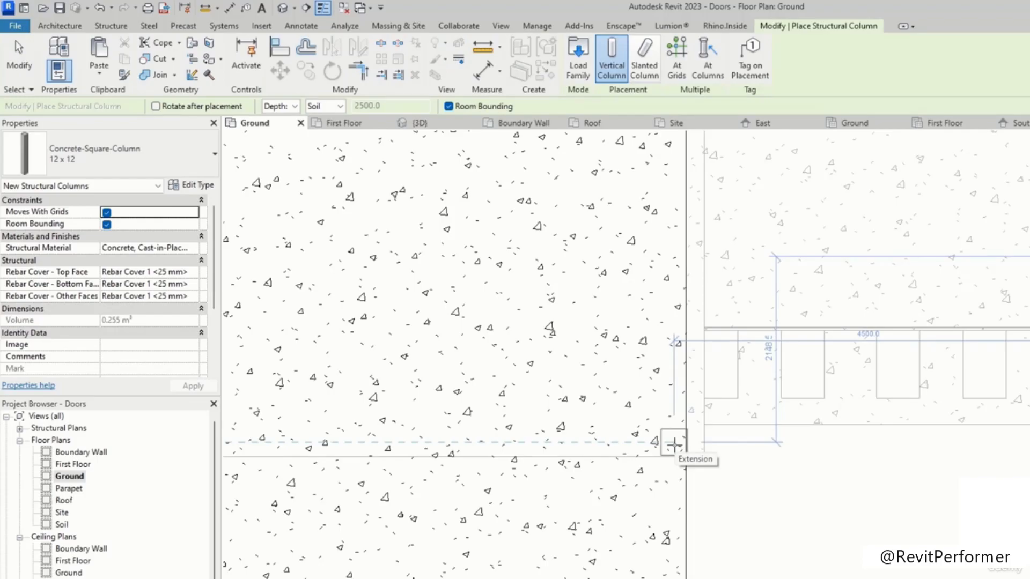
scroll(673, 445, "up", 2)
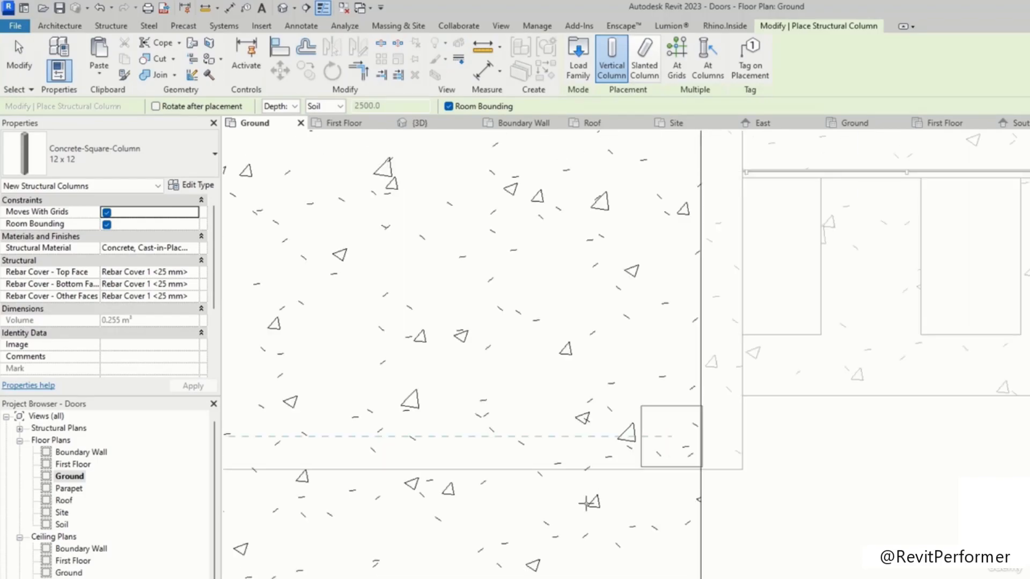
key("Escape")
left_click(216, 41)
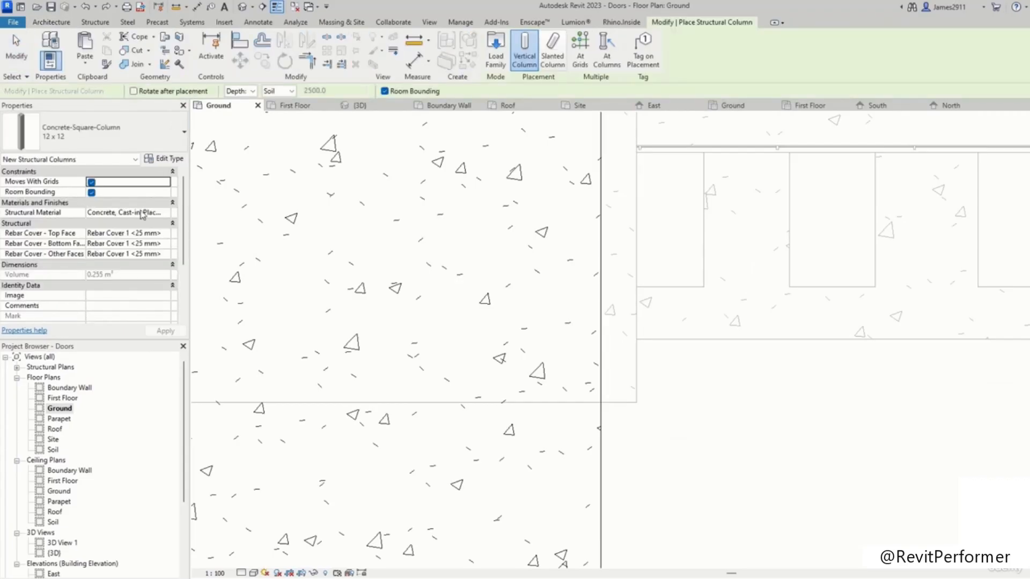
scroll(143, 217, "down", 2)
scroll(144, 236, "up", 2)
scroll(150, 247, "down", 3)
scroll(132, 230, "up", 3)
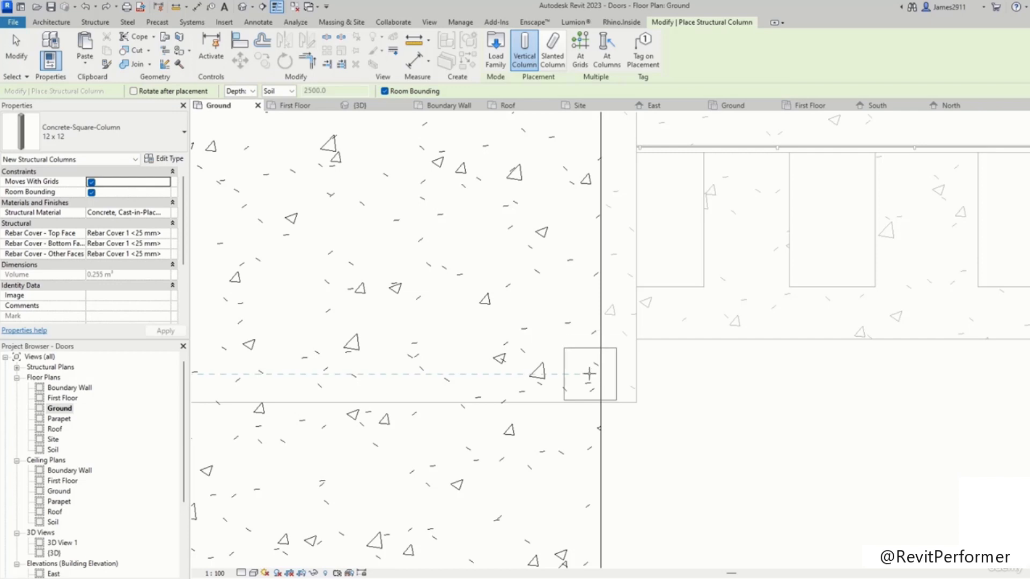
key("Escape")
key("Escape")
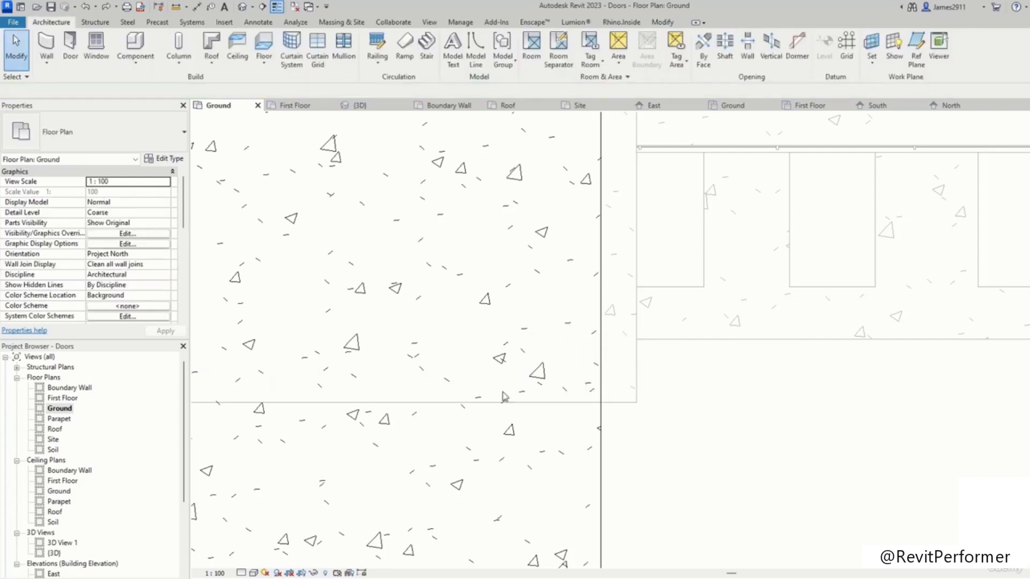
Step: Copy the south-west corner column across to the terrace's south-east corner and check its alignment
scroll(565, 413, "down", 3)
left_click(259, 392)
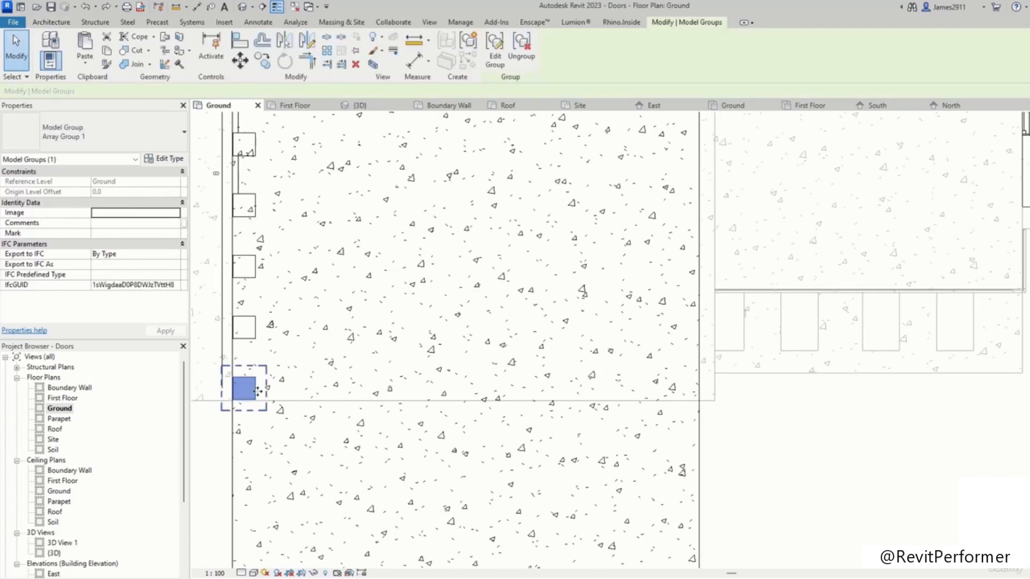
left_click(262, 63)
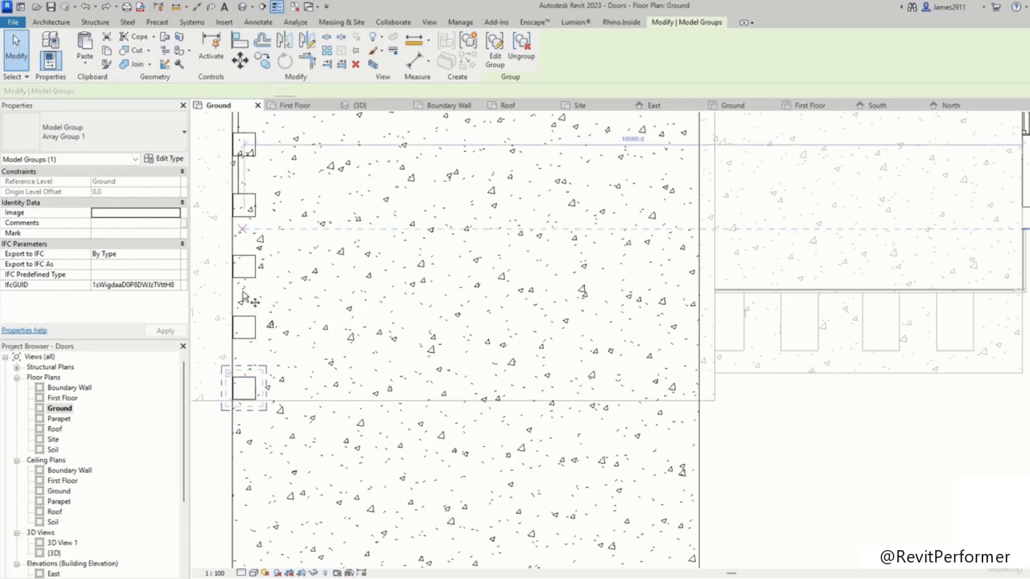
left_click(244, 389)
left_click(689, 388)
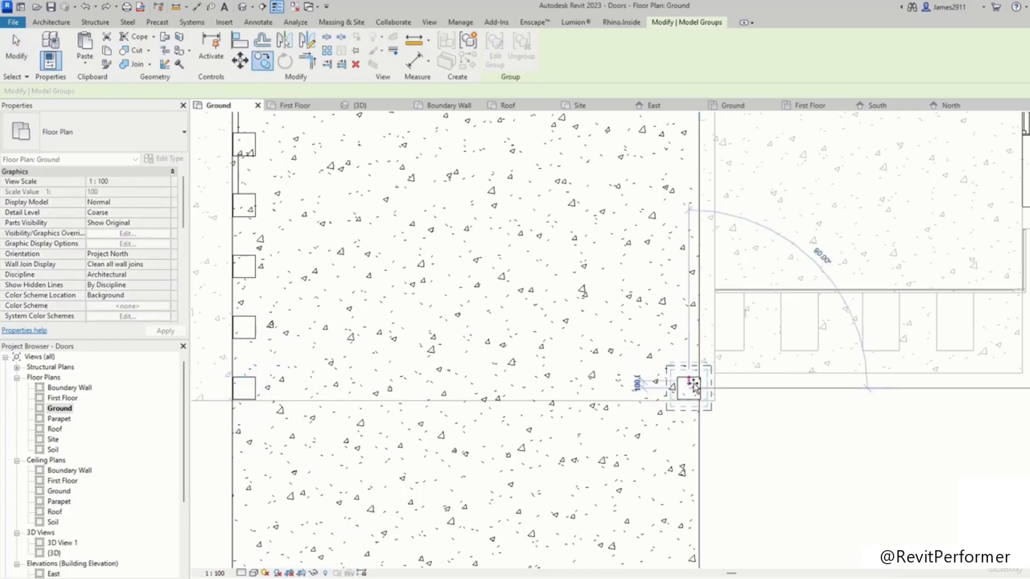
key("Escape")
key("Escape")
scroll(699, 395, "up", 5)
left_click(685, 389)
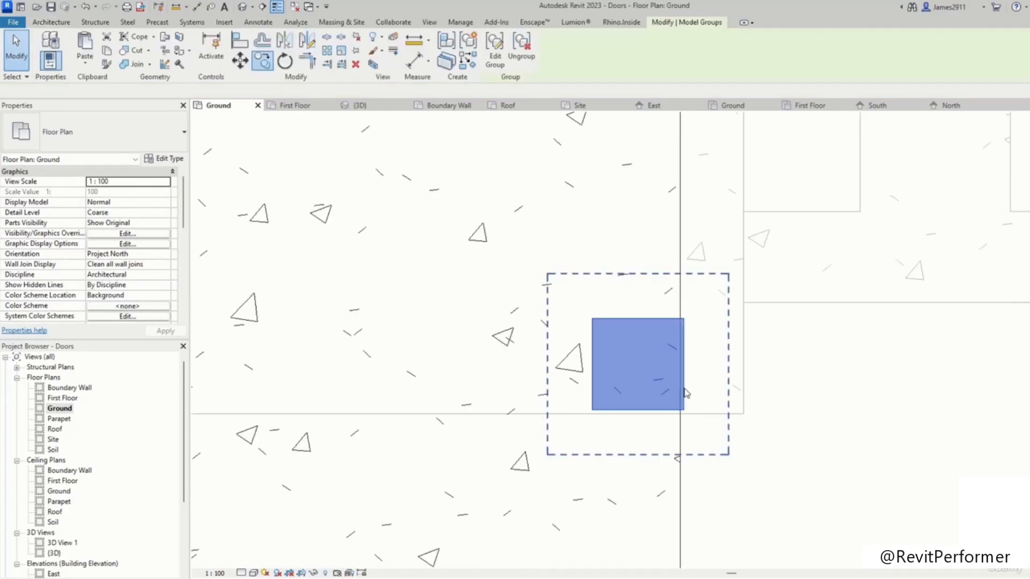
scroll(685, 388, "up", 2)
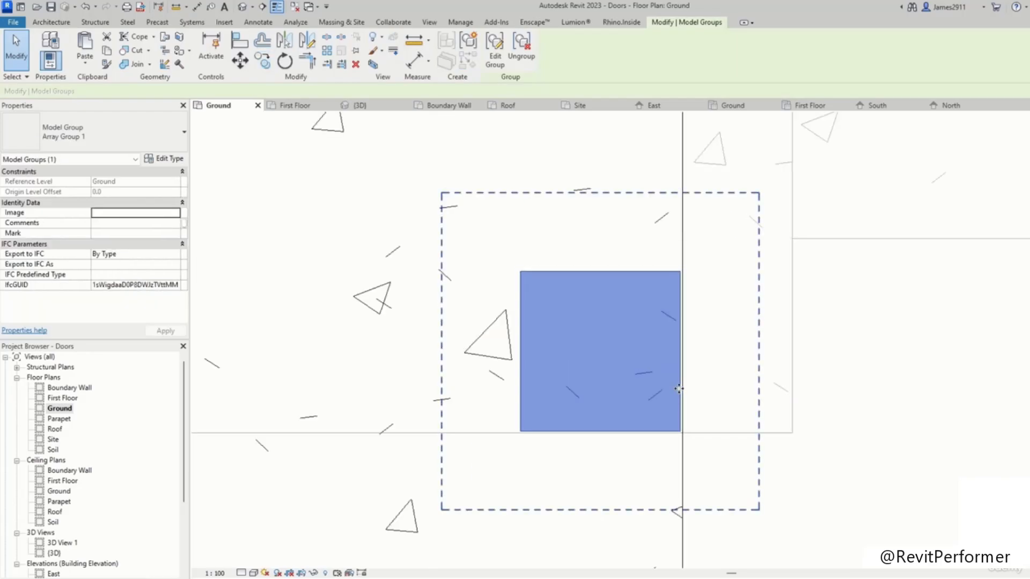
Step: Open the First Floor plan and set its underlay base level to Roof with a Look up orientation
scroll(681, 392, "down", 3)
left_click(64, 399)
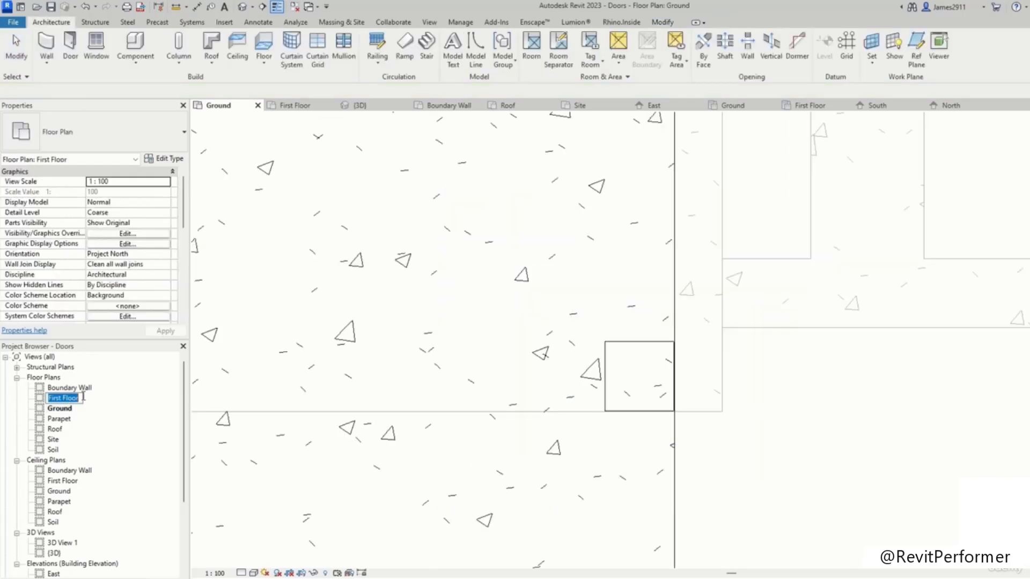
double_click(74, 400)
scroll(548, 239, "down", 3)
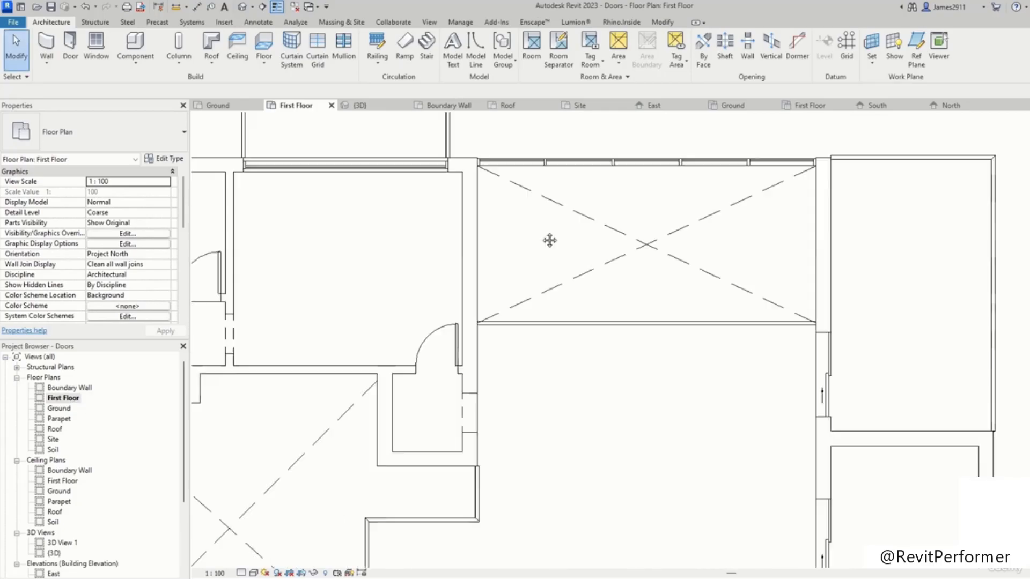
scroll(528, 177, "up", 4)
scroll(372, 429, "up", 3)
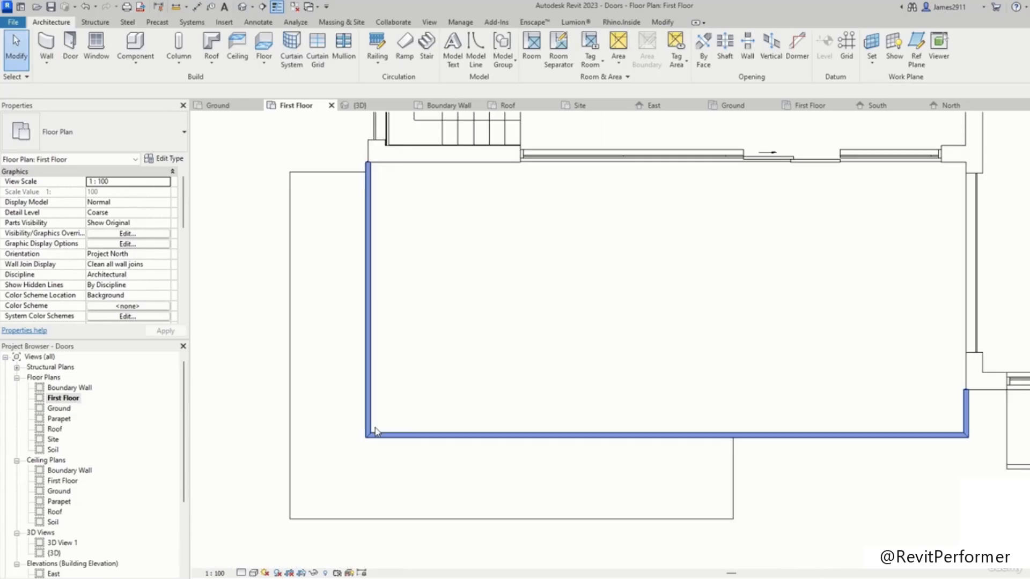
scroll(314, 435, "down", 1)
scroll(144, 257, "down", 4)
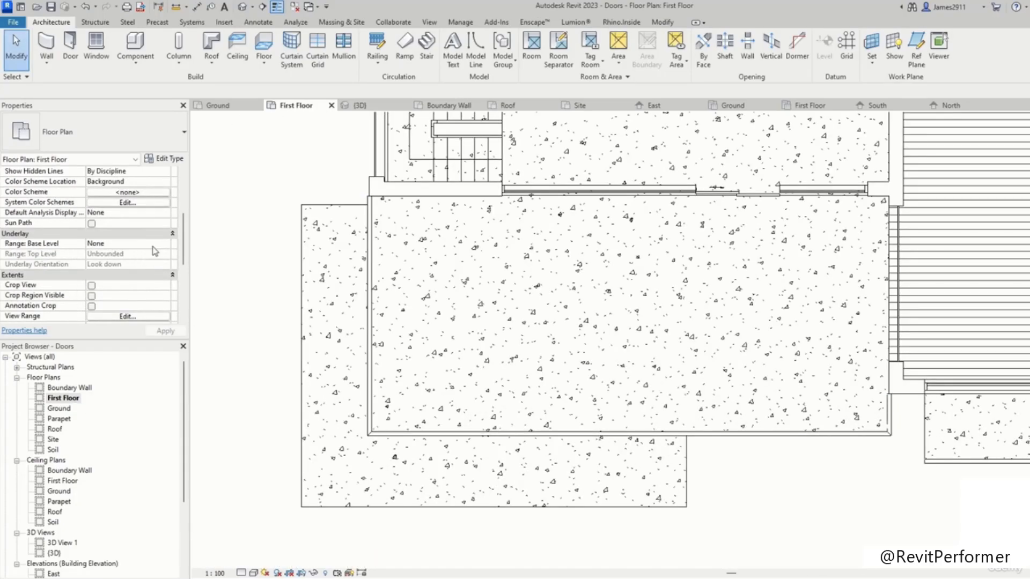
left_click(167, 244)
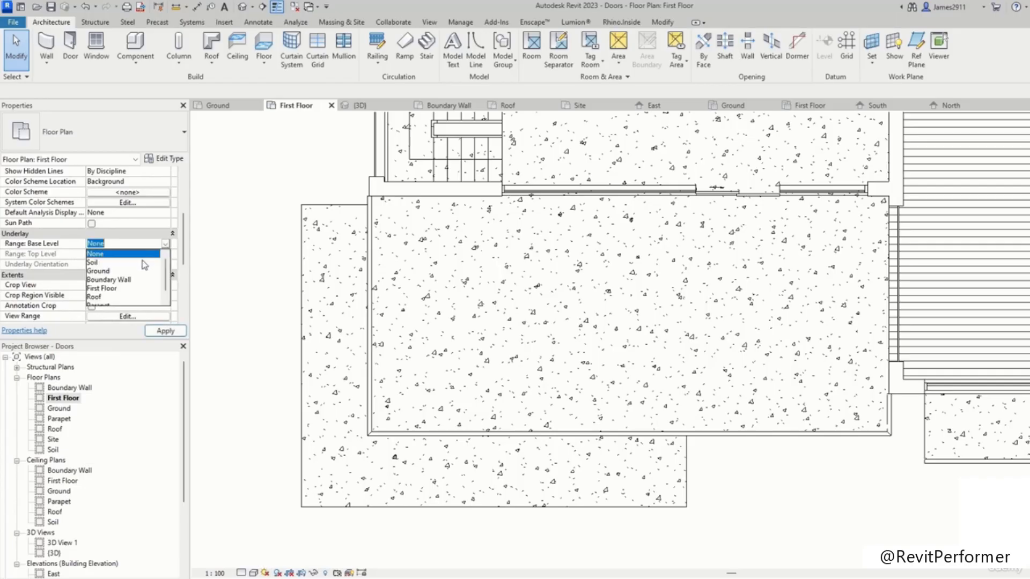
scroll(117, 292, "down", 1)
left_click(113, 288)
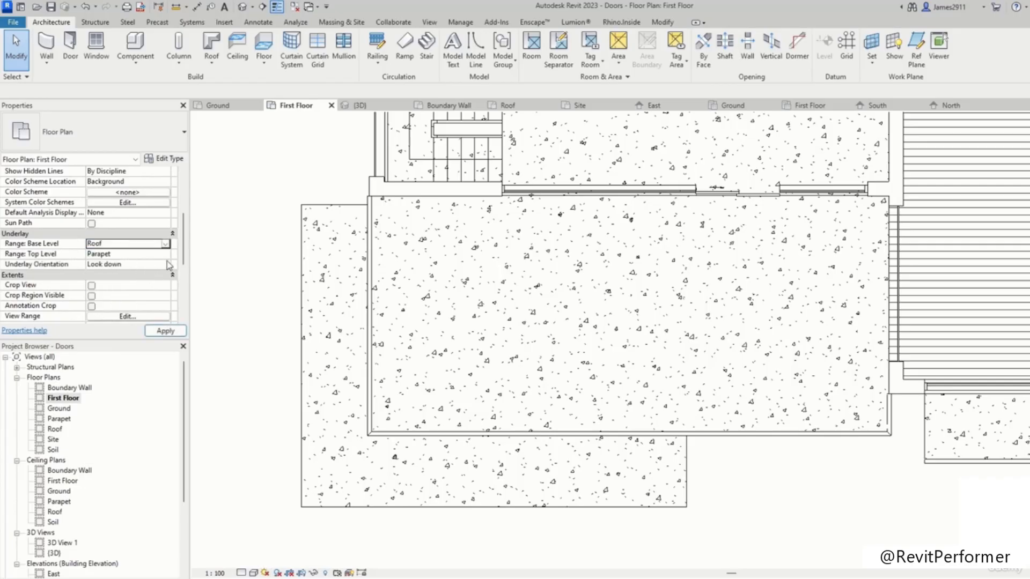
left_click(167, 264)
left_click(121, 284)
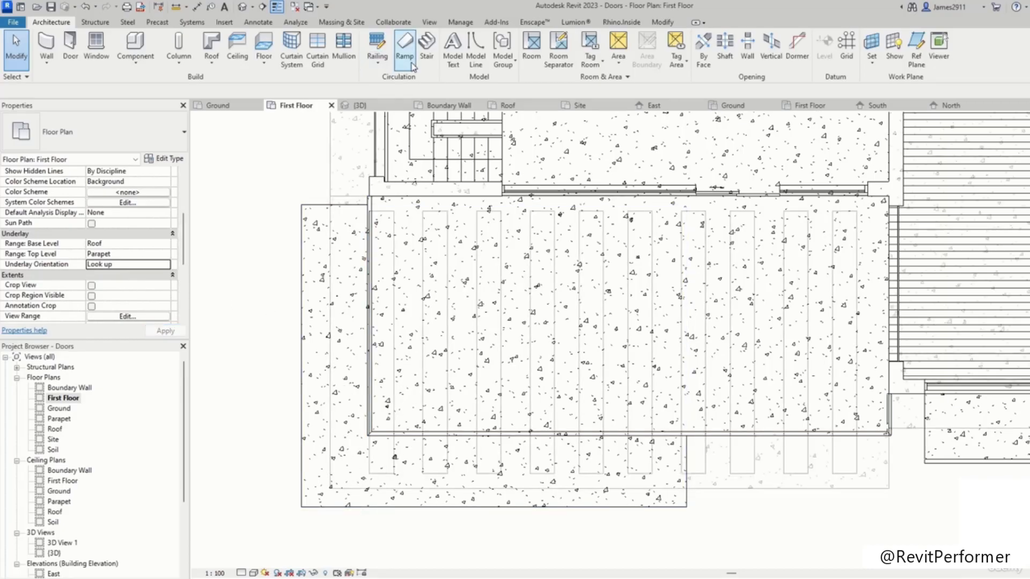
Step: Paste the copied corner column onto the First Floor at the balcony's south-west corner
key("ctrl+v")
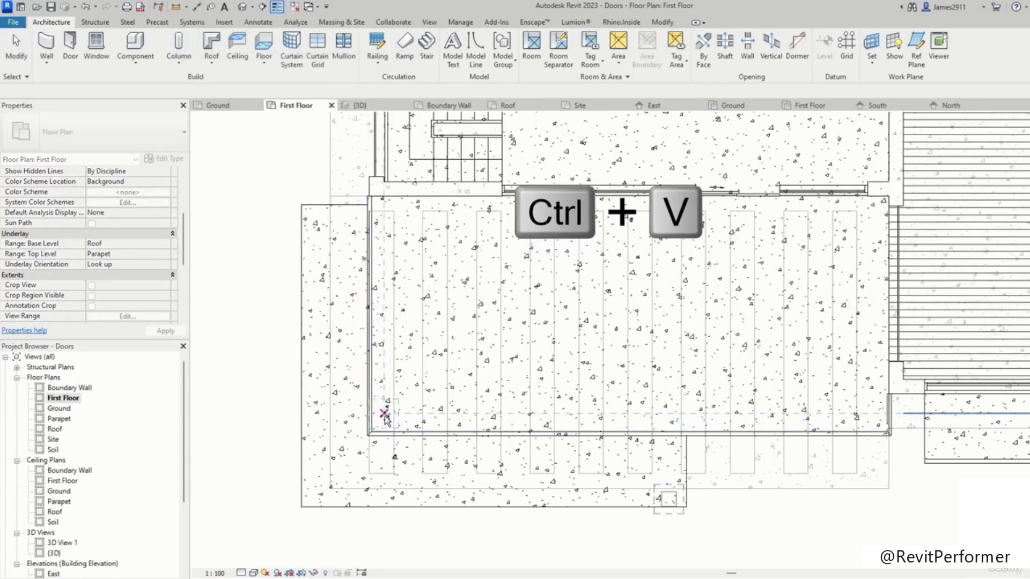
scroll(384, 421, "up", 2)
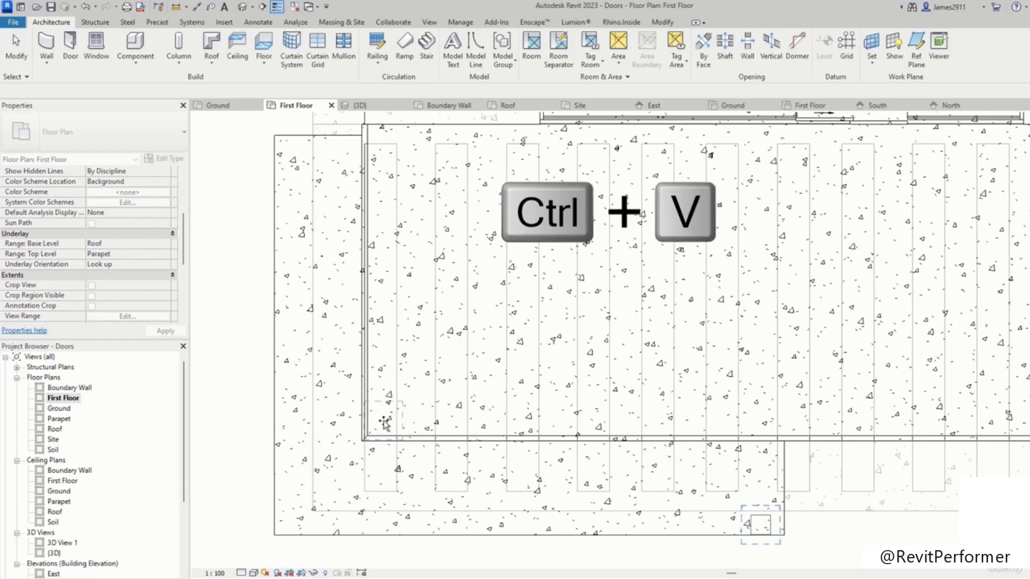
left_click(390, 424)
scroll(387, 423, "up", 5)
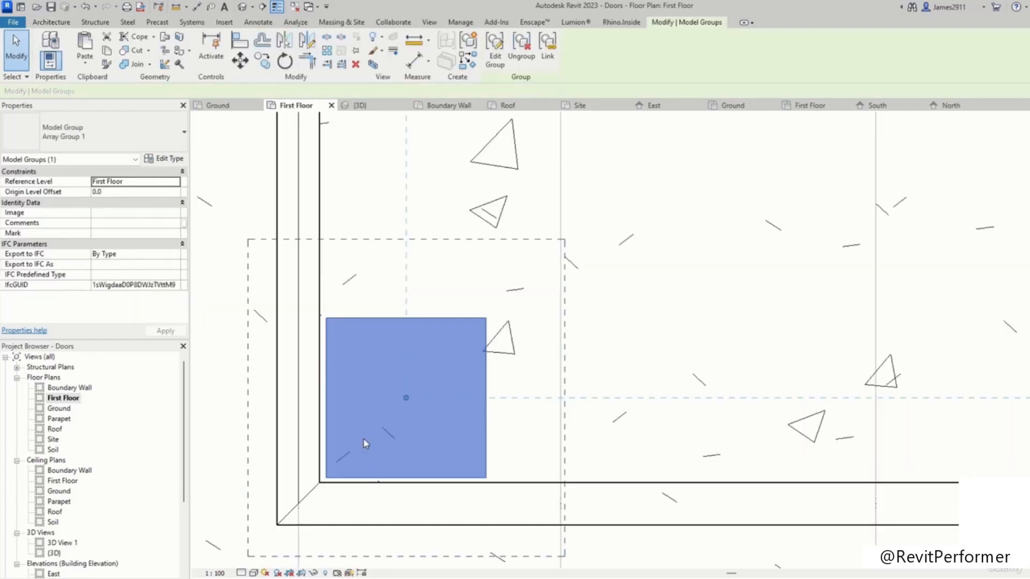
scroll(365, 442, "down", 10)
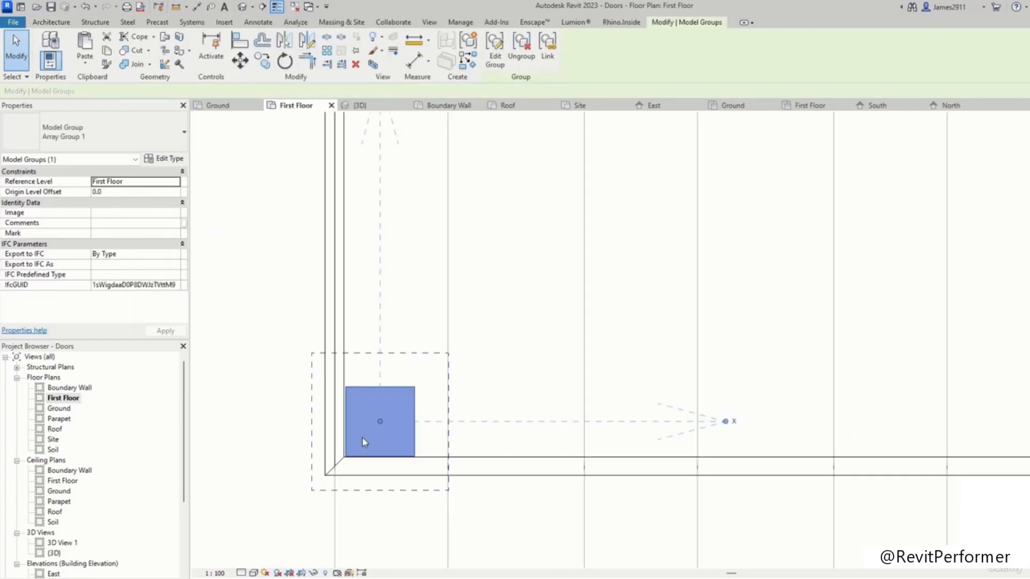
scroll(365, 439, "down", 3)
left_click(581, 474)
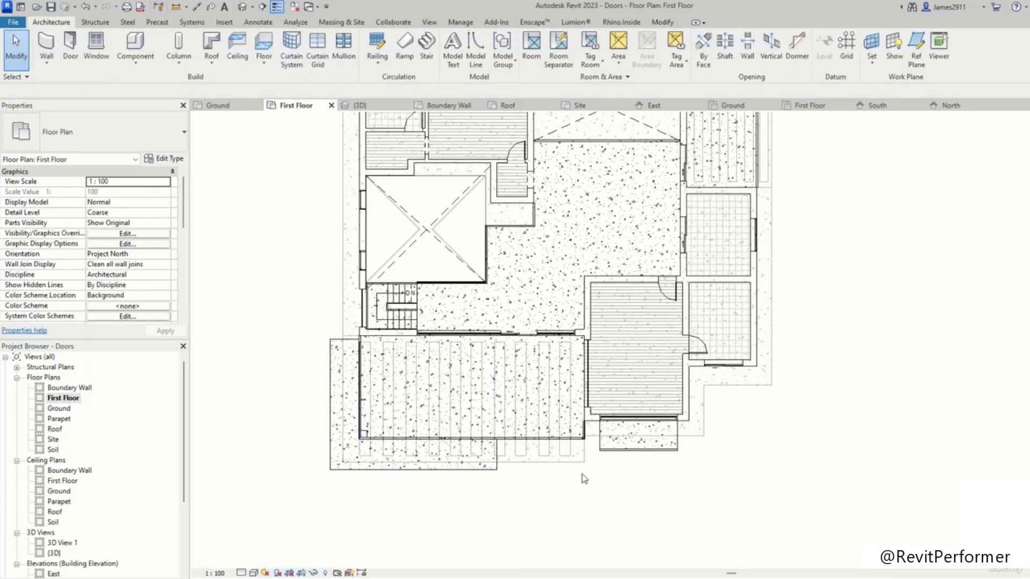
Step: Copy the pasted column across to the balcony's south-east corner
scroll(387, 421, "up", 2)
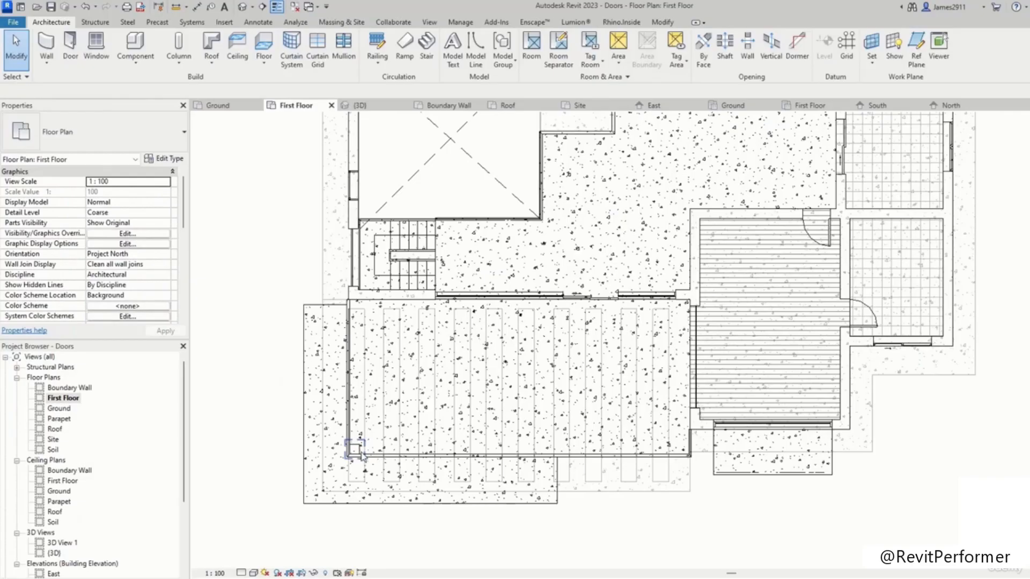
left_click(363, 457)
left_click(259, 65)
scroll(344, 434, "up", 2)
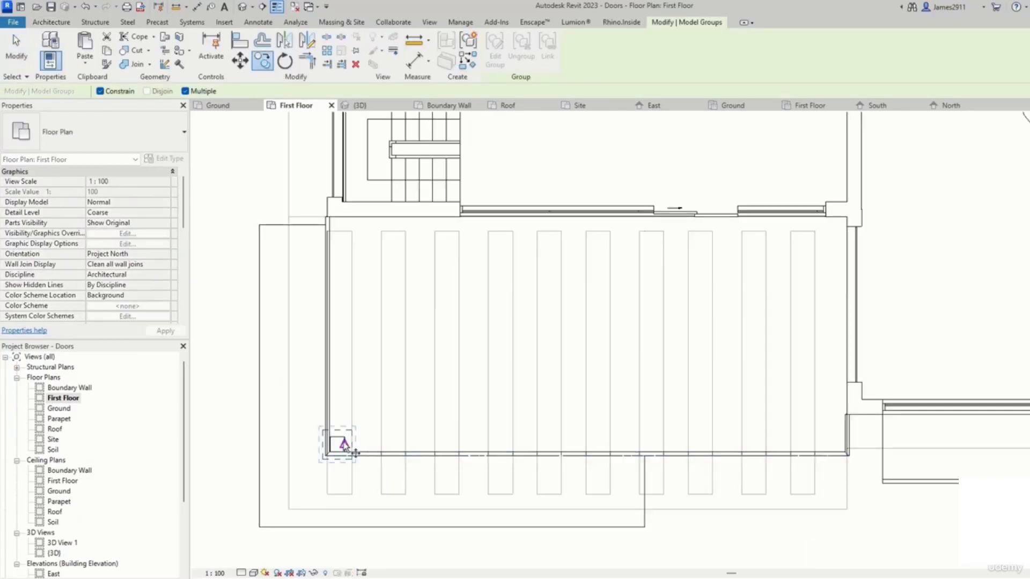
left_click(338, 444)
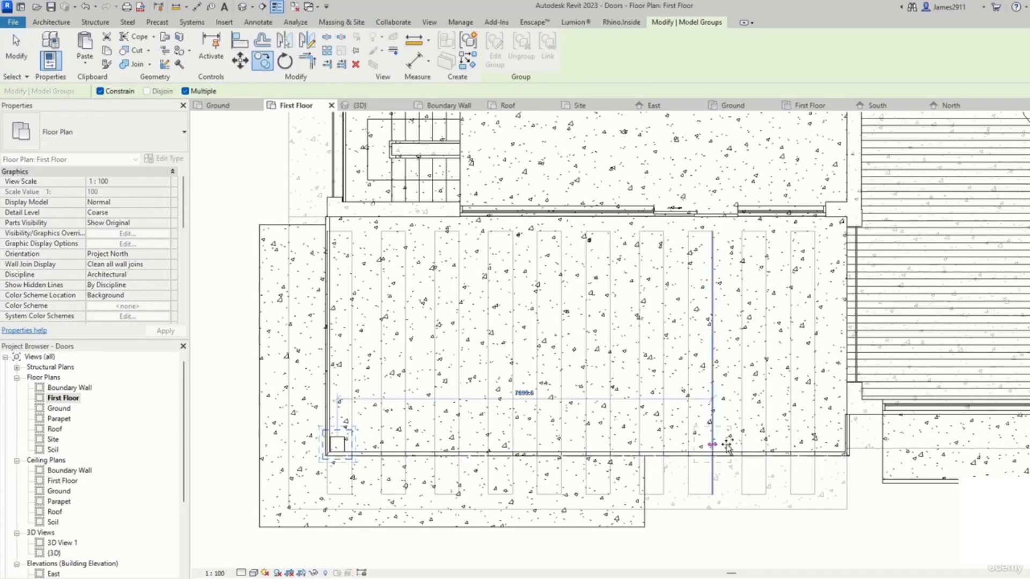
left_click(836, 444)
Step: Copy the south-east balcony column and paste it aligned to the Ground level only
scroll(840, 445, "up", 3)
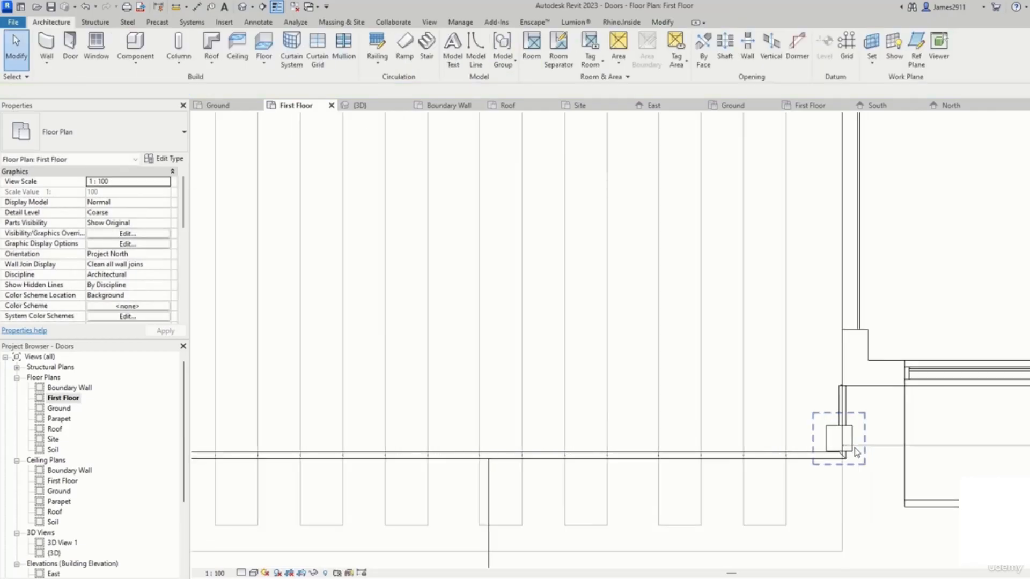
left_click(843, 448)
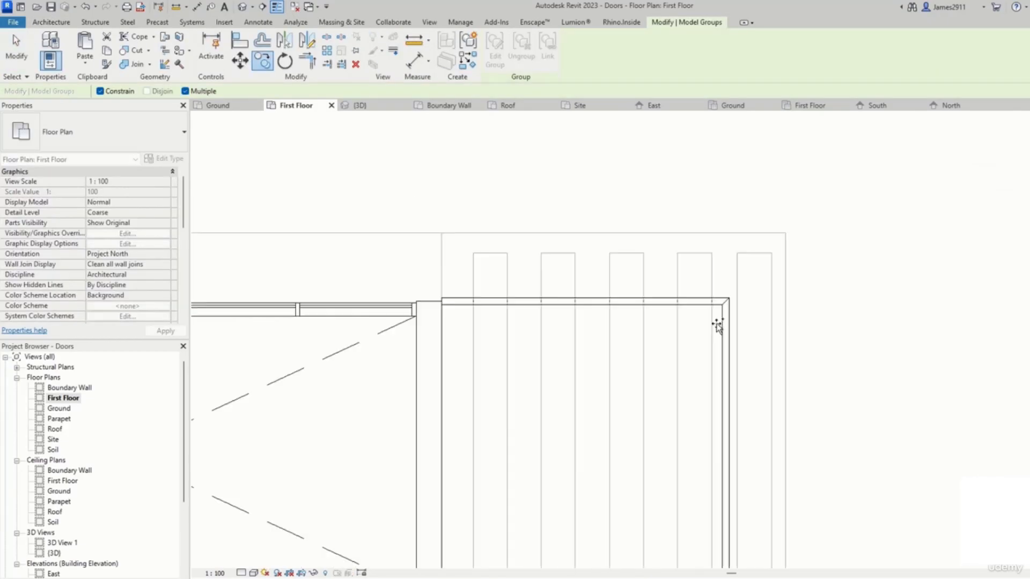
left_click(704, 319)
scroll(704, 320, "up", 2)
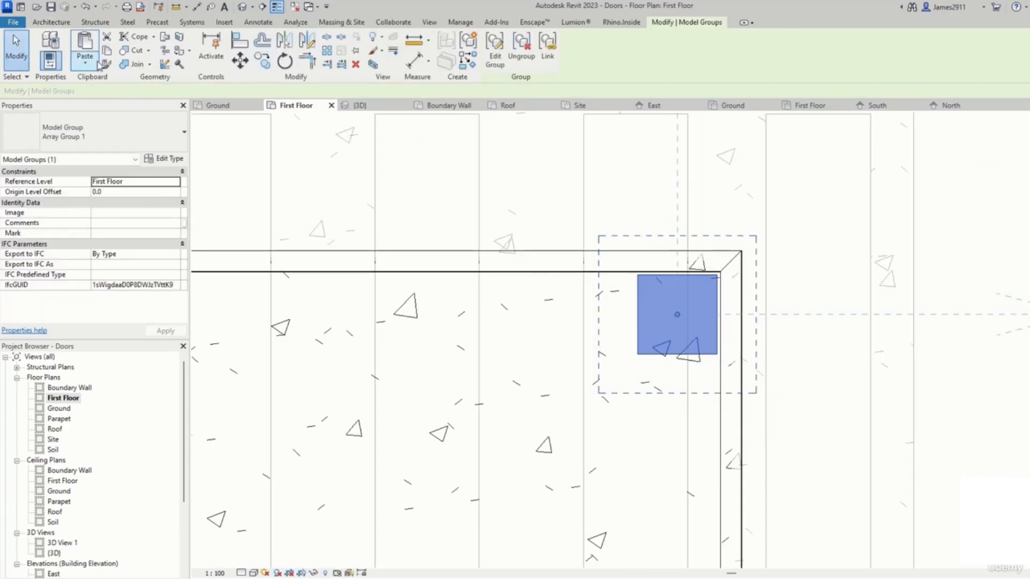
left_click(384, 172)
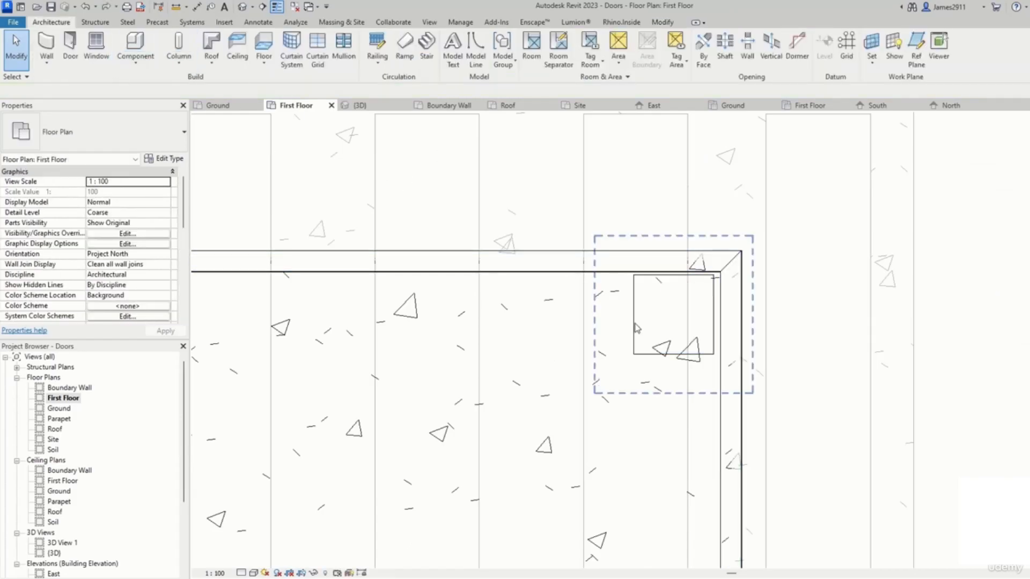
left_click(636, 328)
left_click(107, 51)
left_click(85, 62)
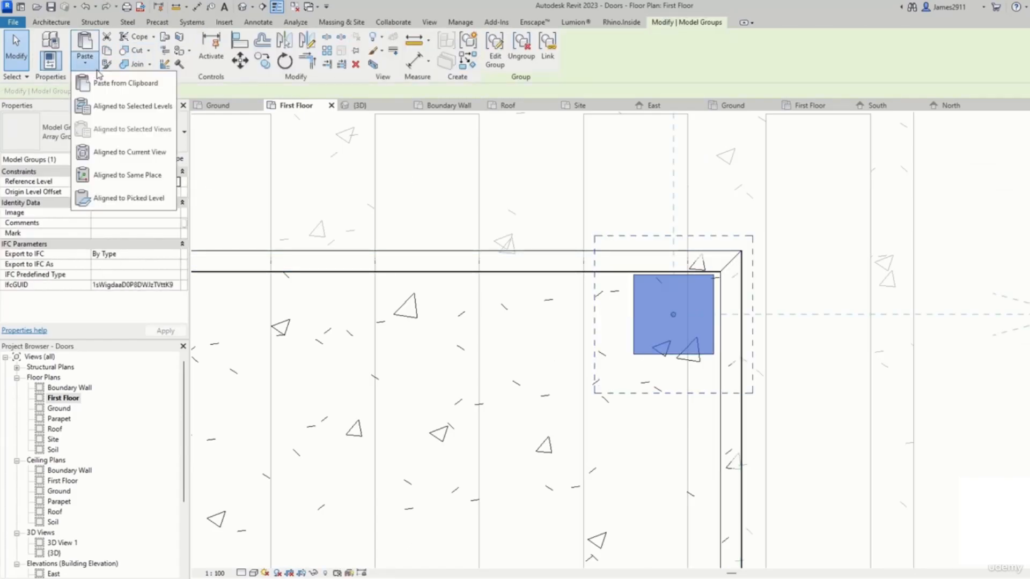
left_click(135, 106)
left_click_drag(498, 233, 498, 238)
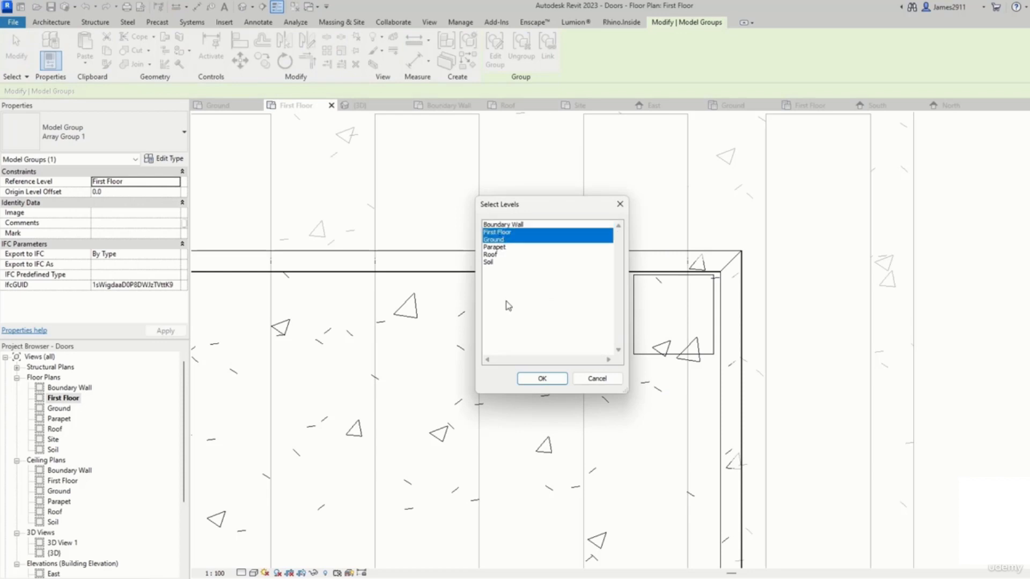
left_click(521, 246)
left_click(522, 241)
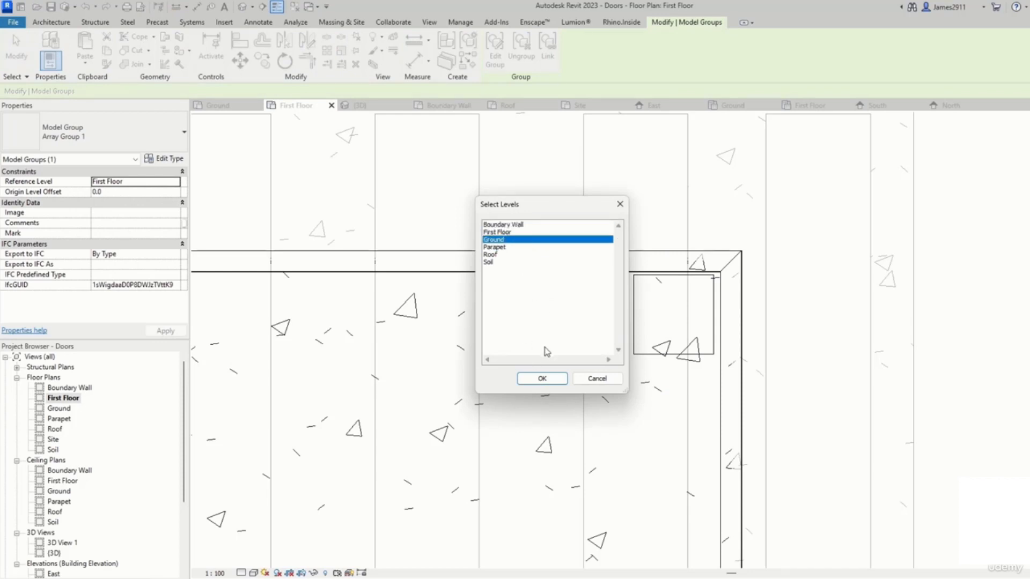
left_click(542, 379)
Step: Open the 3D view, select the First Floor column at the balcony's west corner and ungroup it
scroll(56, 483, "down", 2)
double_click(54, 512)
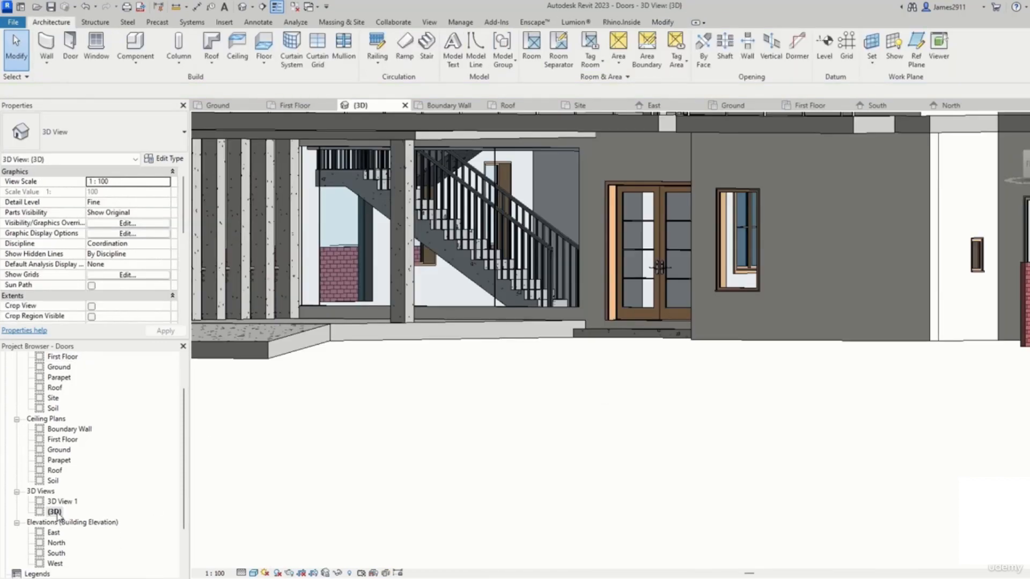
scroll(513, 420, "down", 5)
middle_click_drag(512, 421, 601, 372, "shift")
left_click(602, 372)
left_click(907, 334)
middle_click_drag(907, 334, 524, 458, "shift")
scroll(590, 303, "up", 5)
left_click(623, 298)
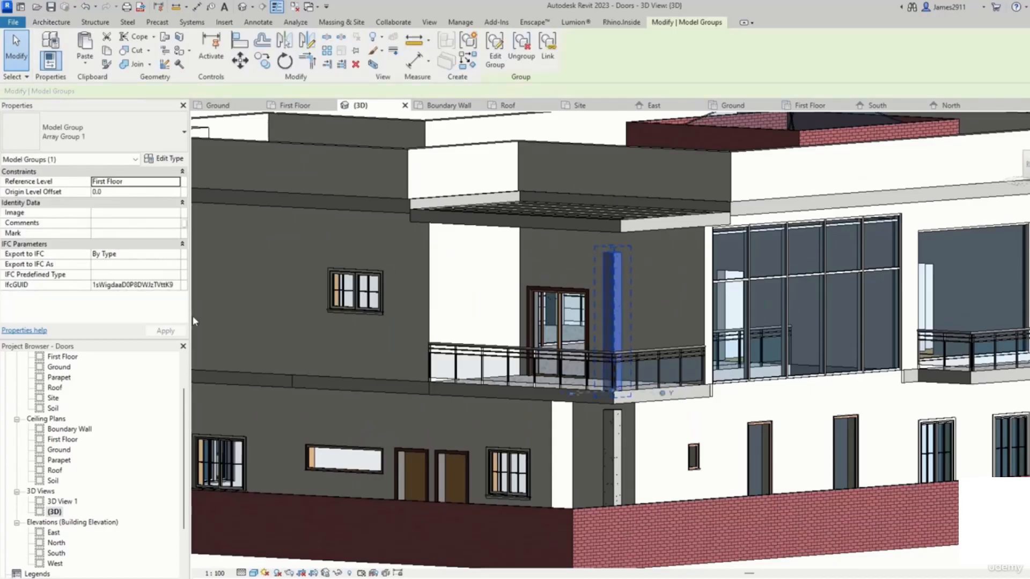
left_click(175, 183)
left_click(176, 184)
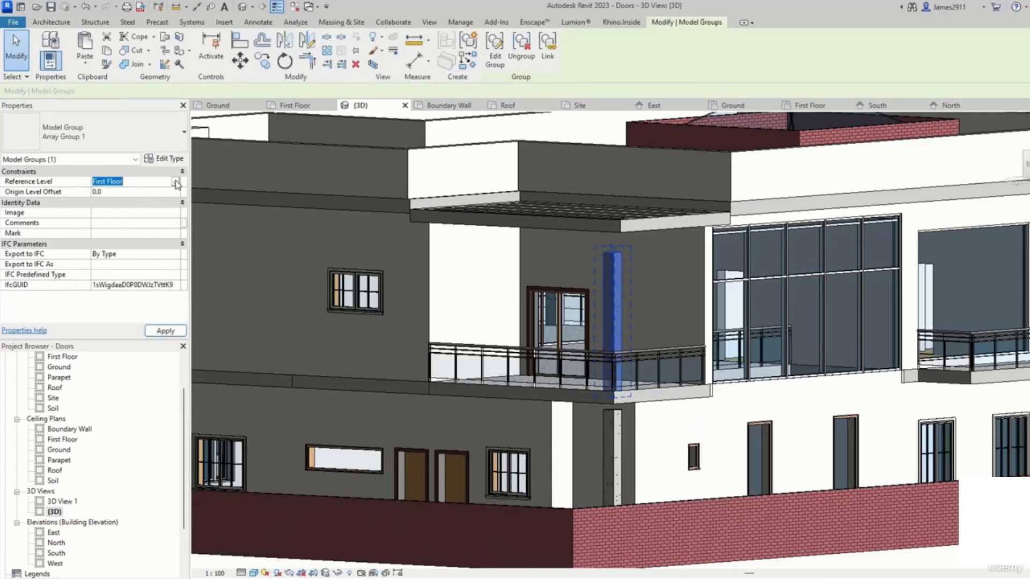
left_click(520, 50)
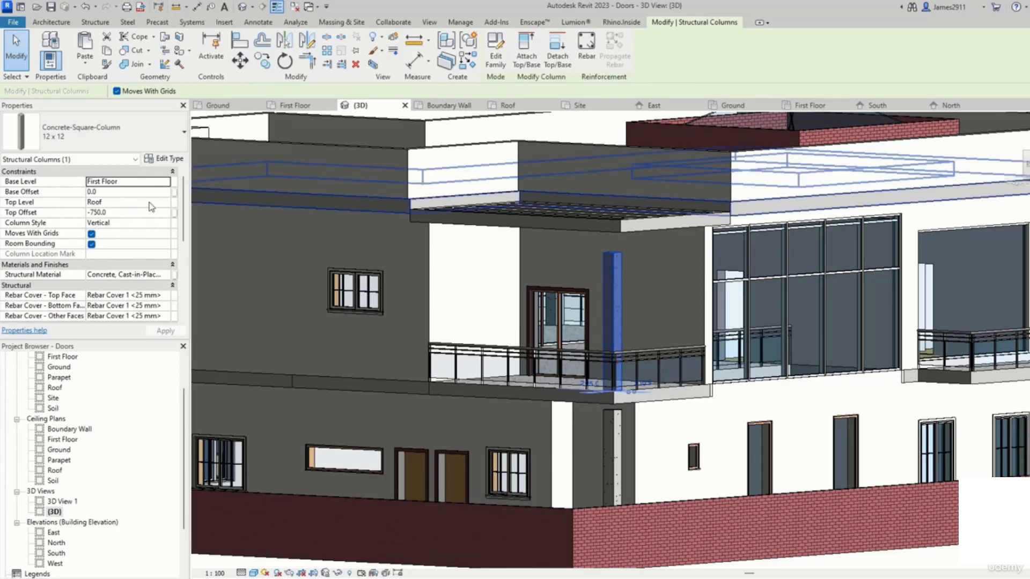
Step: Set the ungrouped column's top offset to 0.0 below the Roof level
left_click(166, 204)
left_click(168, 206)
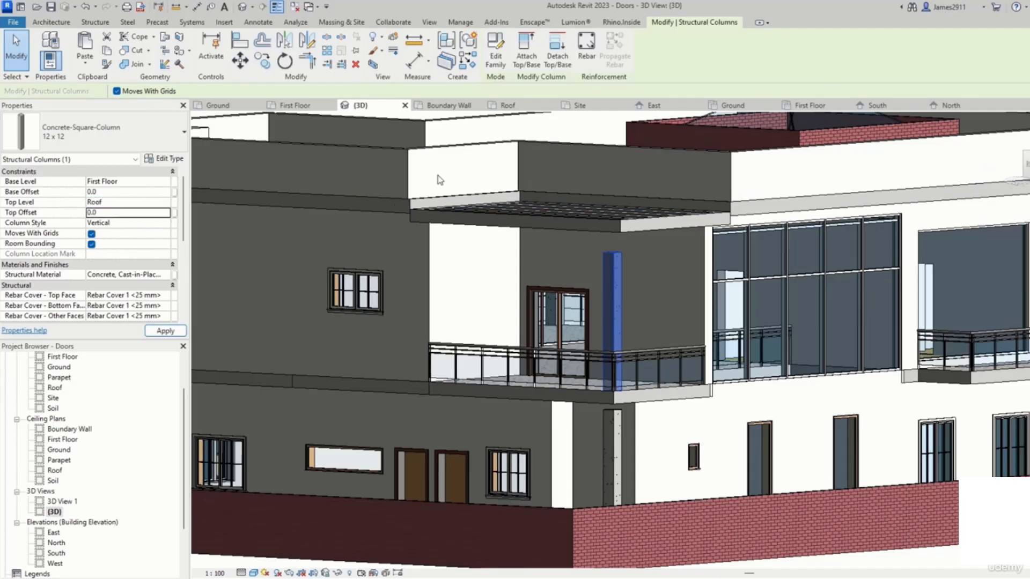
scroll(505, 205, "down", 2)
key("Escape")
Step: Select the Ground-level column under the balcony and set its top offset to -300
middle_click_drag(656, 366, 506, 429, "shift")
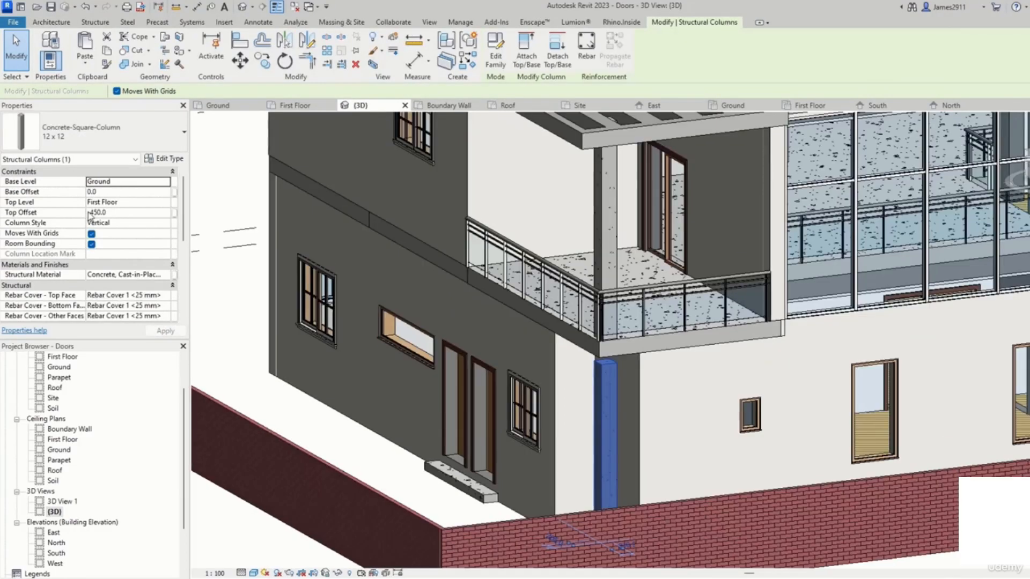
left_click(114, 213)
type("-300")
left_click(239, 373)
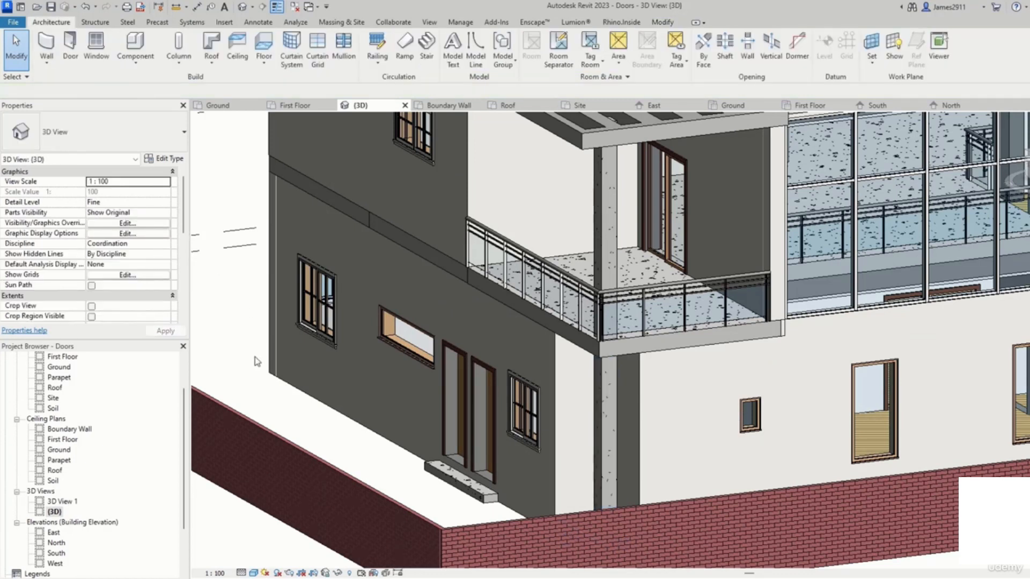
Step: Select both balcony columns and orbit around them to inspect how they meet the pergola roof
scroll(257, 362, "down", 3)
middle_click_drag(258, 363, 434, 271, "shift")
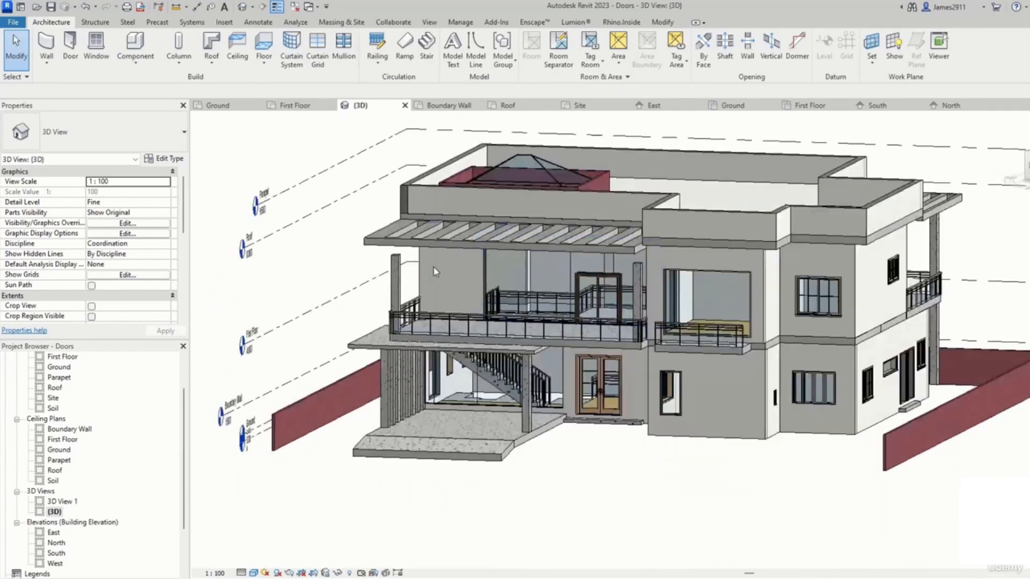
left_click(386, 279)
left_click(30, 214)
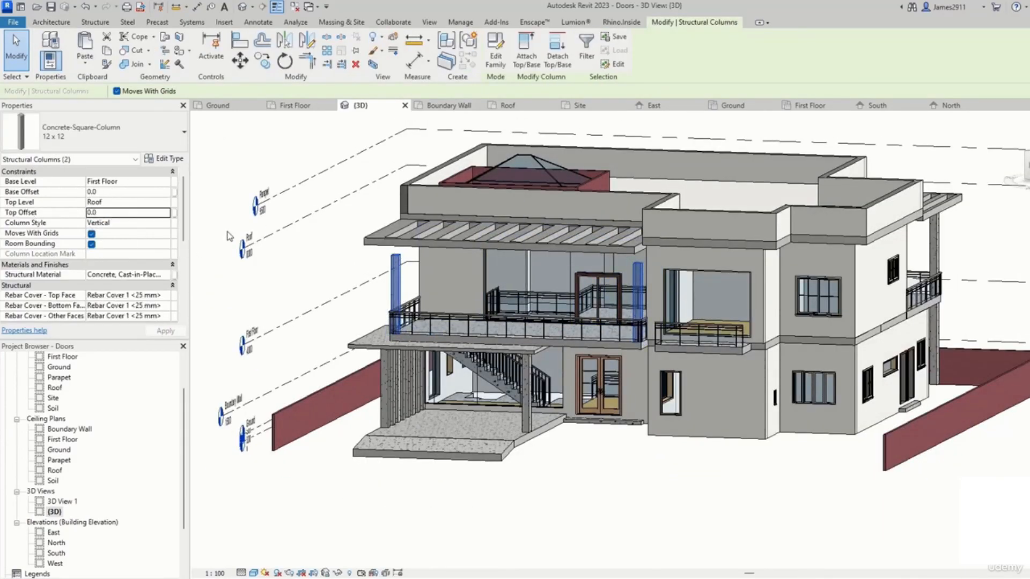
scroll(415, 384, "up", 6)
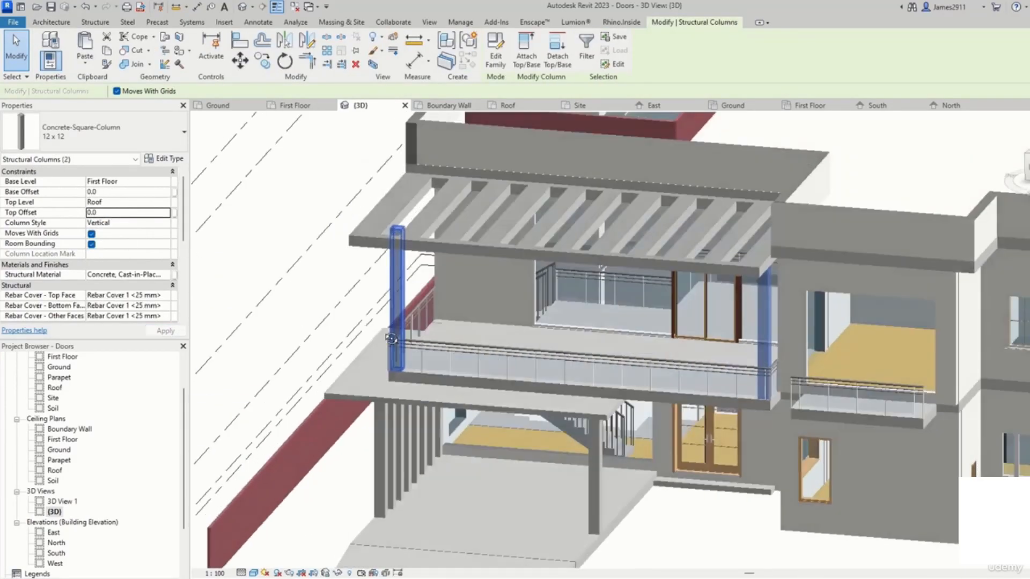
middle_click_drag(414, 384, 423, 376, "shift")
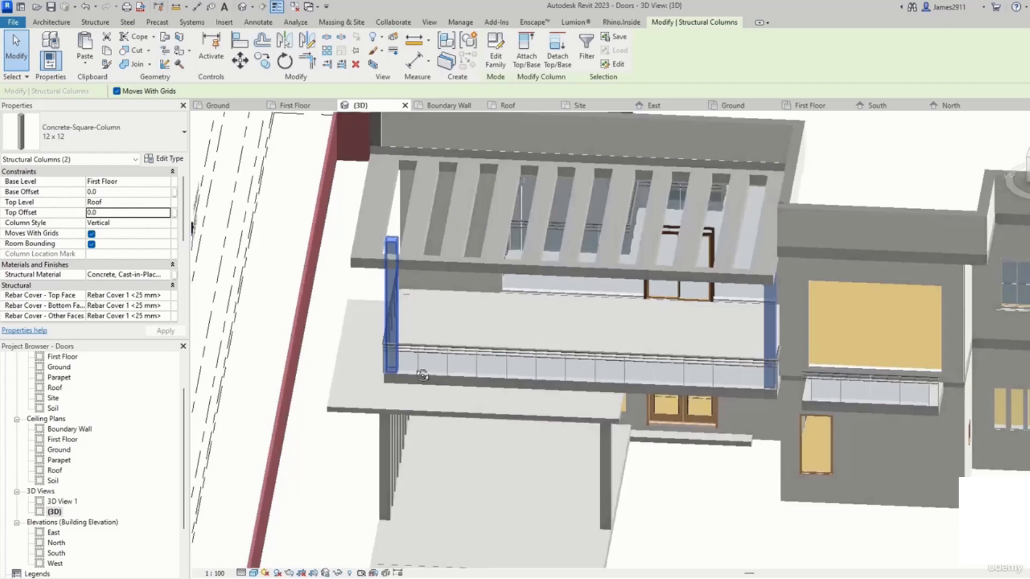
scroll(423, 375, "down", 5)
middle_click_drag(467, 248, 462, 179, "shift")
left_click(415, 172)
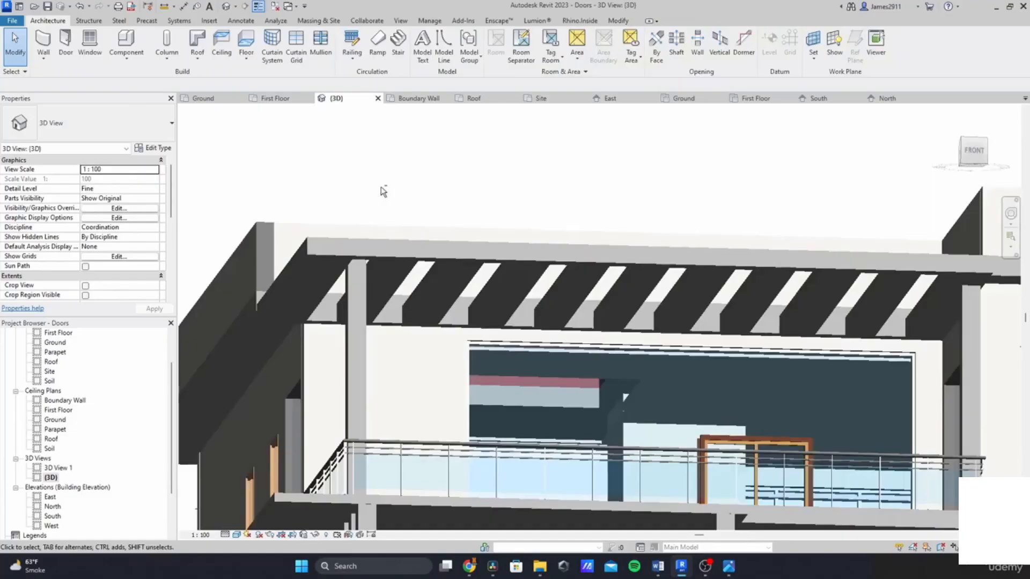
scroll(381, 191, "up", 5)
middle_click_drag(361, 253, 408, 279, "shift")
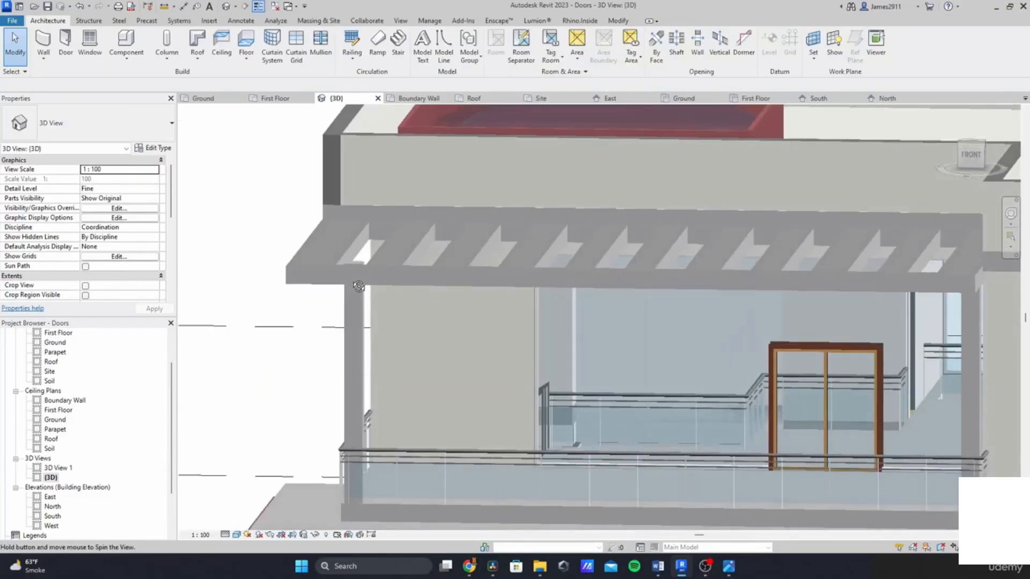
Step: Edit the front balcony pergola roof's footprint in the First Floor plan and delete all its slot sketch lines
scroll(424, 280, "down", 2)
left_click(431, 278)
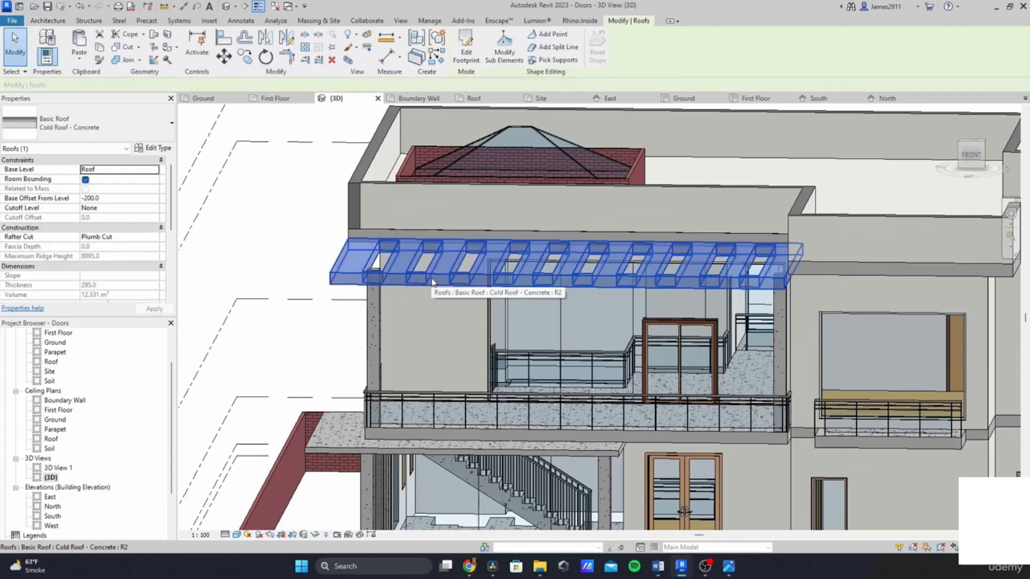
double_click(432, 278)
scroll(66, 413, "up", 2)
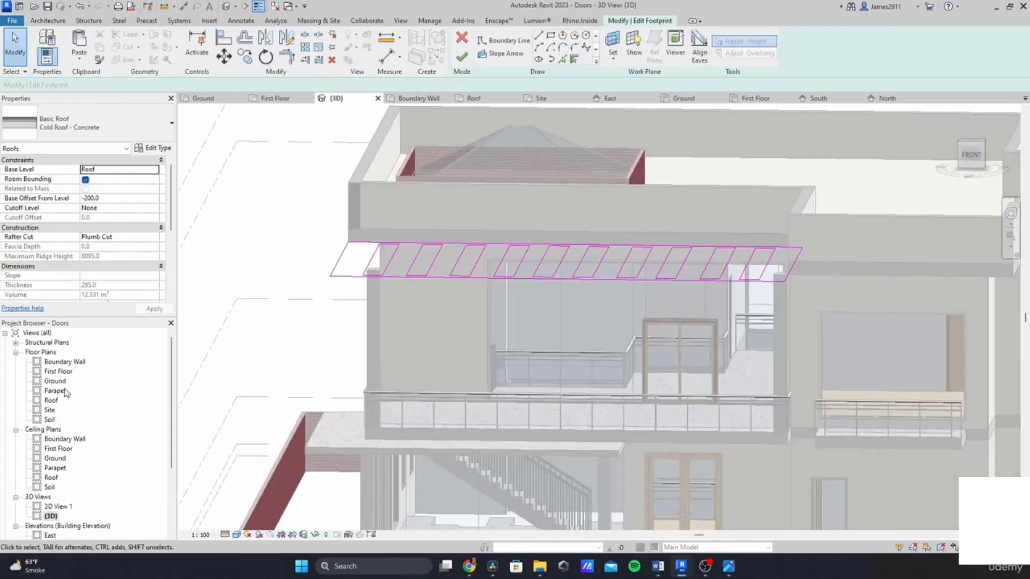
double_click(58, 371)
scroll(354, 302, "up", 4)
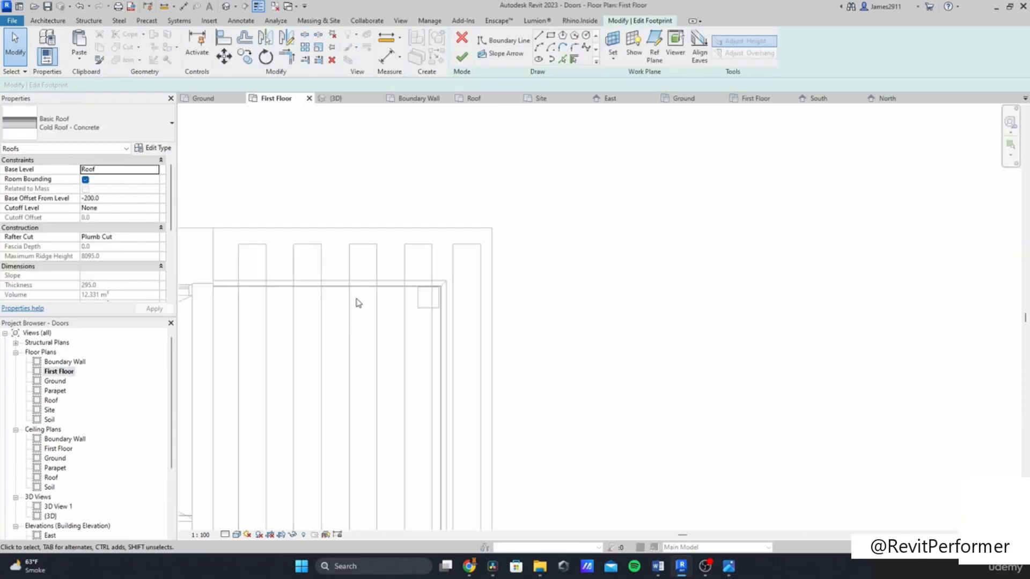
scroll(322, 430, "down", 5)
scroll(391, 425, "up", 6)
middle_click_drag(417, 410, 510, 340)
scroll(456, 370, "up", 1)
scroll(357, 402, "down", 3)
middle_click_drag(350, 400, 319, 389)
mouse_move(590, 229)
left_mouse_down()
mouse_move(566, 383)
mouse_move(220, 421)
left_mouse_up()
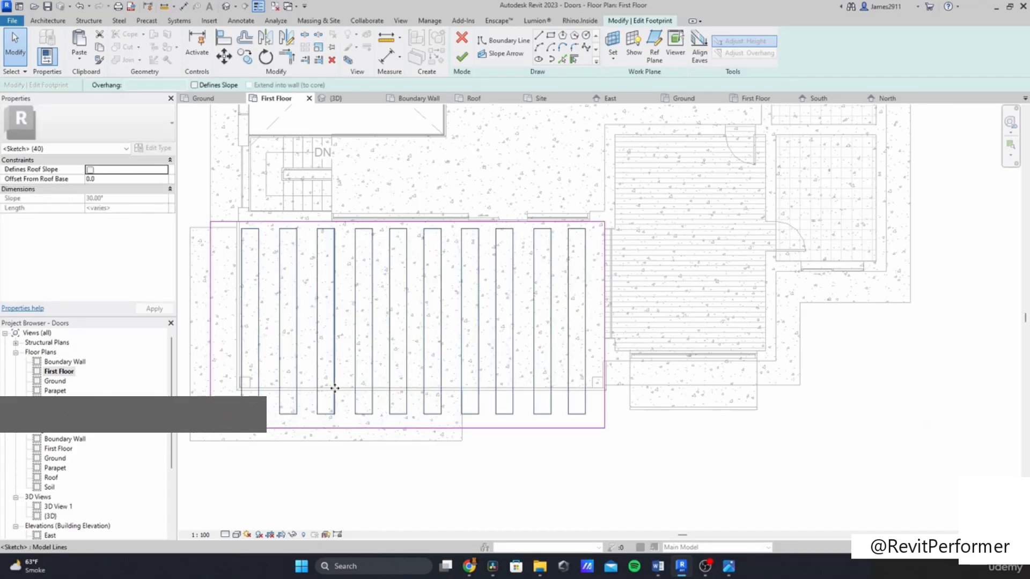
key("Delete")
Step: Draw a rectangular slot opening near the western end of the pergola roof footprint
mouse_move(330, 428)
left_mouse_down()
mouse_move(329, 392)
mouse_move(325, 410)
left_mouse_up()
mouse_move(211, 325)
left_mouse_down()
mouse_move(235, 323)
mouse_move(217, 323)
left_mouse_up()
left_click_drag(217, 324, 216, 271)
left_click_drag(398, 411, 457, 406)
left_click(395, 352)
left_click(551, 38)
left_click(256, 227)
scroll(269, 383, "up", 2)
left_click(272, 383)
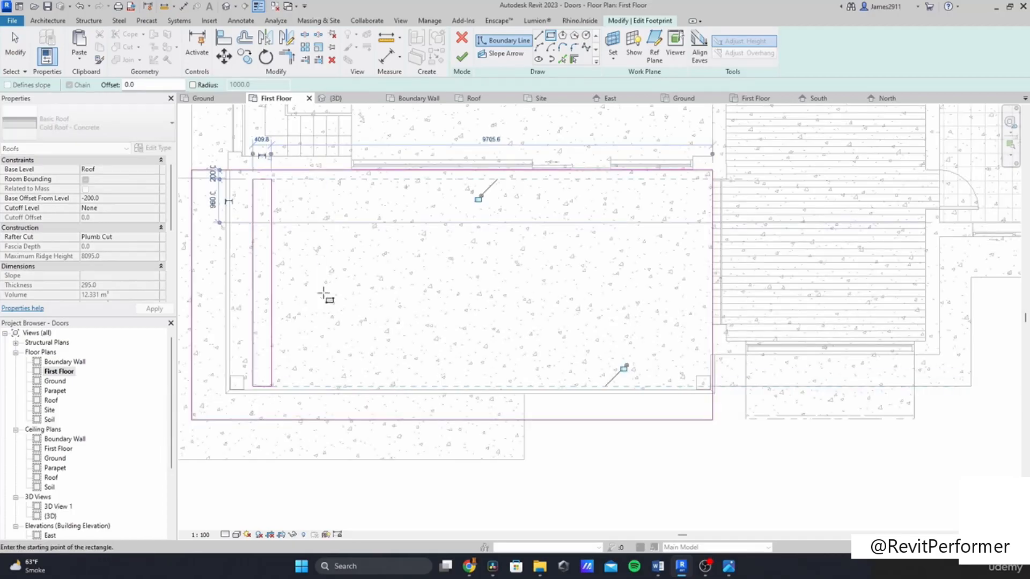
key("Escape")
key("Escape")
Step: Copy the slot rectangle once to the left, near the roof's western edge
left_click_drag(273, 170, 269, 213)
key("ctrl+z")
left_click_drag(310, 395, 246, 176)
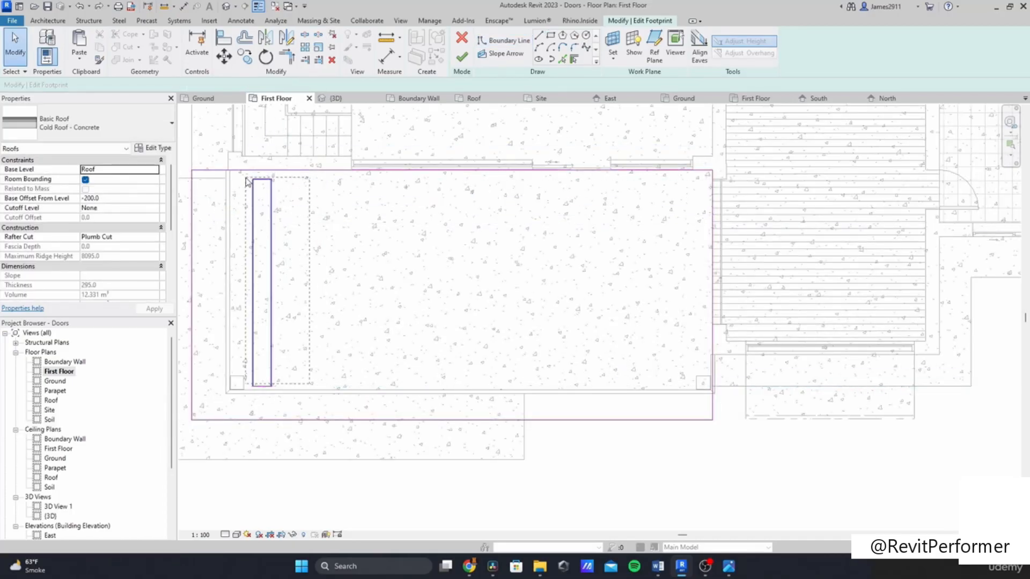
left_click(244, 57)
left_click(272, 179)
left_click(221, 181)
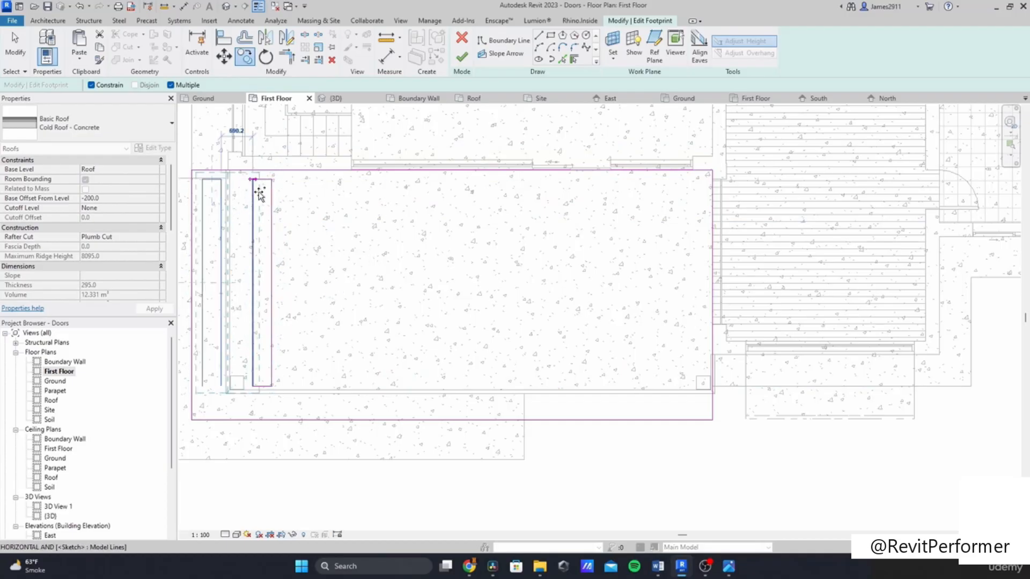
key("Escape")
Step: Try to copy both slot rectangles to the right
left_click(354, 308)
left_click(539, 36)
key("Escape")
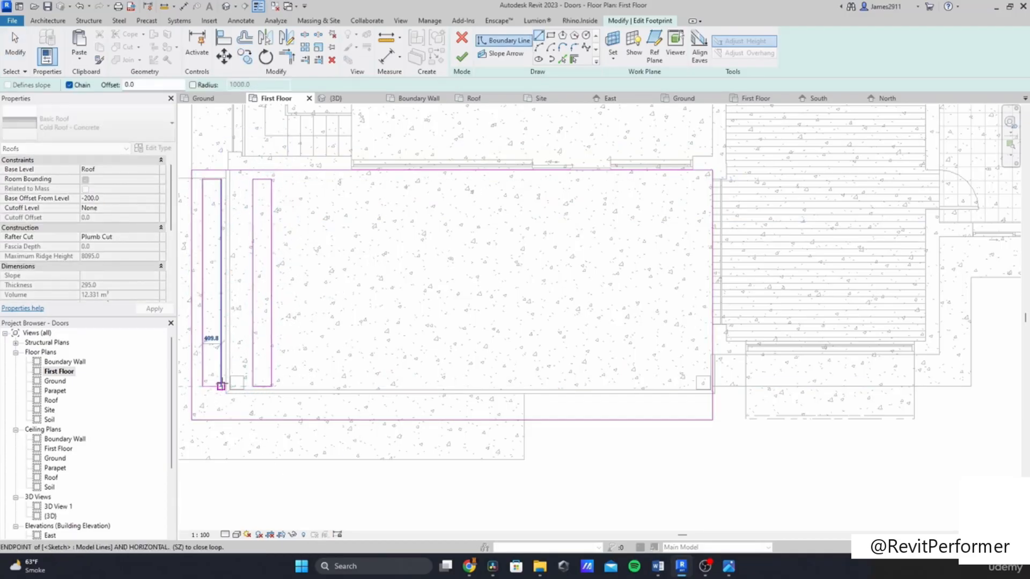
mouse_move(300, 412)
left_mouse_down()
mouse_move(200, 206)
mouse_move(195, 176)
left_mouse_up()
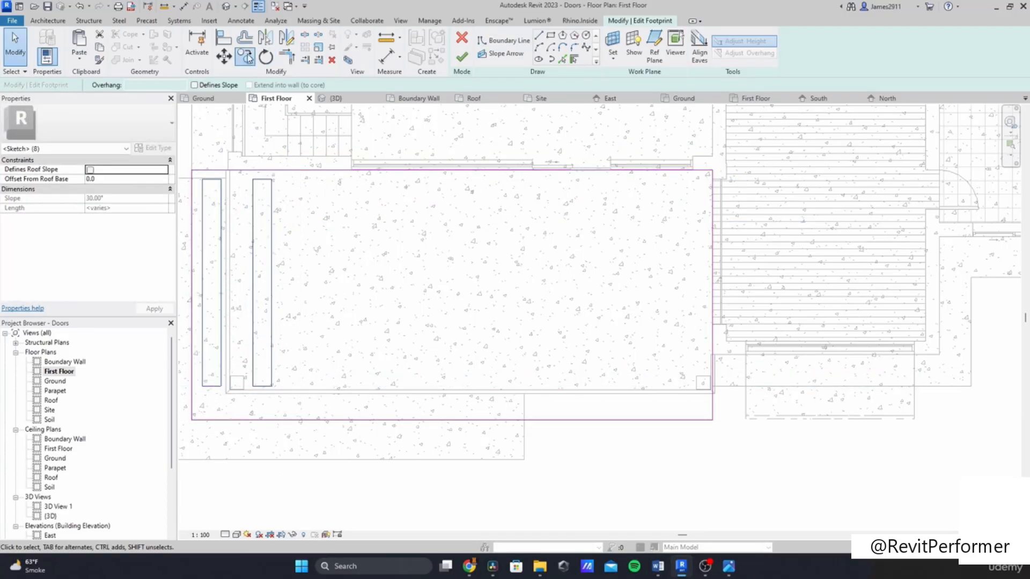
left_click(245, 57)
left_click(202, 180)
left_click(272, 180)
key("ctrl+z")
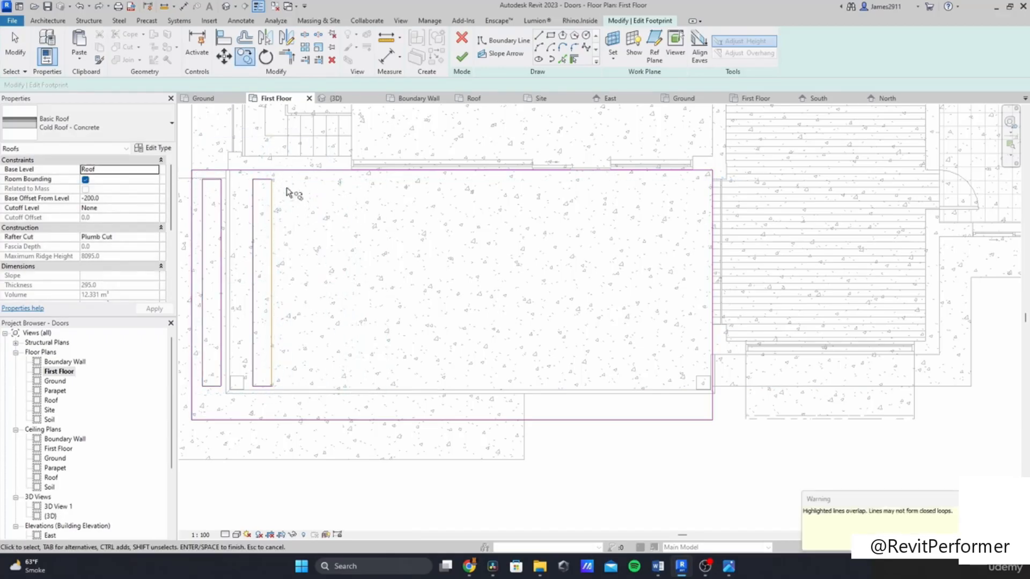
Step: Copy both slot rectangles repeatedly to the right to fill the pergola with a row of ten slots
left_click_drag(303, 396, 197, 175)
key("c")
key("o")
left_click(202, 180)
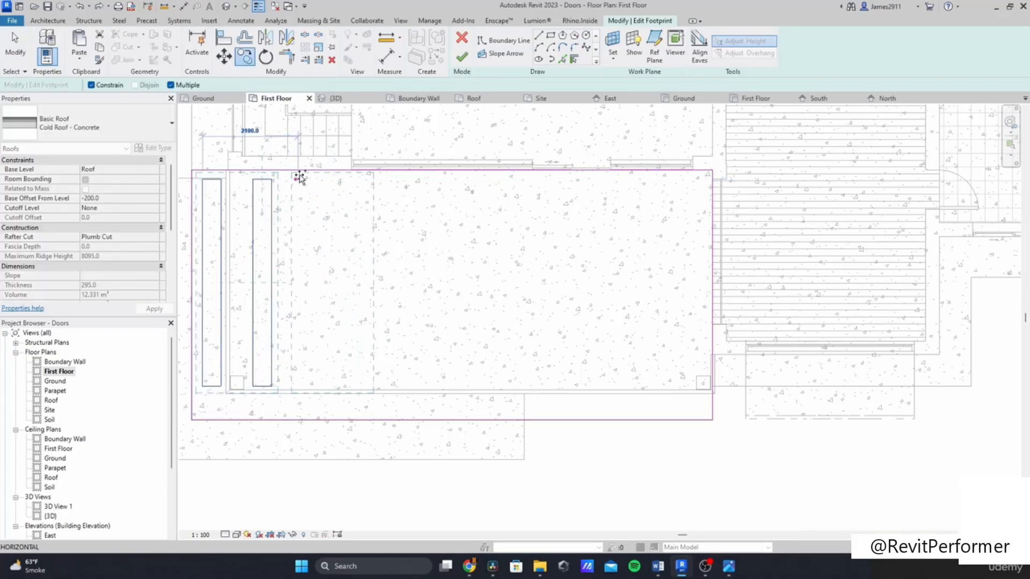
left_click(303, 179)
left_click(394, 179)
left_click(485, 179)
left_click(641, 195)
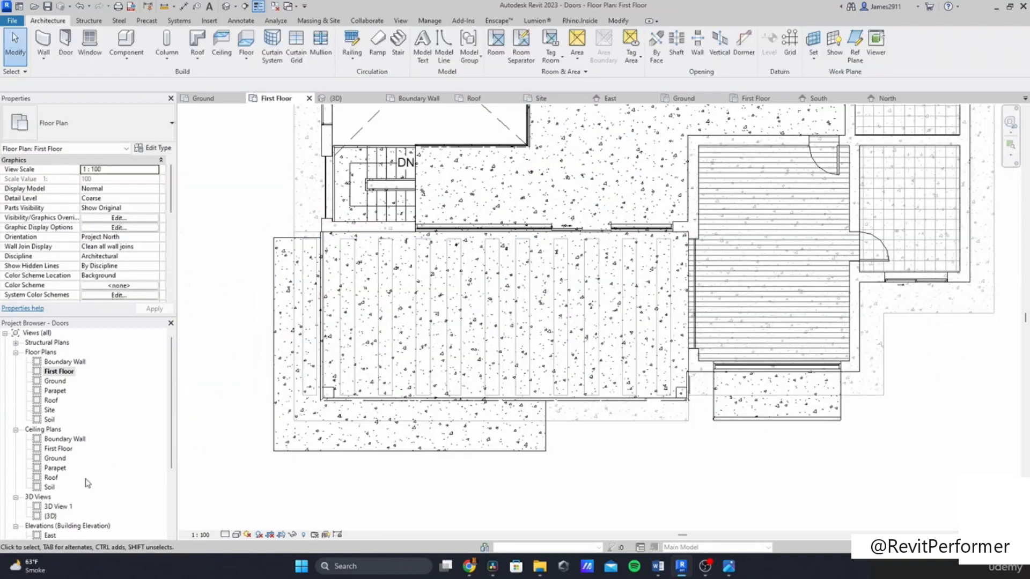
Step: Open the side pergola roof's footprint from the 3D view in the First Floor plan and delete its slot sketch lines
double_click(50, 516)
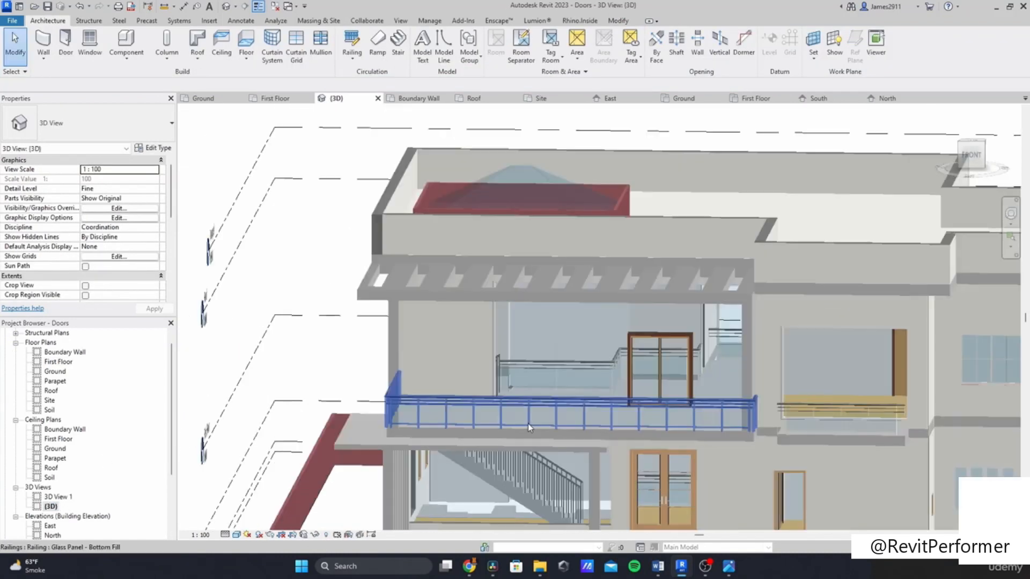
middle_click_drag(374, 326, 329, 410, "shift")
middle_click_drag(329, 410, 456, 344, "shift")
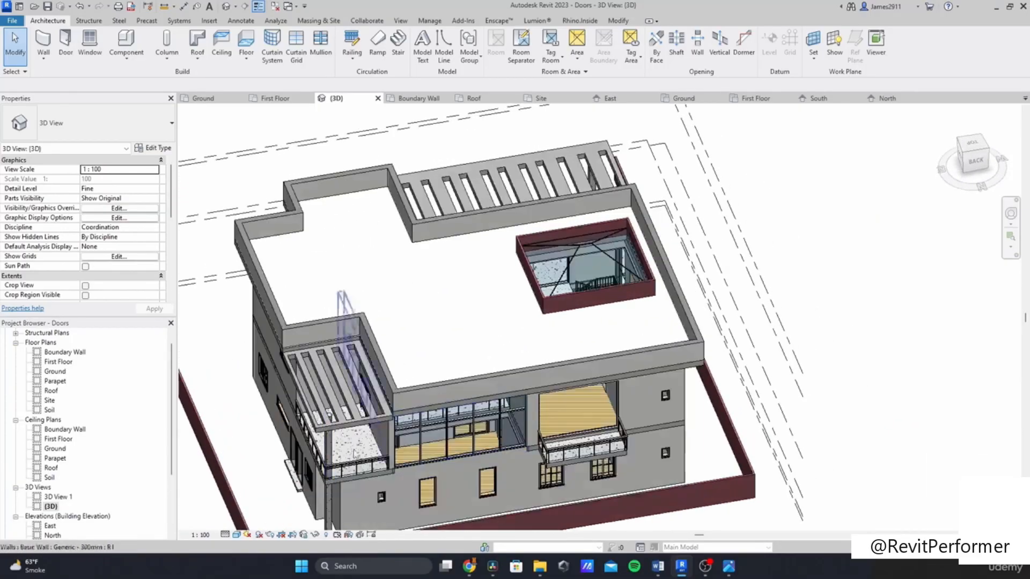
double_click(332, 429)
scroll(337, 416, "up", 4)
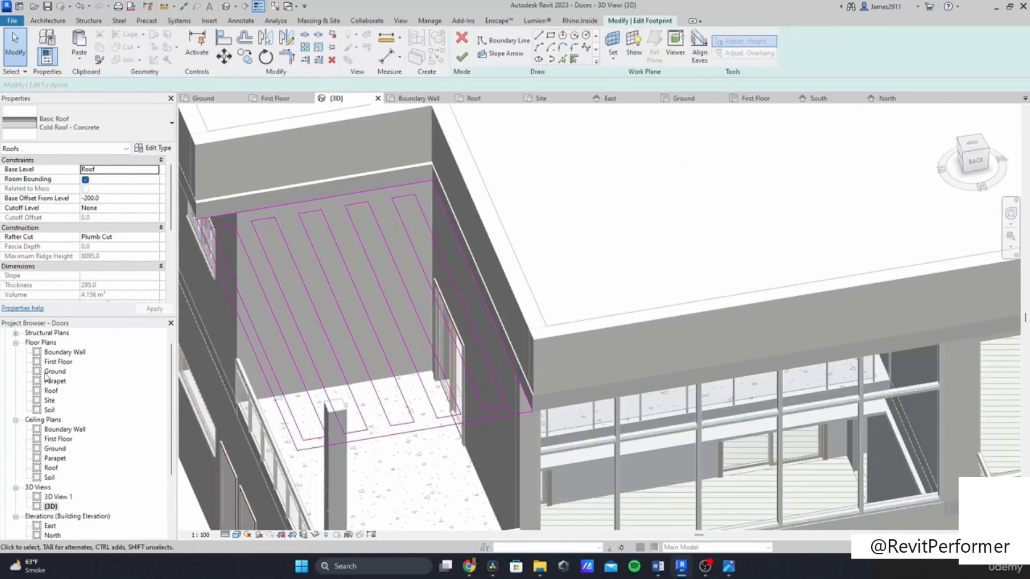
scroll(356, 407, "down", 3)
double_click(58, 361)
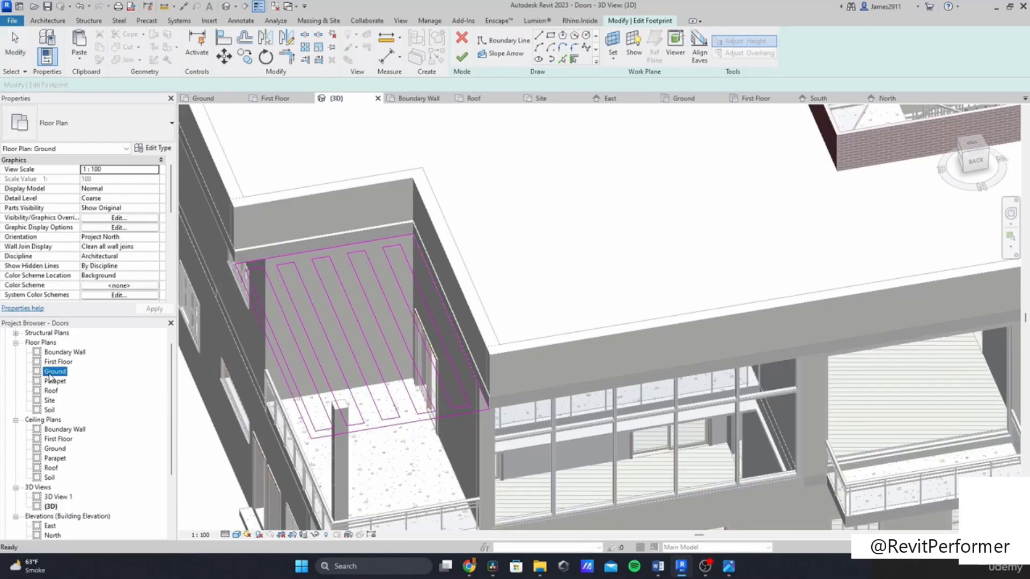
scroll(593, 251, "up", 5)
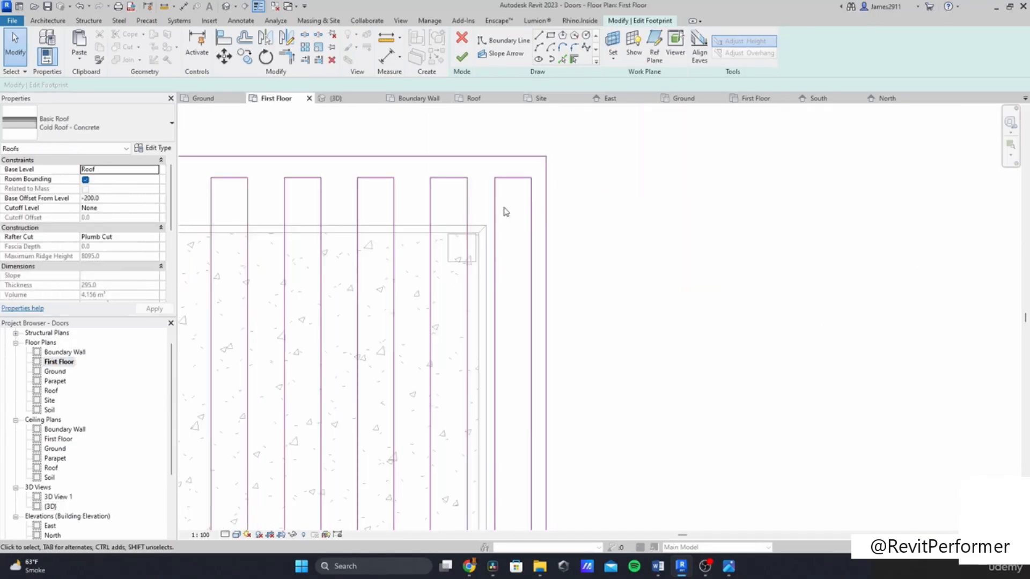
scroll(529, 174, "down", 2)
left_click_drag(535, 167, 375, 384)
middle_click_drag(328, 519, 375, 384)
left_click_drag(375, 384, 364, 400)
key("Delete")
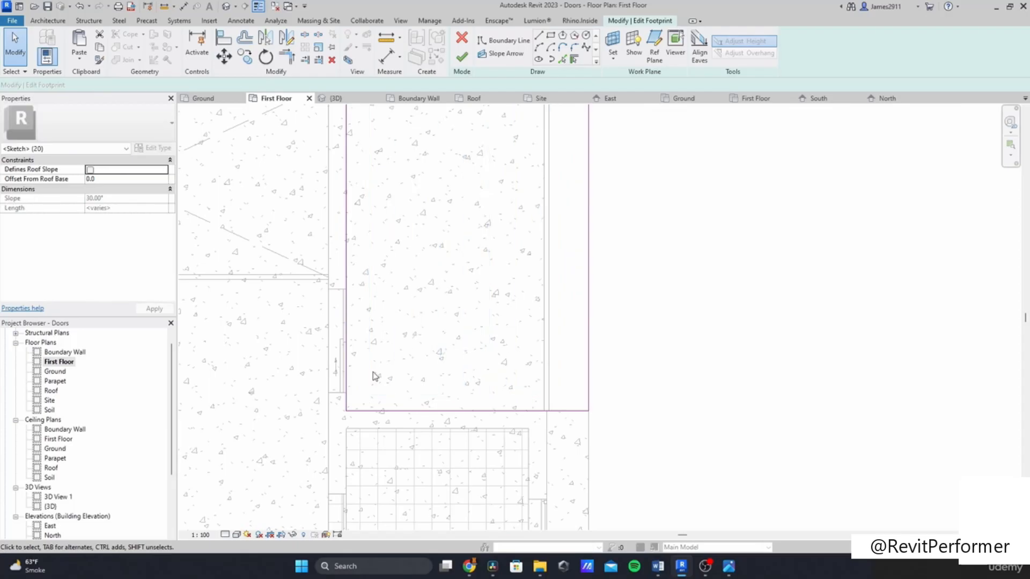
Step: Draw a rectangular slot about 5900 mm long along the side pergola roof's eastern edge
middle_click_drag(375, 375, 353, 476)
left_click(550, 35)
left_click(536, 151)
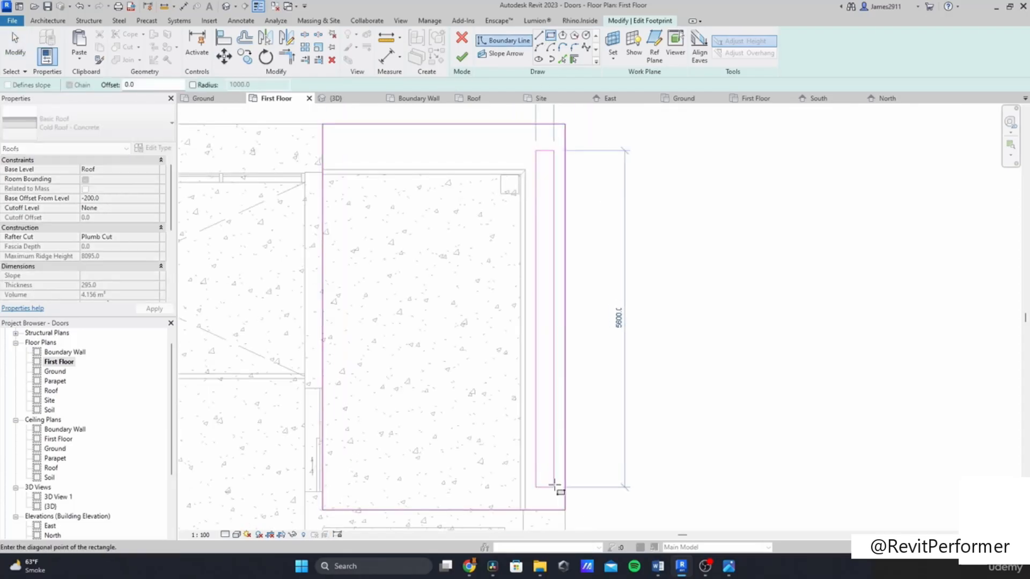
left_click(554, 491)
key("Escape")
key("Escape")
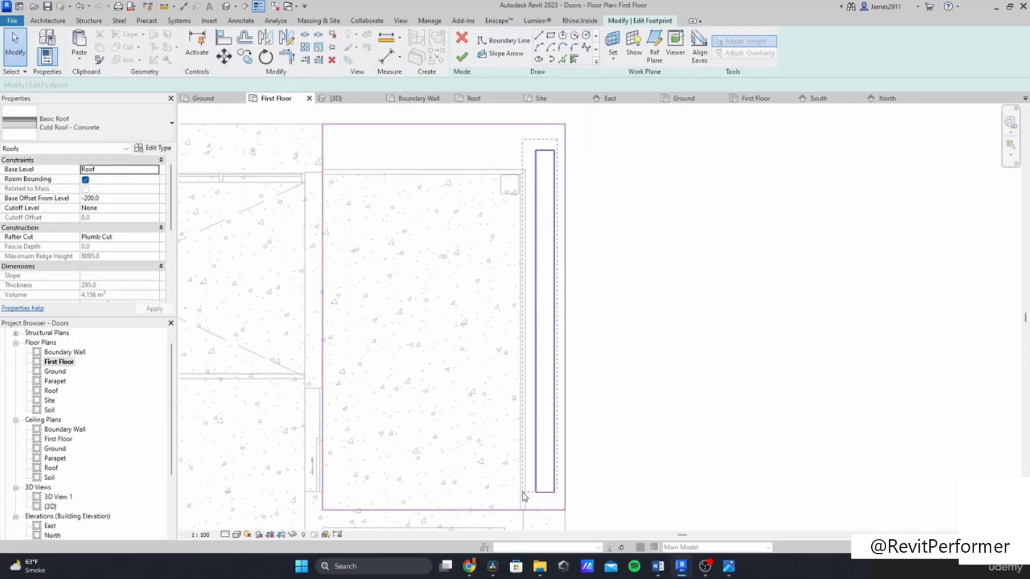
Step: Create a second slot rectangle to the left and nudge both slots slightly sideways into position
left_click(225, 57)
left_click(554, 151)
left_click(494, 150)
left_click_drag(491, 436, 496, 140)
left_click_drag(558, 133, 526, 497)
key("Left")
key("Left")
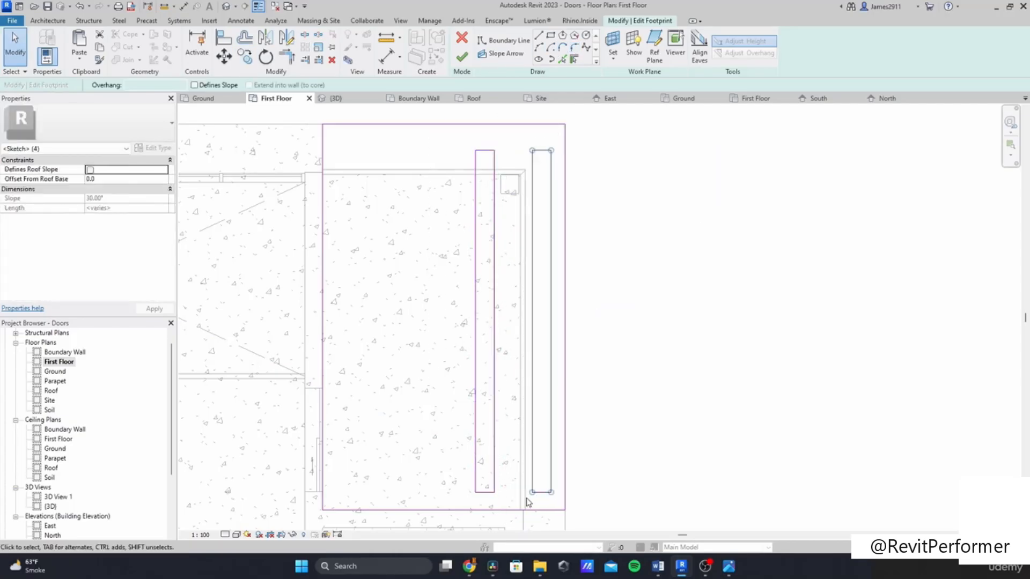
left_click_drag(504, 134, 456, 496)
key("Right")
left_click_drag(553, 138, 469, 494)
Step: Copy the slot repeatedly to the left across the side pergola roof
left_click(245, 57)
left_click(547, 151)
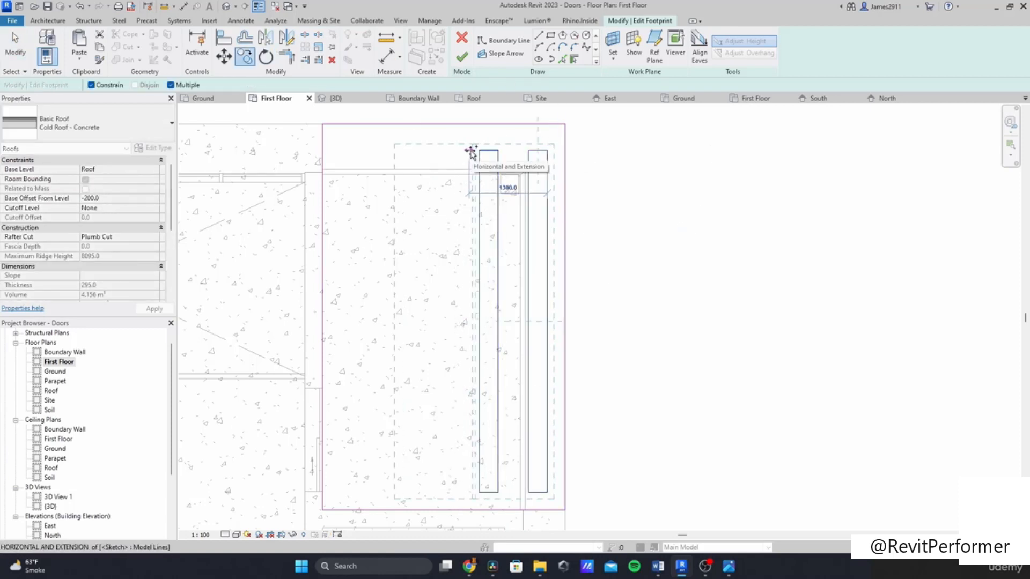
left_click(457, 151)
left_click(375, 152)
key("Escape")
Step: Delete the stray copied slot lines and finish editing the side pergola footprint
left_click(315, 151)
key("Delete")
left_click(324, 180)
key("Delete")
mouse_move(378, 142)
left_mouse_down()
mouse_move(347, 501)
mouse_move(349, 492)
left_mouse_up()
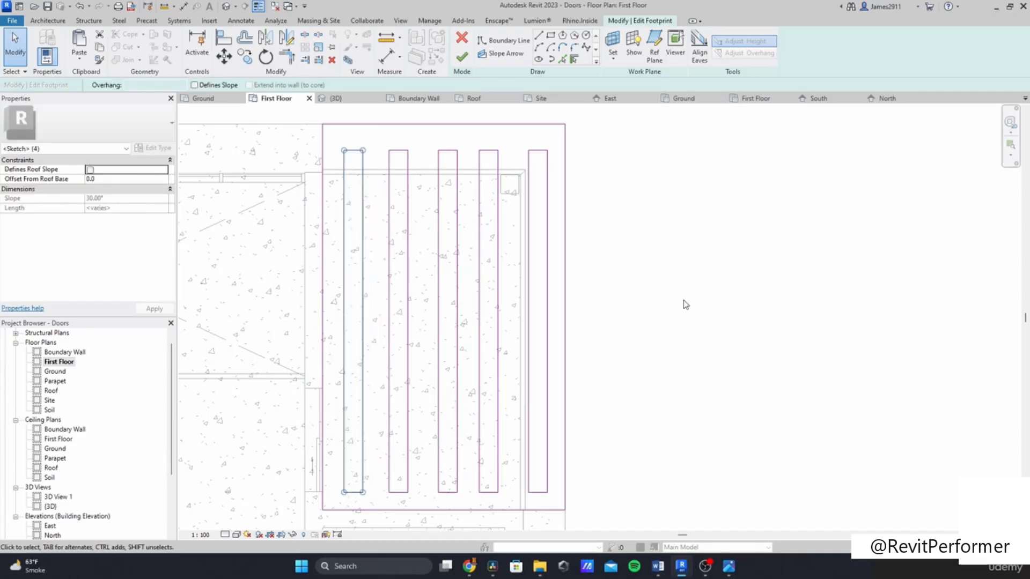
left_click(686, 304)
left_click(461, 57)
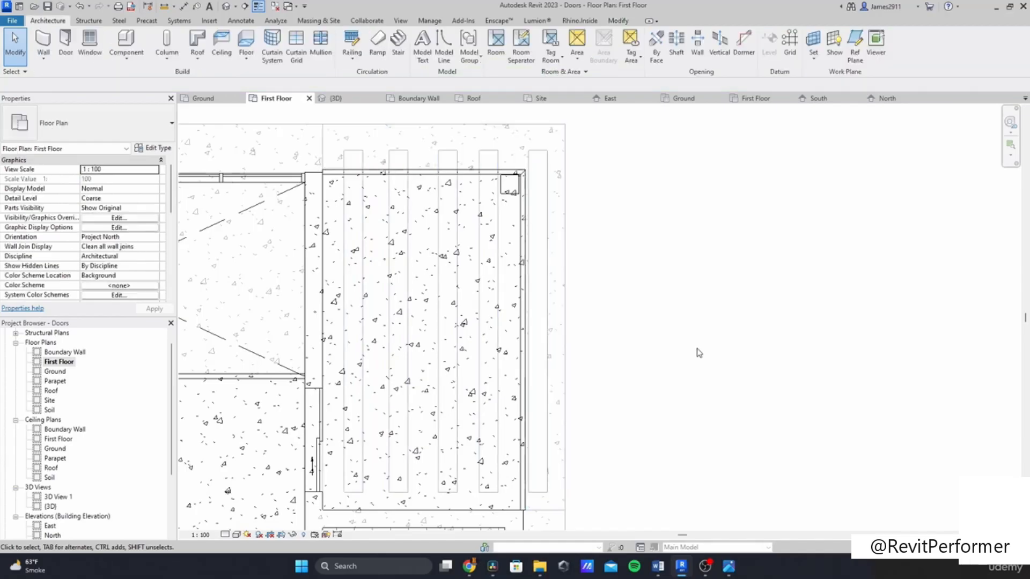
Step: Return to the 3D view and orbit to review the updated pergola roofs
double_click(52, 506)
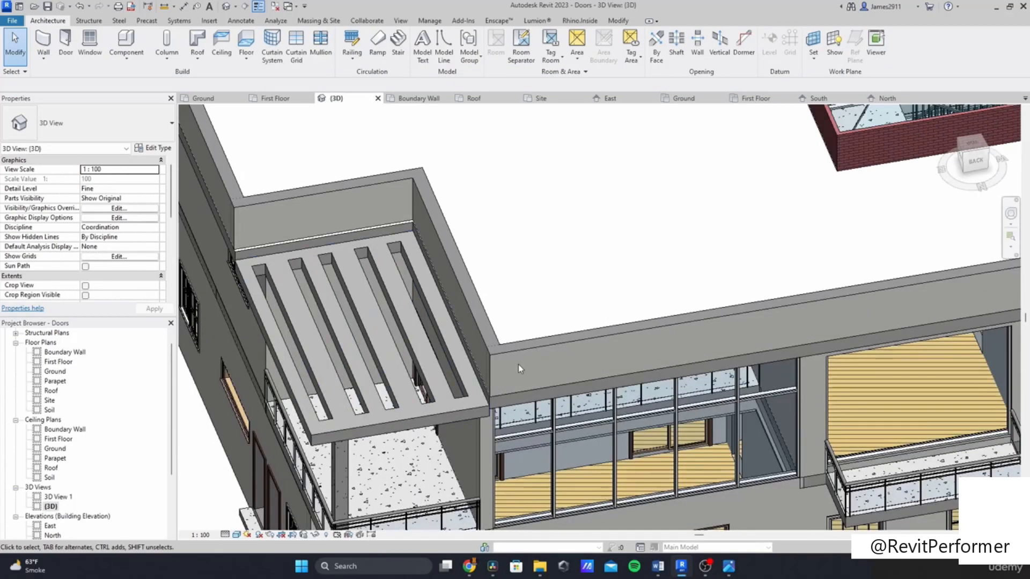
scroll(518, 365, "down", 3)
middle_click_drag(520, 364, 531, 247, "shift")
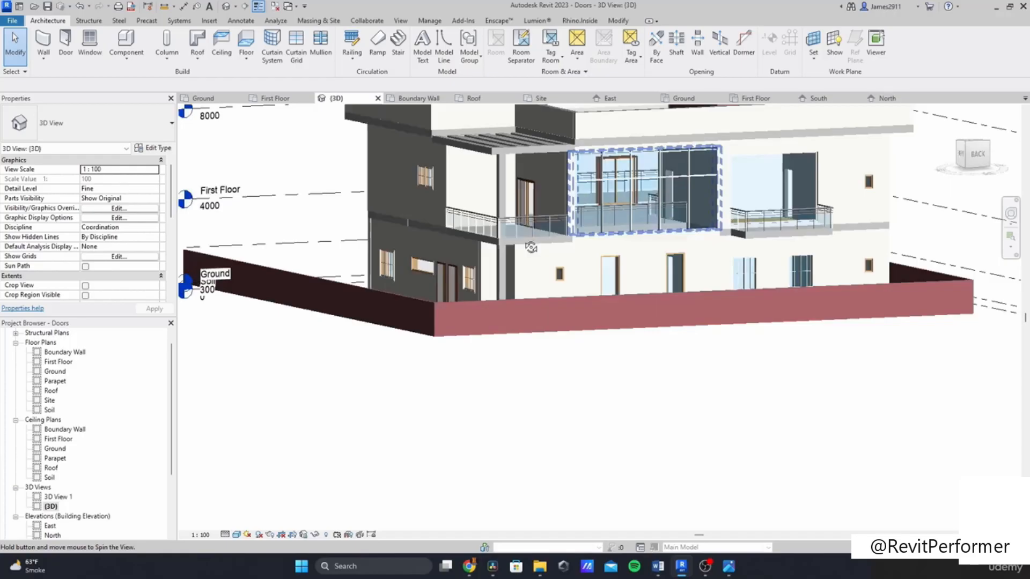
Step: Start a new in-place Generic Models component and accept the name Generic Models 1
middle_click_drag(531, 248, 522, 246, "shift")
middle_click_drag(492, 345, 436, 479)
scroll(444, 339, "up", 3)
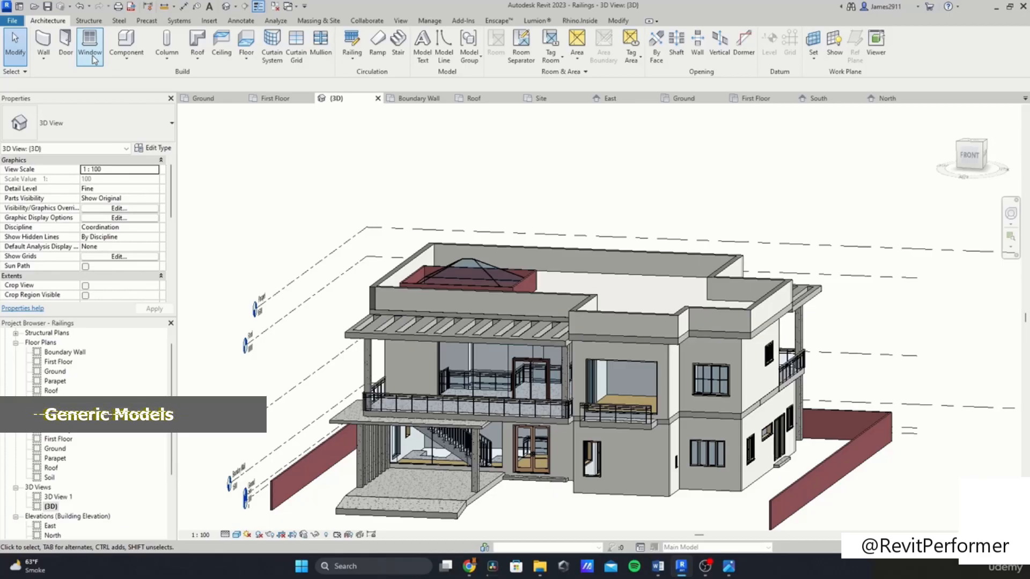
left_click(129, 58)
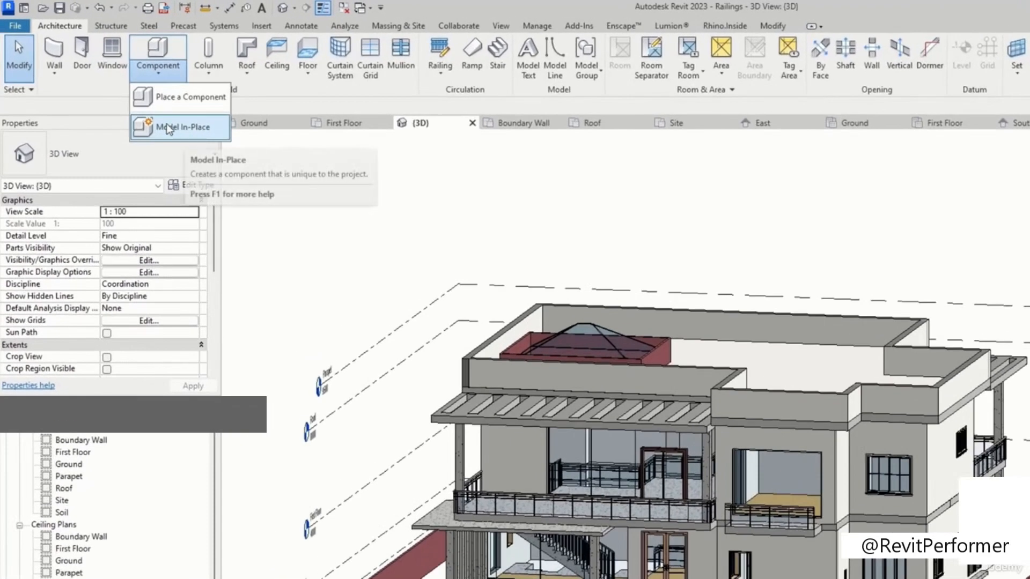
left_click(169, 128)
scroll(584, 323, "down", 4)
scroll(590, 315, "down", 2)
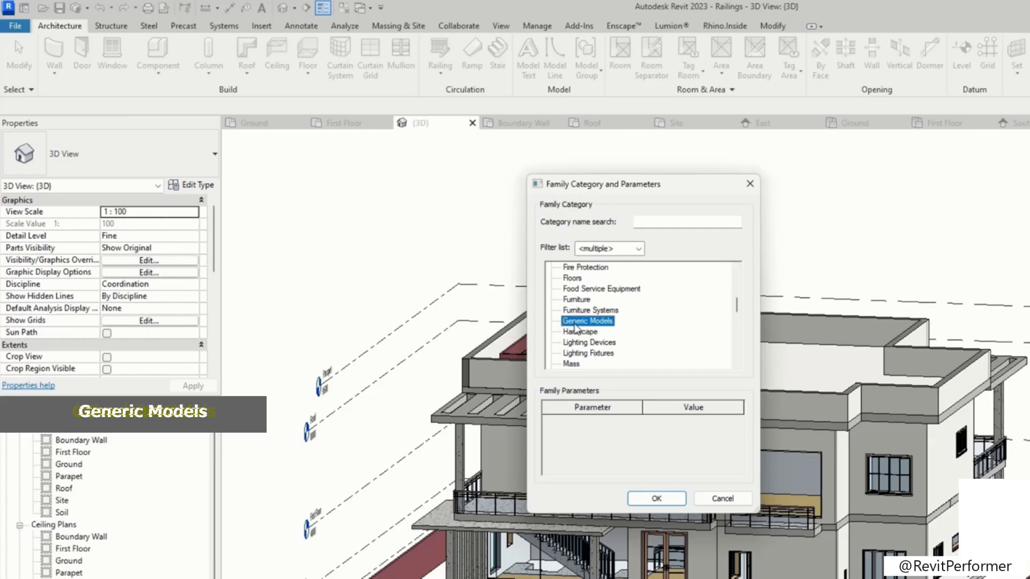
left_click(657, 499)
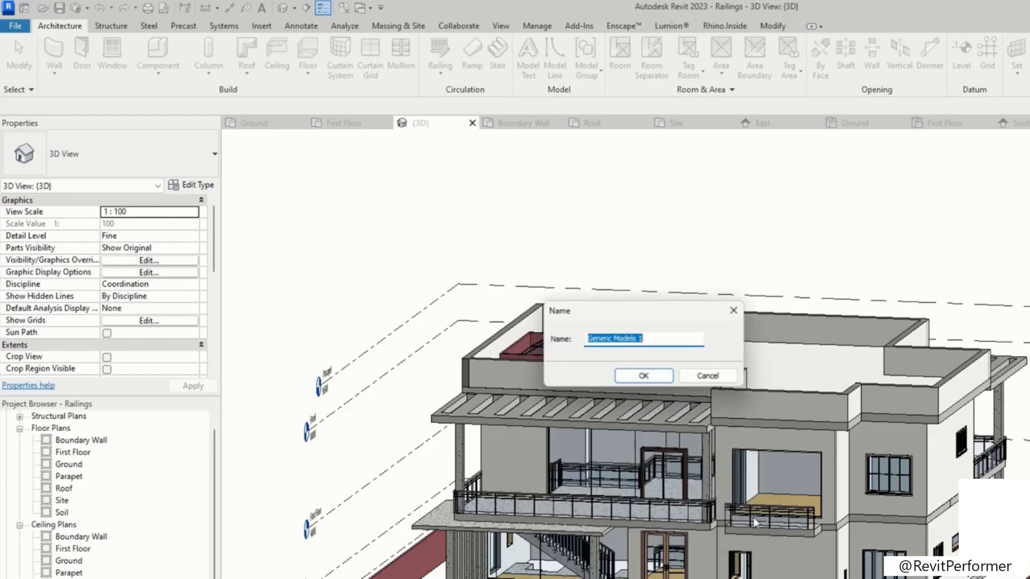
left_click(644, 377)
Step: Create an extrusion from a rectangle about 5436 by 3821 mm drawn on the ground in front of the house
scroll(770, 420, "down", 4)
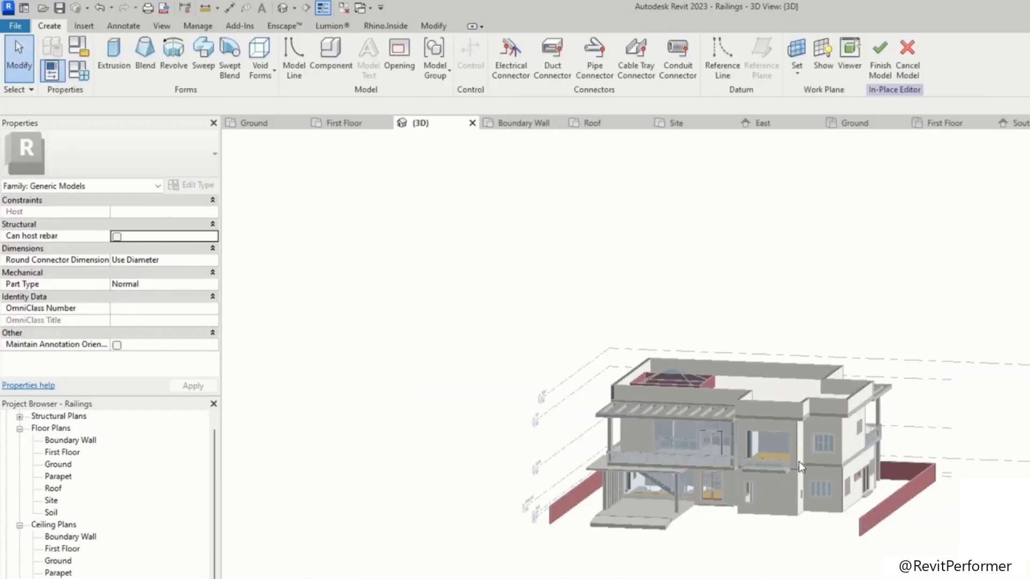
middle_click_drag(777, 541, 1018, 434, "shift")
middle_click_drag(890, 517, 883, 295)
middle_click_drag(875, 445, 831, 391, "shift")
scroll(787, 450, "up", 2)
scroll(774, 426, "up", 3)
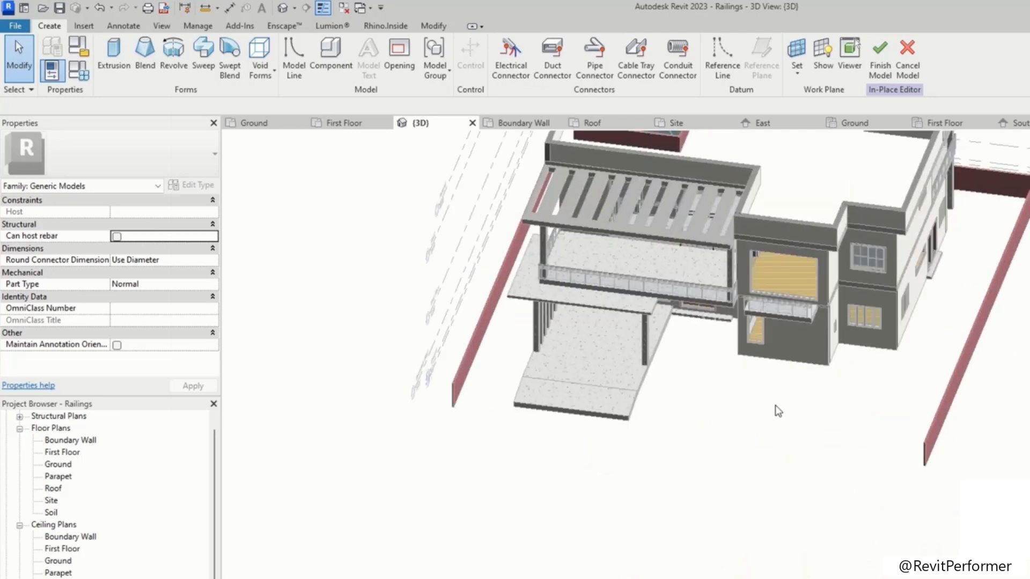
scroll(796, 424, "down", 1)
middle_click_drag(797, 456, 623, 444)
left_click(117, 52)
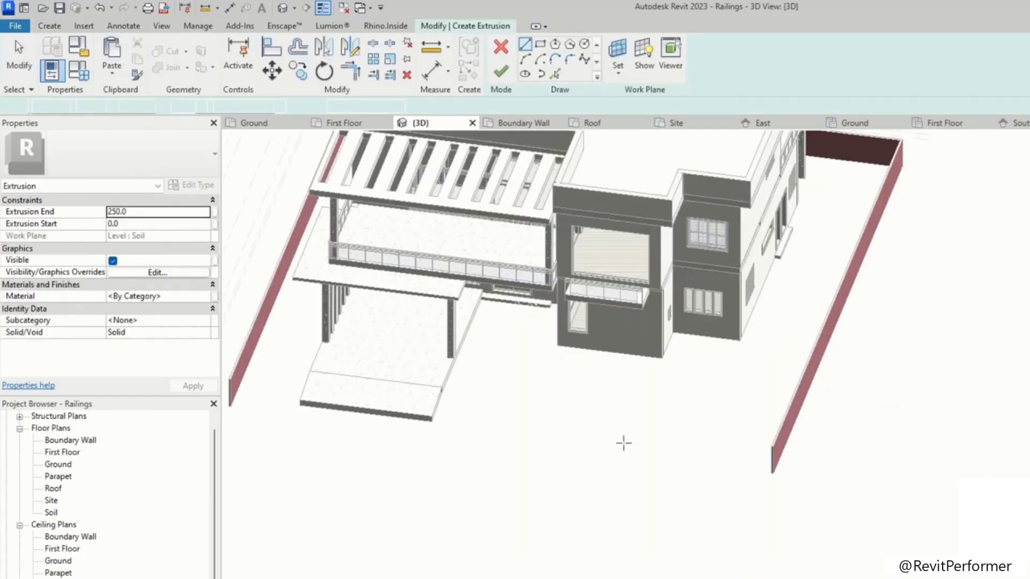
left_click(516, 454)
left_click(539, 45)
left_click(503, 440)
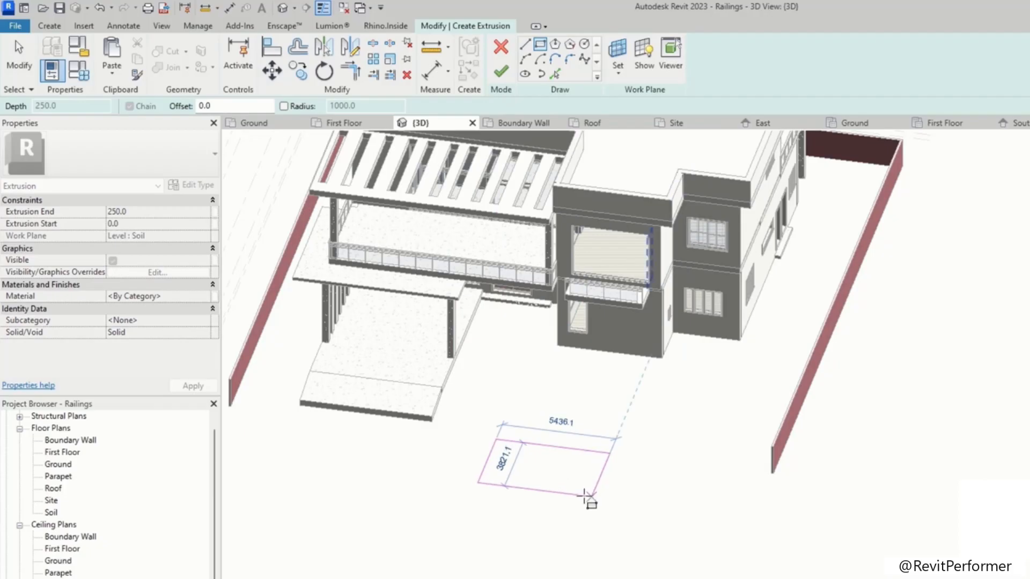
left_click(586, 496)
left_click(501, 73)
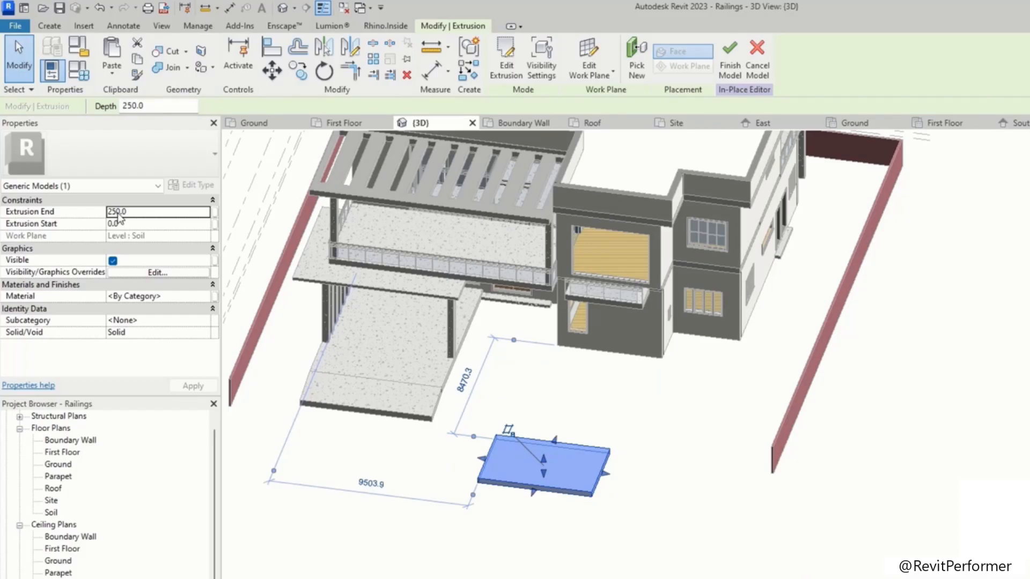
Step: Raise the extrusion's top to about 6957 mm, then reopen and close its sketch without changes
left_click_drag(544, 460, 544, 343)
left_click(669, 463)
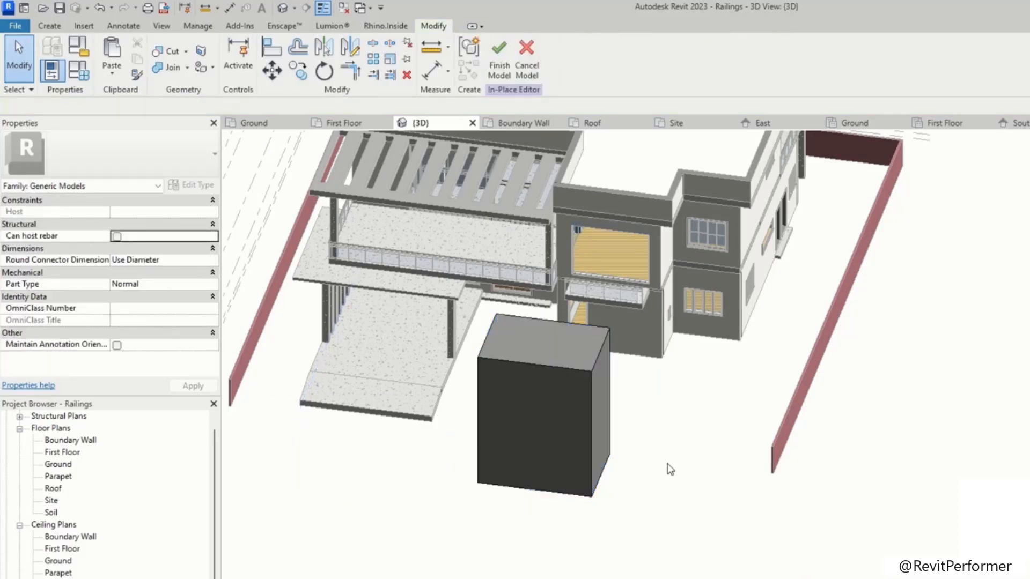
left_click(590, 413)
left_click(636, 438)
left_click(542, 362)
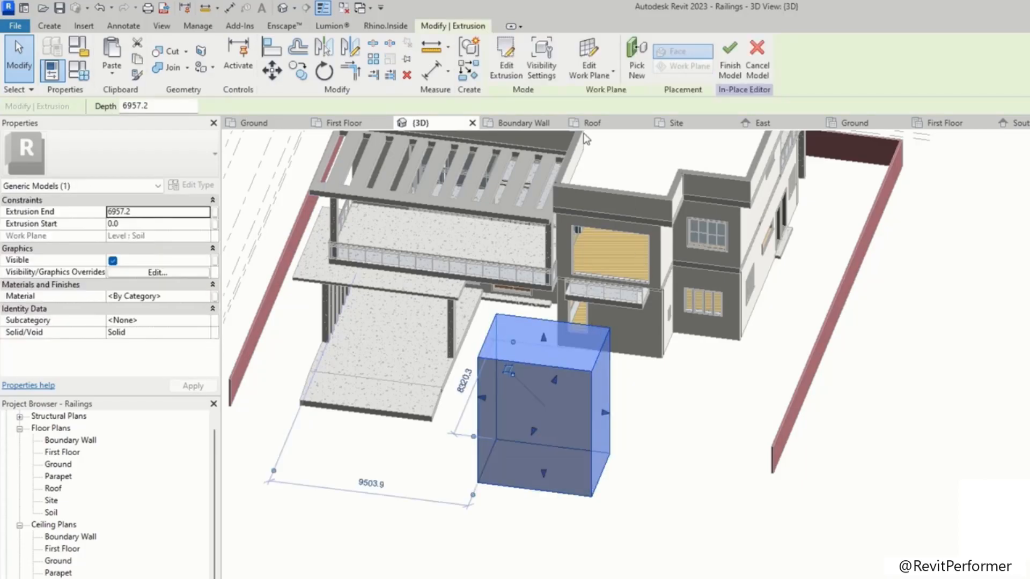
left_click(507, 69)
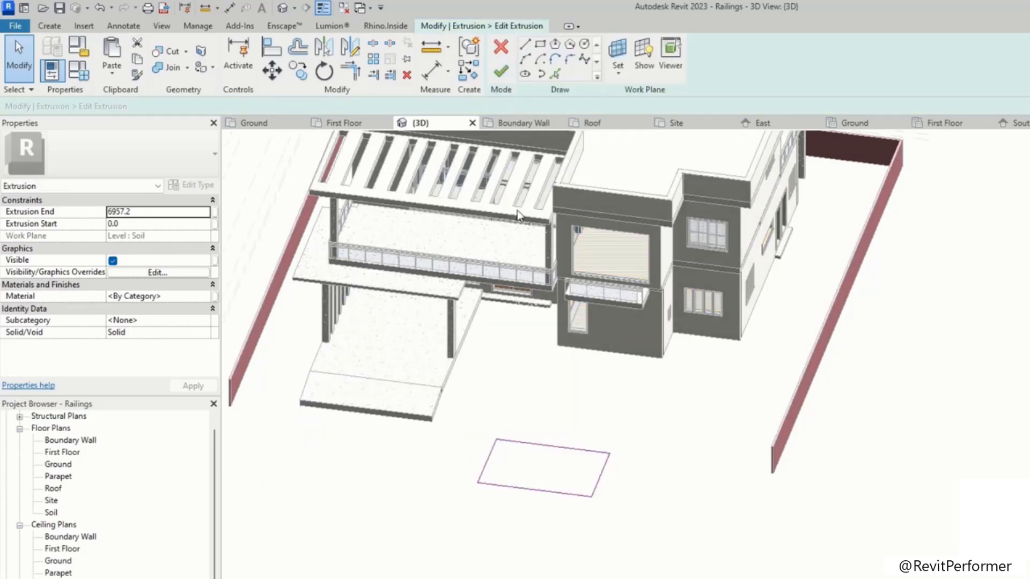
left_click(502, 70)
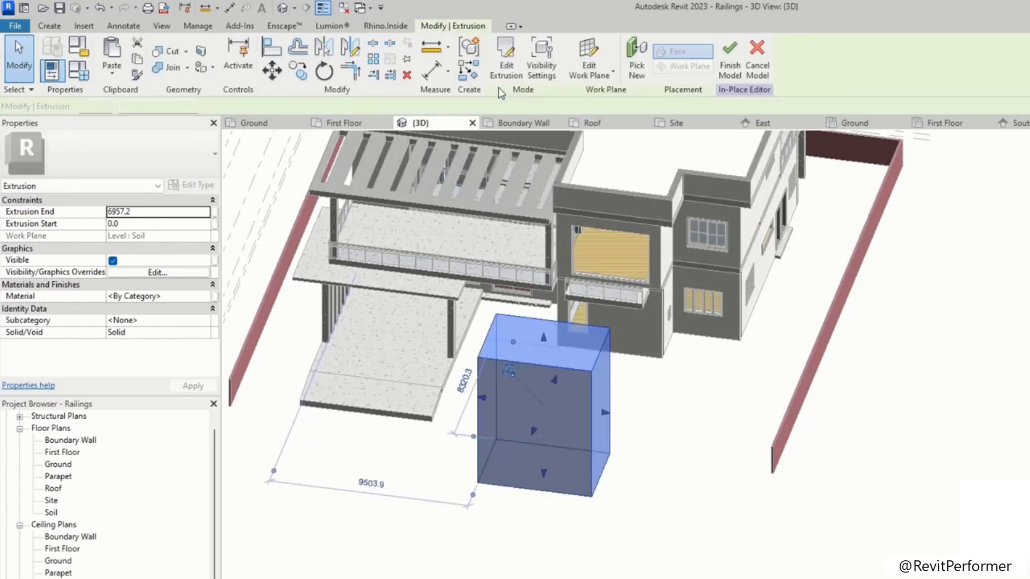
Step: Try to create a revolve from a small rectangular profile with an axis line drawn along the boundary wall
left_click(49, 26)
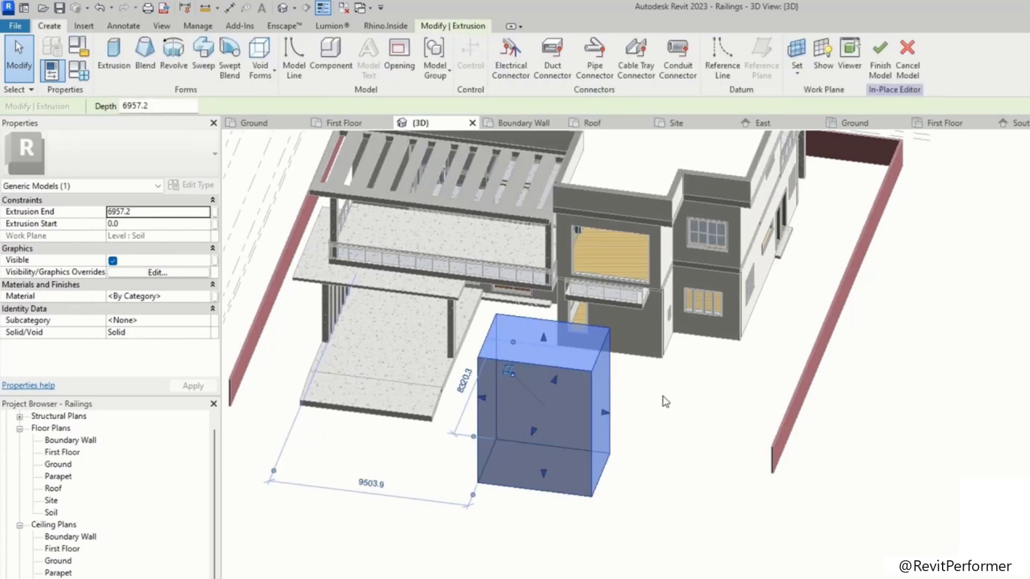
scroll(586, 338, "down", 2)
left_click(145, 53)
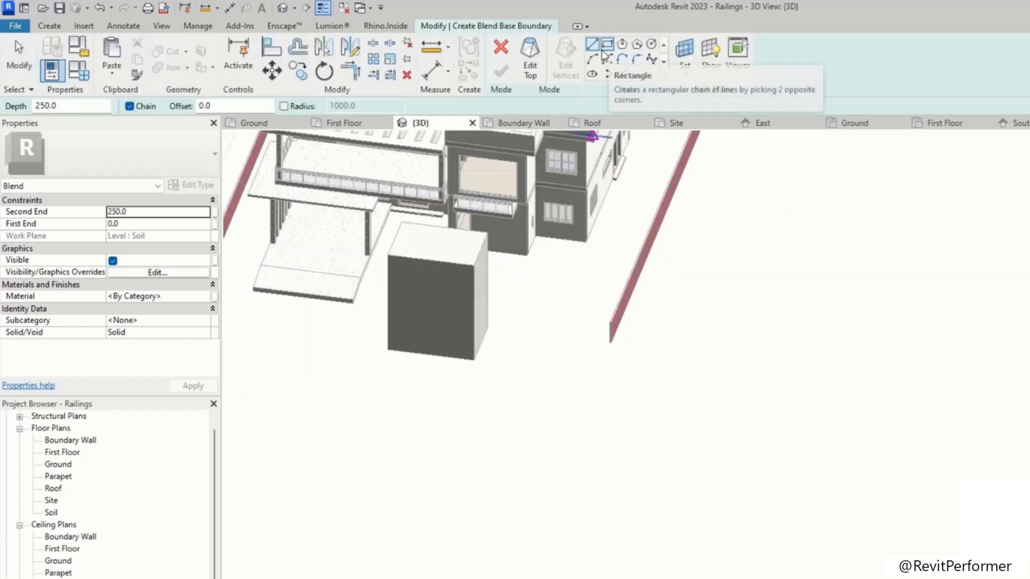
left_click(461, 424)
left_click(561, 466)
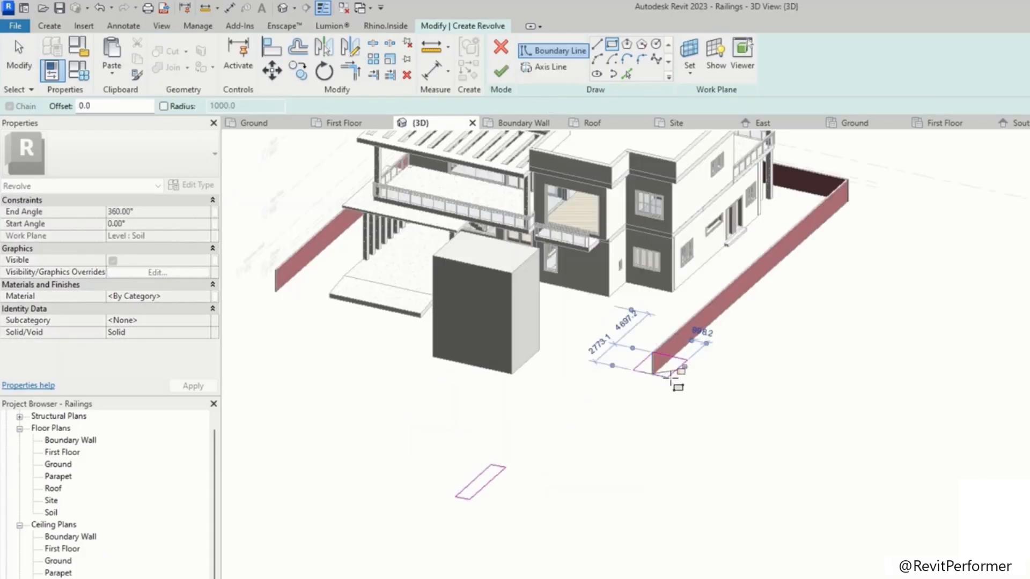
key("Escape")
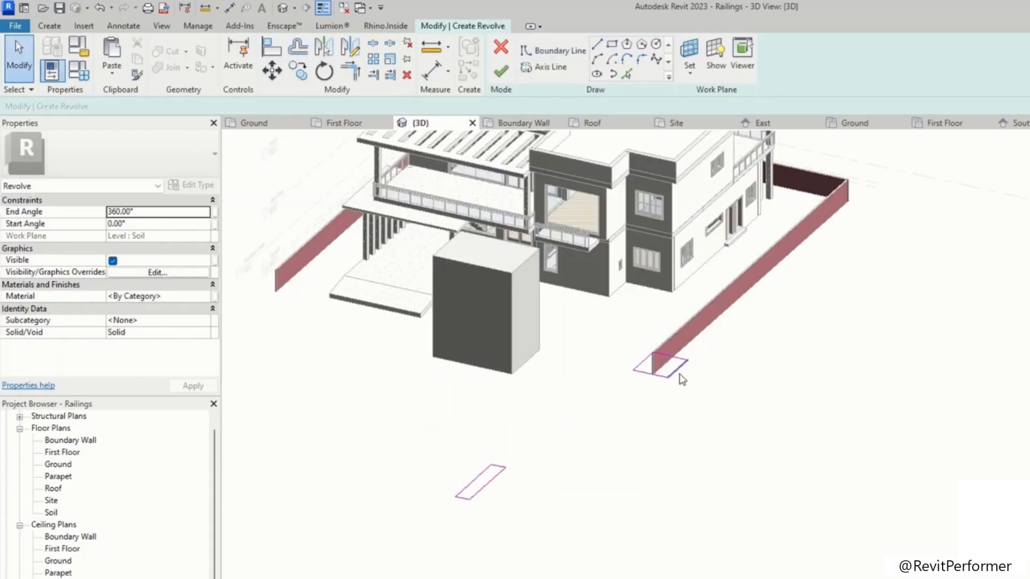
left_click(505, 78)
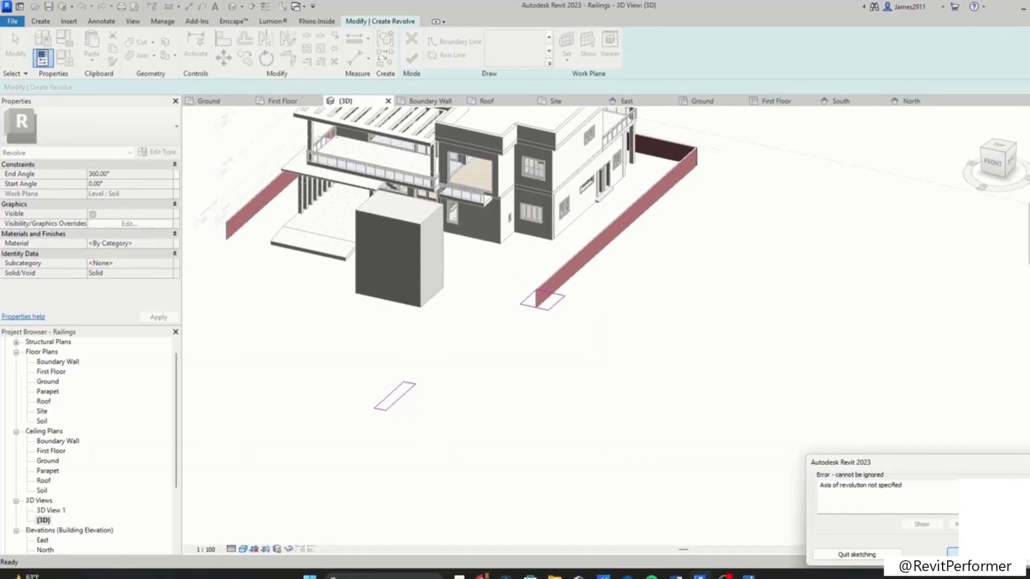
left_click(954, 553)
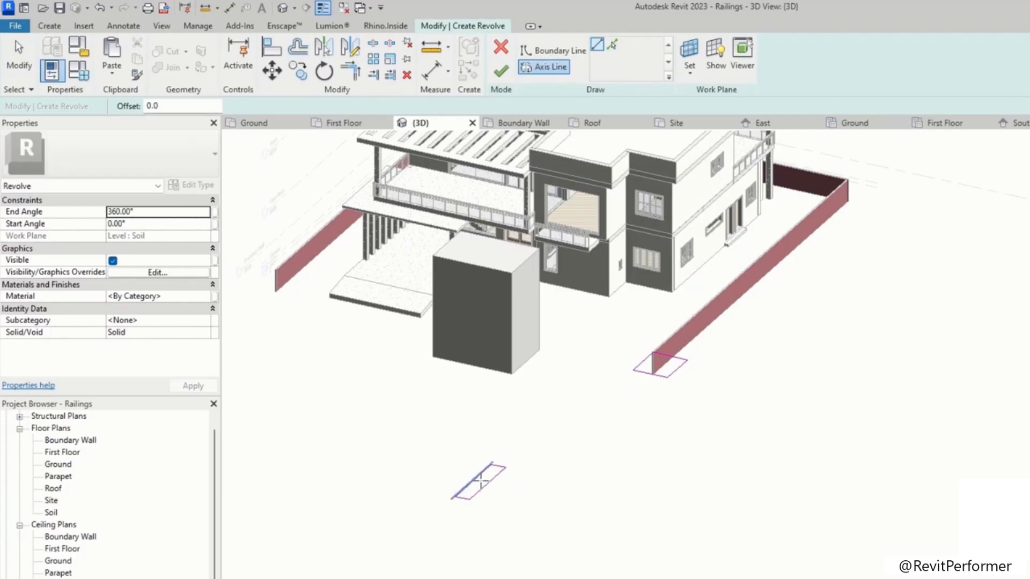
scroll(482, 481, "up", 4)
left_click(482, 487)
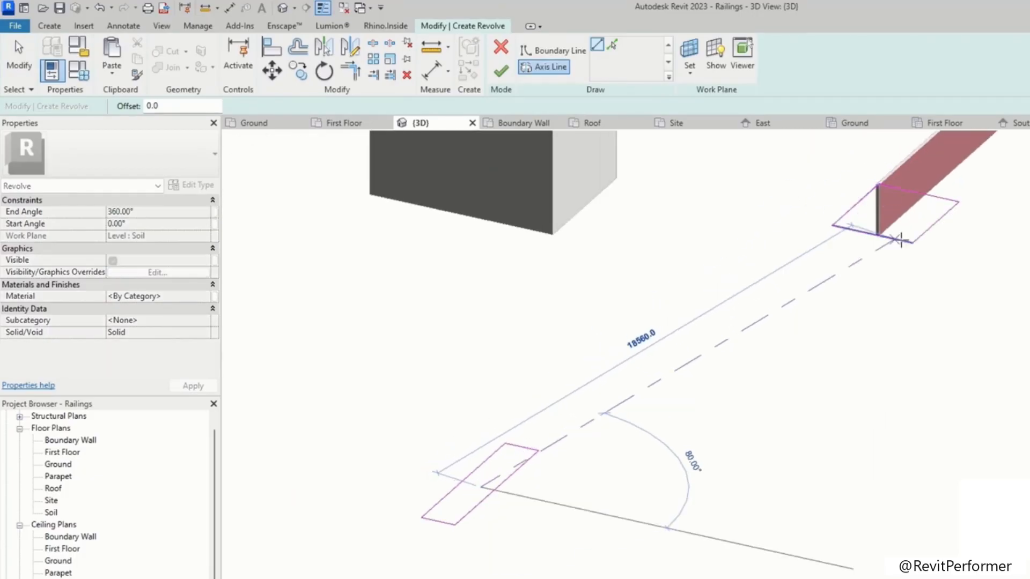
left_click(873, 234)
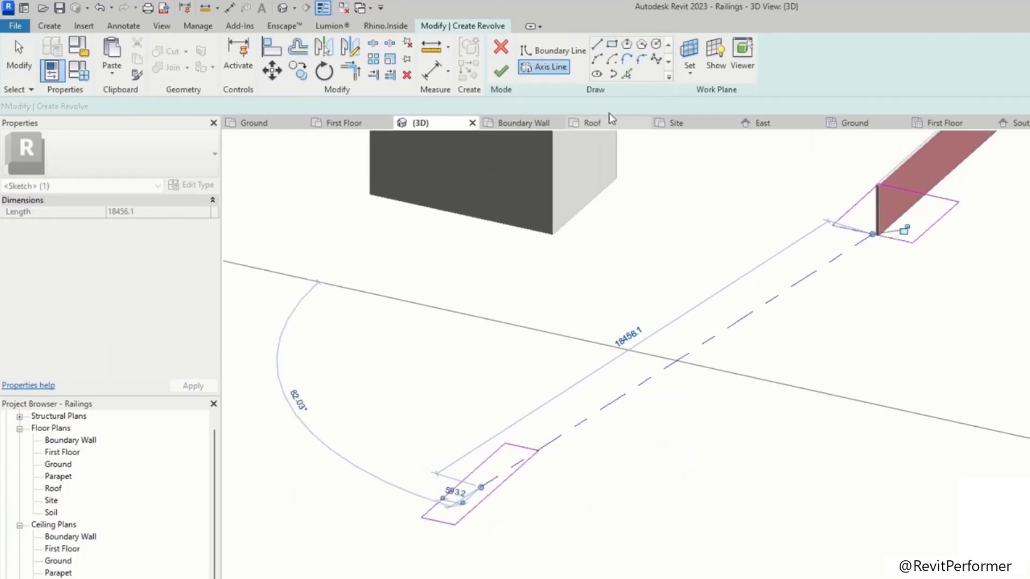
left_click(501, 71)
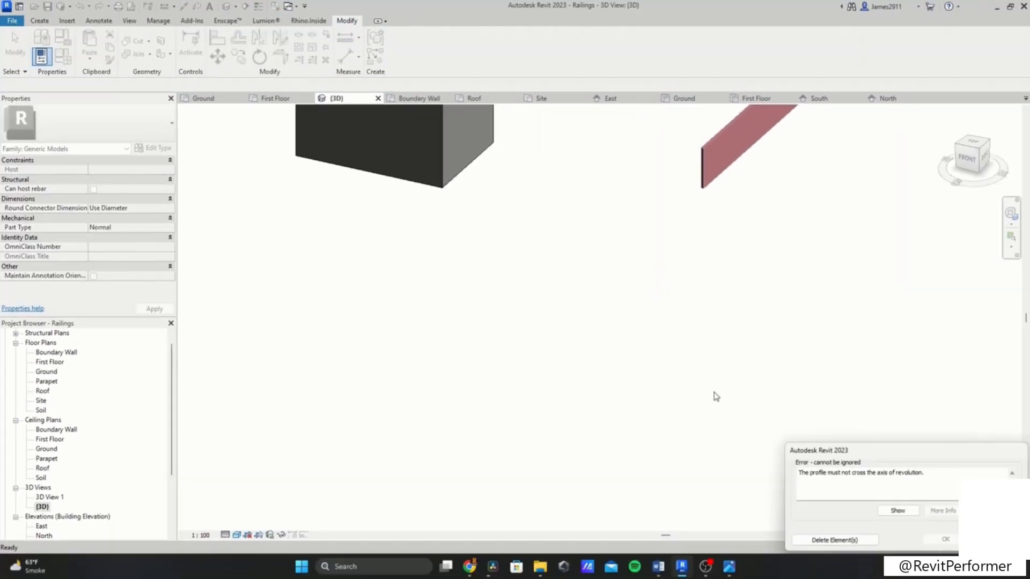
left_click(989, 539)
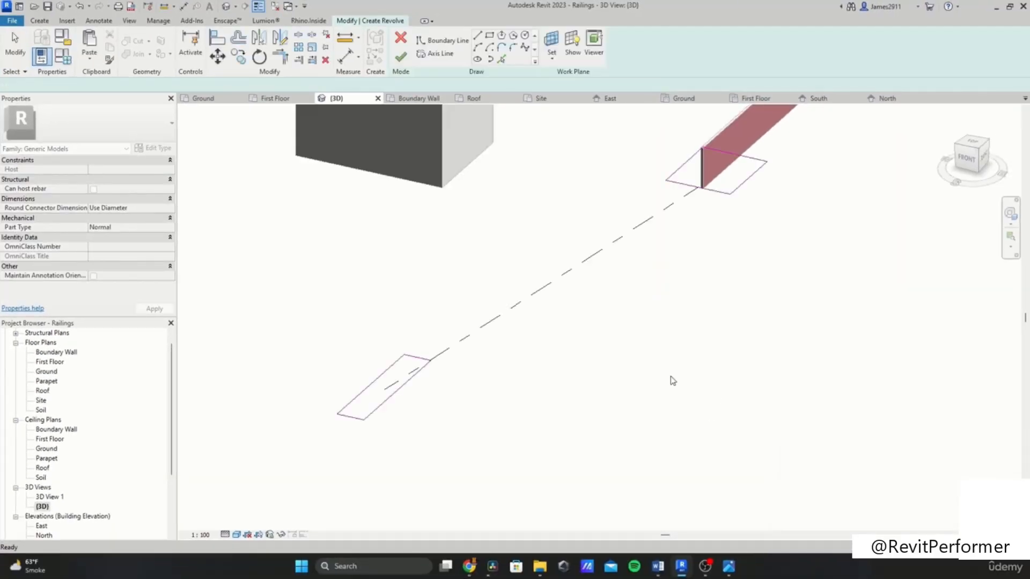
Step: Select the revolve sketch lines and discard the revolve sketch
scroll(671, 378, "down", 2)
middle_click_drag(687, 387, 798, 365, "shift")
scroll(783, 371, "up", 5)
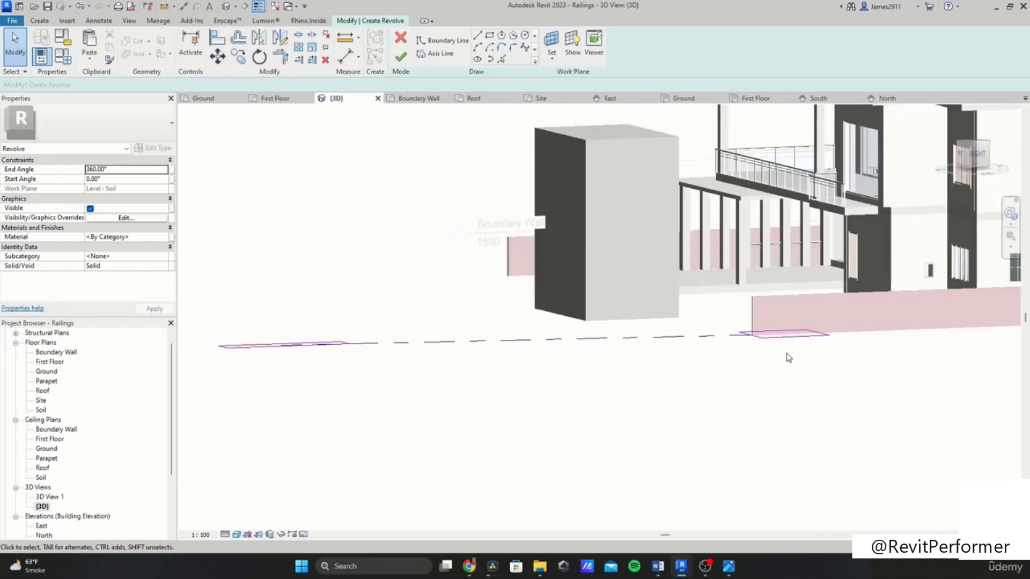
left_click_drag(751, 379, 736, 398)
left_click_drag(850, 359, 752, 295)
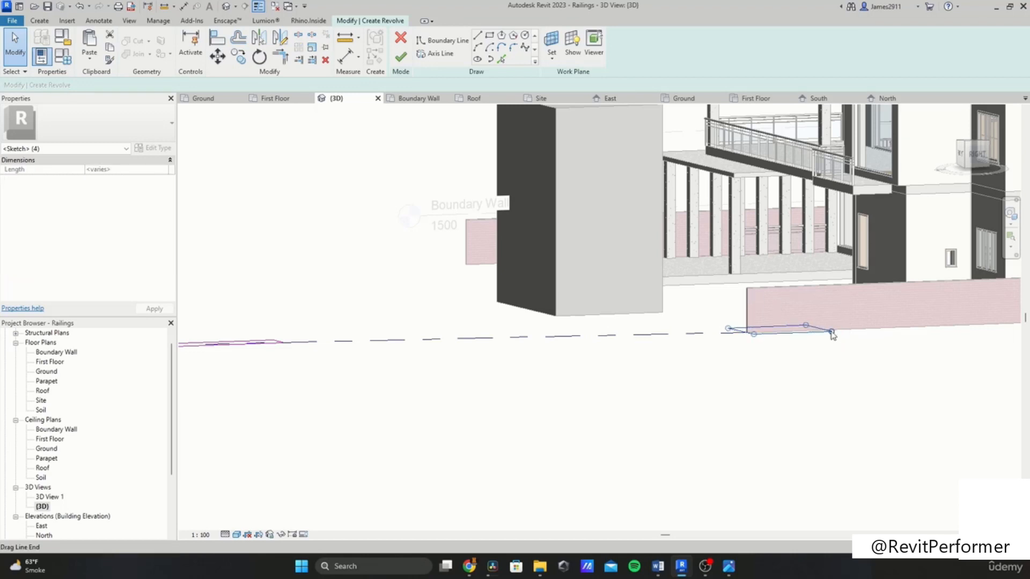
scroll(89, 510, "down", 2)
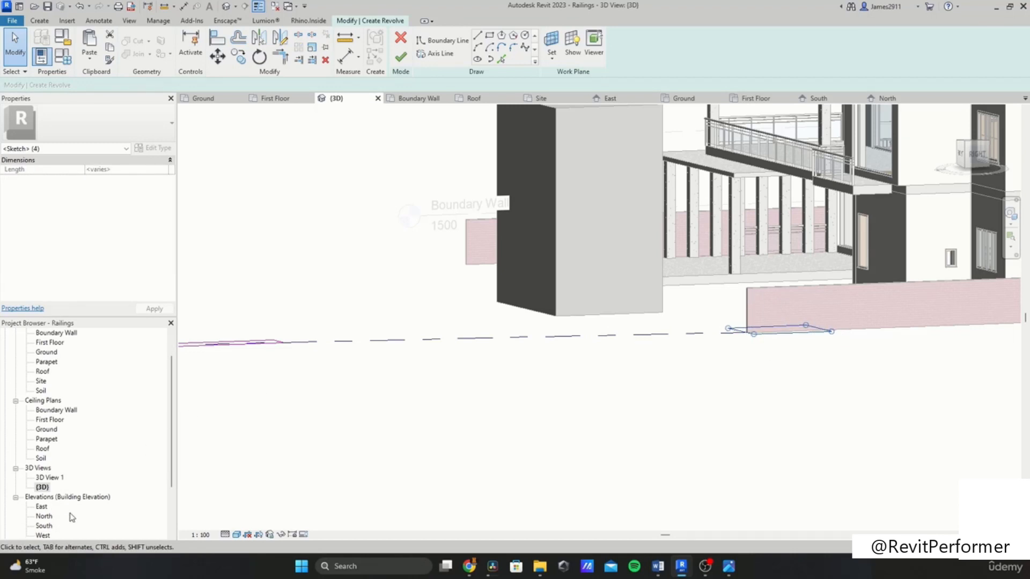
scroll(756, 354, "down", 3)
mouse_move(814, 359)
middle_mouse_down("shift")
mouse_move(780, 423)
mouse_move(670, 312)
middle_mouse_up("shift")
middle_click_drag(752, 422, 674, 341, "shift")
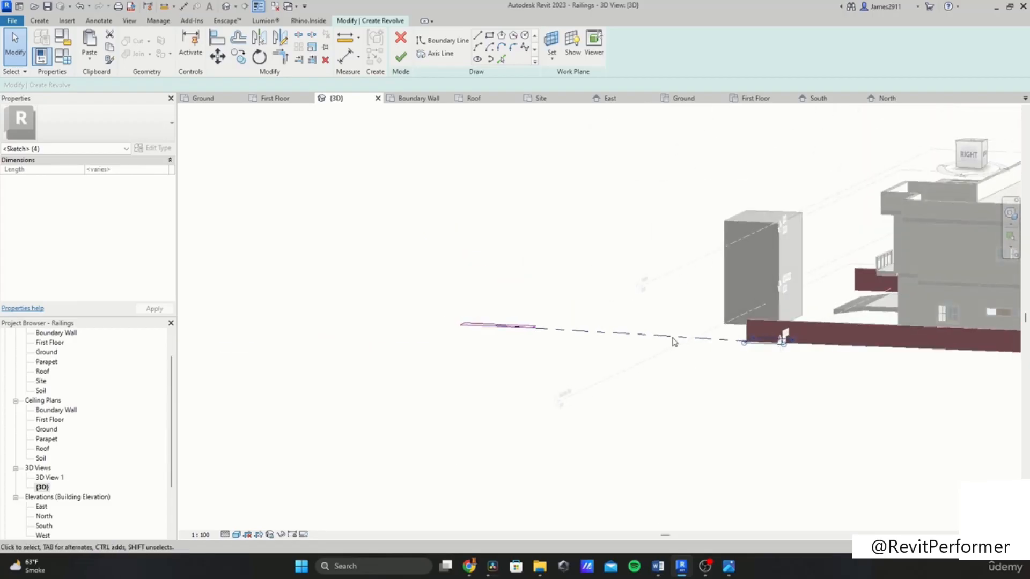
left_click(708, 318)
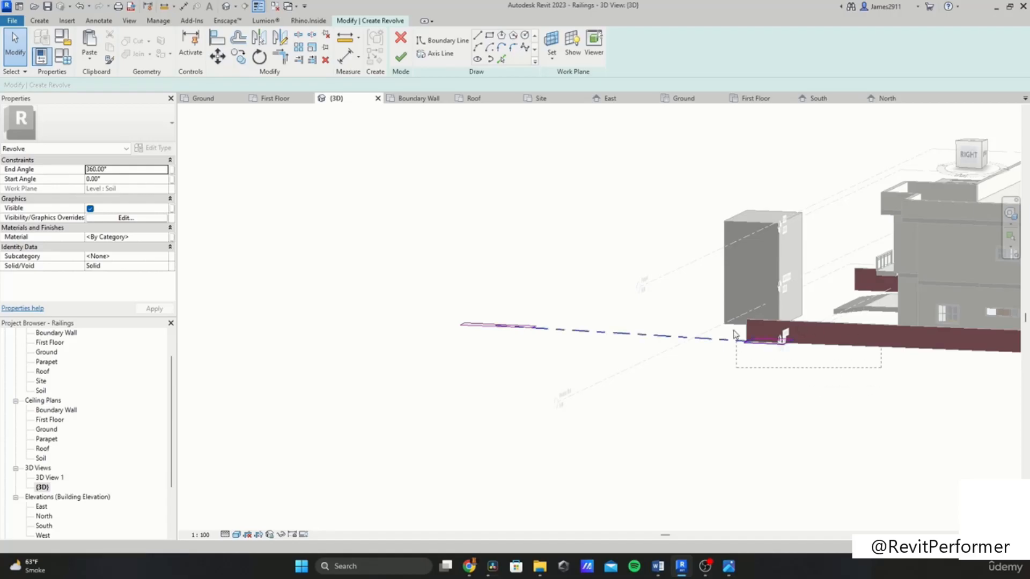
left_click_drag(745, 322, 746, 322)
left_click_drag(678, 319, 612, 416)
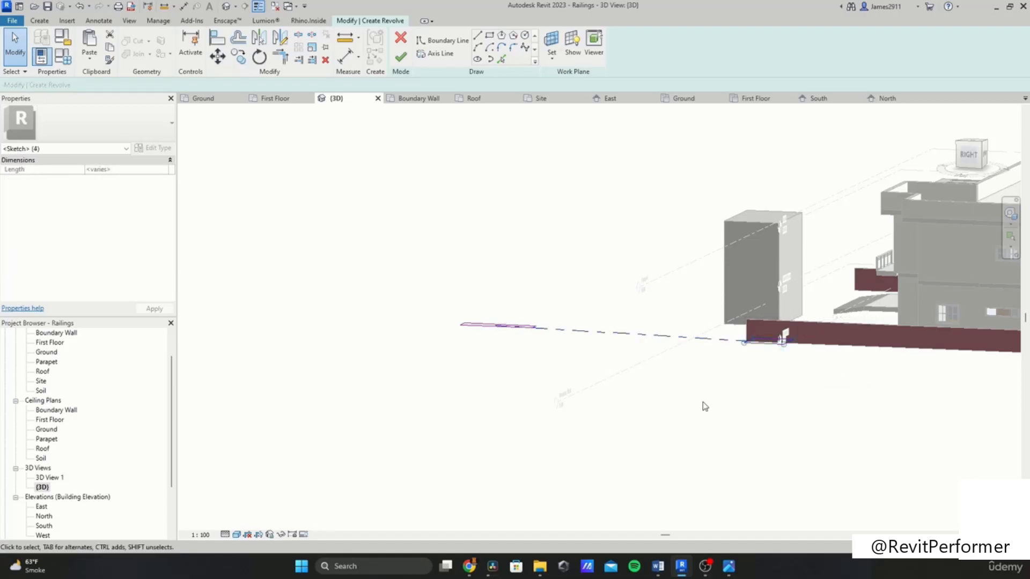
left_click(774, 359)
left_click(767, 345)
left_click(513, 304)
left_click(400, 38)
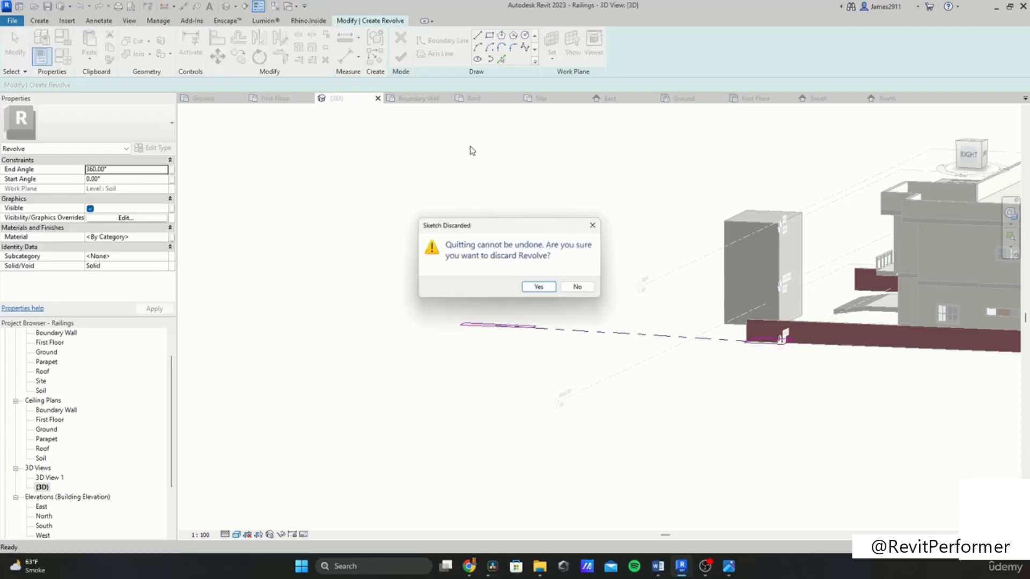
left_click(534, 289)
Step: Try to place an opening on the box extrusion in front of the house
scroll(519, 294, "down", 2)
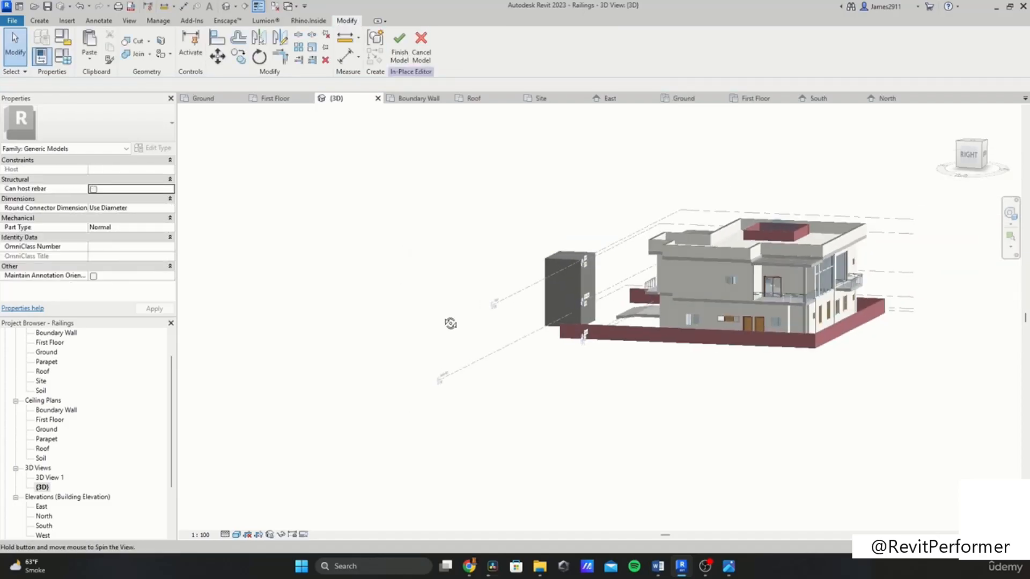
middle_click_drag(519, 294, 498, 308, "shift")
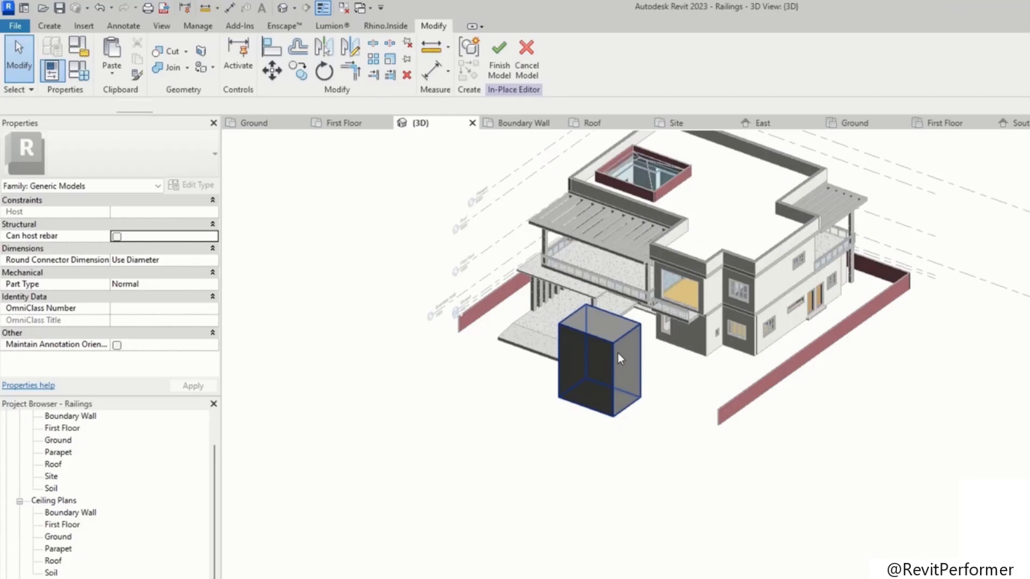
left_click(617, 353)
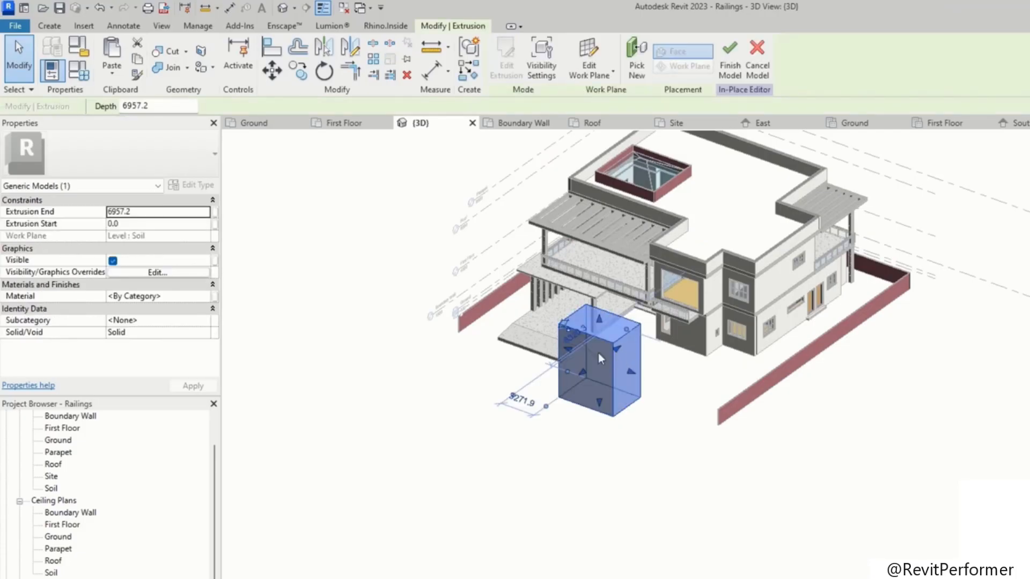
left_click(52, 29)
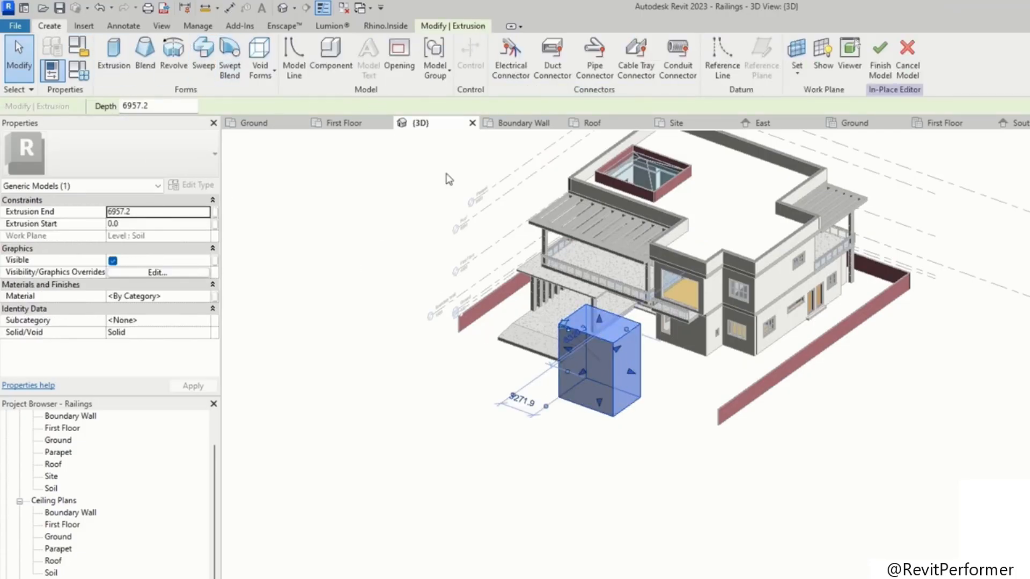
left_click(404, 68)
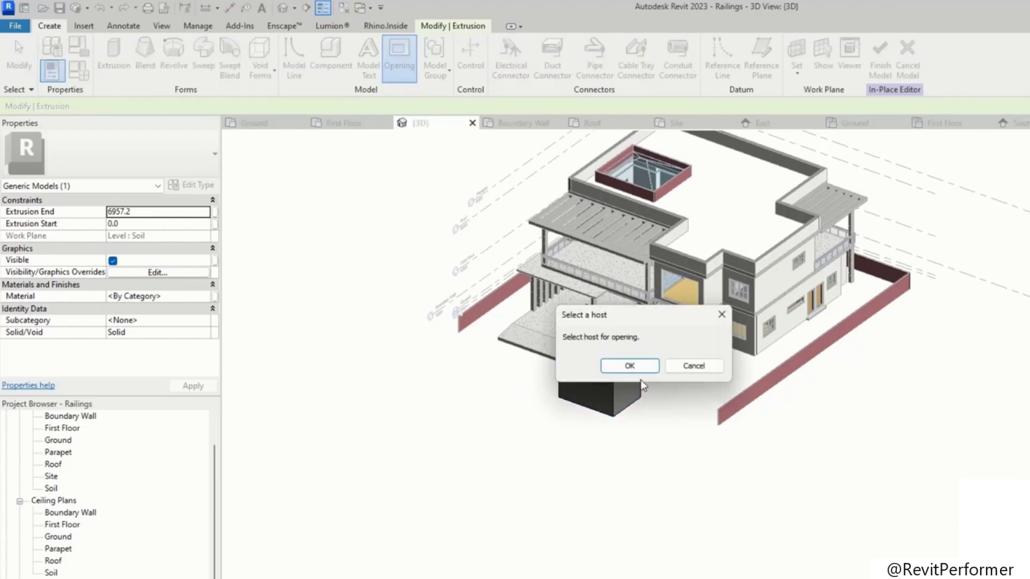
left_click(630, 367)
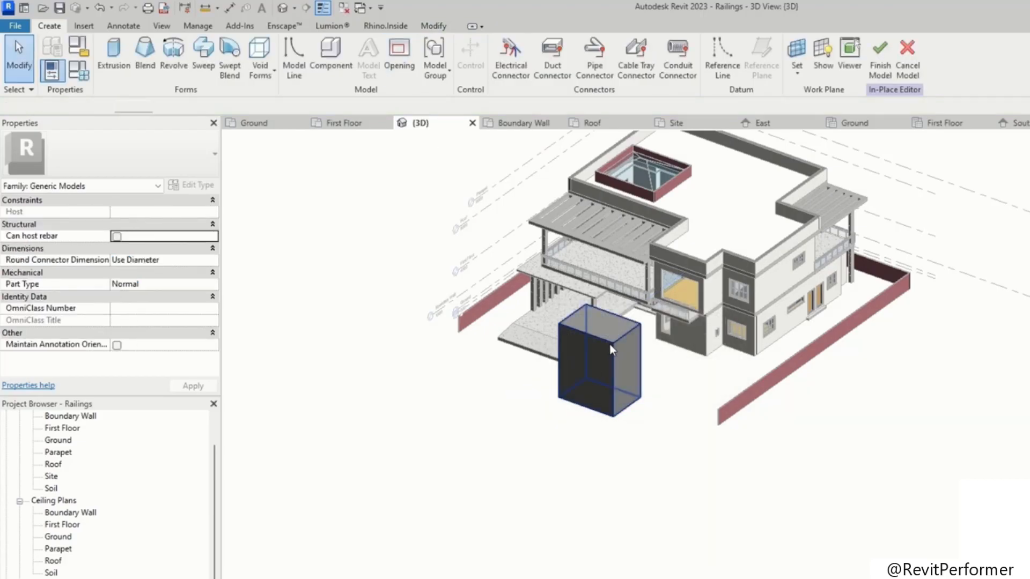
left_click(613, 350)
left_click(655, 505)
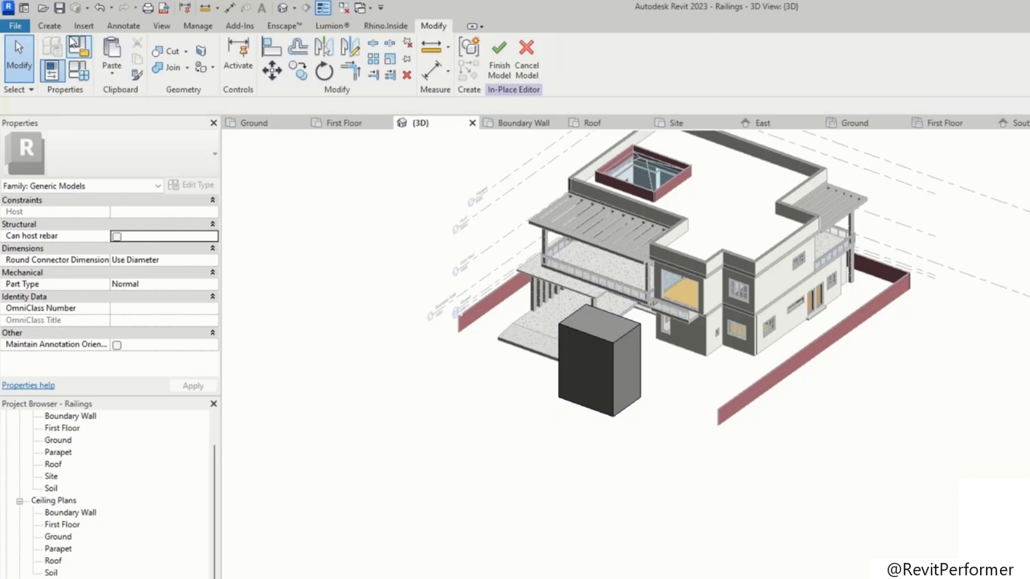
Step: Start a new extrusion and set its work plane to the face of the house's side wall
left_click(45, 28)
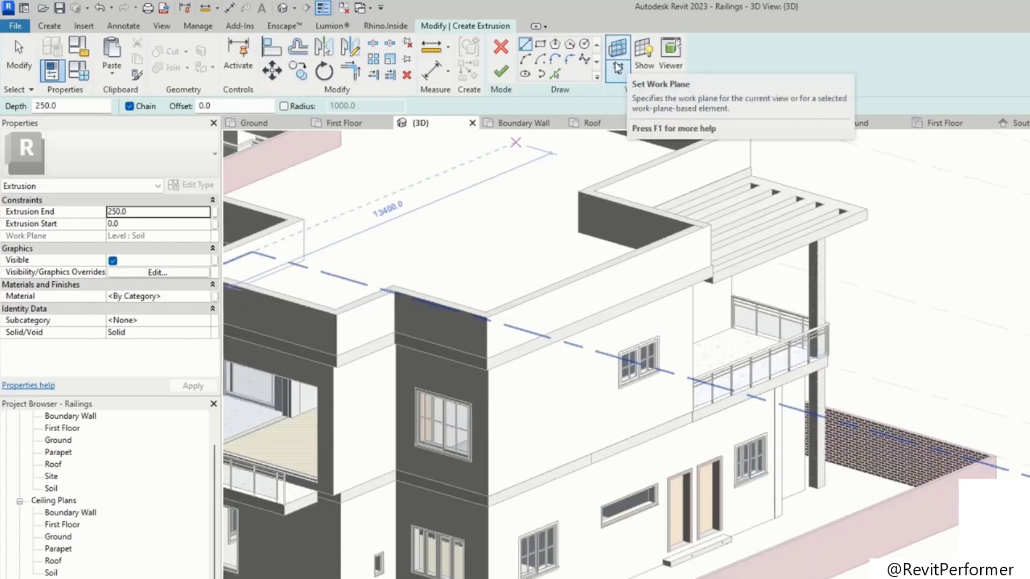
left_click(618, 67)
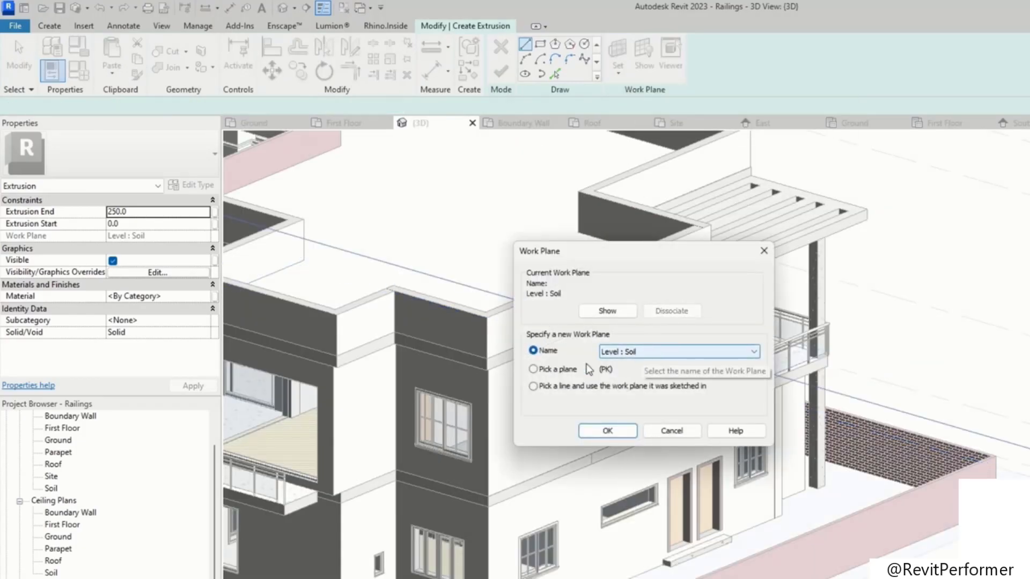
left_click(611, 432)
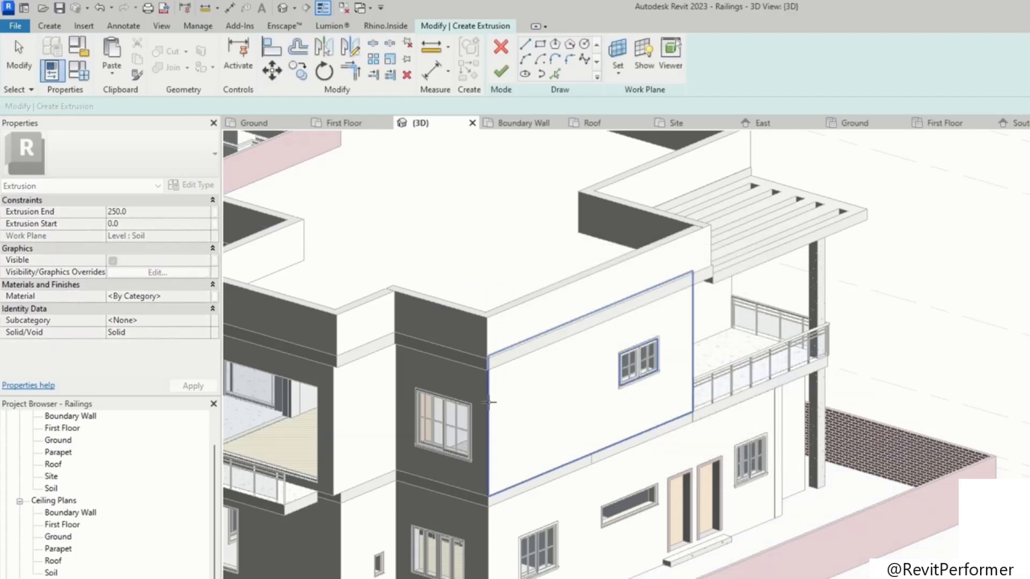
left_click(489, 401)
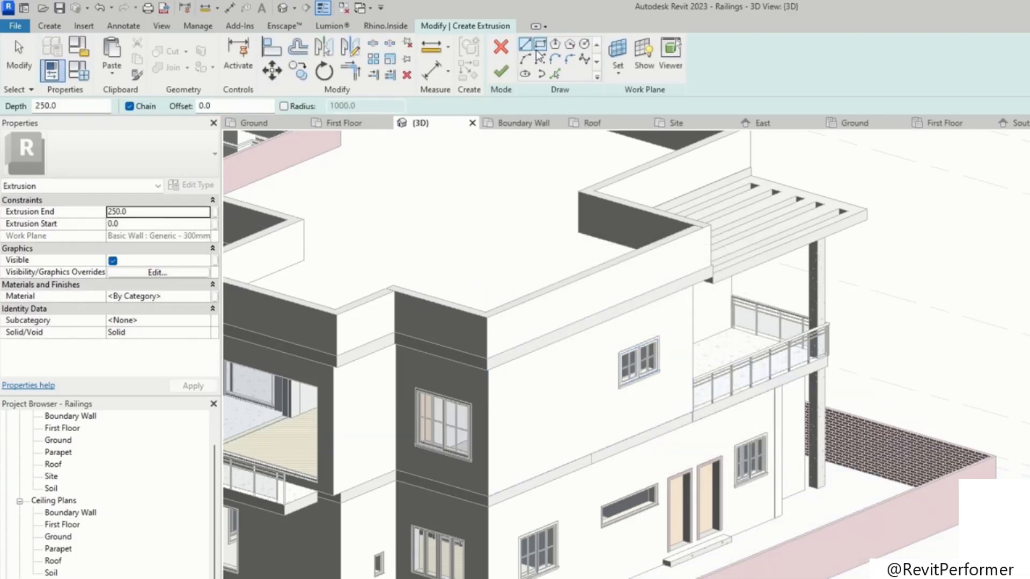
Step: Sketch a rectangle on the wall face with a smaller rectangle about 1400 by 1200 mm inside it
left_click(512, 370)
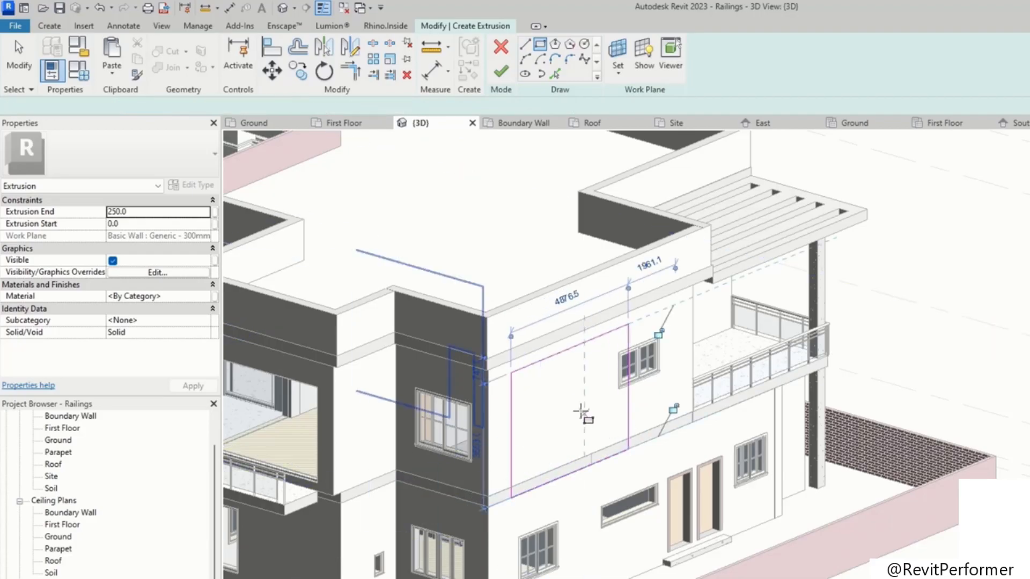
left_click(628, 451)
left_click(544, 387)
left_click(577, 418)
Step: Add a small circle inside the outer rectangle and finish the 250 mm extrusion
left_click(585, 44)
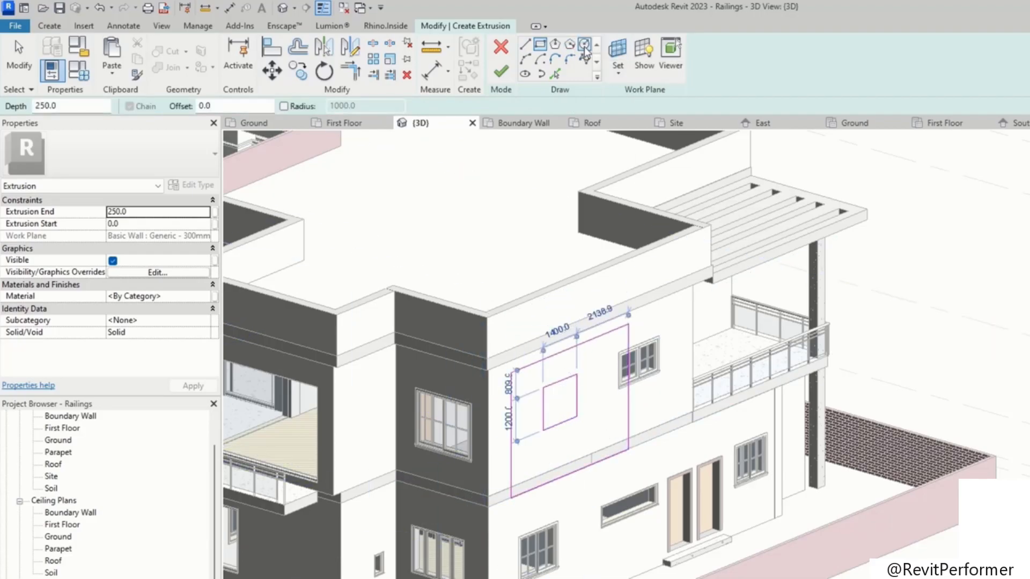
left_click(603, 363)
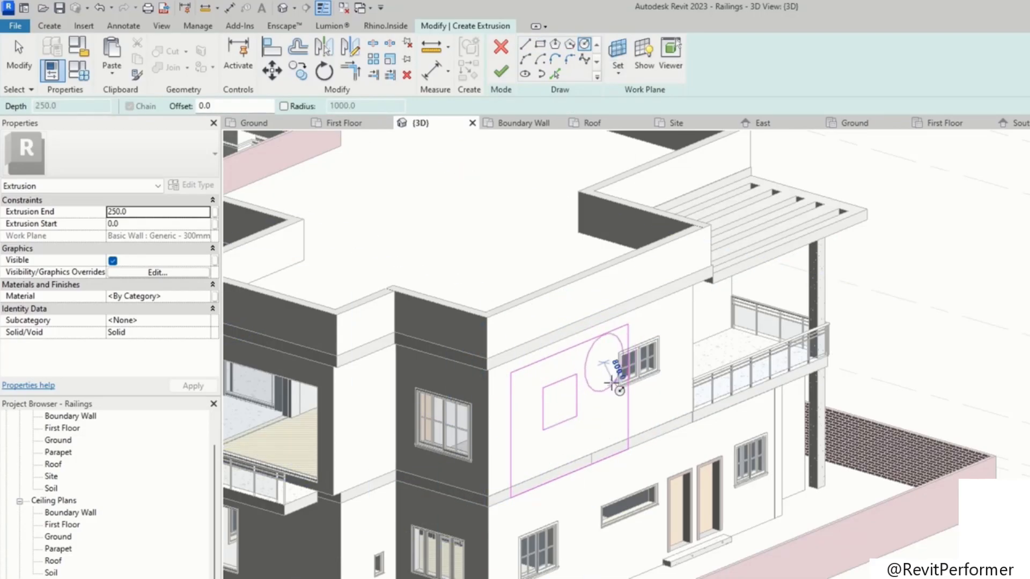
left_click(612, 376)
left_click(501, 70)
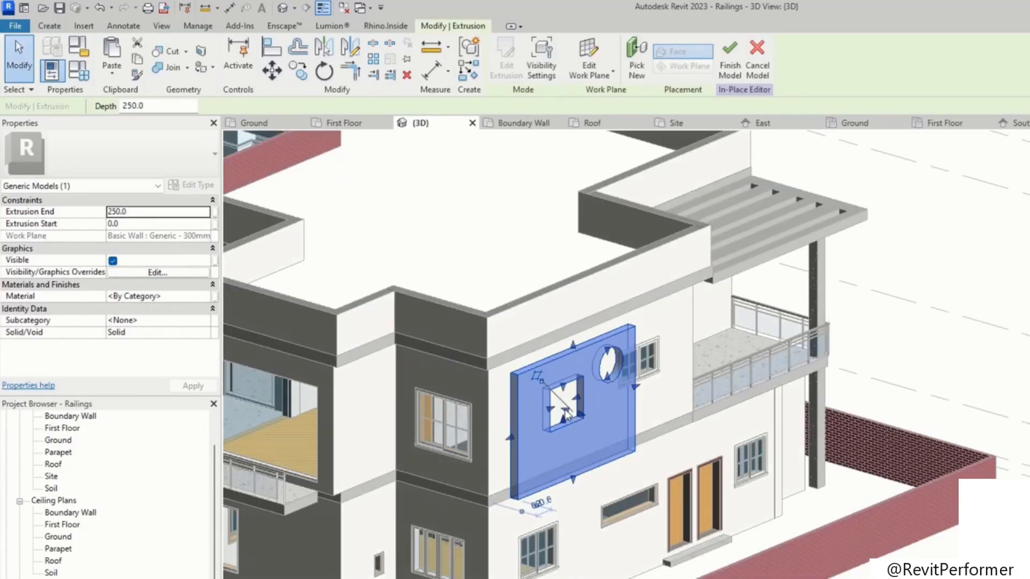
Step: Drag the wall extrusion's front face outward to a depth of about 6196 mm
key("Escape")
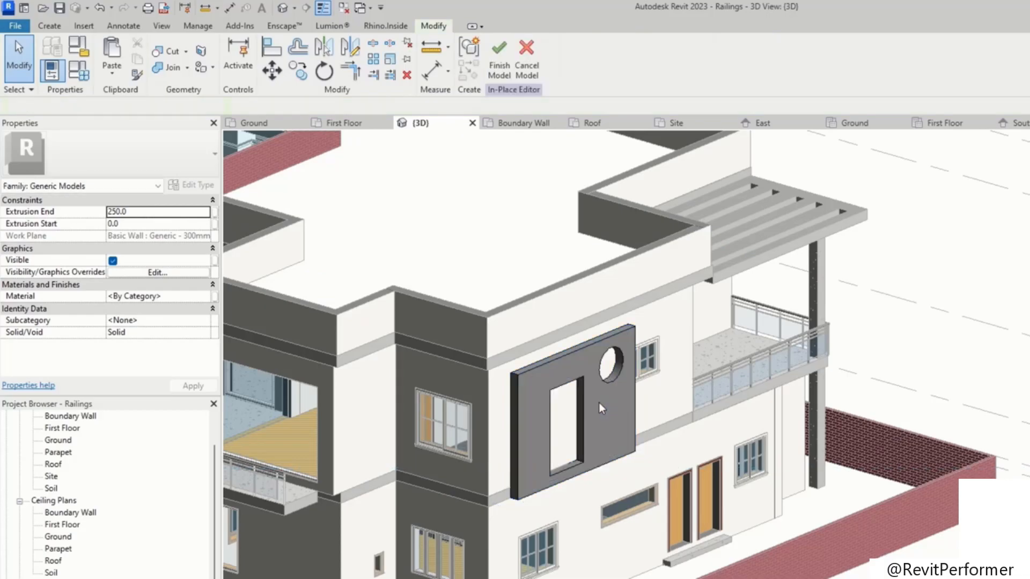
left_click(583, 396)
middle_click_drag(584, 396, 561, 427, "shift")
left_click_drag(559, 416, 492, 494)
middle_click_drag(492, 494, 580, 401, "shift")
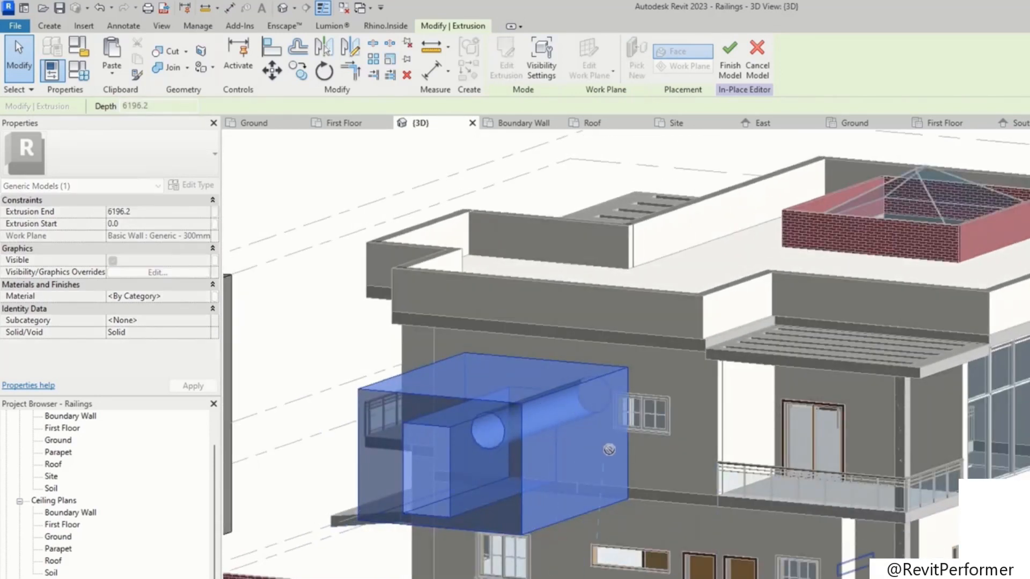
Step: Move the circular hole lower within the wall extrusion
left_click_drag(609, 450, 644, 484)
middle_click_drag(612, 499, 664, 467, "shift")
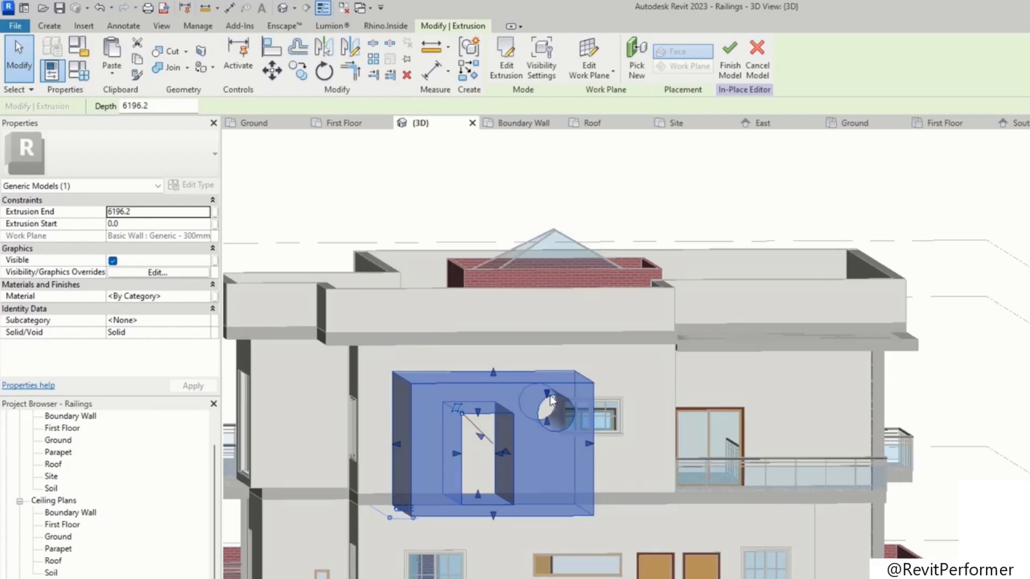
left_click_drag(549, 439, 552, 452)
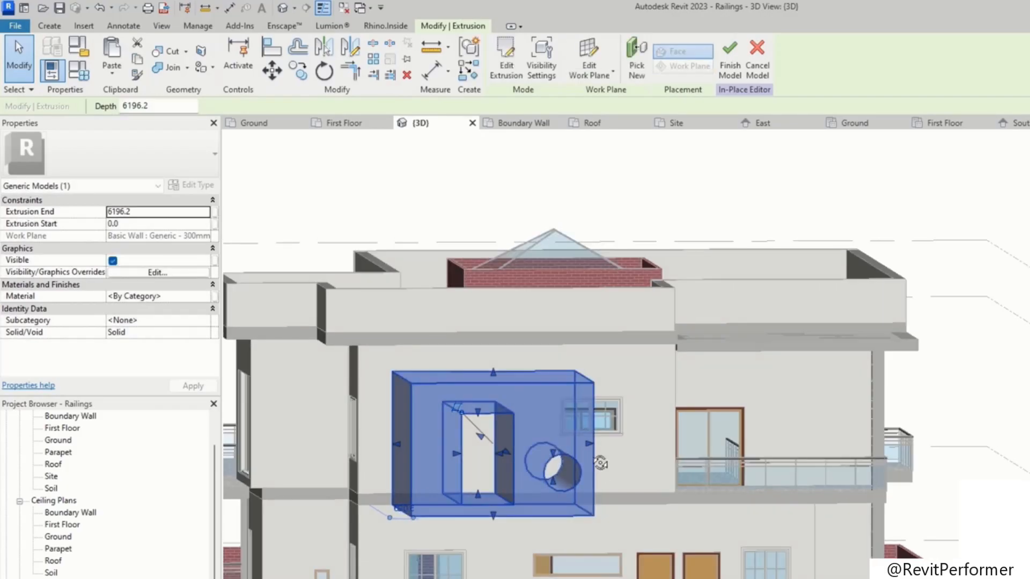
Step: Copy the wall extrusion about 876 mm upward
middle_click_drag(602, 461, 585, 433, "shift")
key("c")
key("o")
left_click(549, 444)
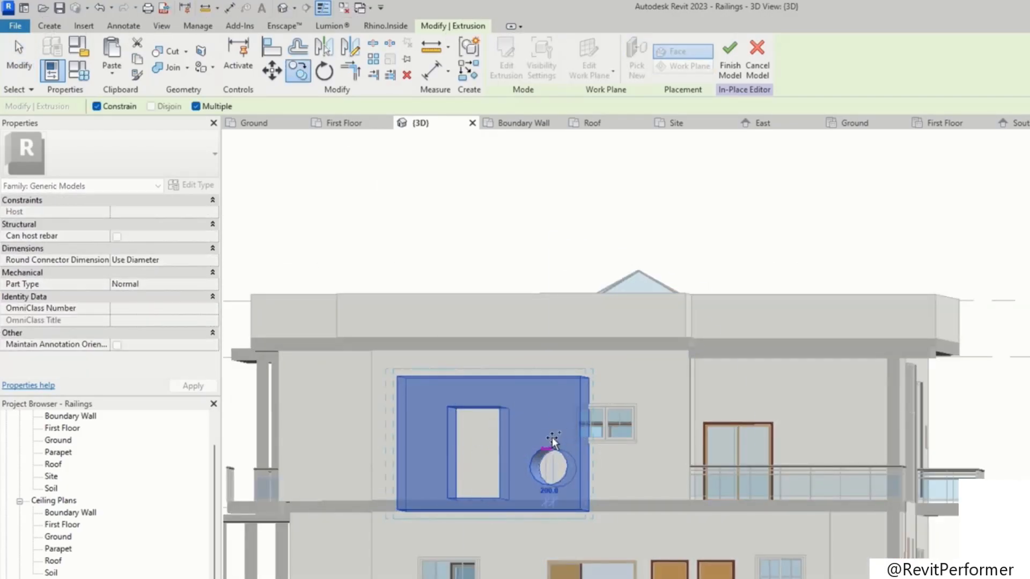
left_click(589, 436)
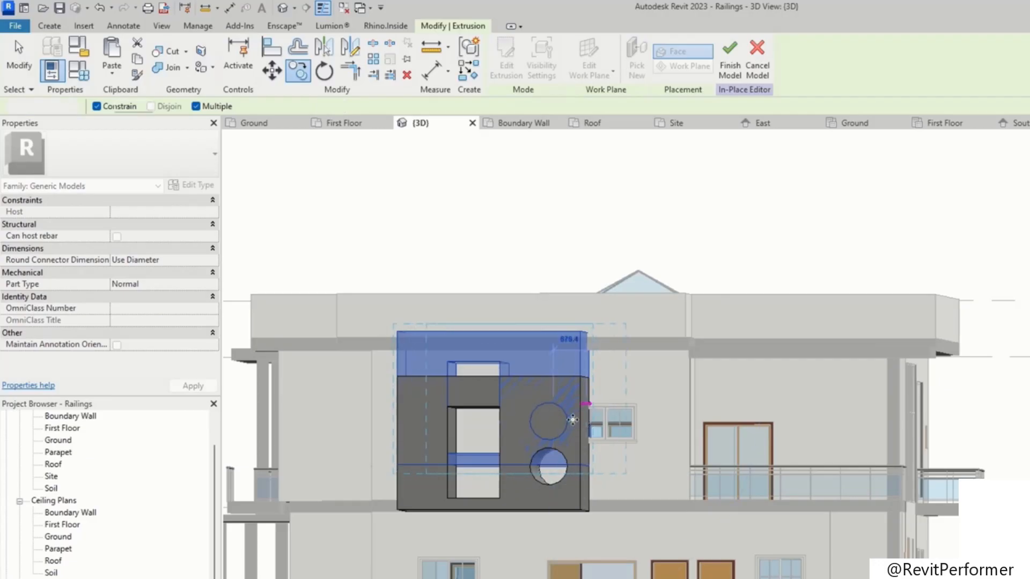
key("Escape")
Step: Create a triangular void extrusion on the ground in front of the house, then delete it
middle_click_drag(587, 348, 619, 436, "shift")
scroll(617, 436, "down", 3)
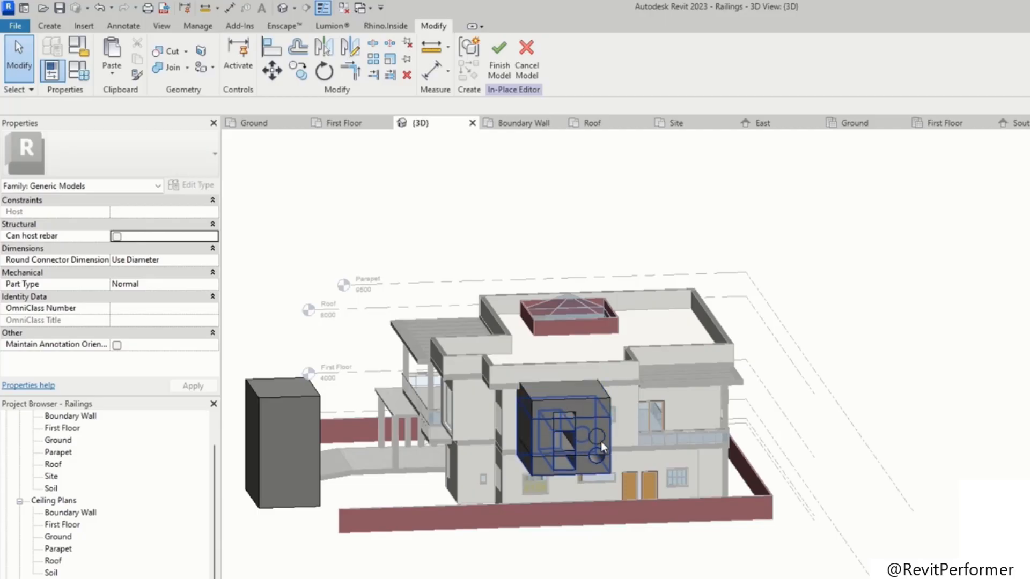
scroll(536, 419, "down", 1)
middle_click_drag(356, 408, 694, 456, "shift")
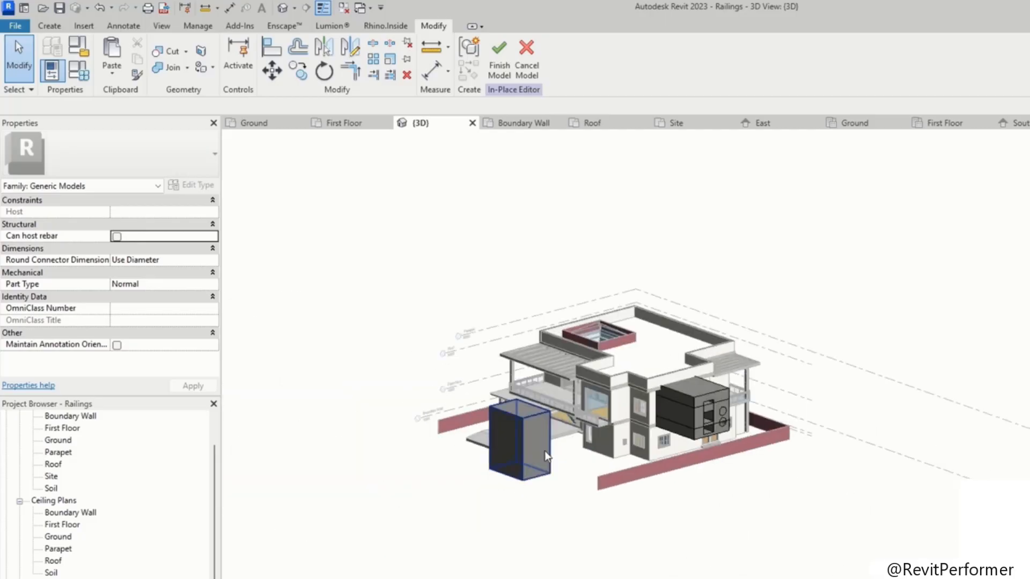
left_click(530, 451)
left_click(469, 462)
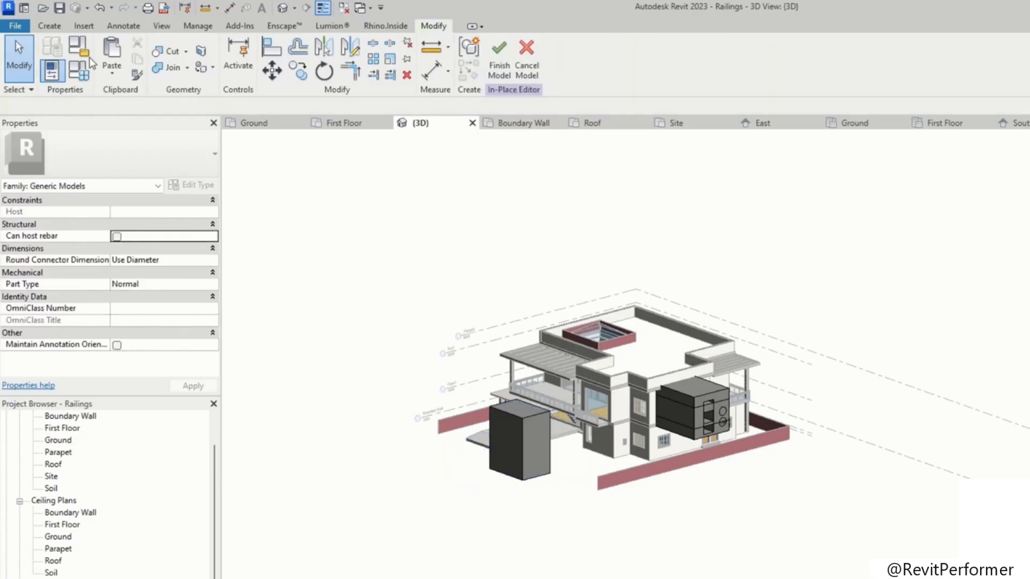
left_click(49, 26)
left_click(262, 63)
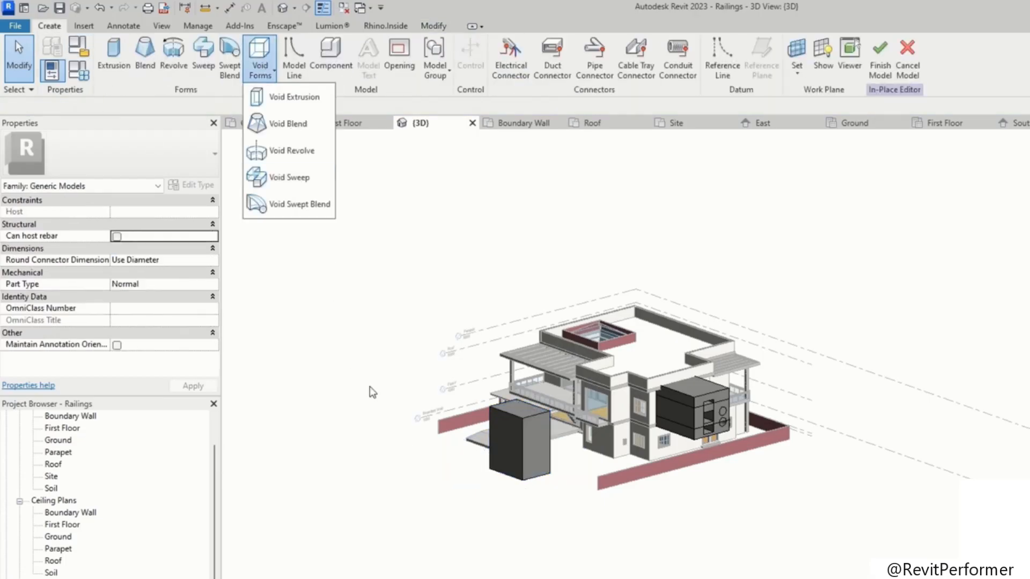
left_click(295, 98)
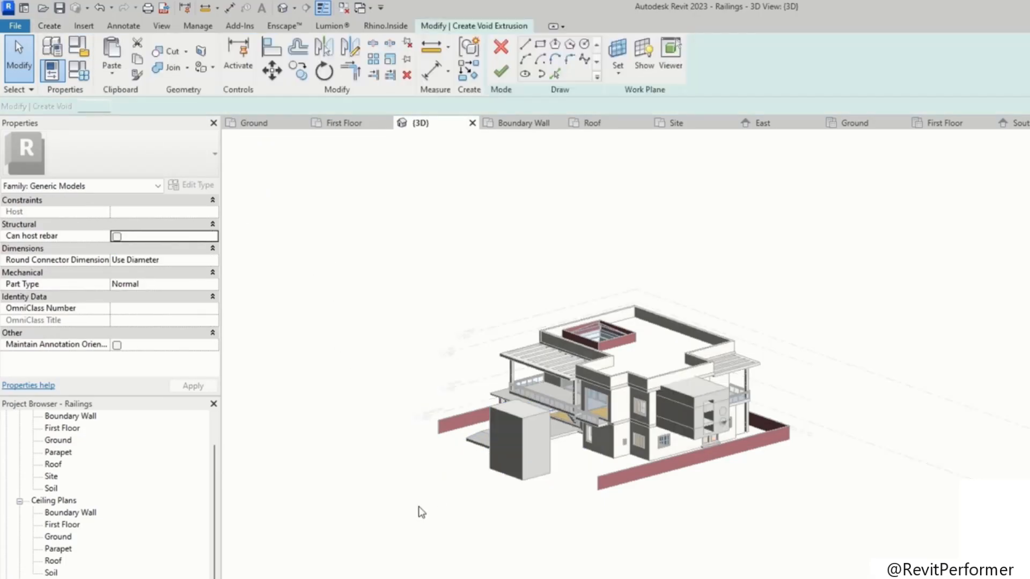
left_click(453, 547)
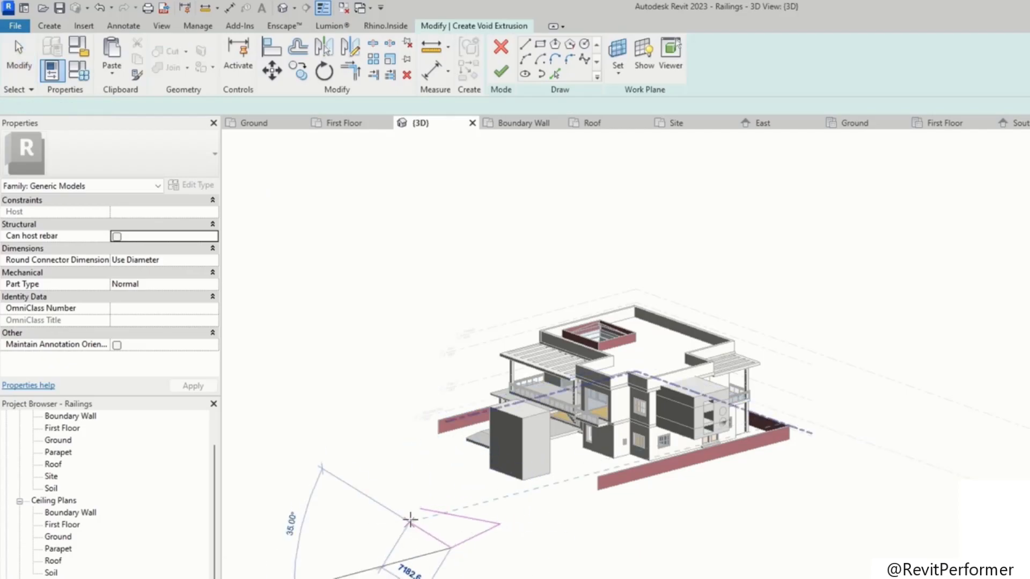
left_click(411, 507)
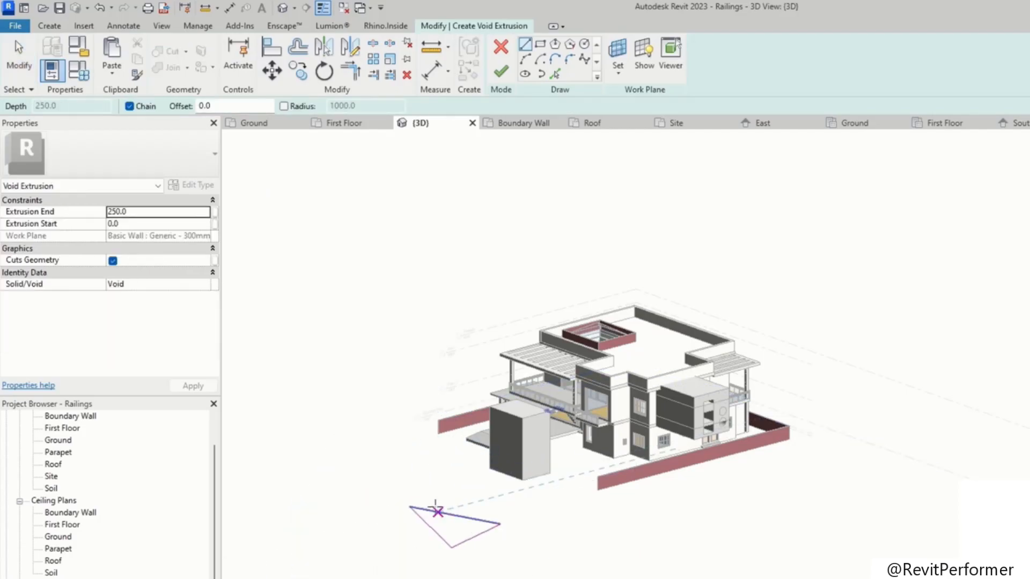
left_click(500, 71)
left_click_drag(461, 514, 429, 382)
left_click(435, 395)
middle_click_drag(465, 485, 684, 508, "shift")
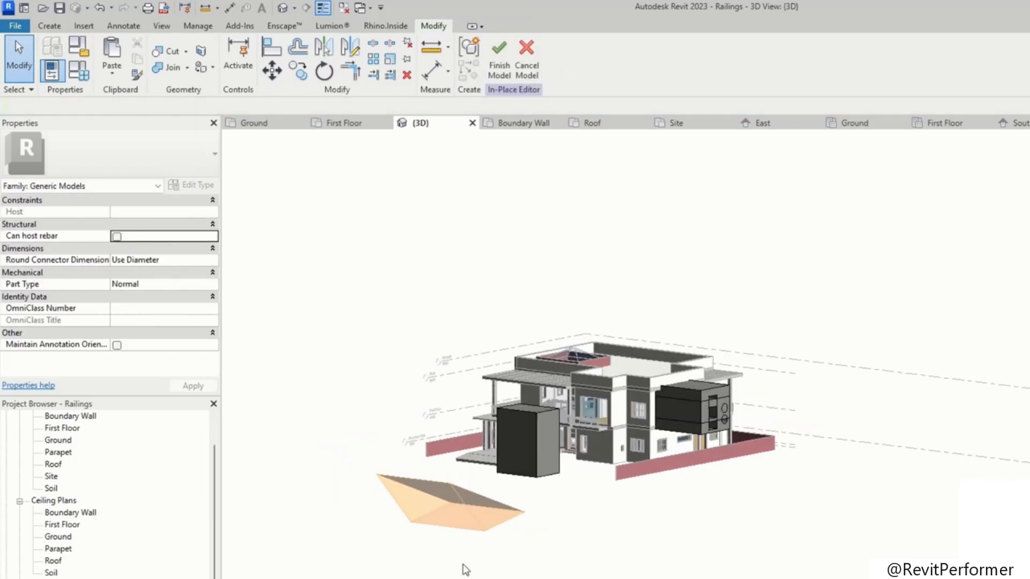
left_click(466, 510)
key("Delete")
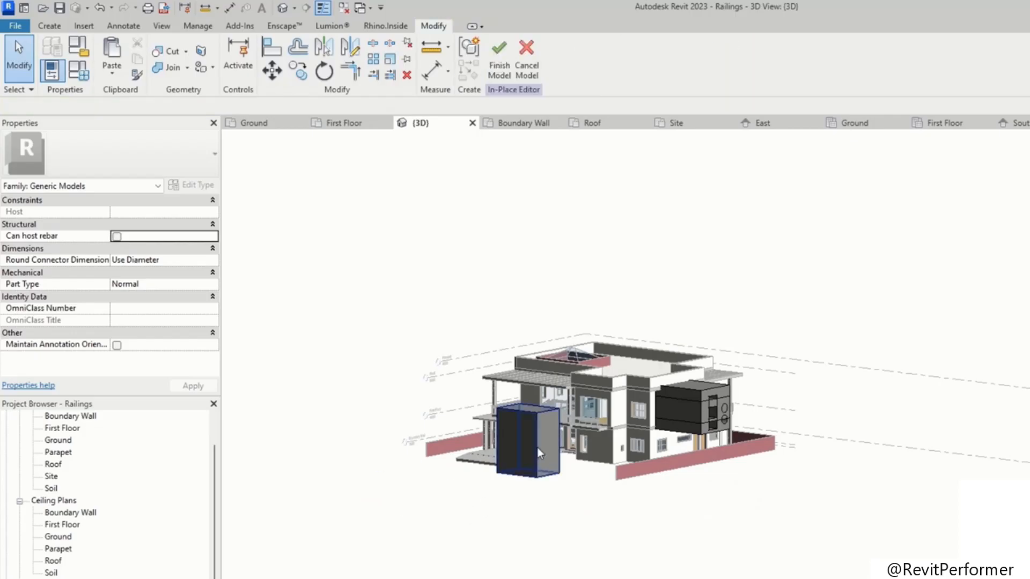
Step: Delete the extrusions and cancel the in-place model, discarding its changes
scroll(539, 453, "up", 5)
left_click(538, 451)
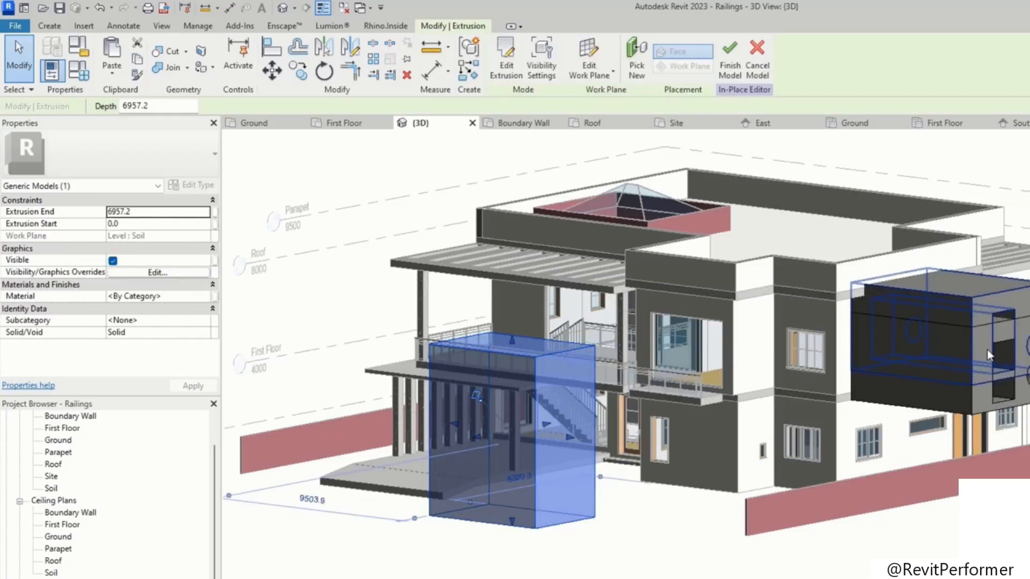
left_click(980, 307)
left_click(973, 322)
key("Delete")
left_click(972, 328)
key("Delete")
left_click(529, 386)
key("Delete")
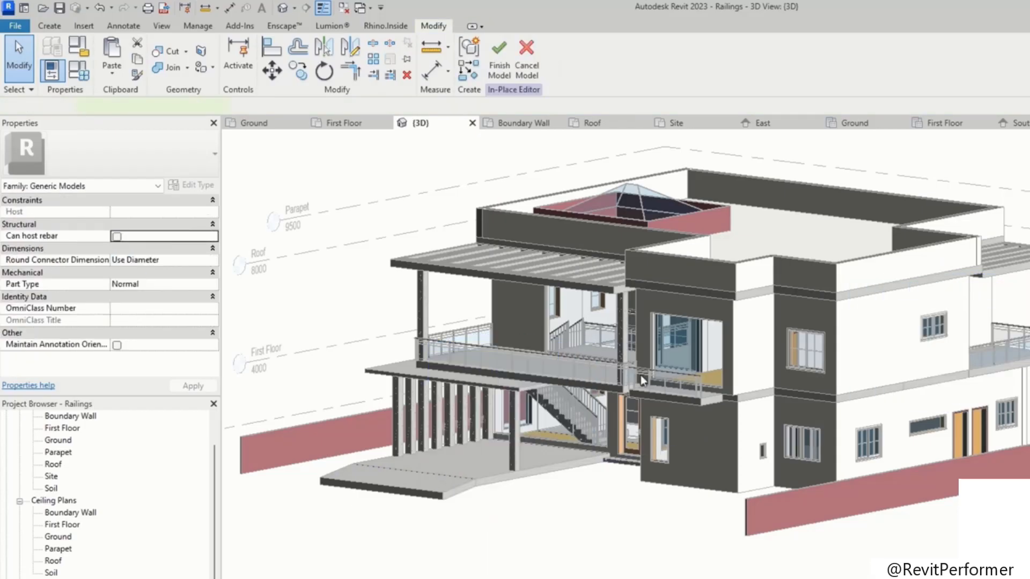
left_click(527, 63)
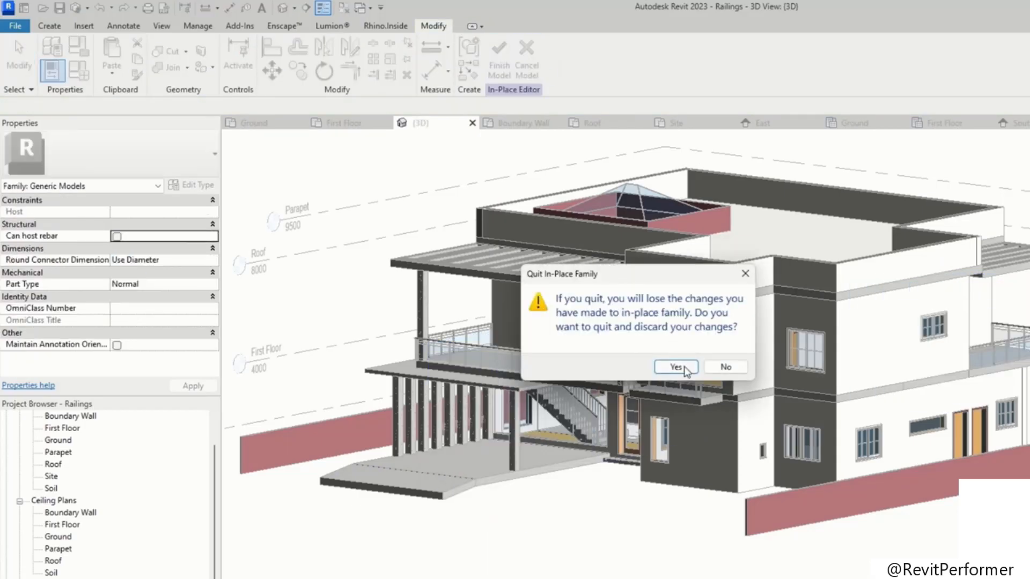
left_click(676, 367)
Step: Open the Ground floor plan view
scroll(589, 353, "up", 5)
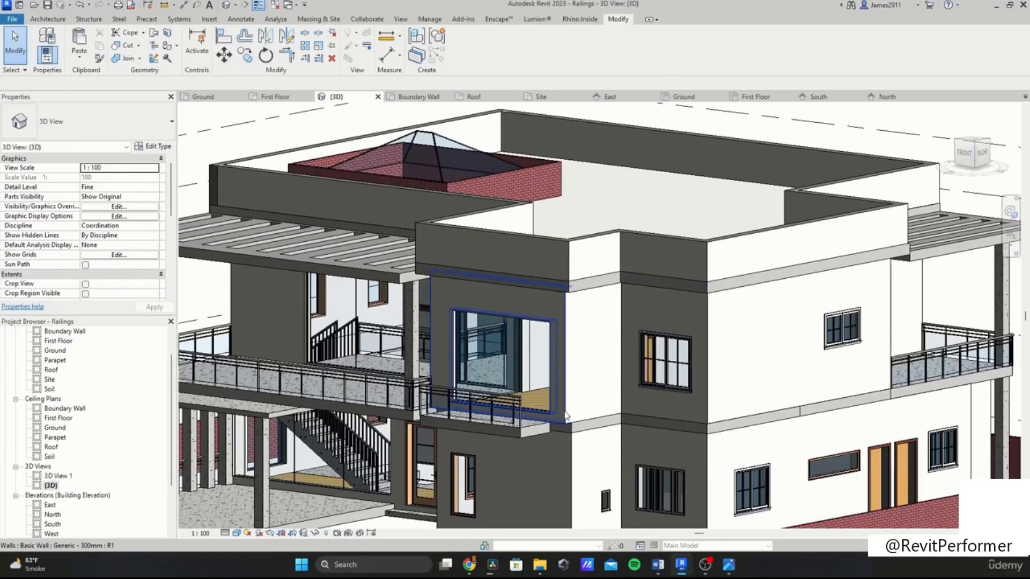
scroll(567, 430, "up", 3)
middle_click_drag(545, 381, 508, 291, "shift")
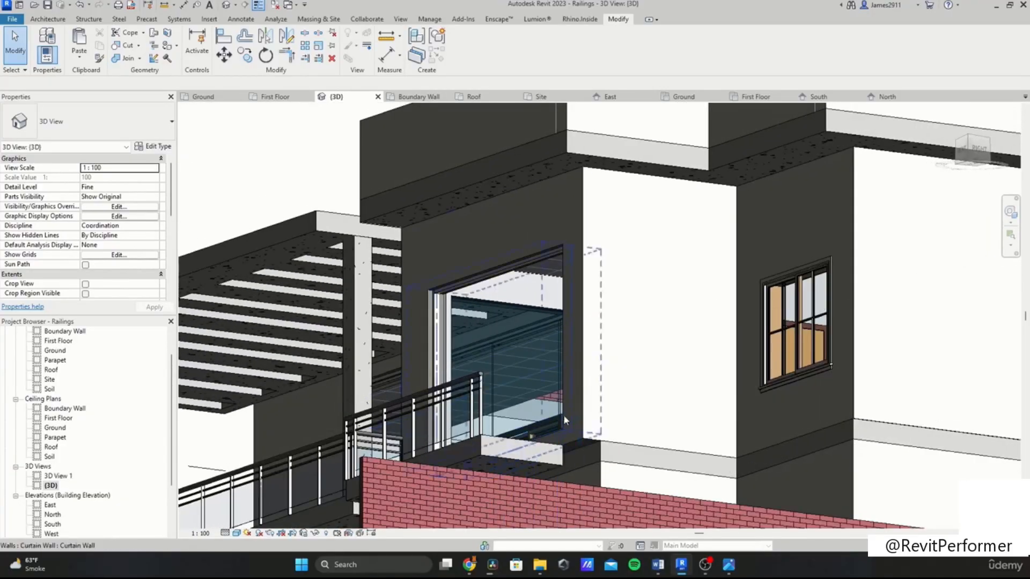
left_click(592, 435)
scroll(65, 356, "up", 2)
left_click(54, 370)
double_click(54, 370)
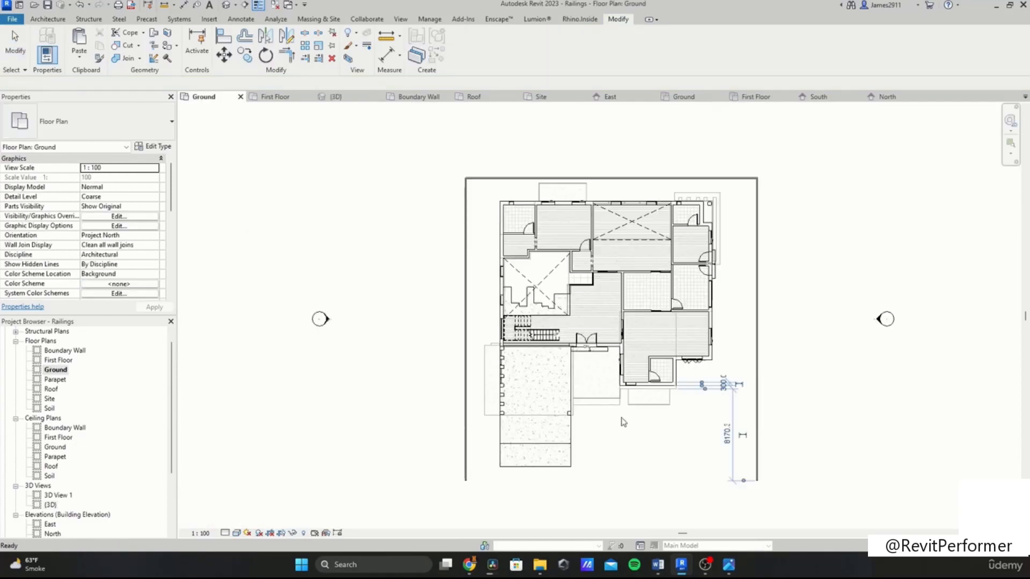
Step: Examine the balcony wall and its openings in the ground and first floor plans and in the 3D view
left_click(621, 420)
scroll(621, 421, "up", 5)
left_click(652, 478)
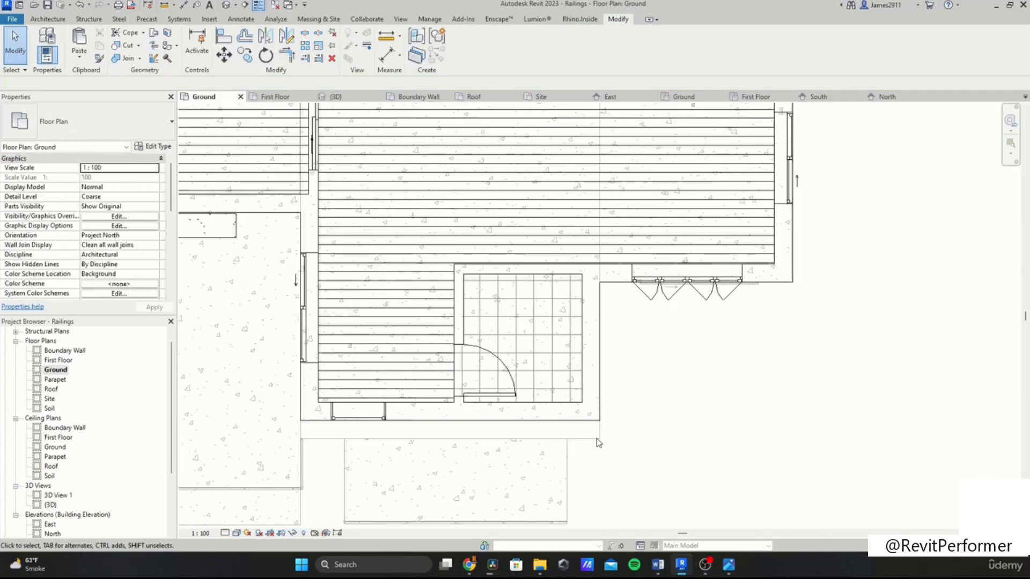
double_click(59, 361)
scroll(793, 322, "up", 6)
left_click(564, 403)
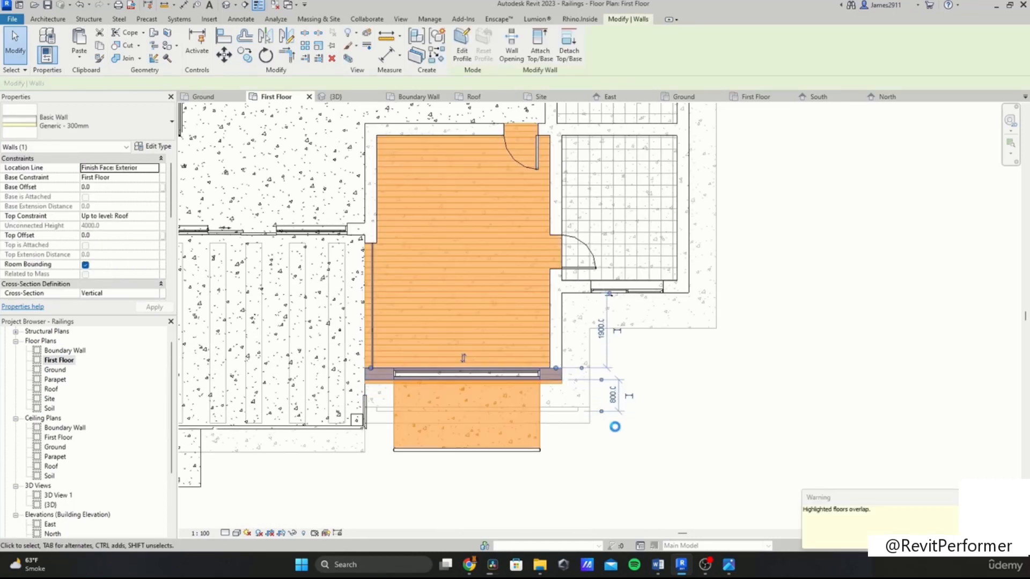
scroll(566, 388, "up", 5)
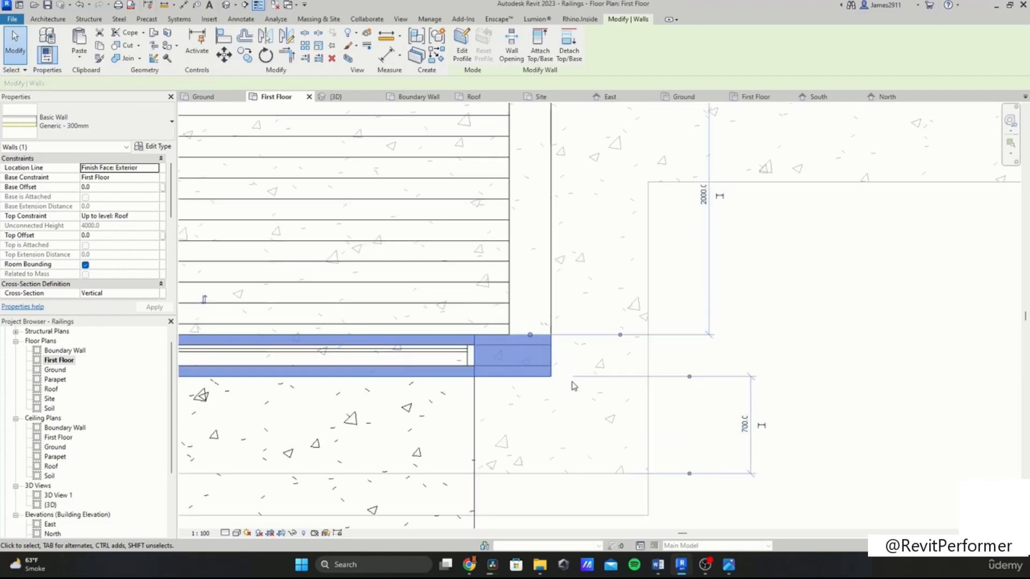
key("Escape")
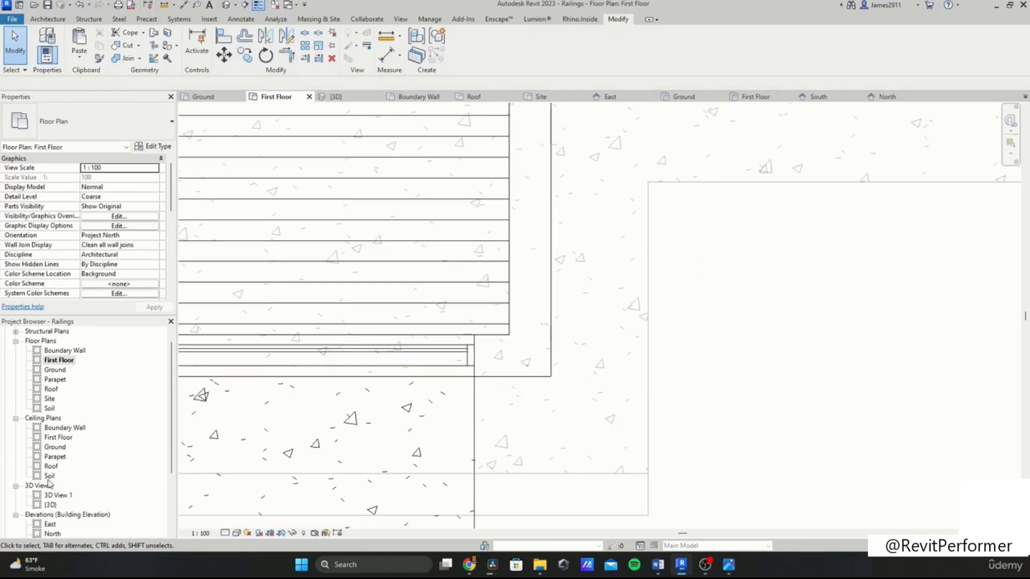
double_click(50, 505)
middle_click_drag(536, 375, 614, 352, "shift")
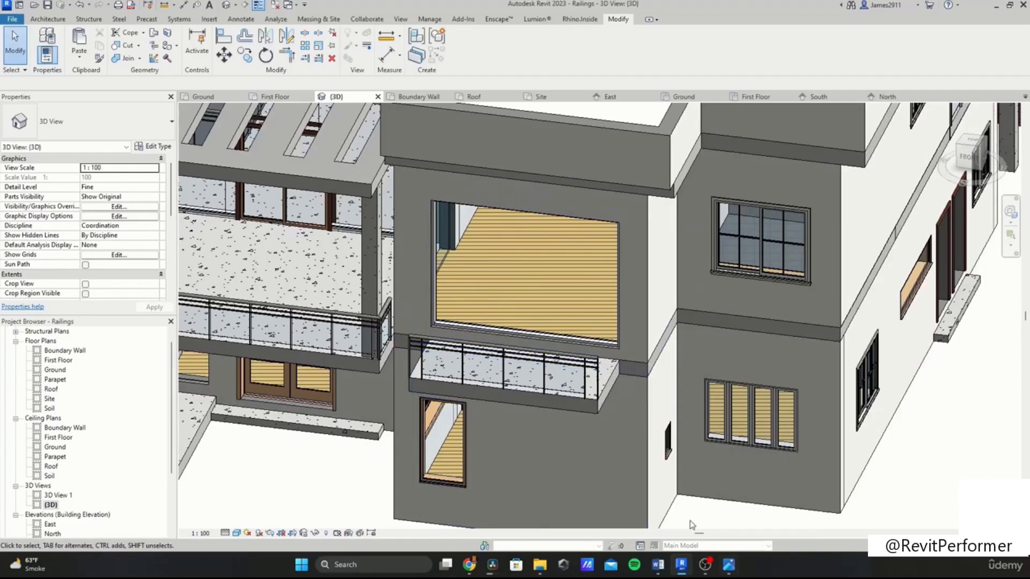
scroll(636, 424, "down", 3)
scroll(677, 346, "up", 1)
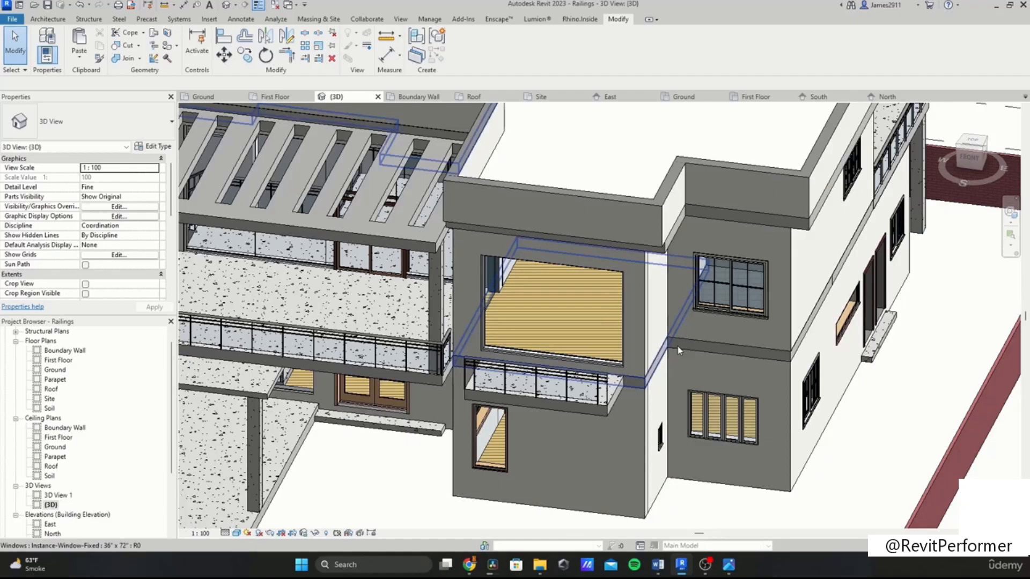
left_click(724, 306)
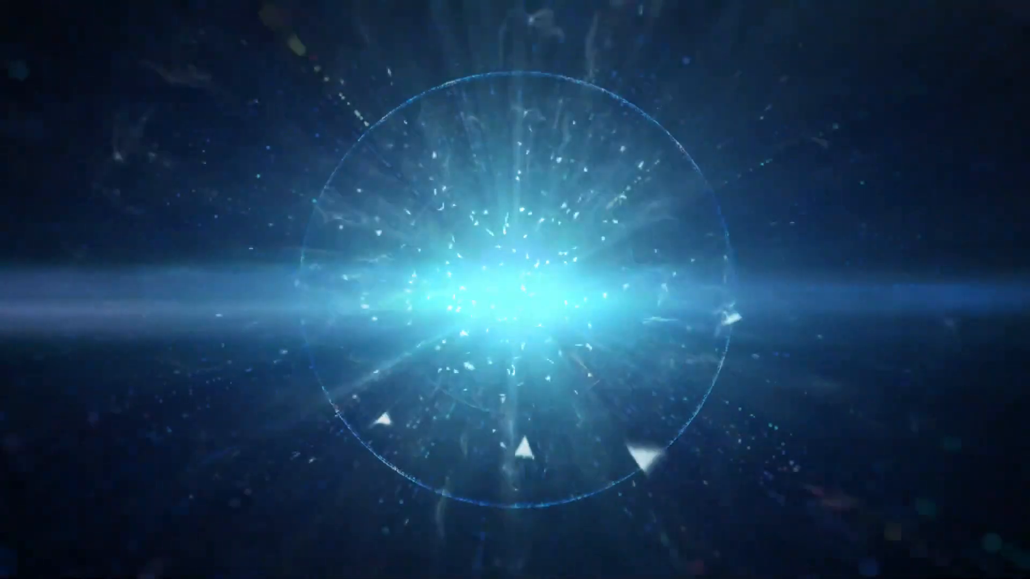